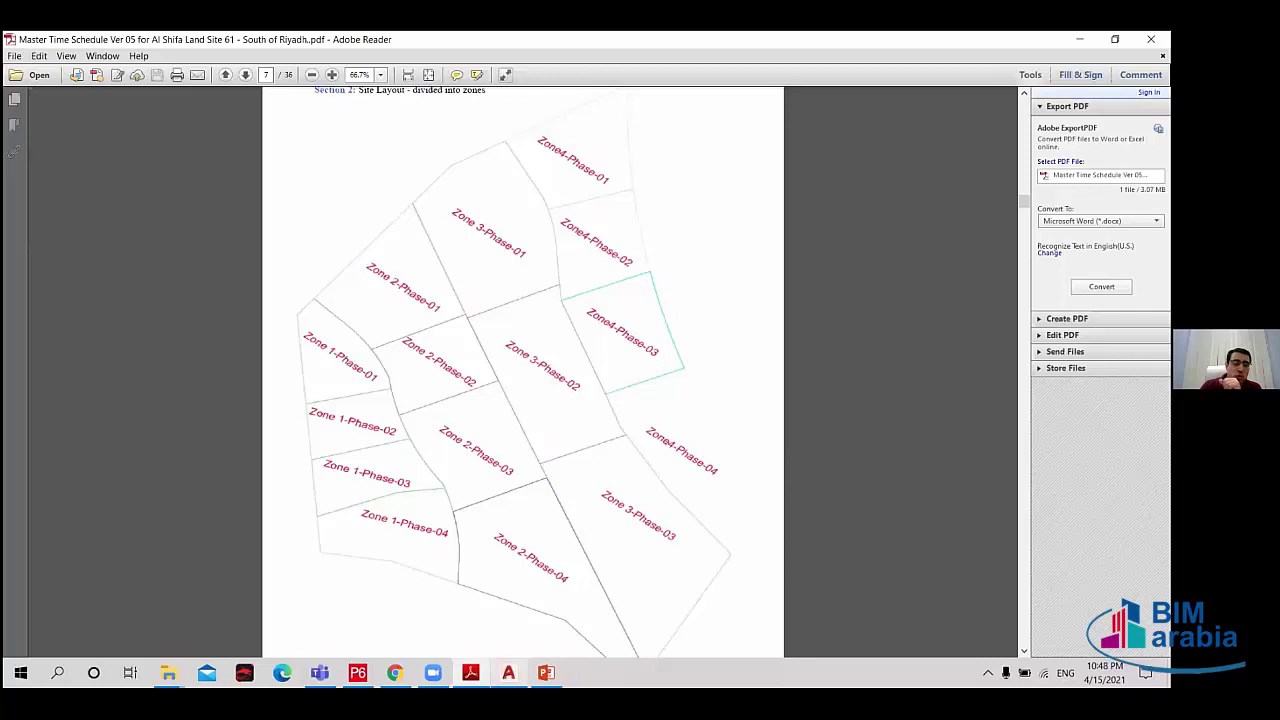
Switch to AutoCAD to examine the zone boundaries in the 3.dxf site plan, and return to the zone layout PDF.
{"action": "left_click", "coordinate": [546, 672]}
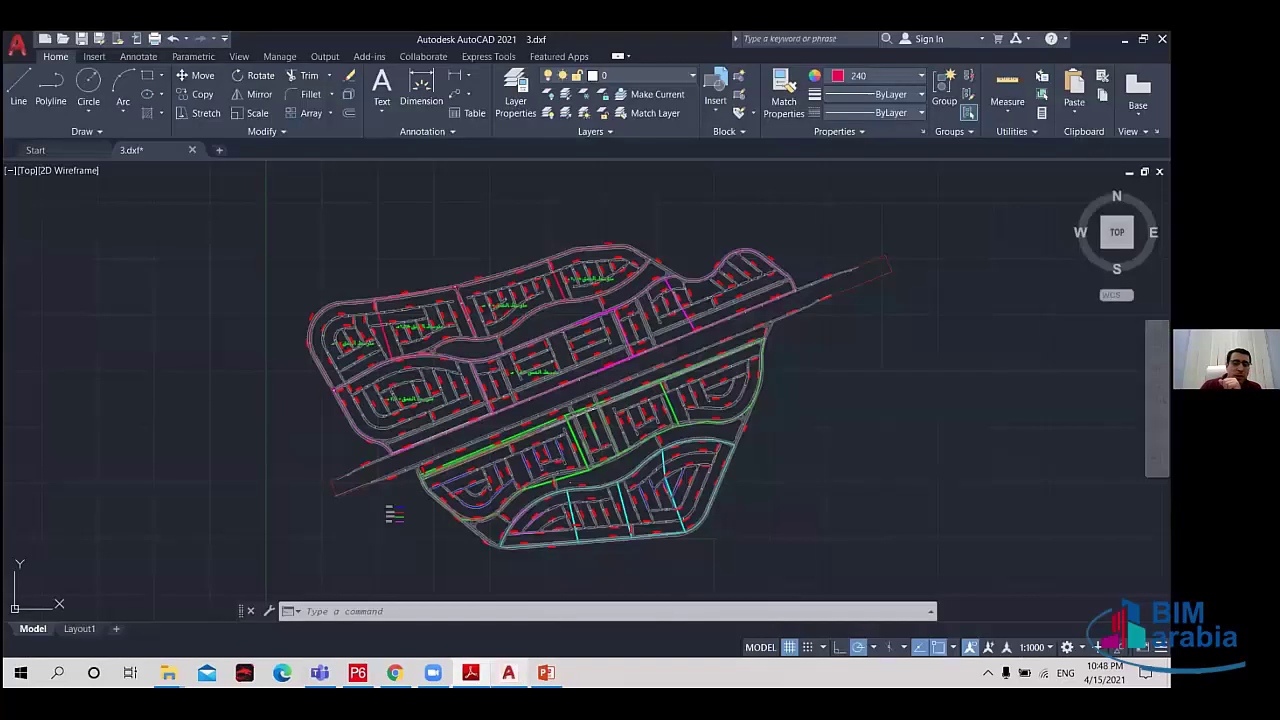
{"action": "scroll", "coordinate": [678, 408], "scroll_direction": "up", "scroll_amount": 3}
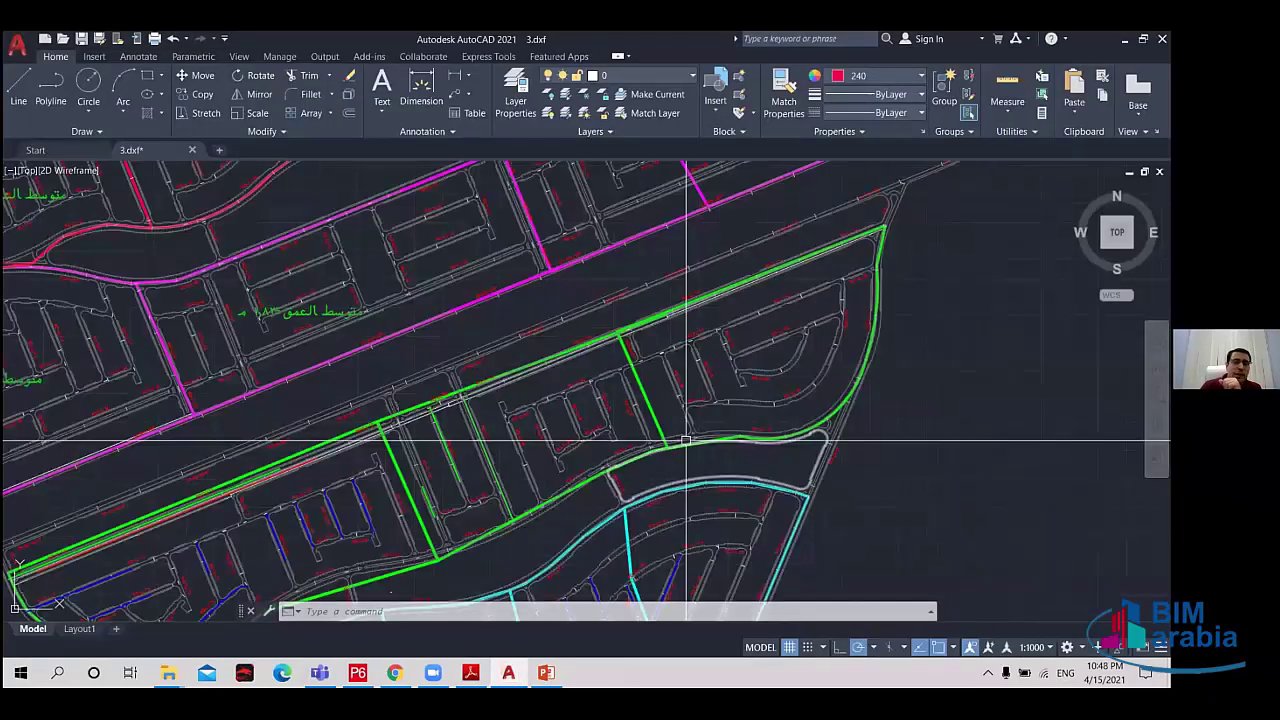
{"action": "scroll", "coordinate": [686, 443], "scroll_direction": "down", "scroll_amount": 3}
{"action": "scroll", "coordinate": [652, 488], "scroll_direction": "up", "scroll_amount": 1}
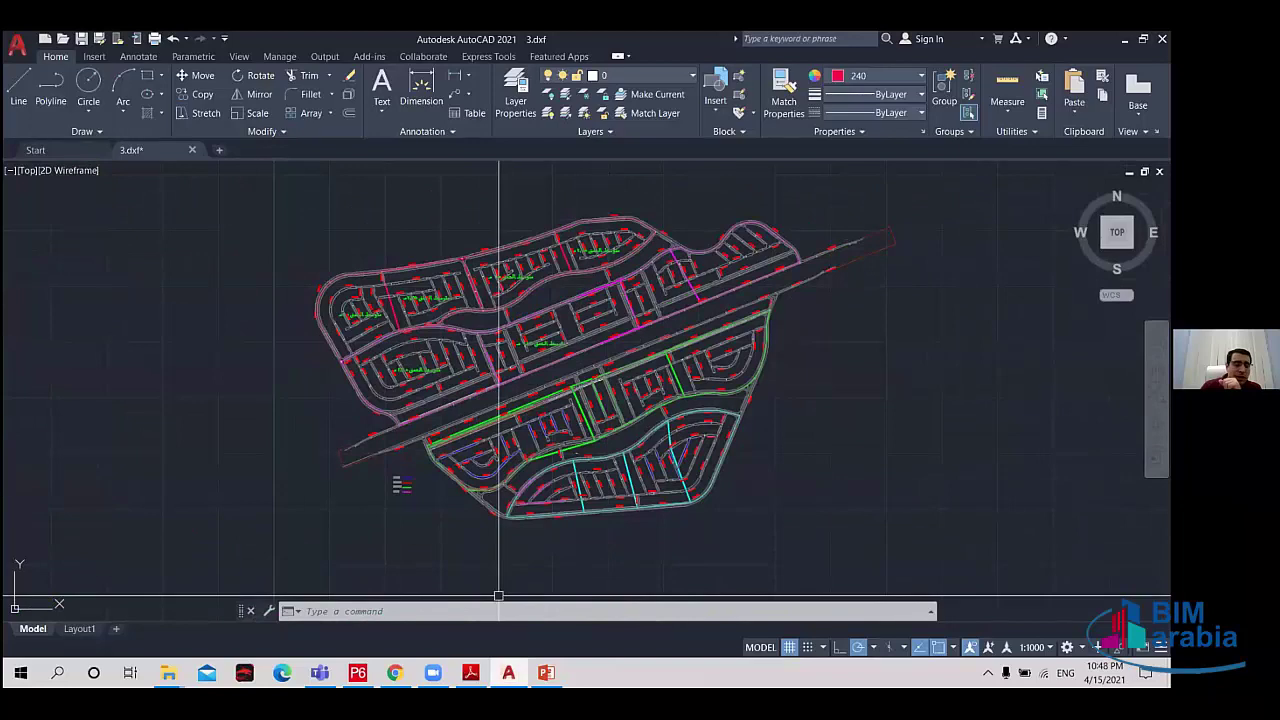
{"action": "key", "text": "alt+Tab"}
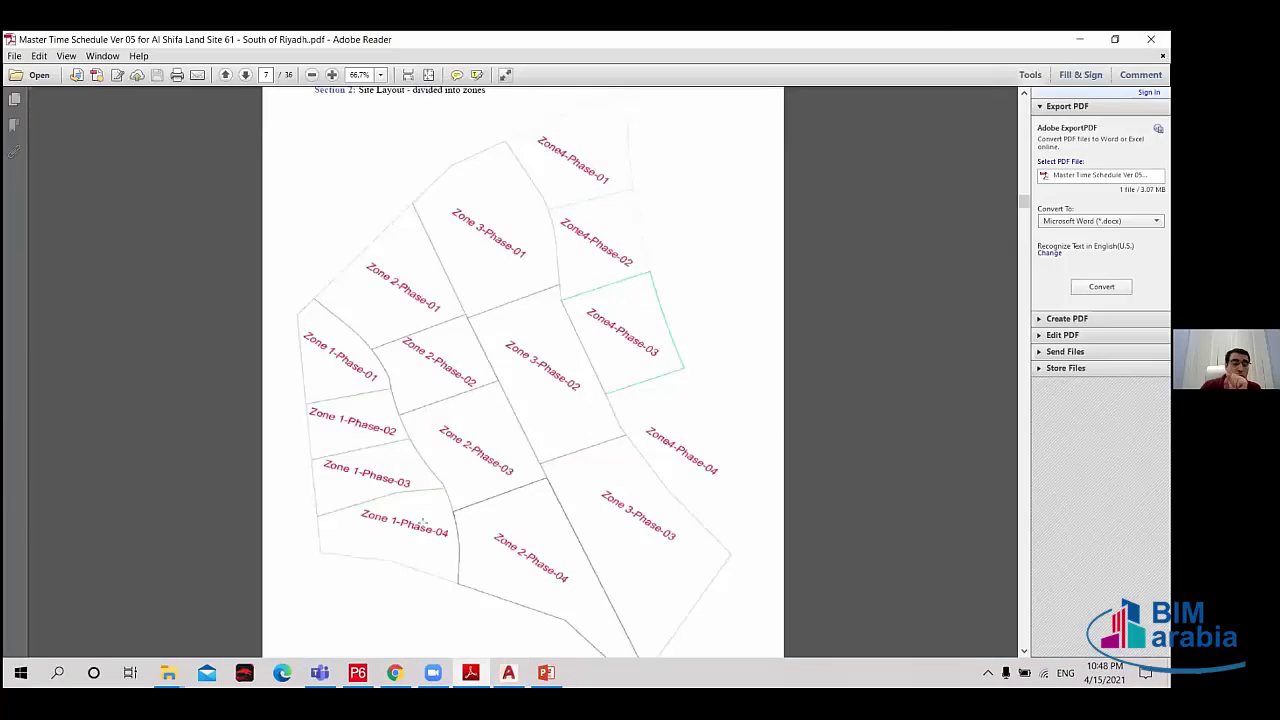
Open the workbook Al Shifa Land Site 61 (Autosaved).xlsx from the Session 3 folder.
{"action": "mouse_move", "coordinate": [546, 672]}
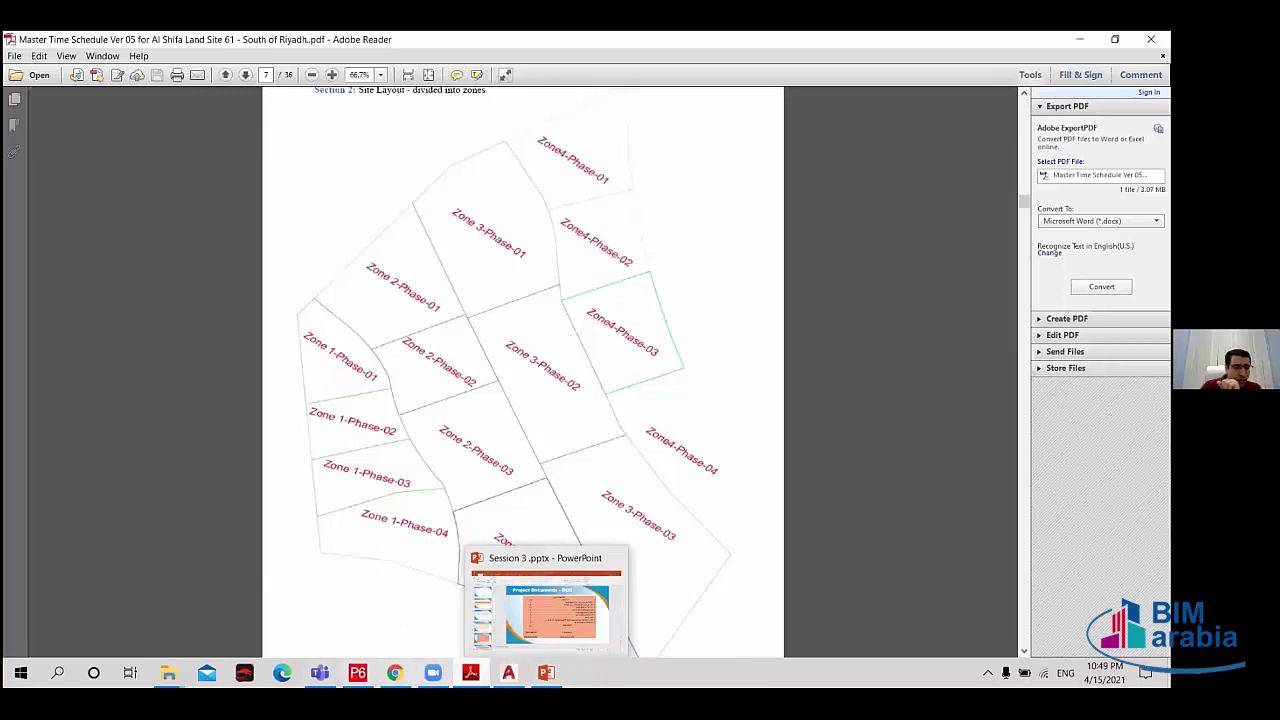
{"action": "mouse_move", "coordinate": [168, 672]}
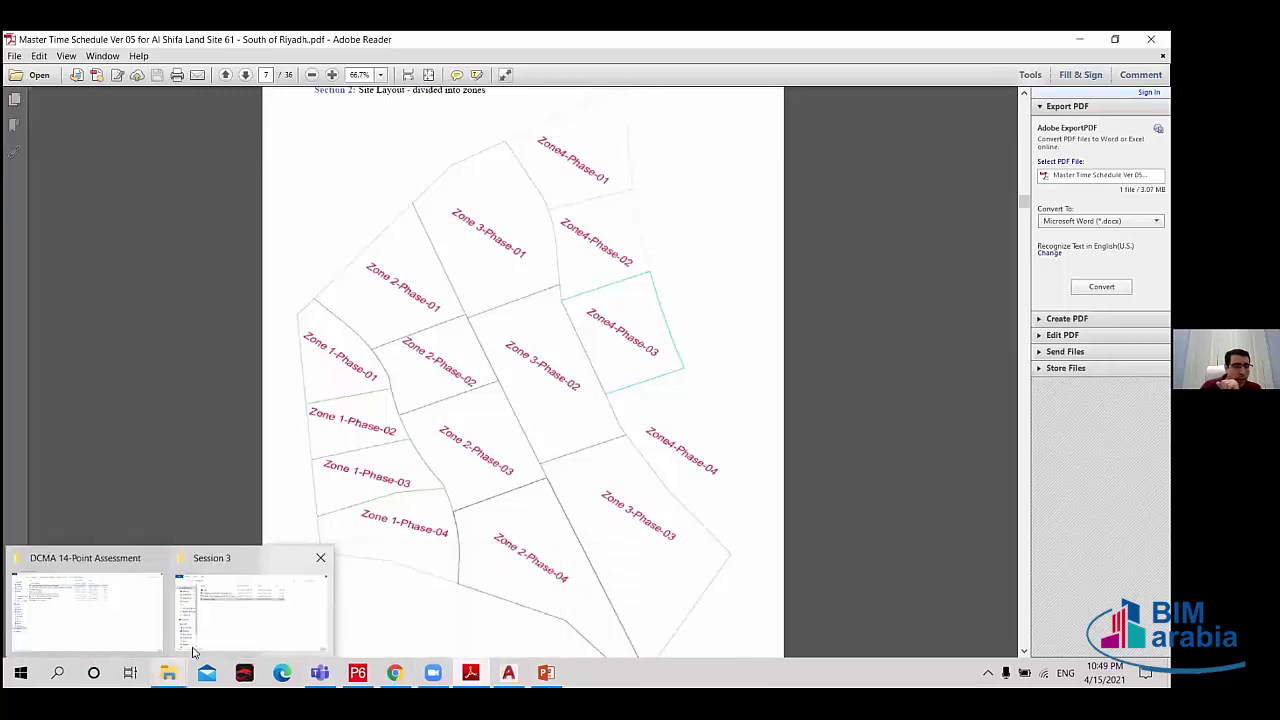
{"action": "left_click", "coordinate": [222, 616]}
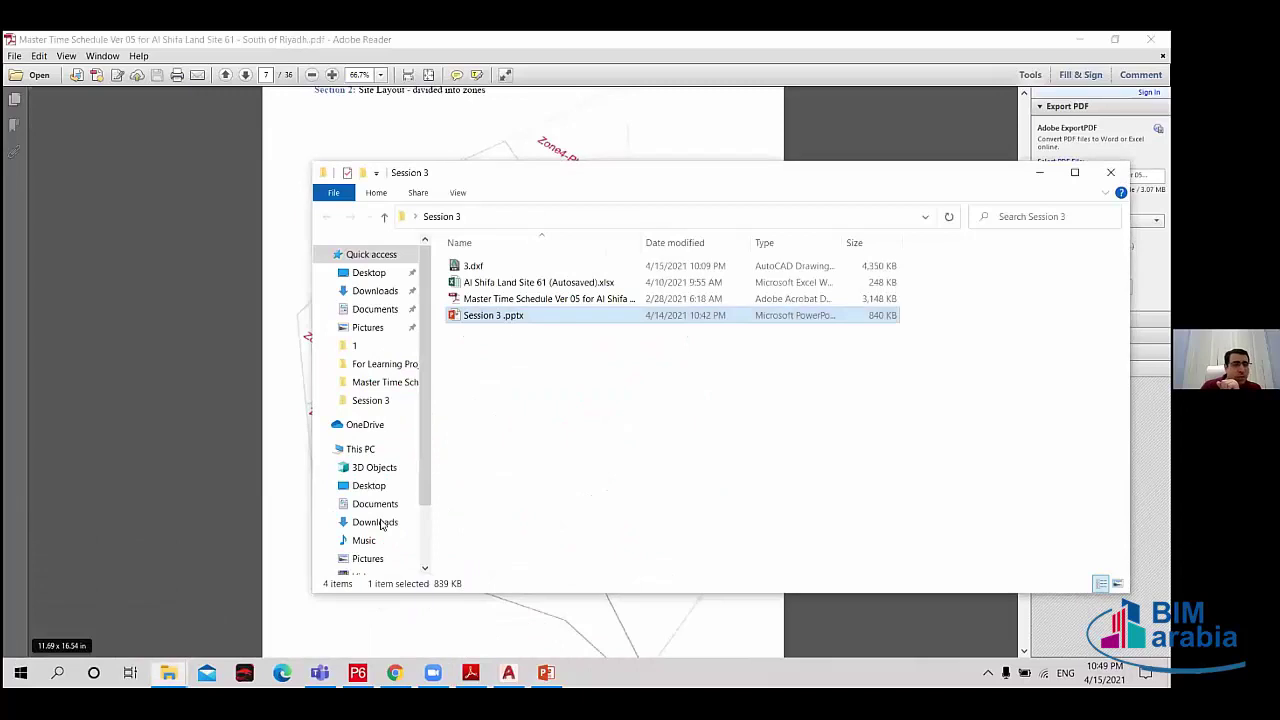
{"action": "left_click", "coordinate": [535, 284]}
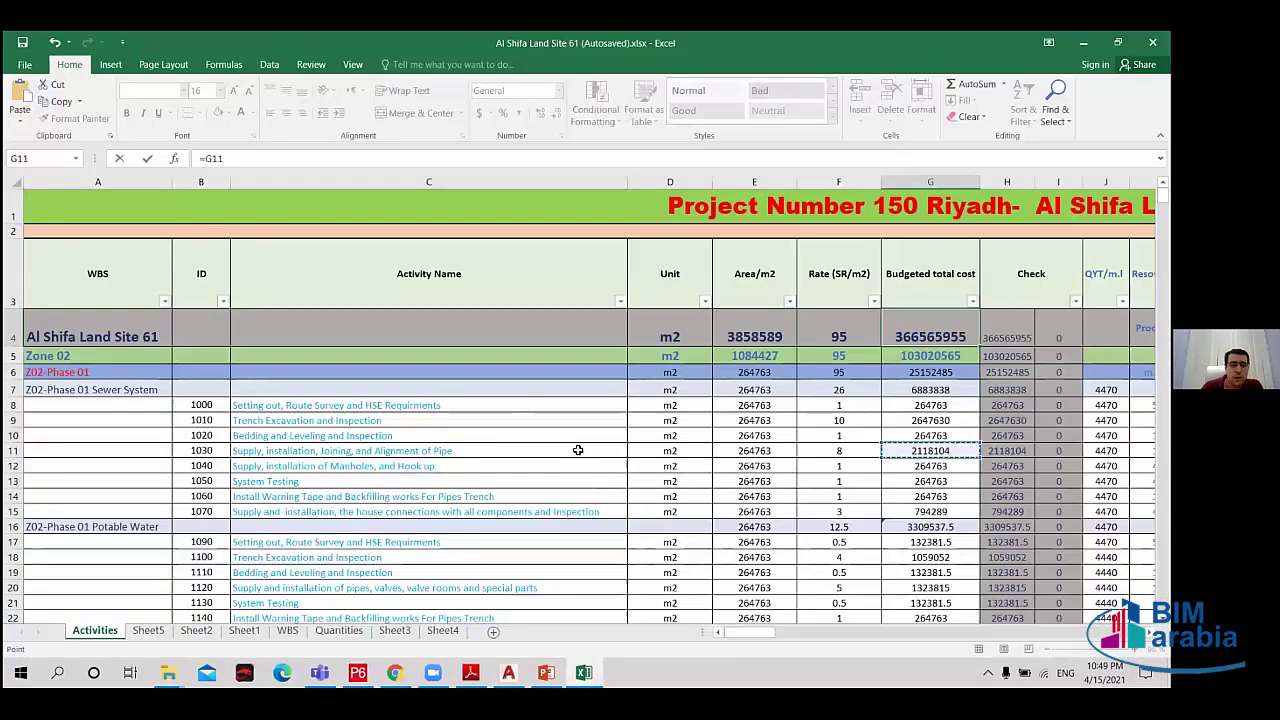
Look over the Activities sheet's WBS, activity, cost and labor resource columns.
{"action": "scroll", "coordinate": [578, 450], "scroll_direction": "up", "scroll_amount": 3}
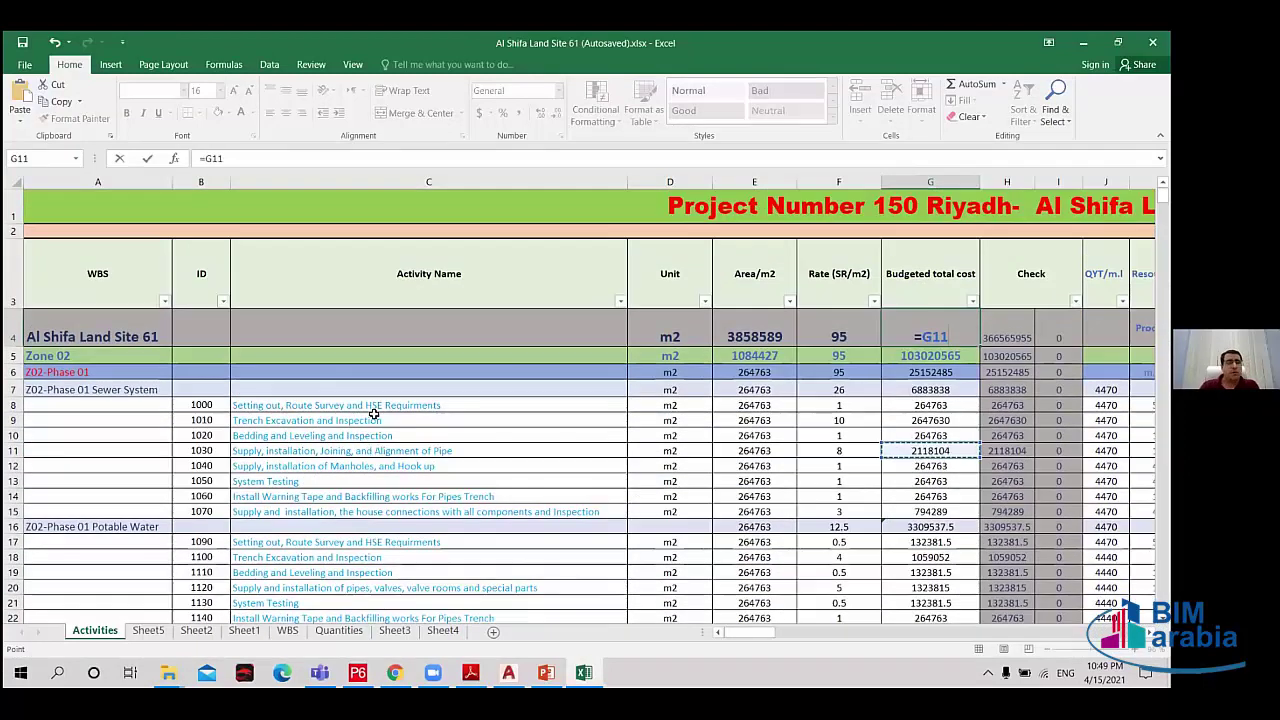
{"action": "scroll", "coordinate": [371, 448], "scroll_direction": "down", "scroll_amount": 2}
{"action": "scroll", "coordinate": [371, 448], "scroll_direction": "up", "scroll_amount": 2}
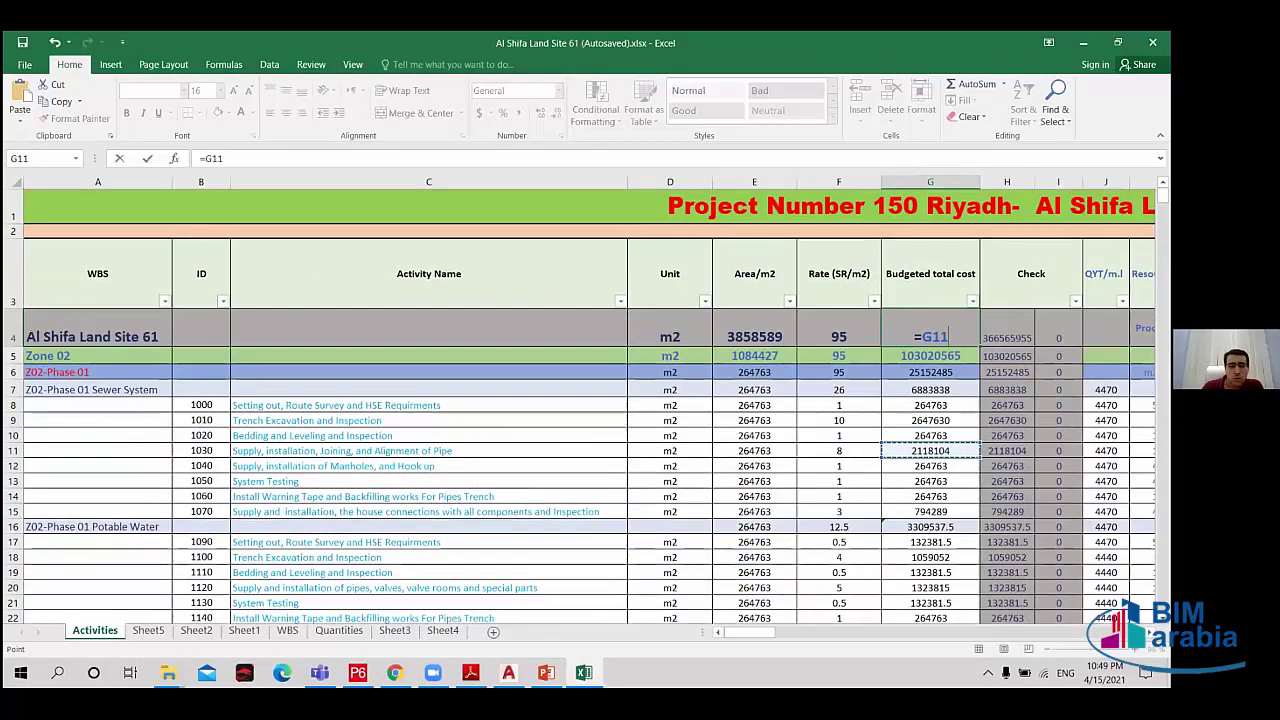
{"action": "scroll", "coordinate": [732, 632], "scroll_direction": "right", "scroll_amount": 3}
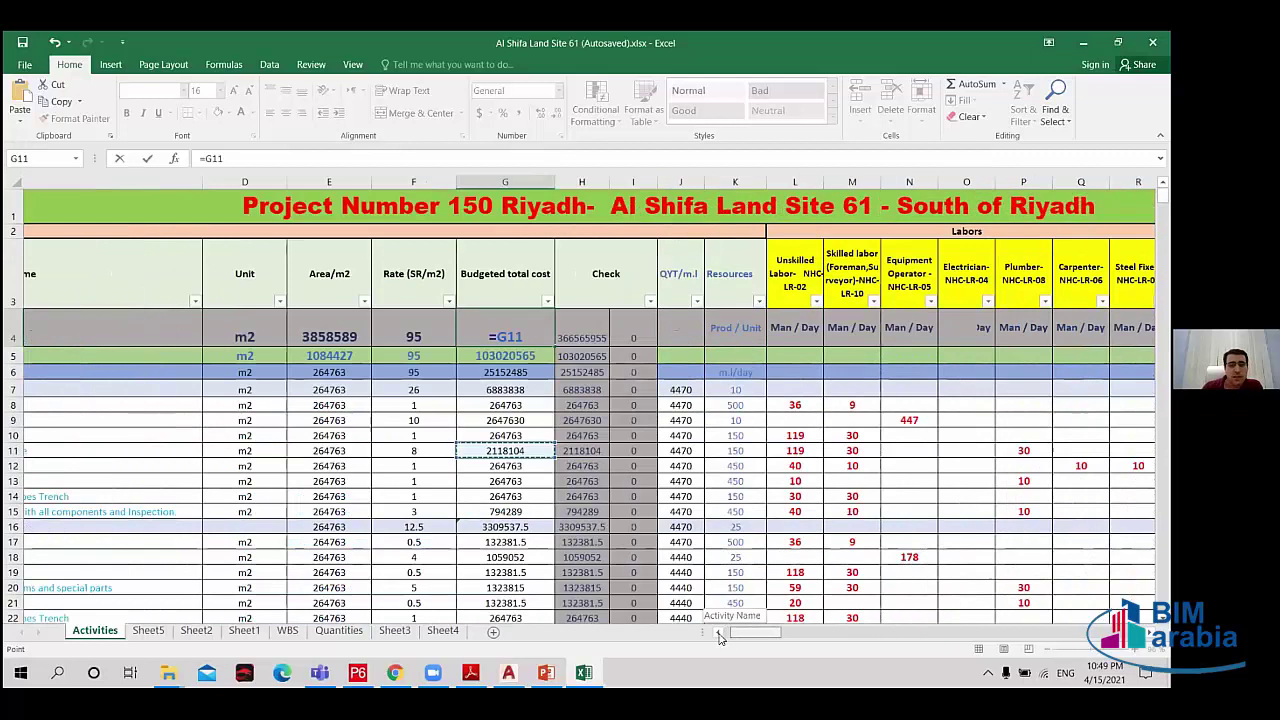
{"action": "scroll", "coordinate": [732, 632], "scroll_direction": "left", "scroll_amount": 3}
{"action": "scroll", "coordinate": [715, 631], "scroll_direction": "down", "scroll_amount": 1}
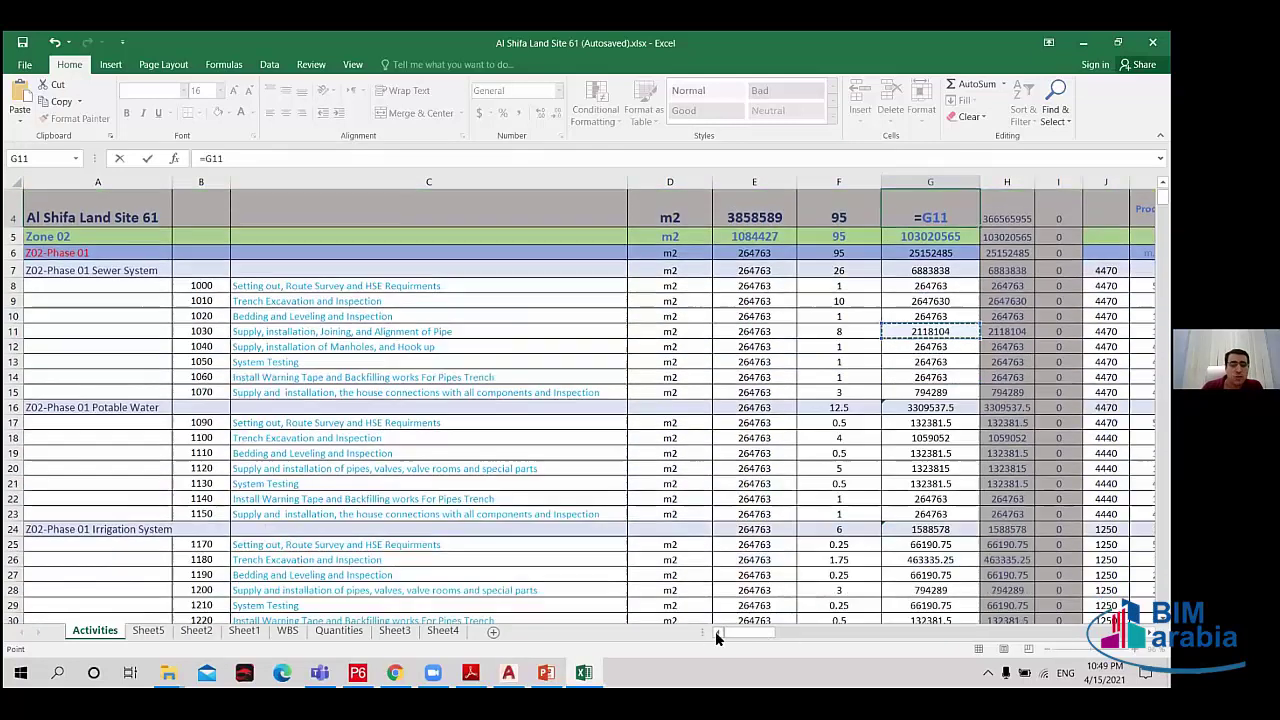
{"action": "scroll", "coordinate": [660, 617], "scroll_direction": "up", "scroll_amount": 1}
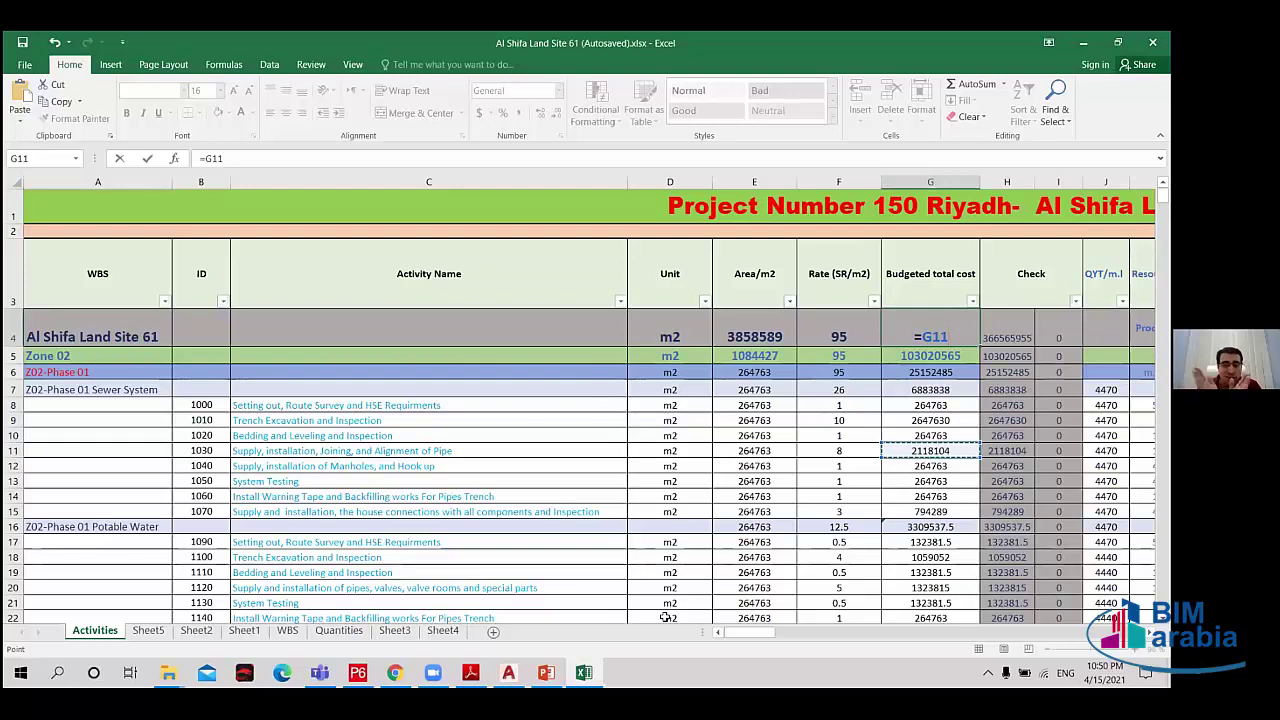
Discard the pending =G11 entry in the site's Budgeted total cost cell, G4, and edit its sum formula.
{"action": "key", "text": "Escape"}
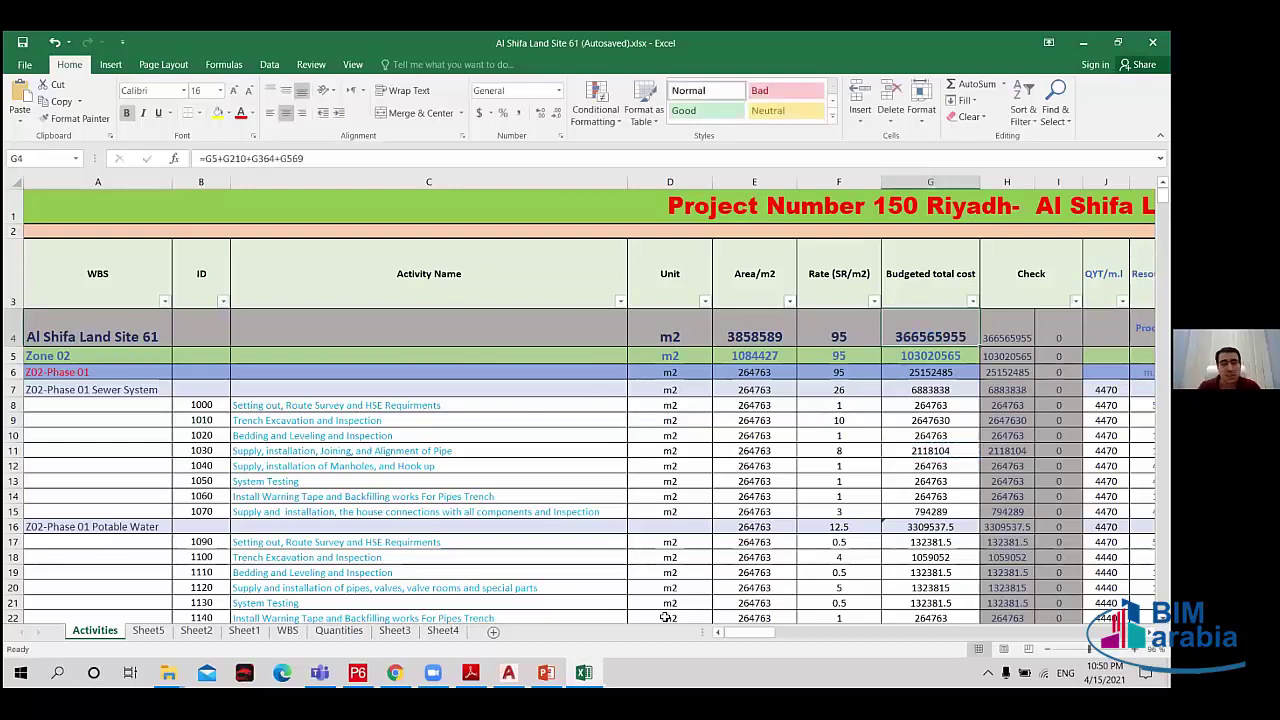
{"action": "double_click", "coordinate": [936, 334]}
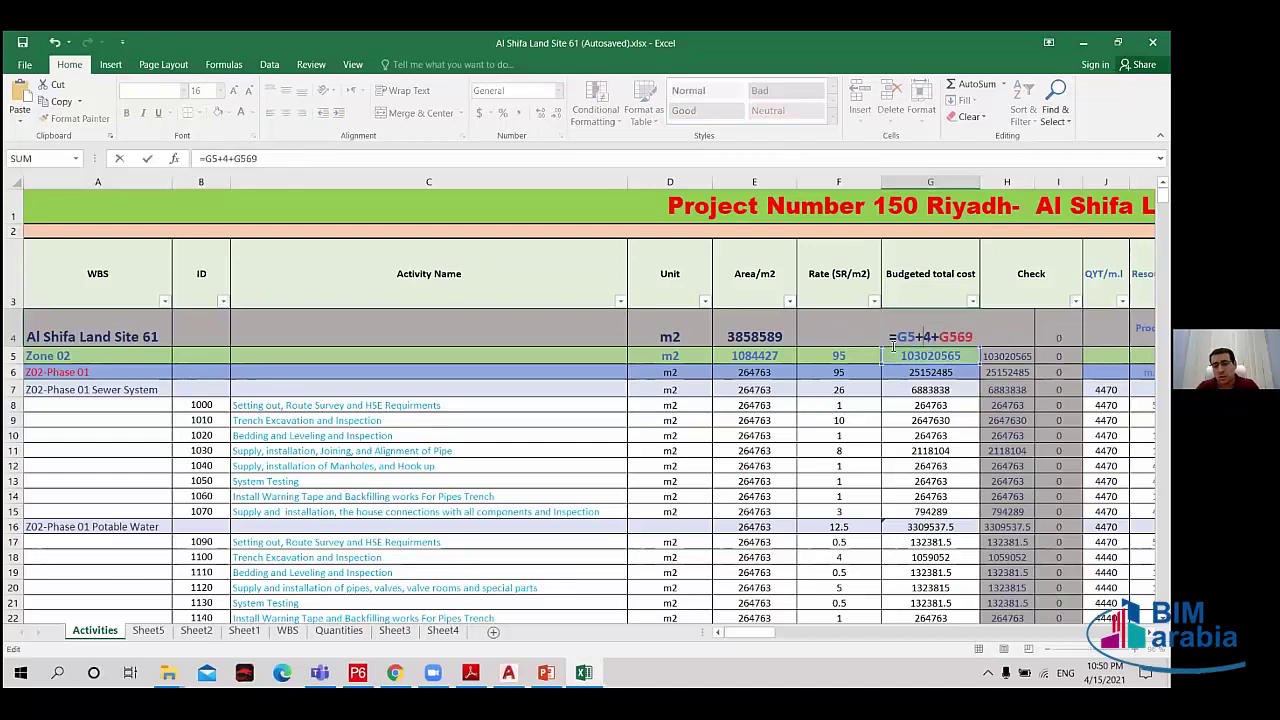
{"action": "key", "text": "Return"}
{"action": "left_click", "coordinate": [489, 404]}
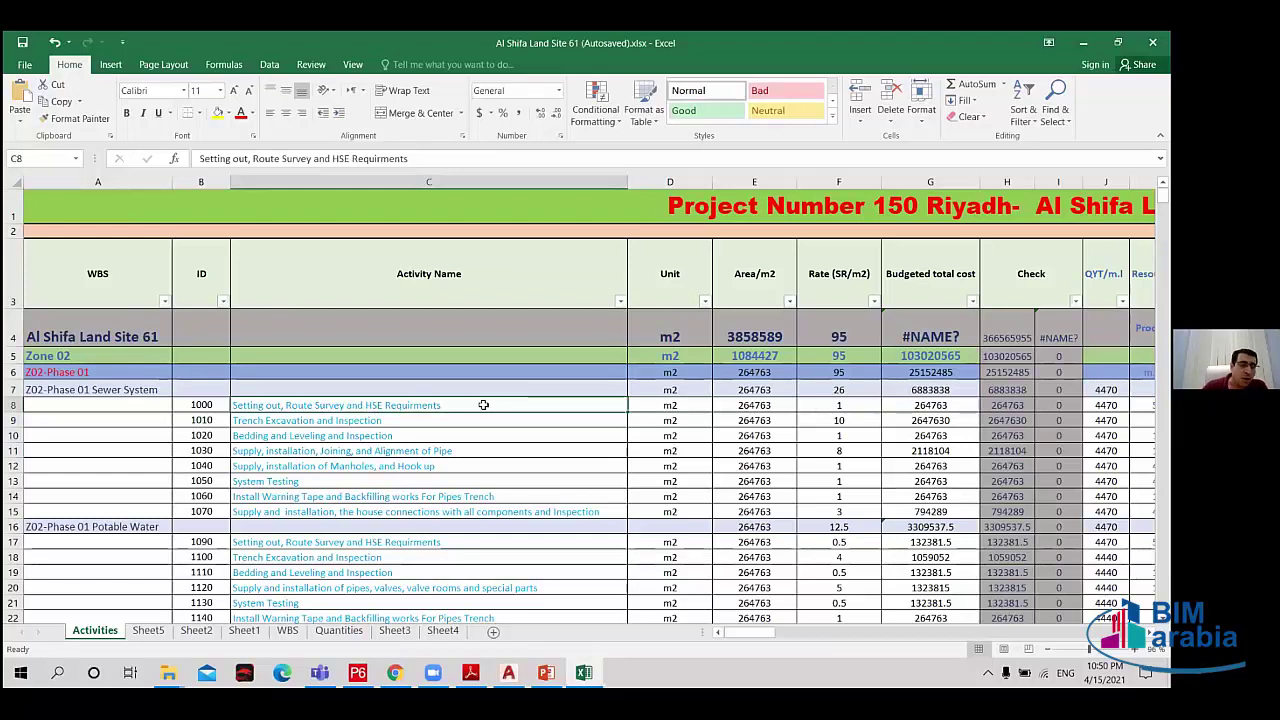
Highlight the Z02-Phase 01 Sewer System activity names in C8:C15 for review.
{"action": "scroll", "coordinate": [360, 408], "scroll_direction": "down", "scroll_amount": 1}
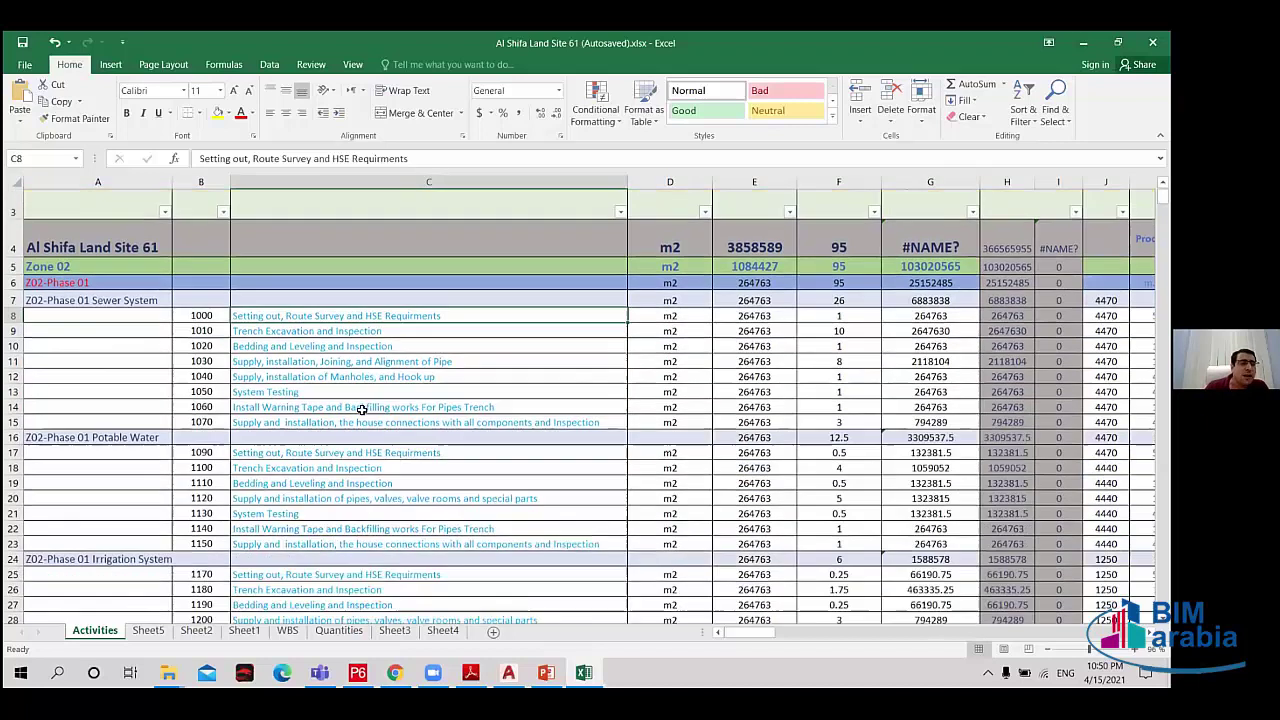
{"action": "scroll", "coordinate": [362, 409], "scroll_direction": "up", "scroll_amount": 1}
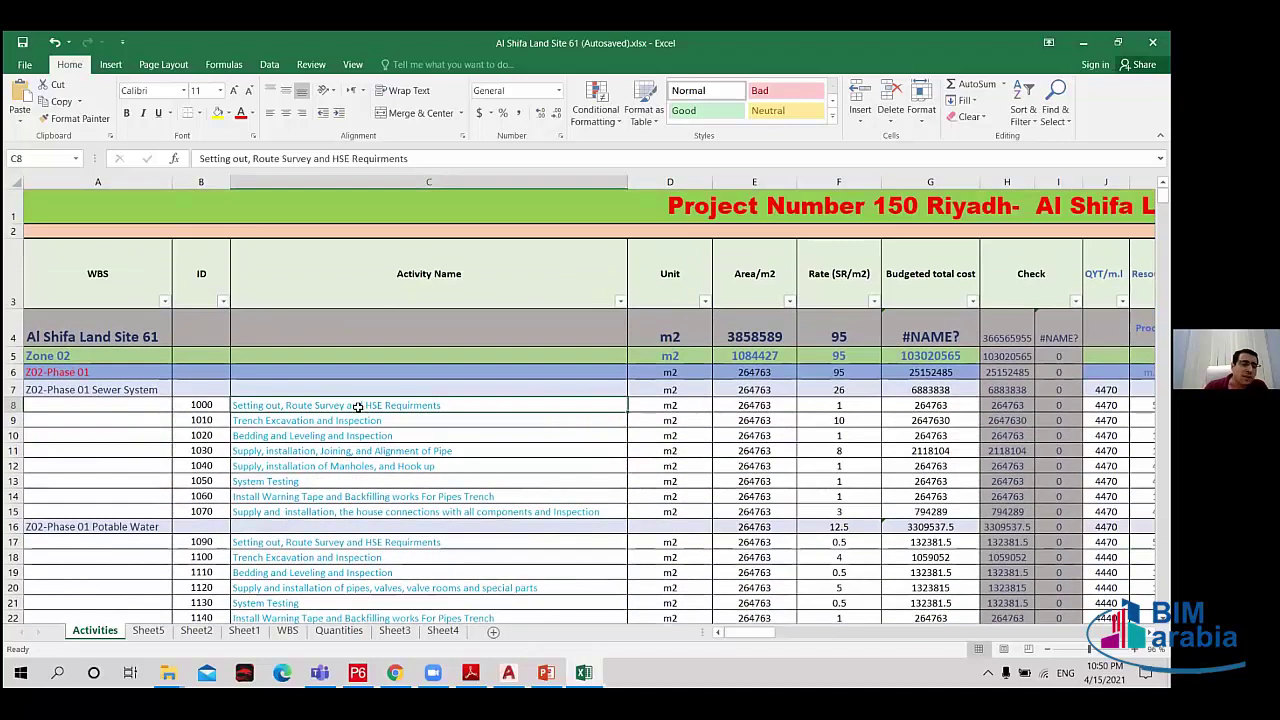
{"action": "left_click_drag", "start_coordinate": [360, 406], "coordinate": [364, 507]}
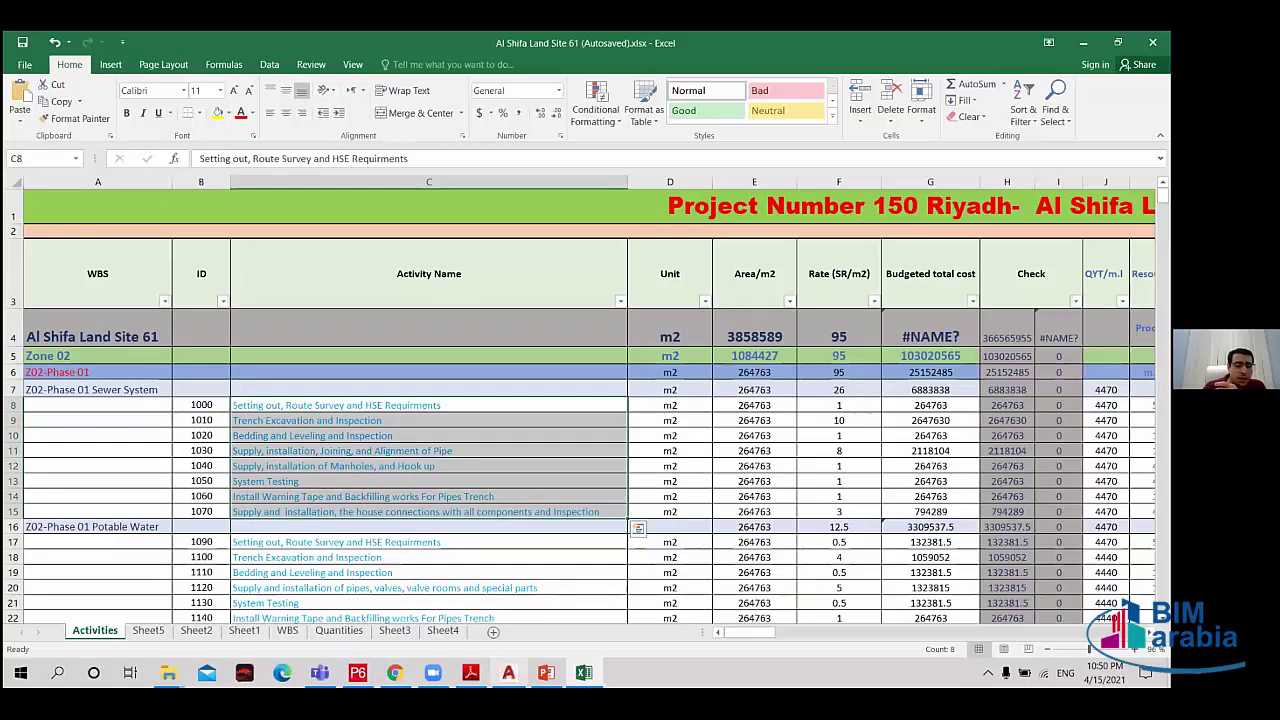
Compare the BOQ network price table on slide 6 in PowerPoint with the Z02-Phase 01 Sewer System row in Excel.
{"action": "left_click", "coordinate": [546, 672]}
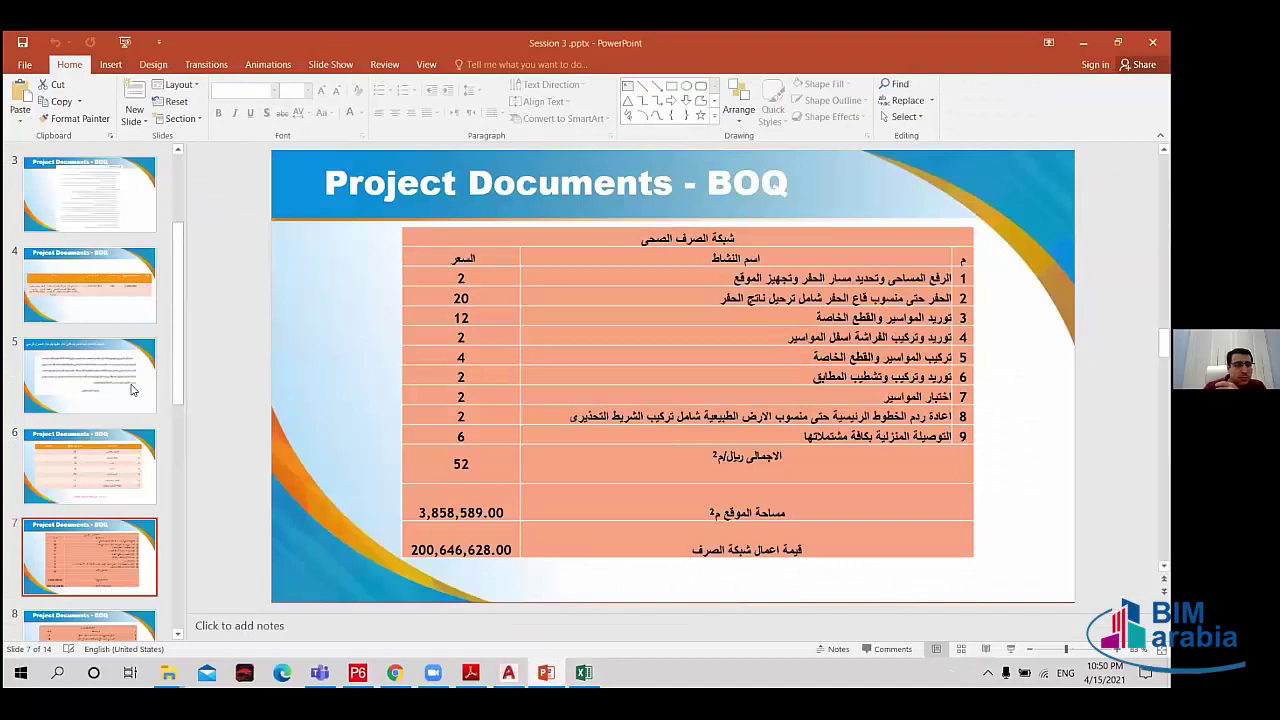
{"action": "left_click", "coordinate": [155, 520]}
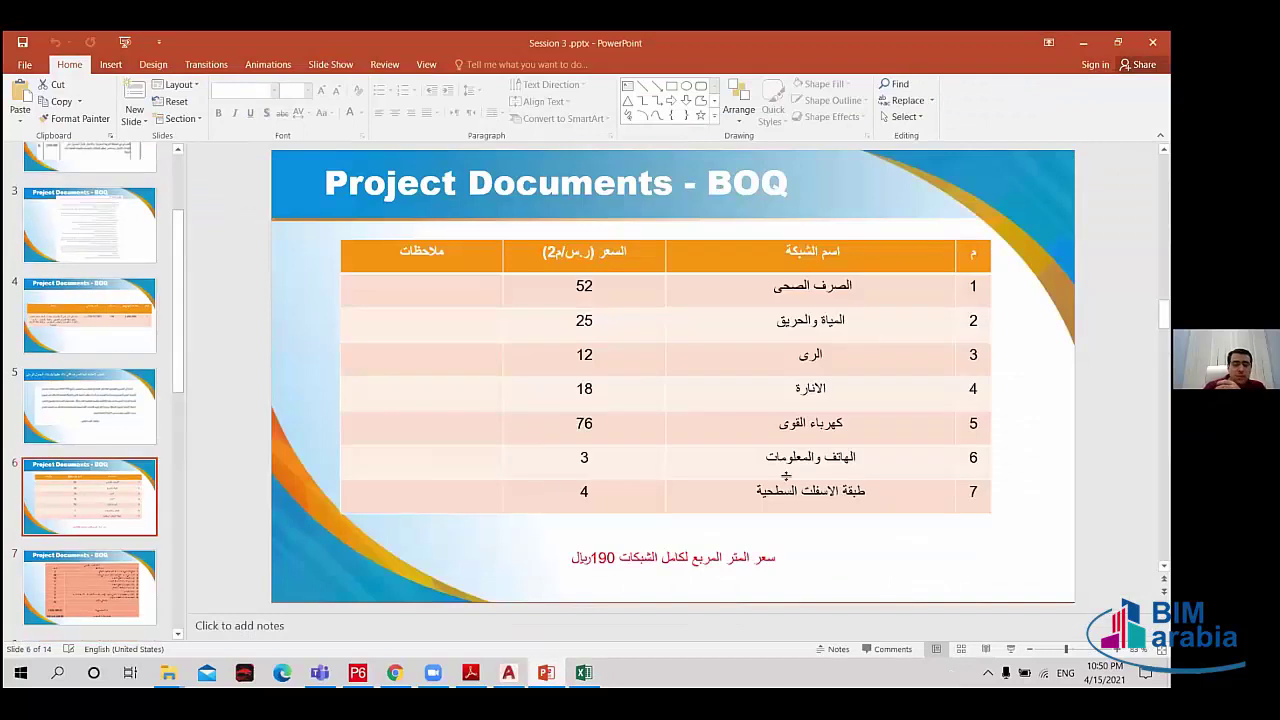
{"action": "left_click", "coordinate": [584, 672]}
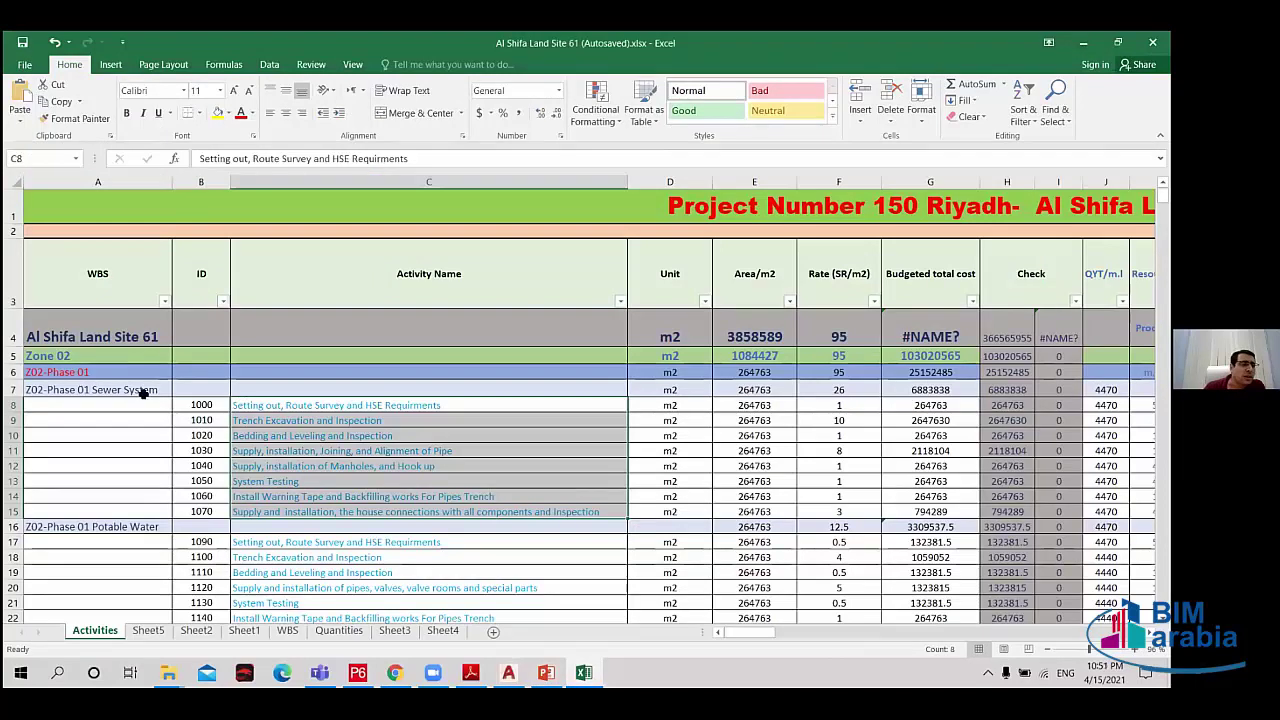
{"action": "left_click", "coordinate": [140, 390]}
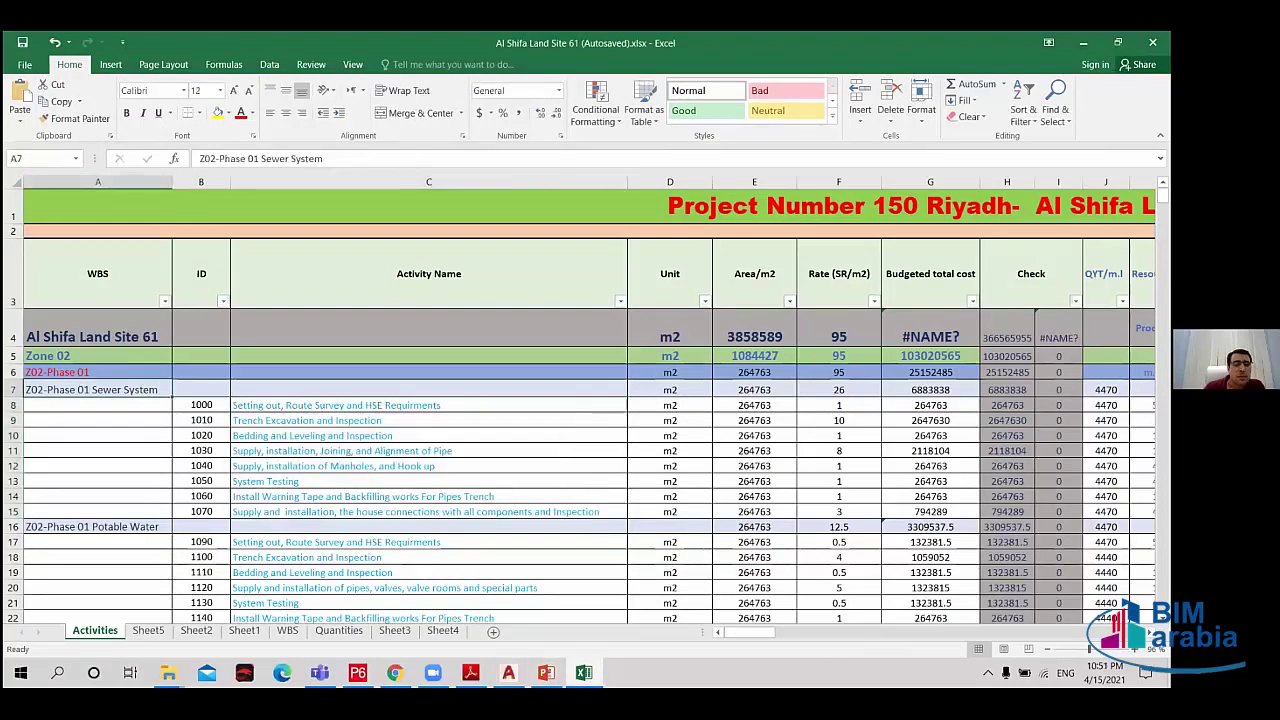
{"action": "left_click", "coordinate": [546, 672]}
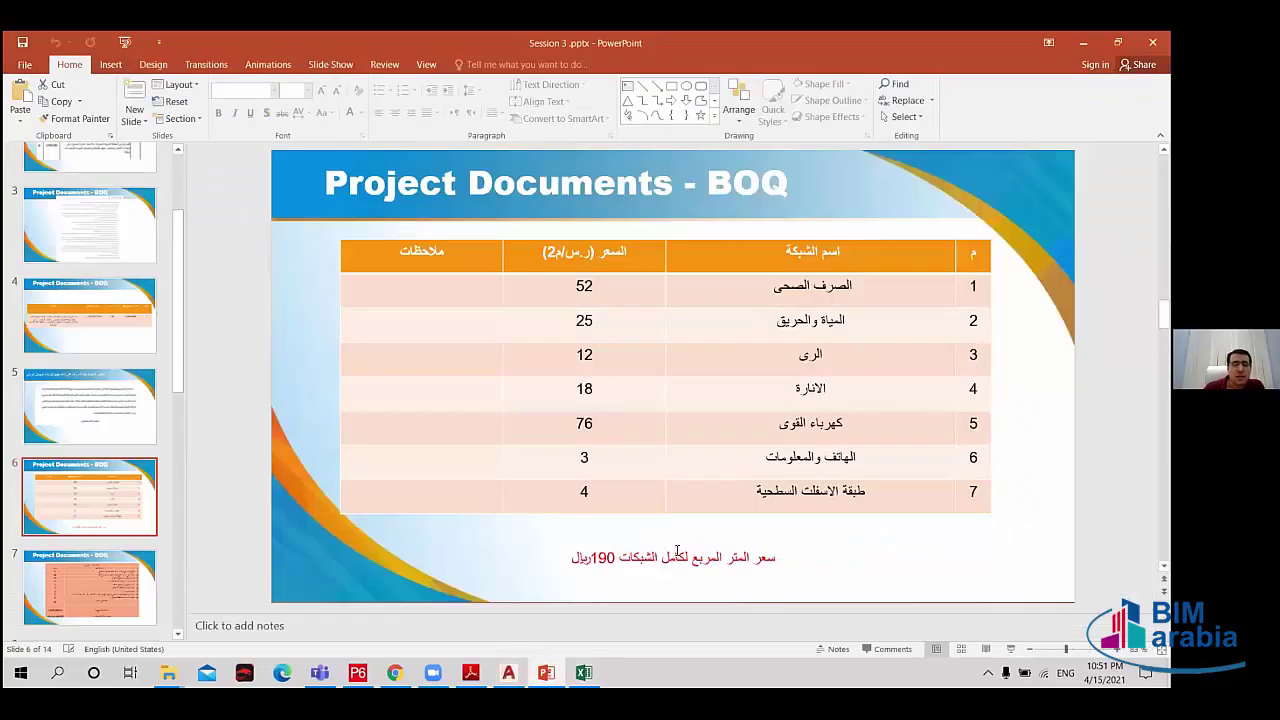
{"action": "key", "text": "alt+Tab"}
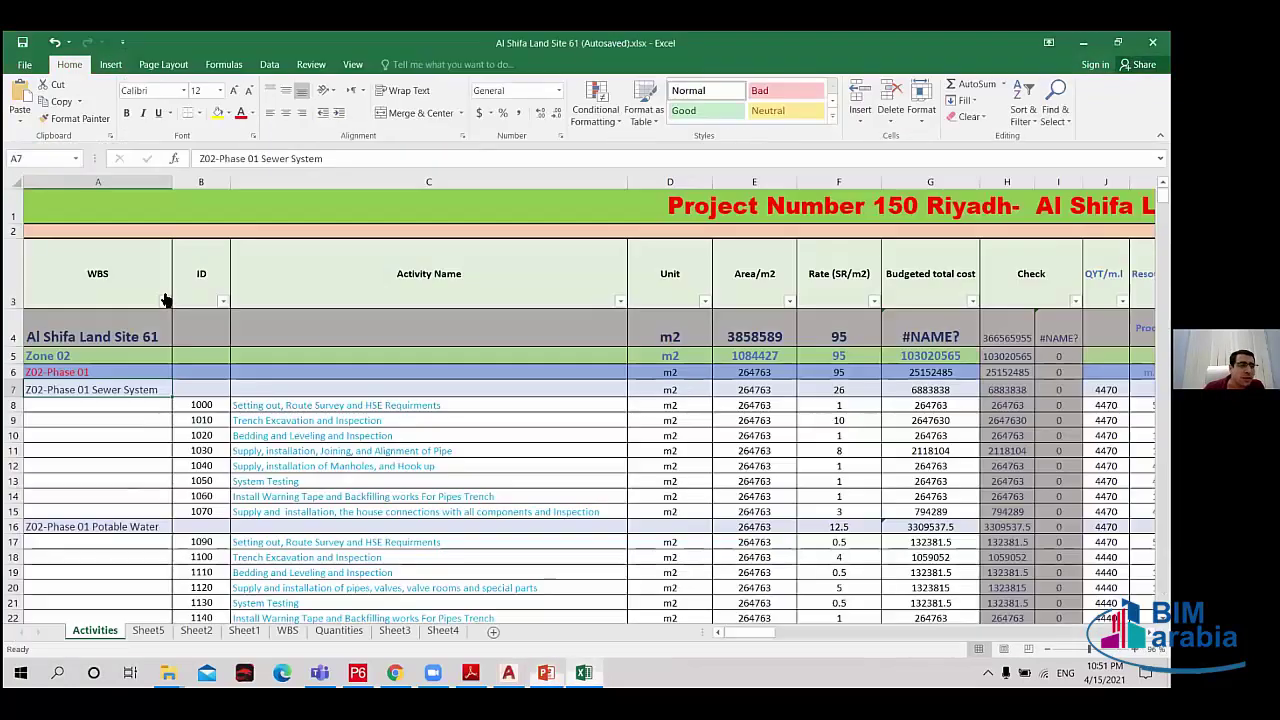
Filter the WBS column to exclude blanks, keeping only the zone, phase and network rows.
{"action": "left_click", "coordinate": [164, 301]}
{"action": "scroll", "coordinate": [191, 470], "scroll_direction": "down", "scroll_amount": 3}
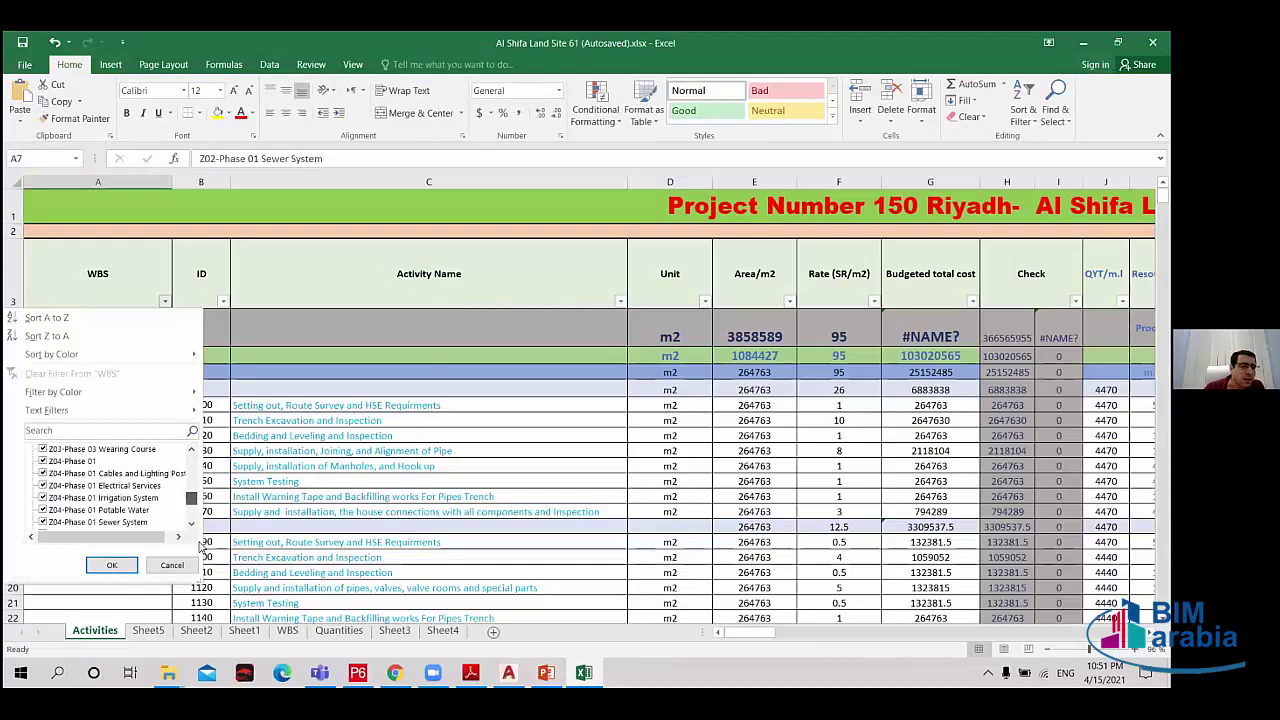
{"action": "left_click", "coordinate": [43, 521]}
{"action": "left_click", "coordinate": [111, 565]}
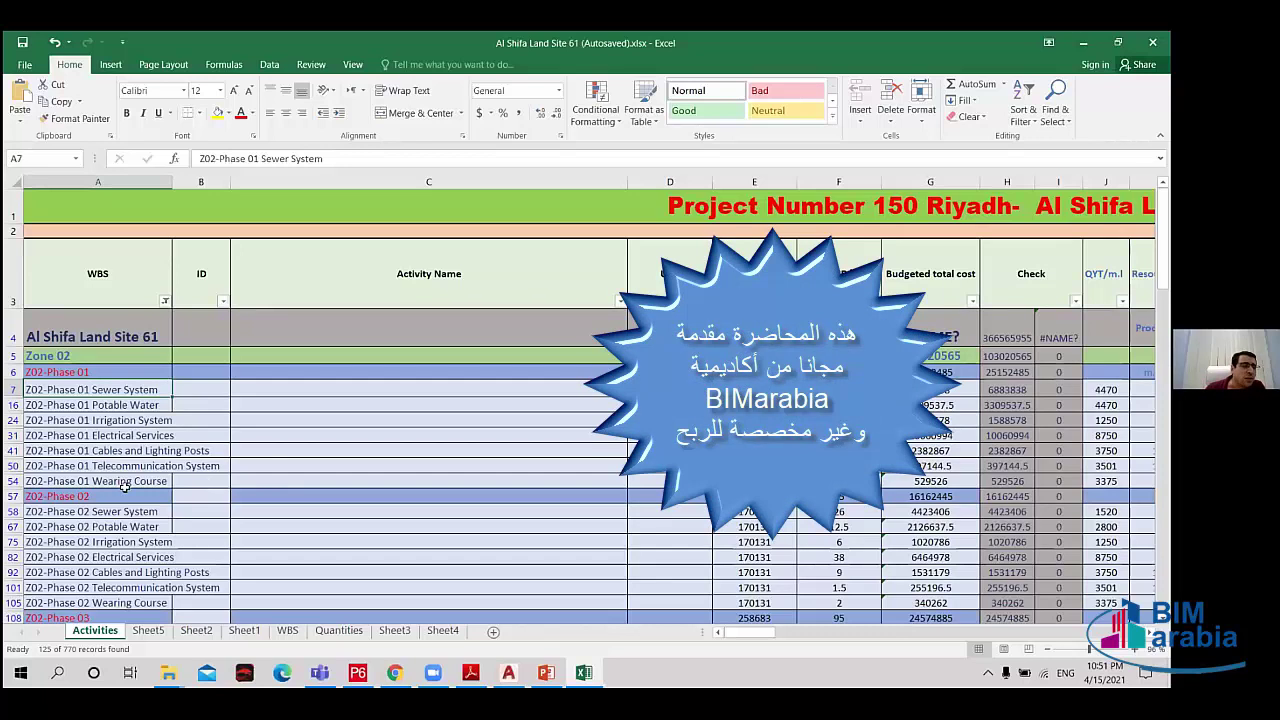
Highlight the Z02-Phase 01 network rows from Sewer System to Wearing Course and check the zone layout PDF against them.
{"action": "left_click_drag", "start_coordinate": [137, 389], "coordinate": [125, 487]}
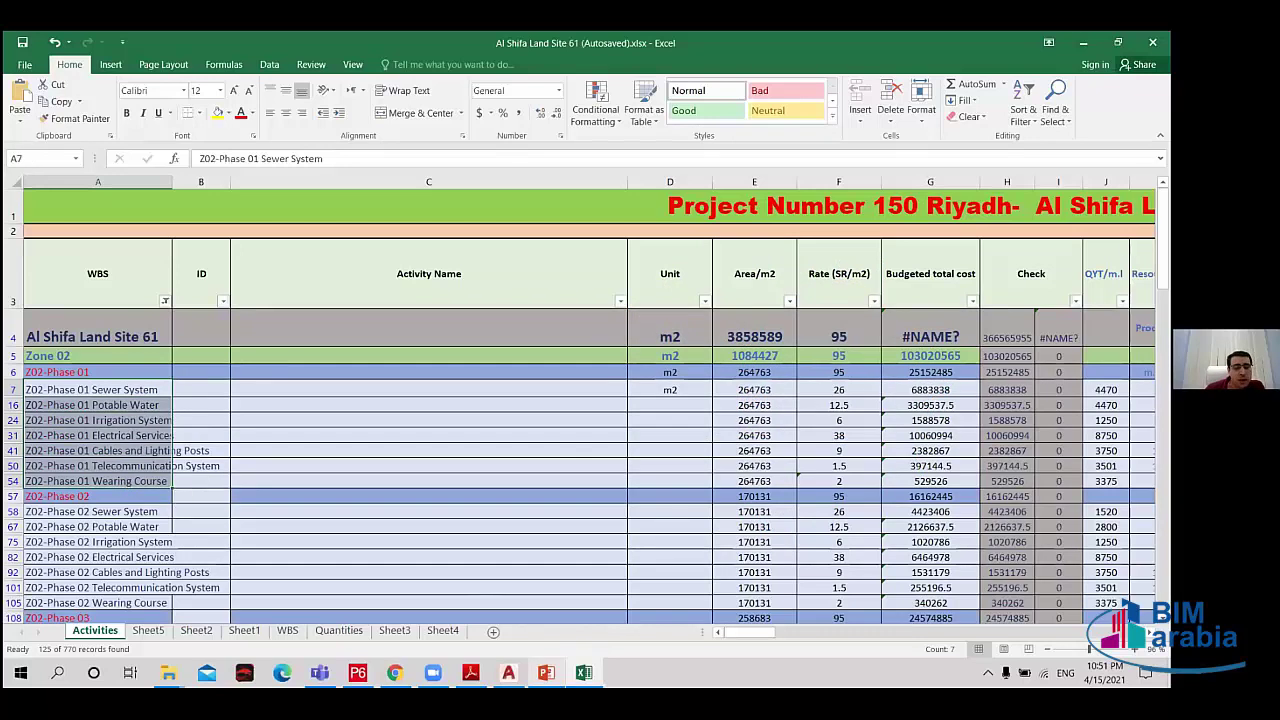
{"action": "left_click", "coordinate": [508, 672]}
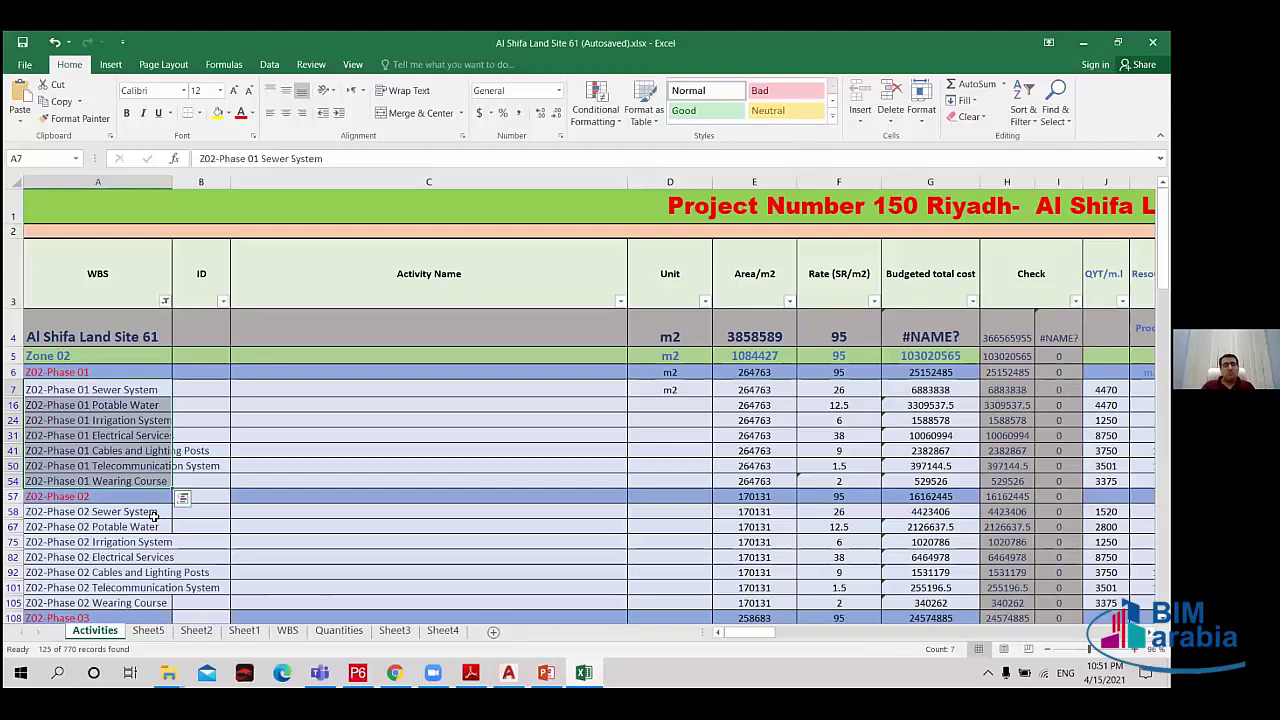
{"action": "left_click", "coordinate": [216, 393]}
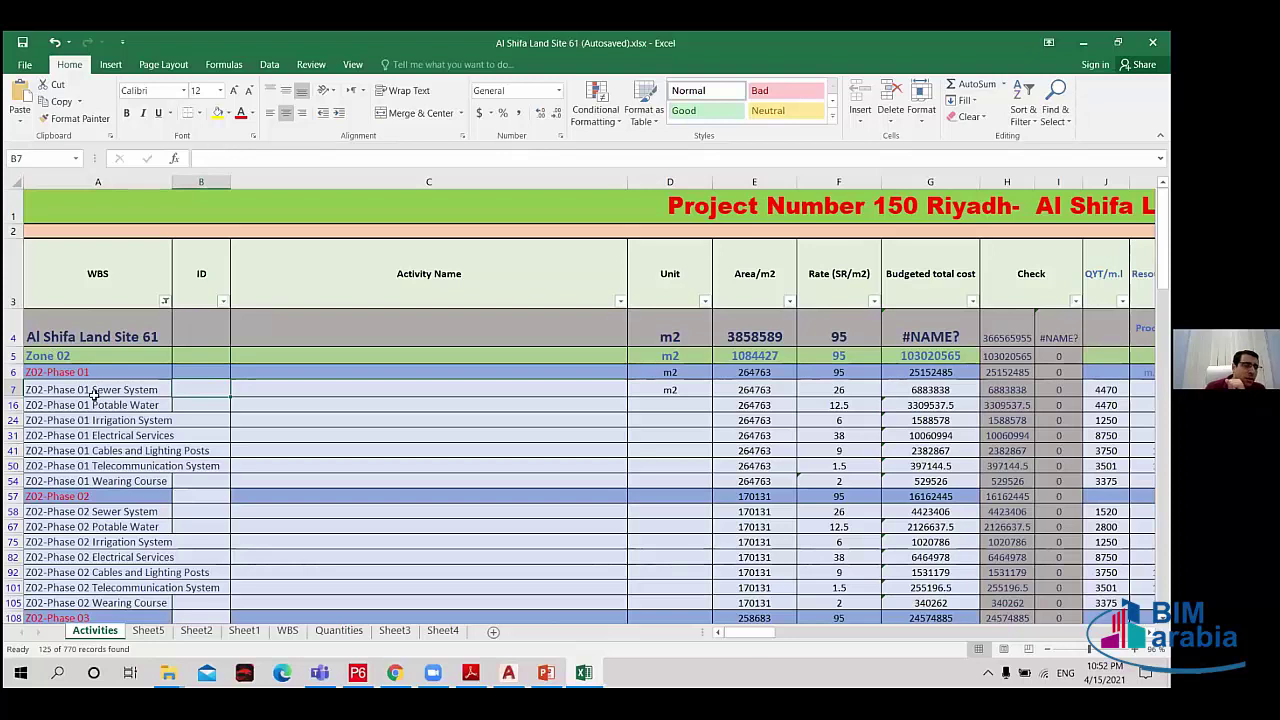
{"action": "left_click", "coordinate": [508, 672]}
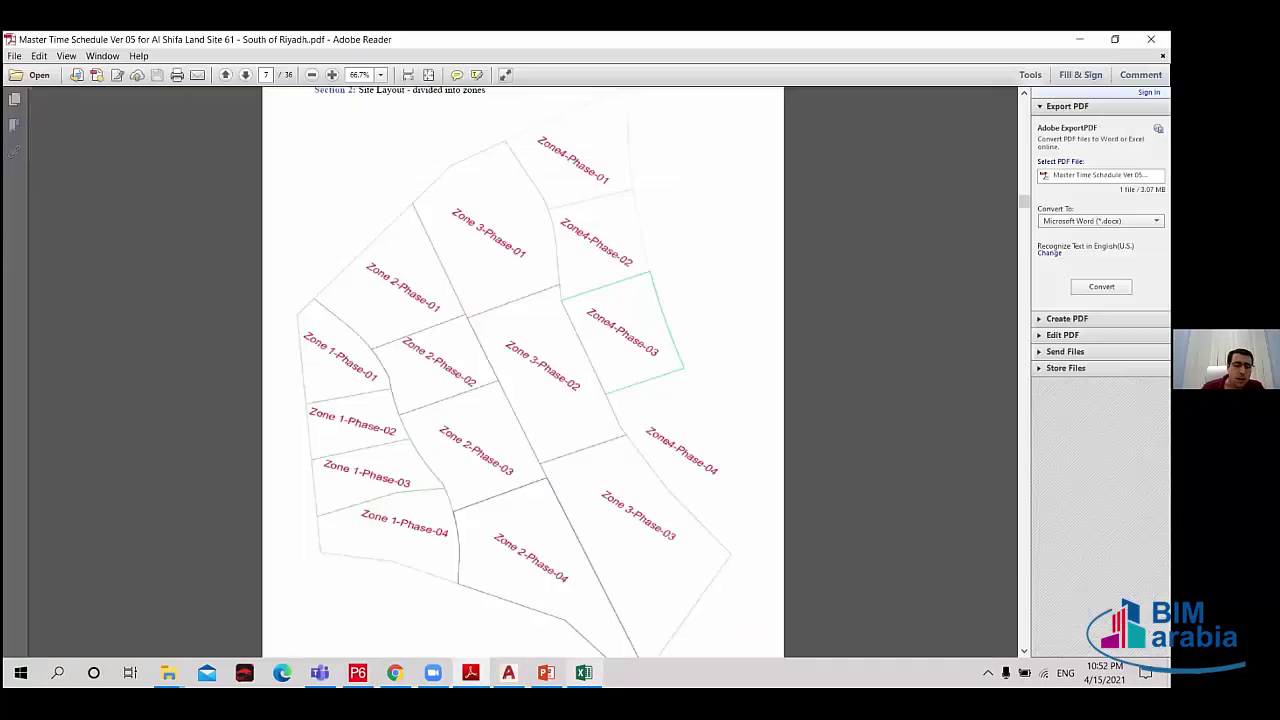
{"action": "left_click", "coordinate": [584, 672]}
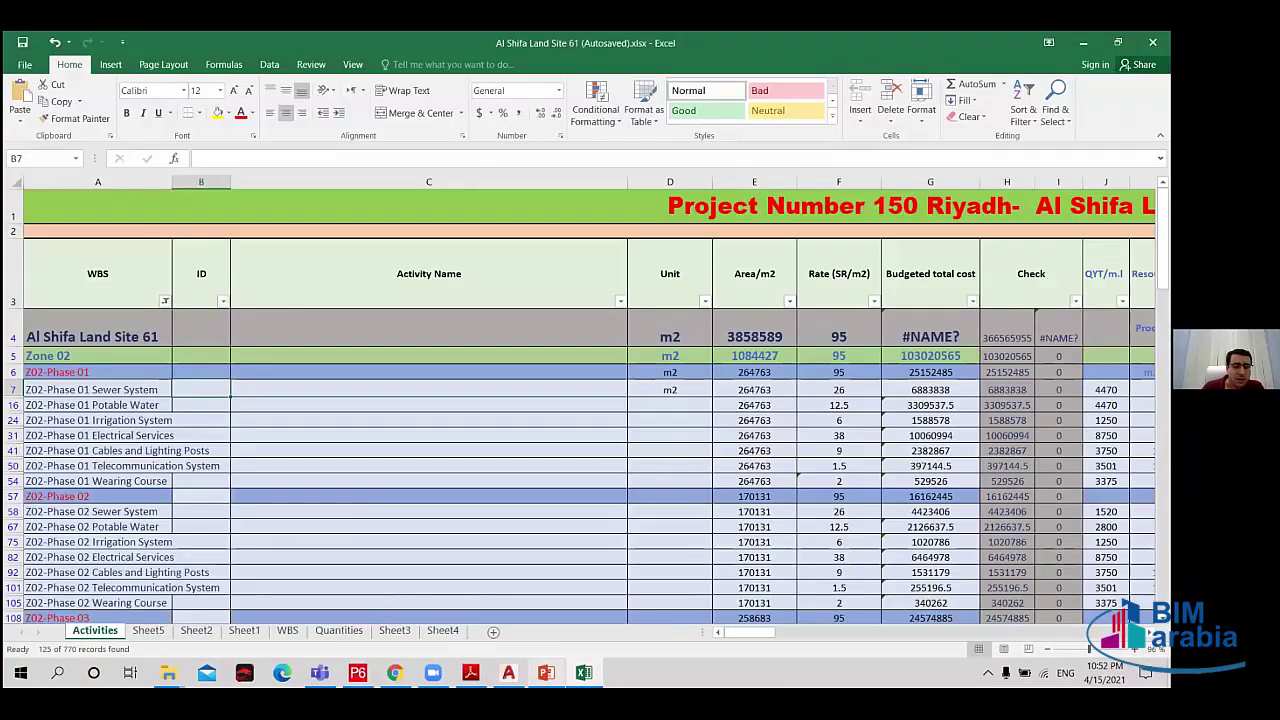
Switch to PowerPoint and highlight all seven network names in the BOQ table on slide 6.
{"action": "left_click", "coordinate": [546, 672]}
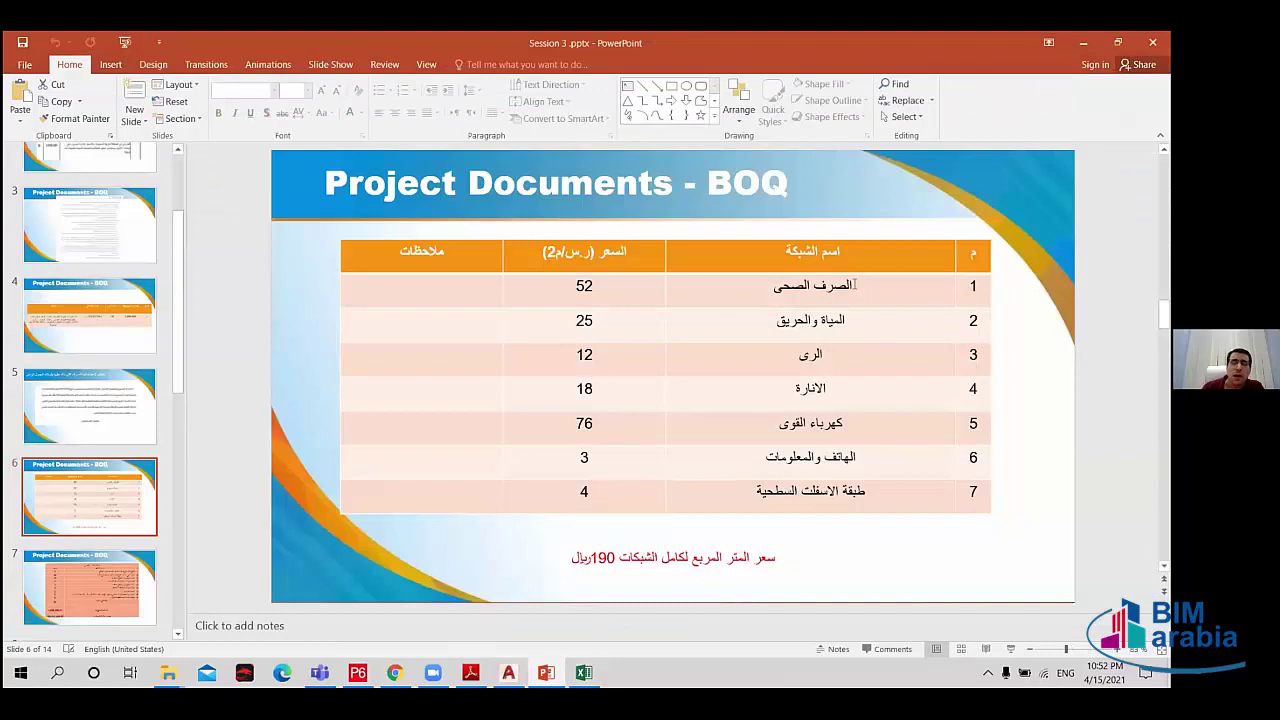
{"action": "left_click_drag", "start_coordinate": [855, 285], "coordinate": [845, 288]}
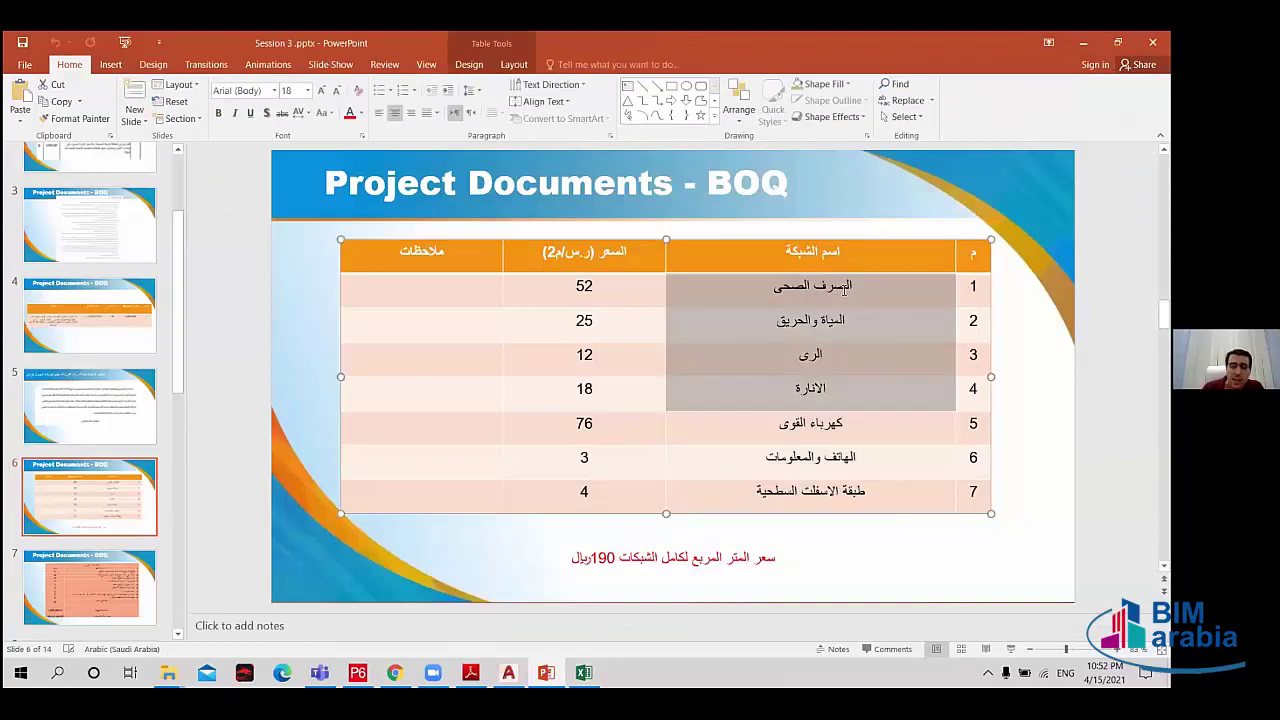
{"action": "left_click_drag", "start_coordinate": [846, 473], "coordinate": [708, 597]}
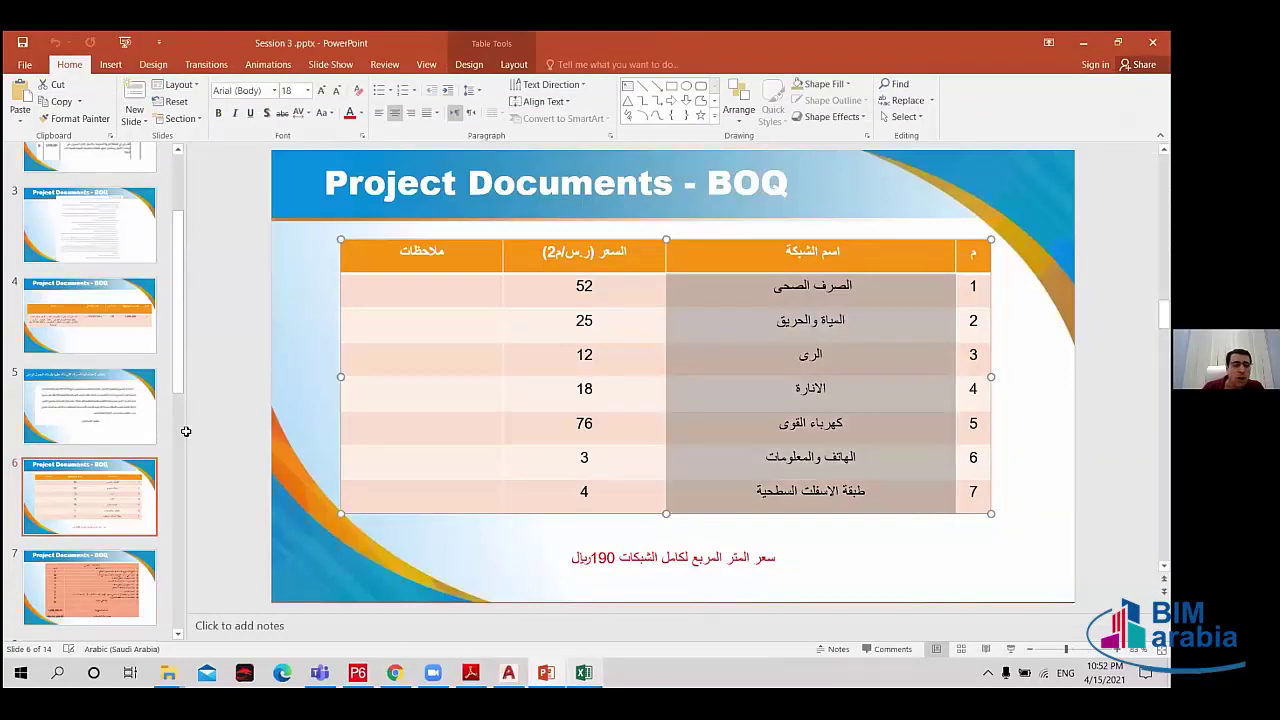
Highlight the seven Z02-Phase 01 network rows in Excel and compare them with the BOQ table on slide 6 in PowerPoint.
{"action": "key", "text": "alt+Tab"}
{"action": "left_click_drag", "start_coordinate": [152, 390], "coordinate": [153, 487]}
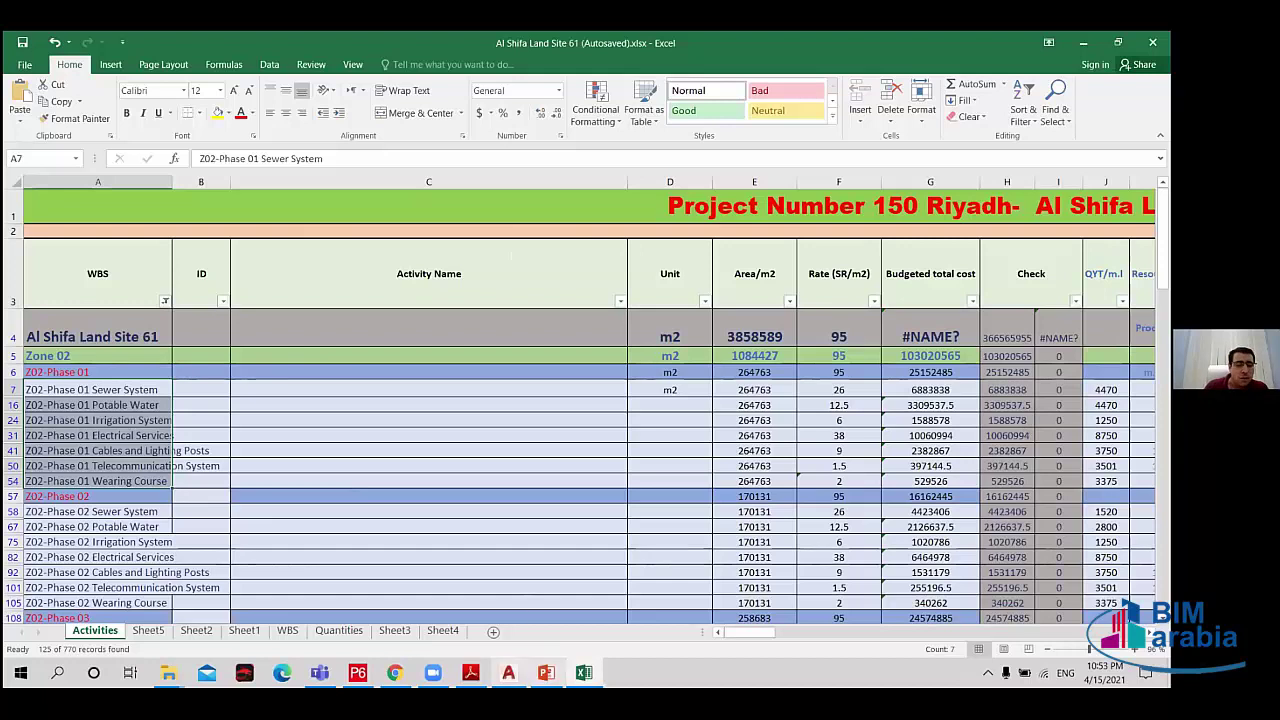
{"action": "left_click", "coordinate": [546, 672]}
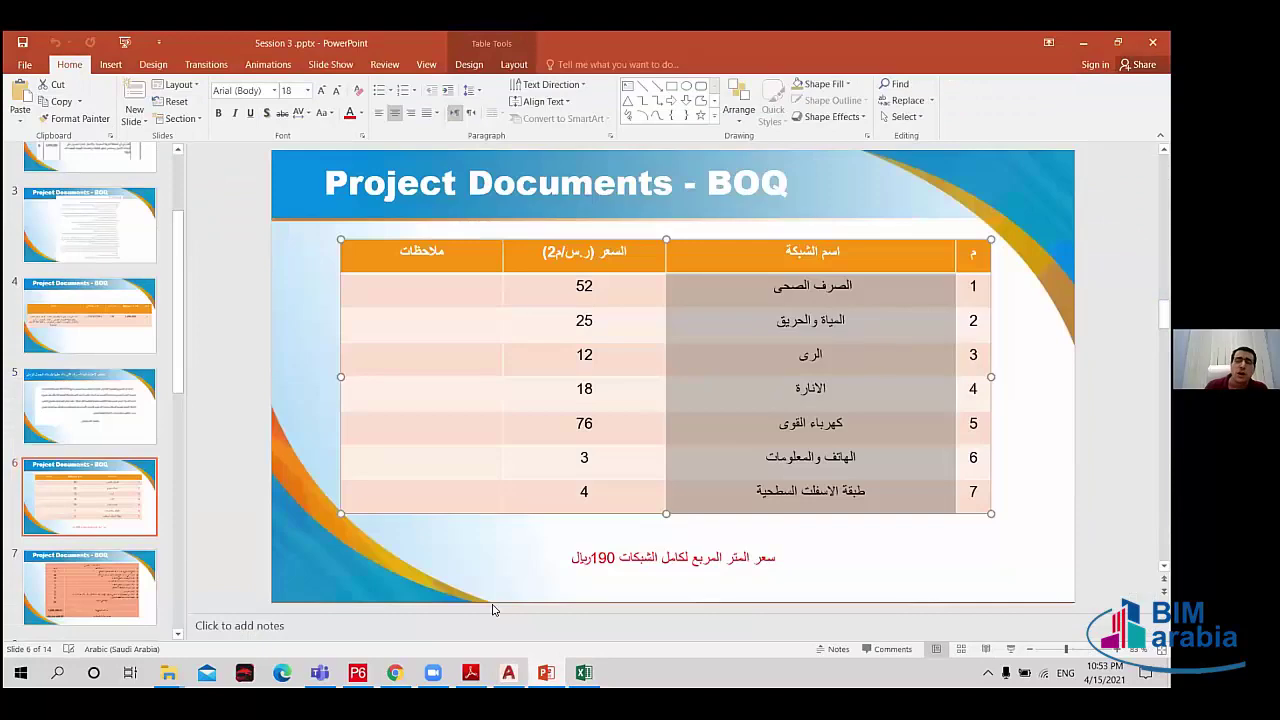
{"action": "key", "text": "alt+Tab"}
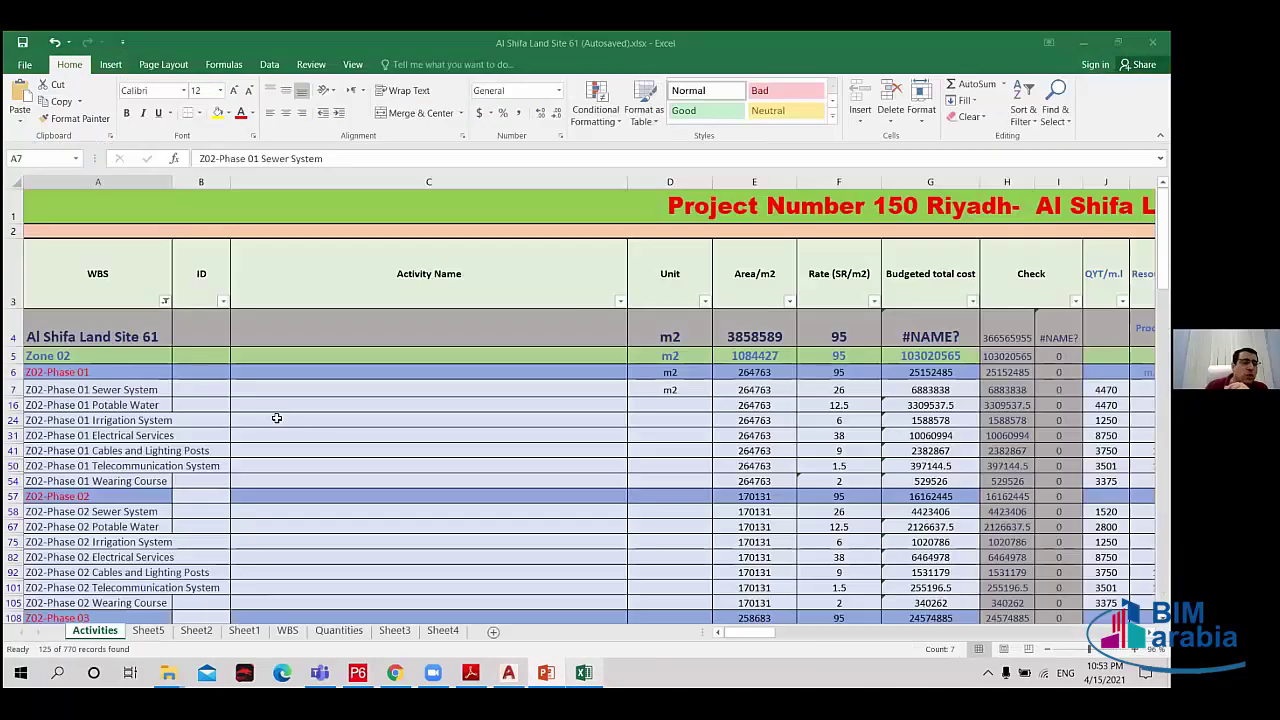
{"action": "left_click", "coordinate": [148, 393]}
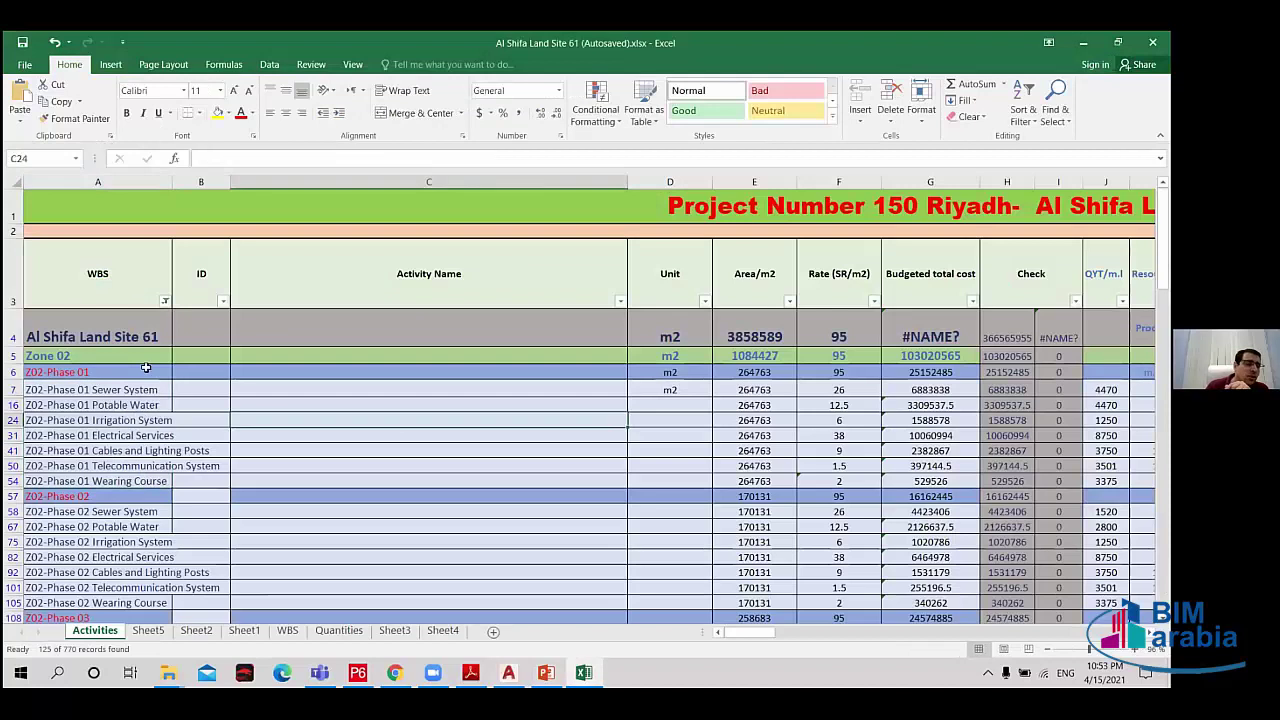
{"action": "left_click_drag", "start_coordinate": [121, 398], "coordinate": [144, 389]}
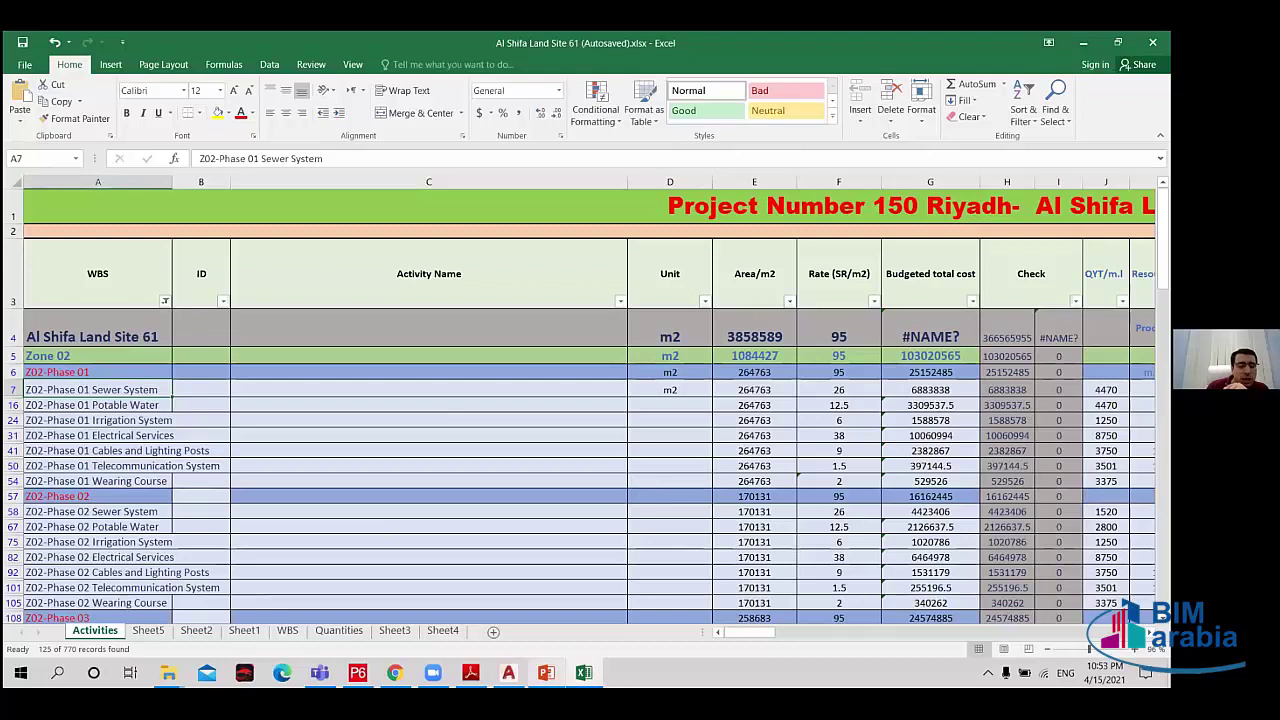
Compare the Z02-Phase 01 rows in Excel with the zone layout on page 7 of the Master Time Schedule PDF.
{"action": "left_click", "coordinate": [470, 672]}
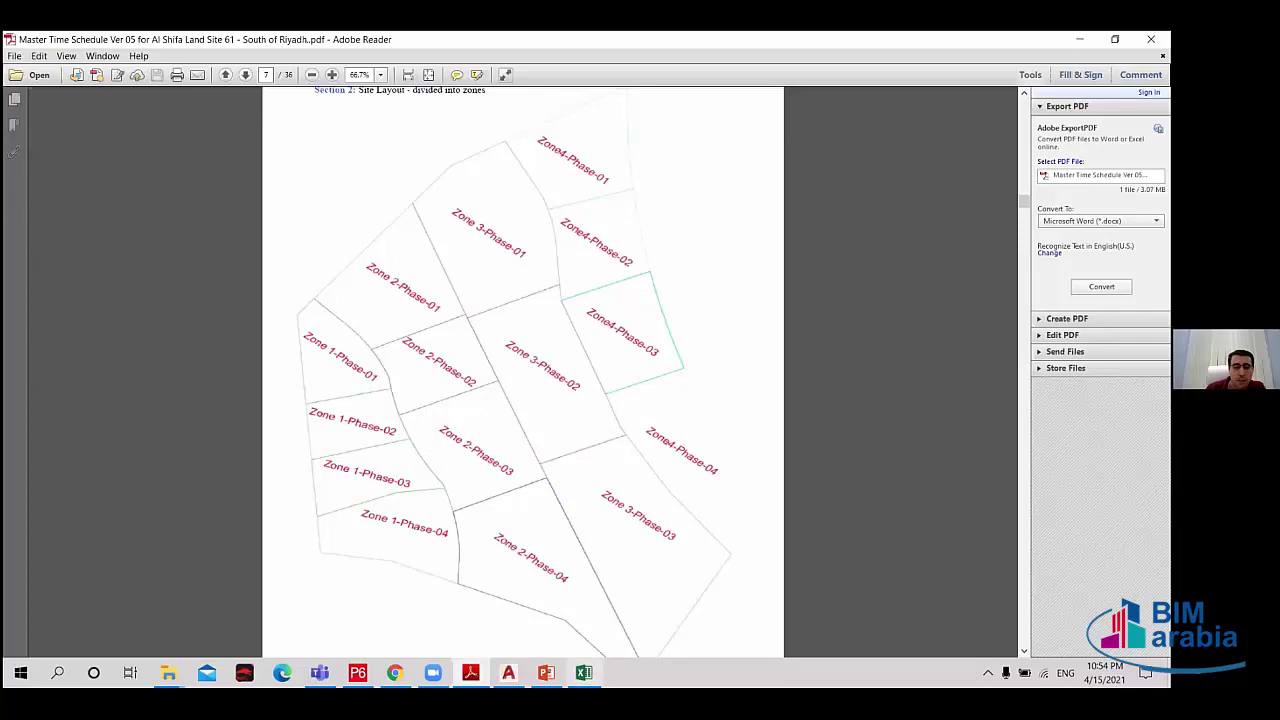
{"action": "left_click", "coordinate": [584, 672]}
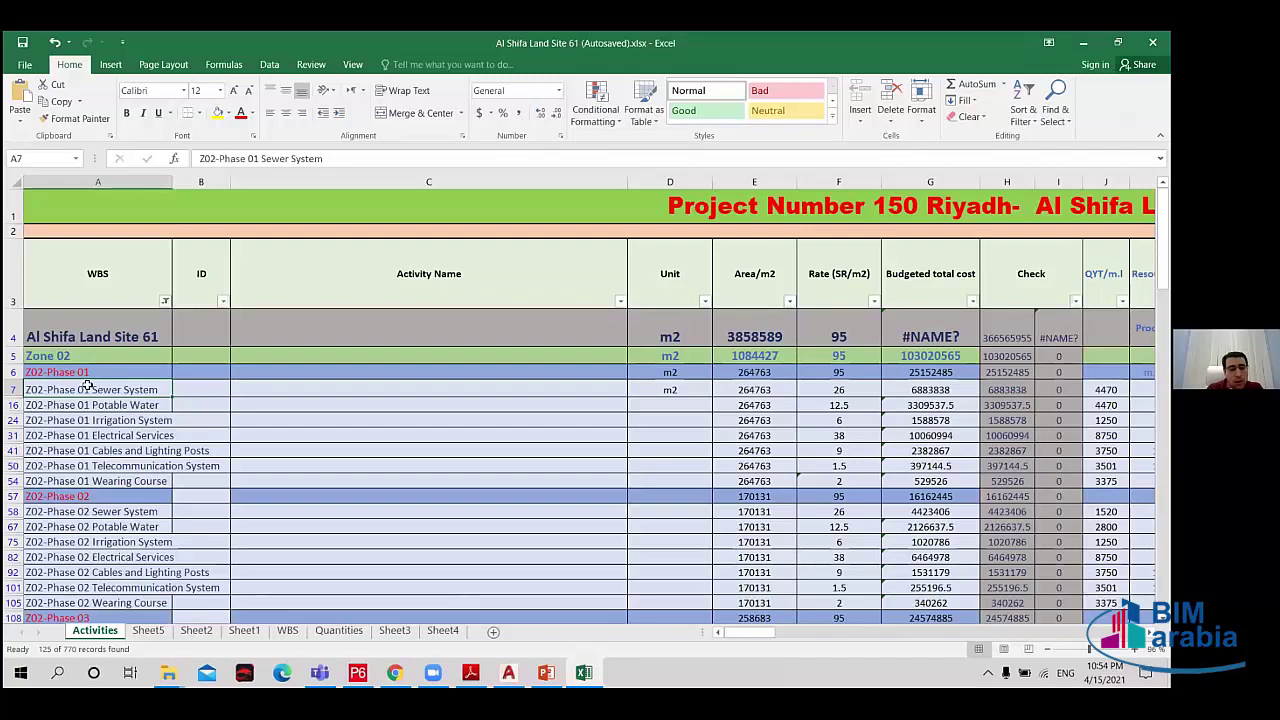
{"action": "mouse_move", "coordinate": [508, 672]}
{"action": "left_click", "coordinate": [505, 610]}
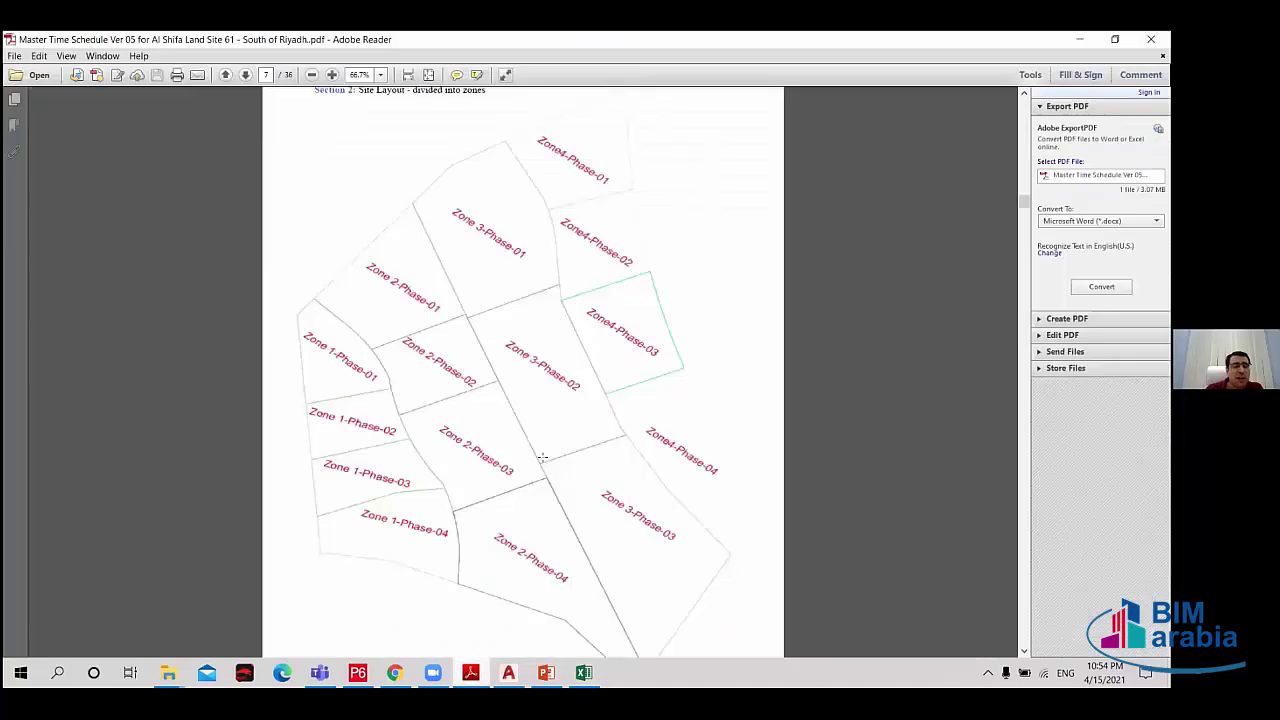
Examine the List of Symbols and abbreviations in Section 3 of the Master Time Schedule PDF.
{"action": "left_click_drag", "start_coordinate": [1024, 205], "coordinate": [603, 374]}
{"action": "scroll", "coordinate": [575, 380], "scroll_direction": "up", "scroll_amount": 2}
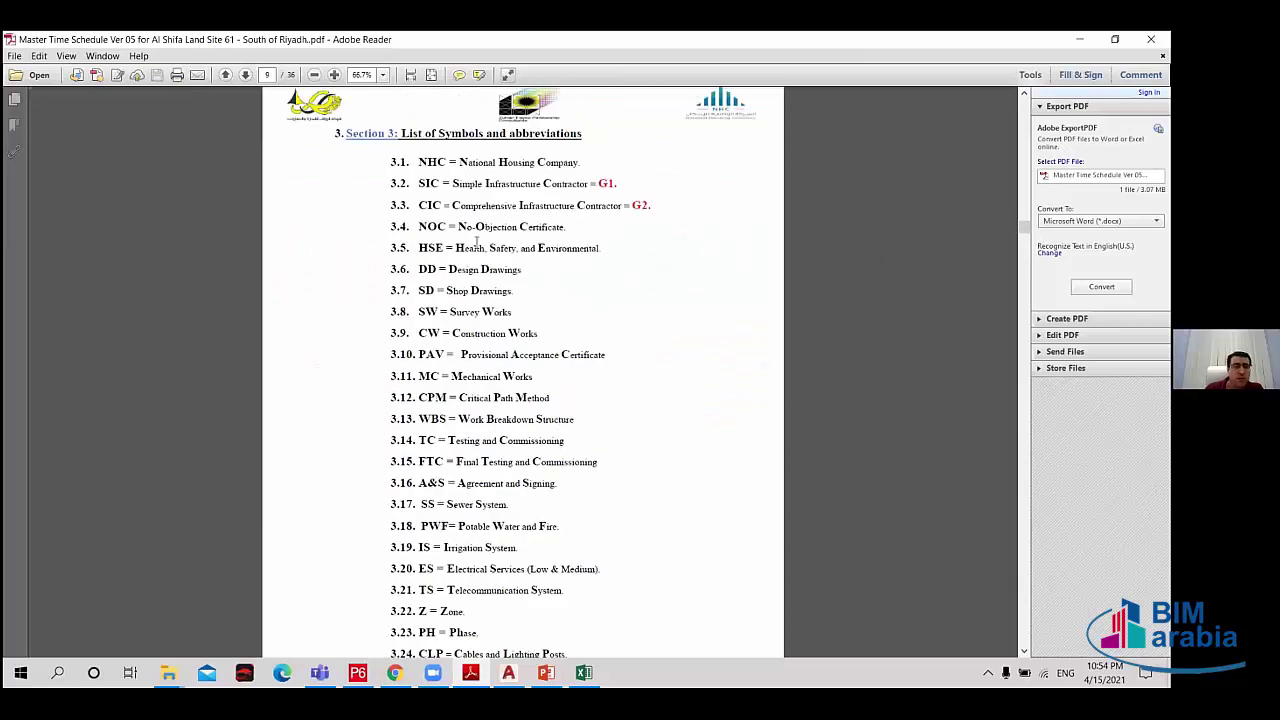
{"action": "scroll", "coordinate": [430, 140], "scroll_direction": "down", "scroll_amount": 3}
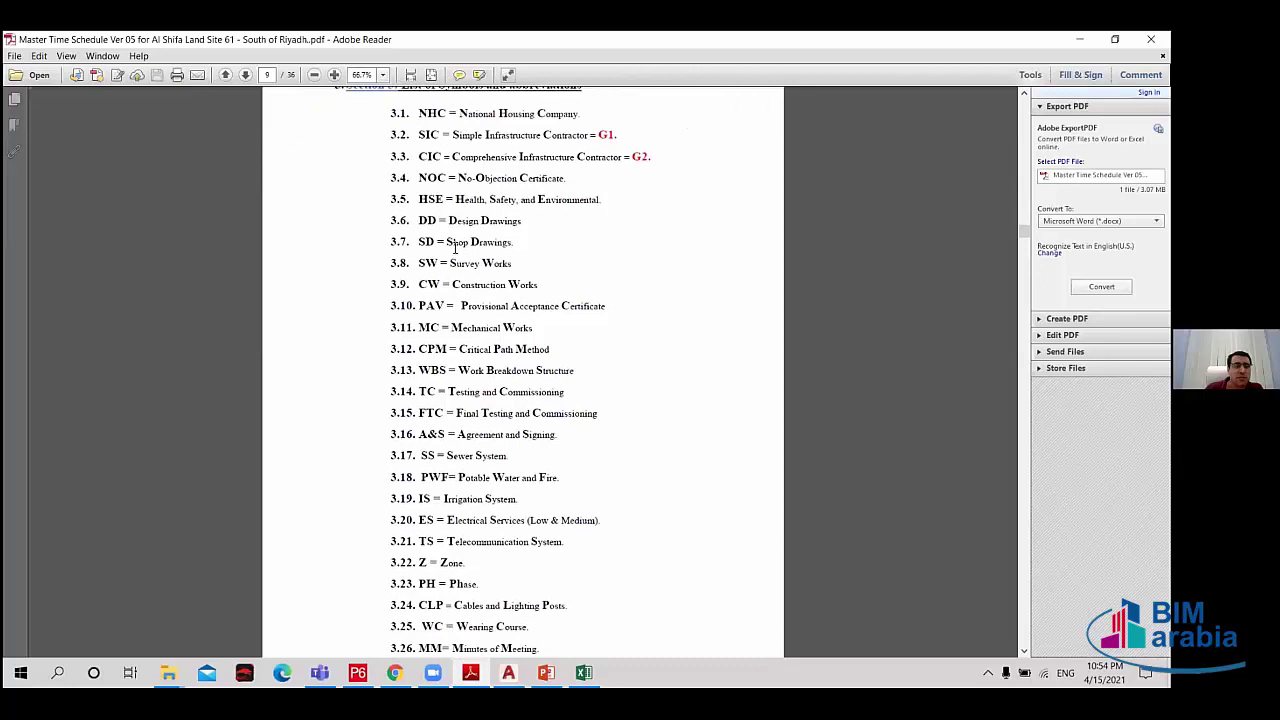
{"action": "scroll", "coordinate": [510, 392], "scroll_direction": "up", "scroll_amount": 1}
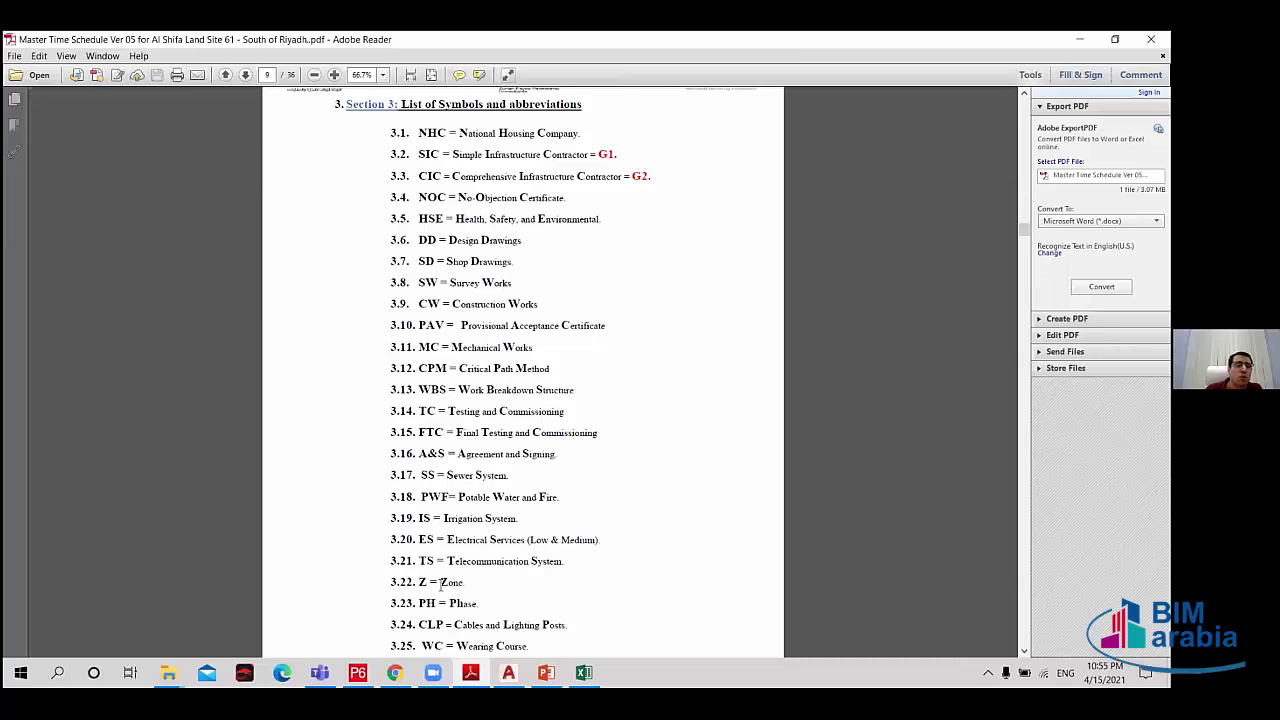
Check the WBS names in Excel against the PDF abbreviations list, highlighting the Zone (Z) and Electrical Services (ES) entries.
{"action": "left_click", "coordinate": [584, 672]}
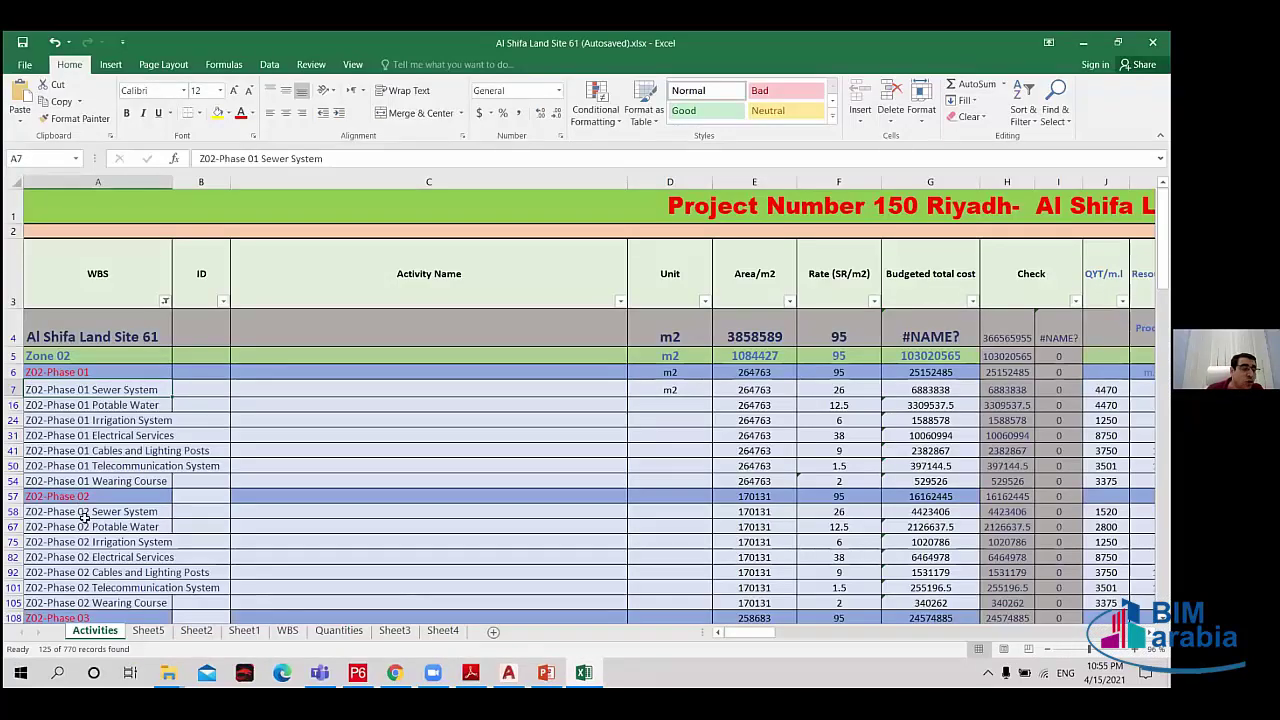
{"action": "mouse_move", "coordinate": [546, 672]}
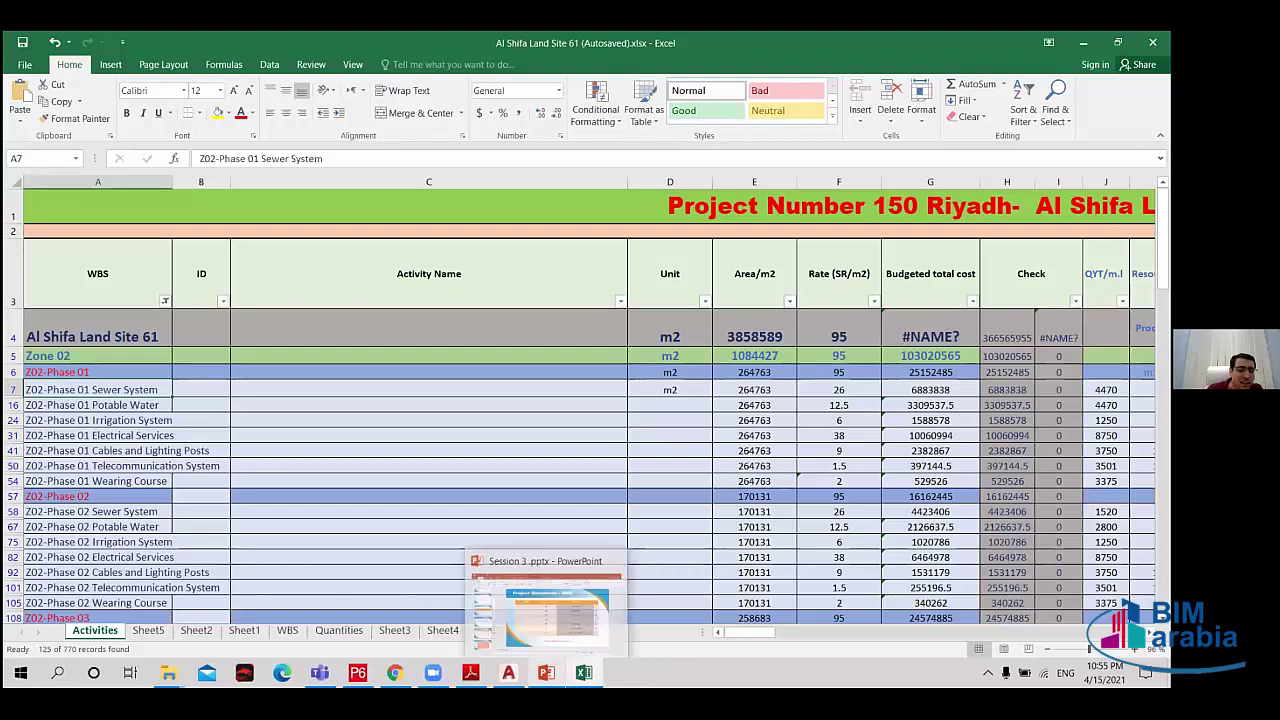
{"action": "mouse_move", "coordinate": [470, 672]}
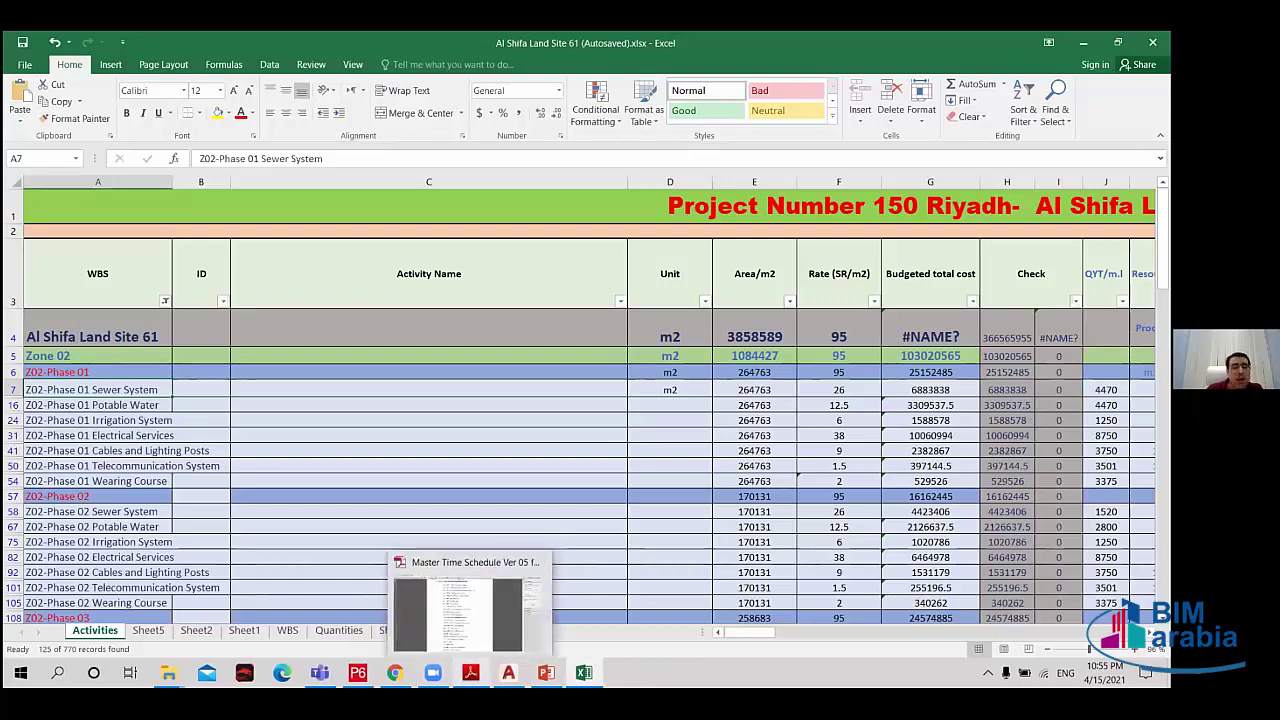
{"action": "left_click", "coordinate": [470, 605]}
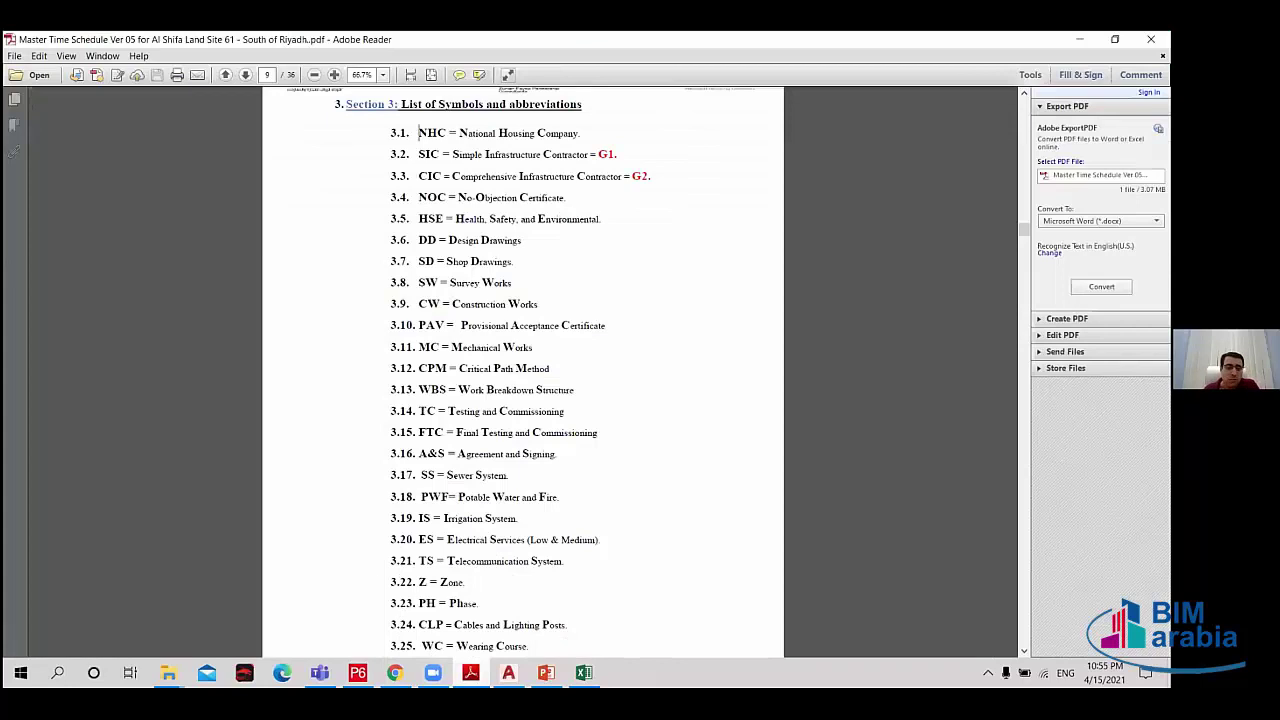
{"action": "double_click", "coordinate": [423, 582]}
{"action": "left_click_drag", "start_coordinate": [440, 583], "coordinate": [458, 583]}
{"action": "double_click", "coordinate": [426, 539]}
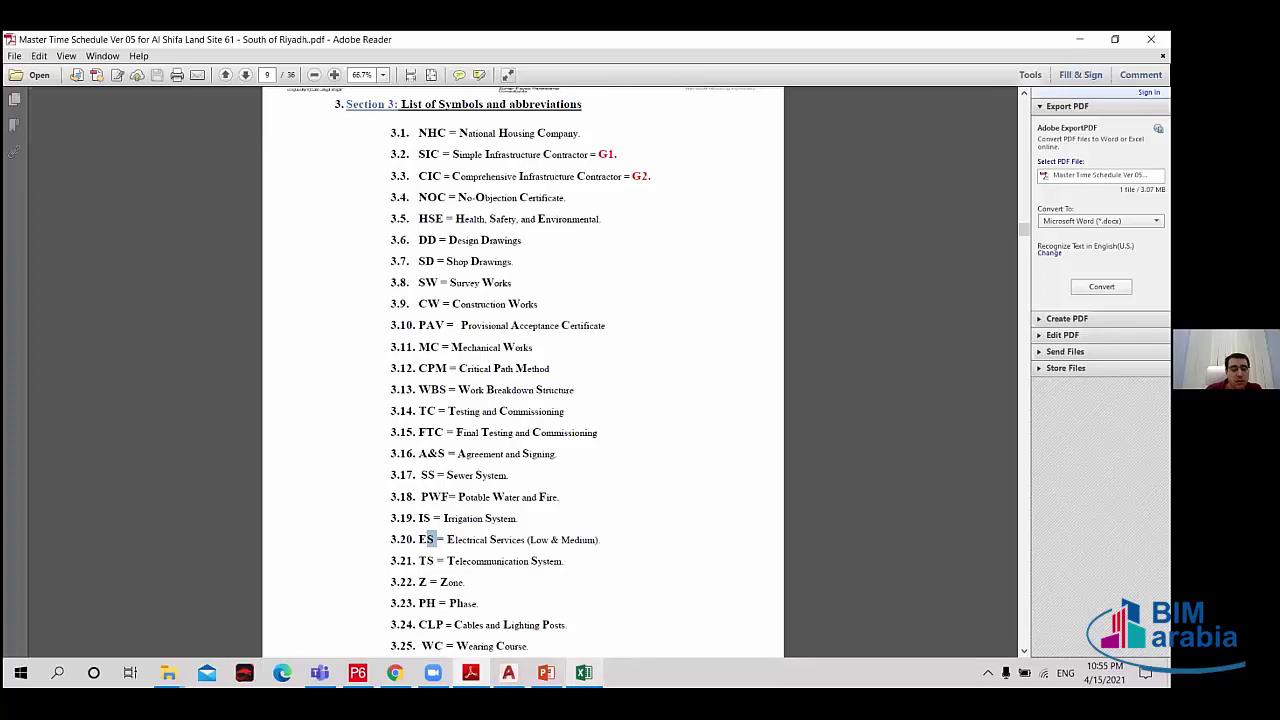
Find item 1.16 on page 5 of the Master Time Schedule PDF and highlight the heading "Check list according to DCMA".
{"action": "left_click", "coordinate": [584, 672]}
{"action": "mouse_move", "coordinate": [546, 672]}
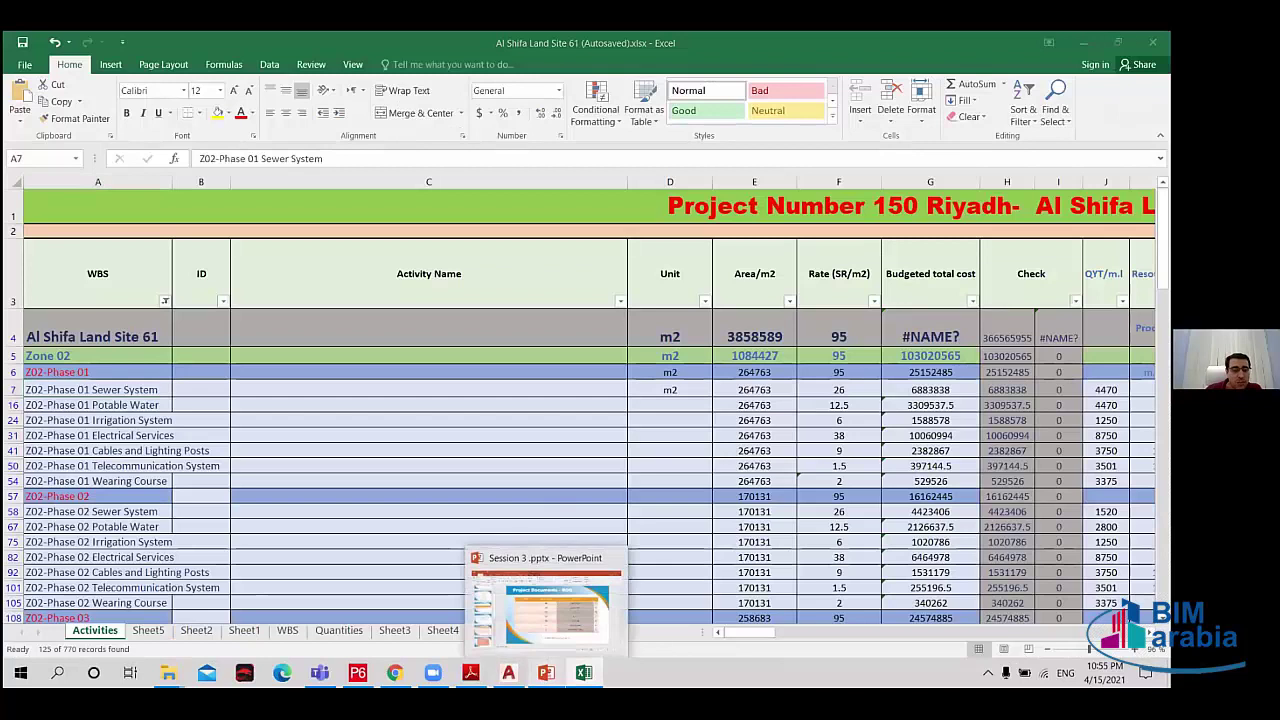
{"action": "left_click", "coordinate": [530, 576]}
{"action": "key", "text": "alt+Tab"}
{"action": "scroll", "coordinate": [552, 475], "scroll_direction": "down", "scroll_amount": 3}
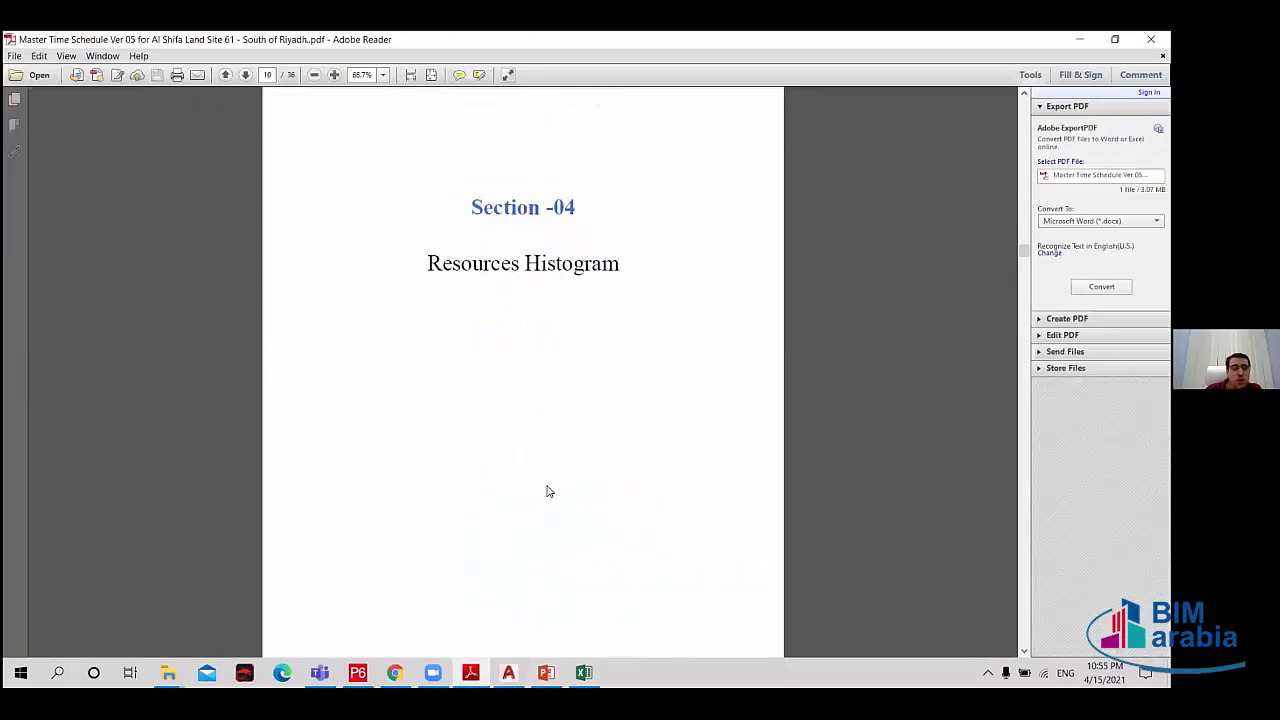
{"action": "left_click_drag", "start_coordinate": [1023, 253], "coordinate": [1006, 203]}
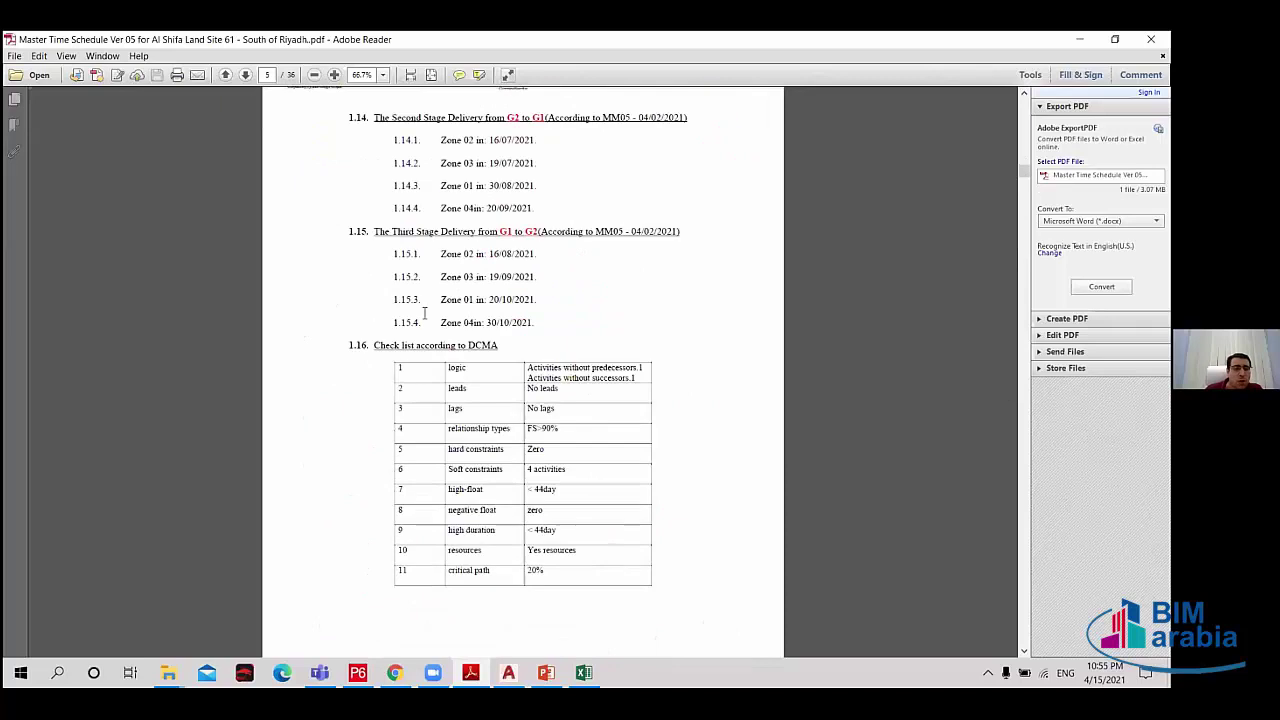
{"action": "left_click_drag", "start_coordinate": [374, 345], "coordinate": [499, 344]}
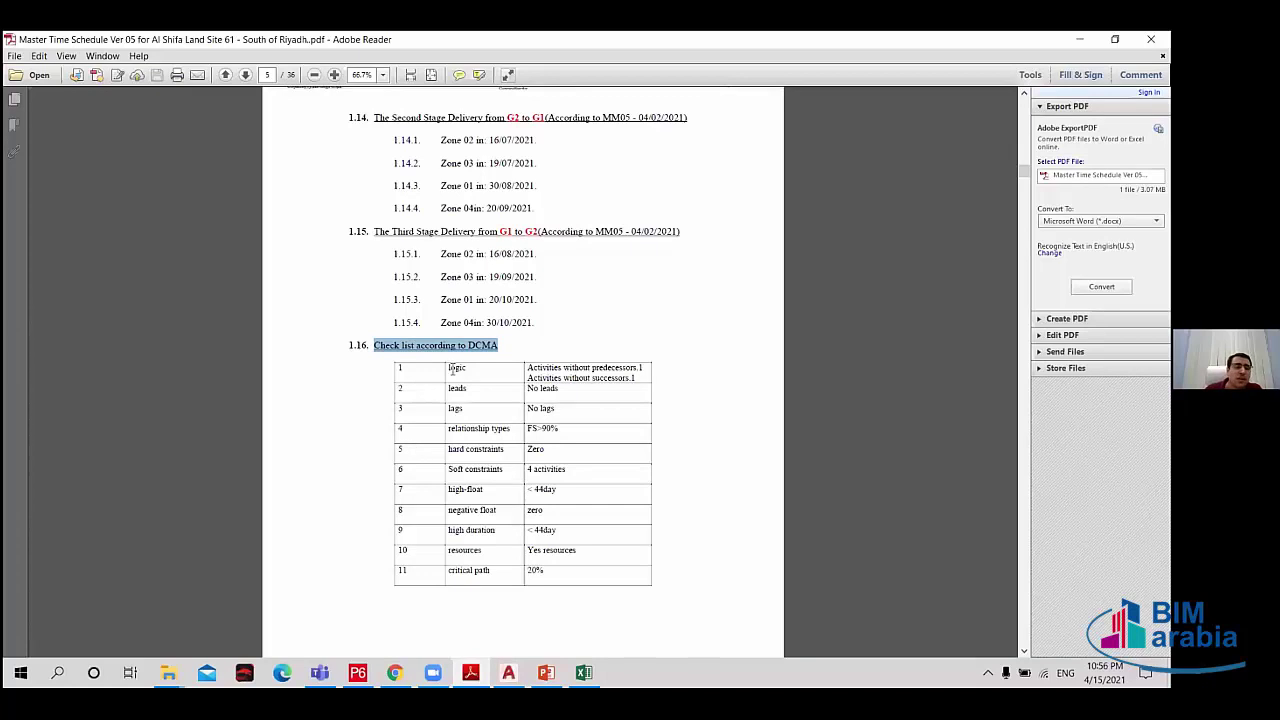
Review the cover page and the Contents page at the start of the Master Time Schedule PDF.
{"action": "scroll", "coordinate": [486, 449], "scroll_direction": "up", "scroll_amount": 2}
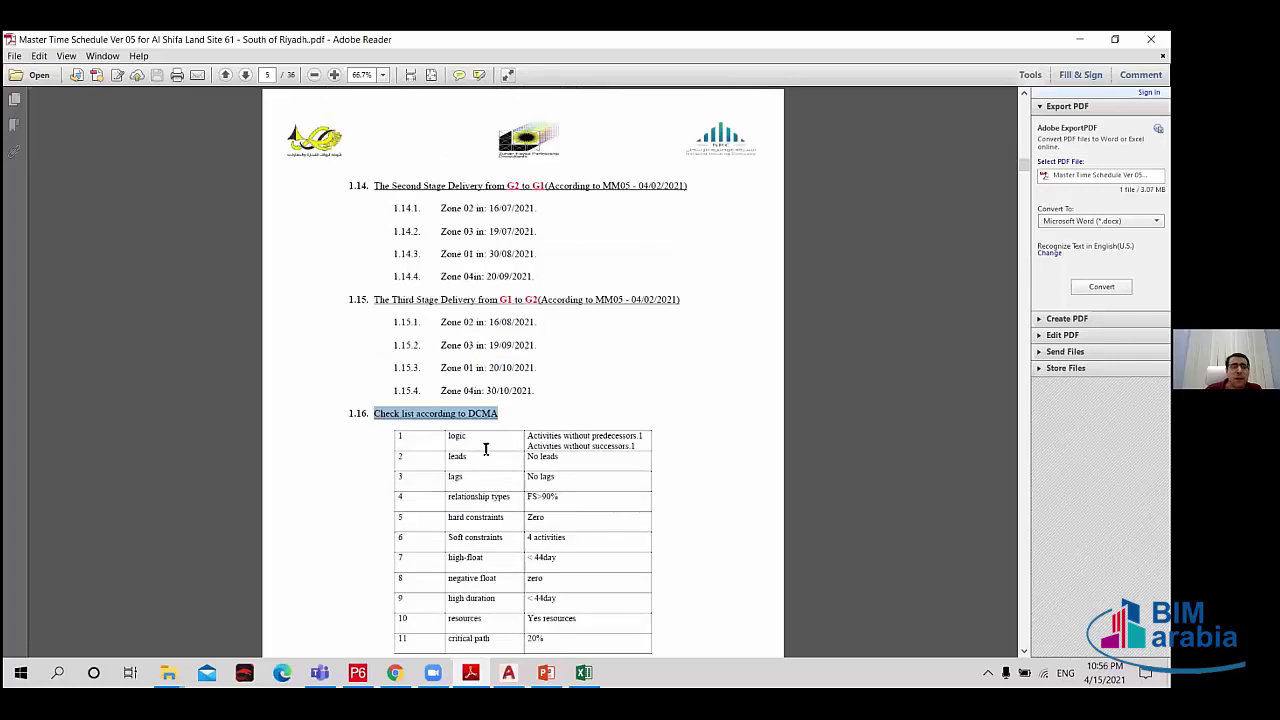
{"action": "scroll", "coordinate": [500, 442], "scroll_direction": "up", "scroll_amount": 15}
{"action": "scroll", "coordinate": [512, 441], "scroll_direction": "up", "scroll_amount": 20}
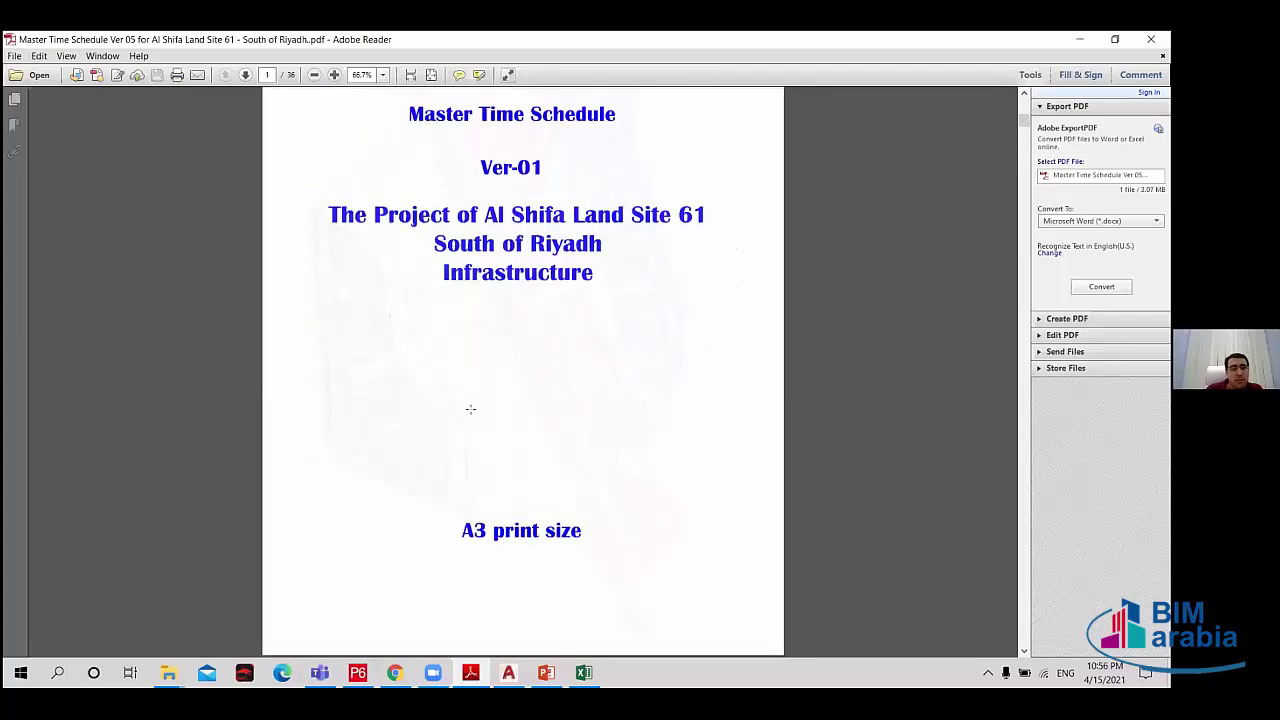
{"action": "scroll", "coordinate": [470, 409], "scroll_direction": "down", "scroll_amount": 3}
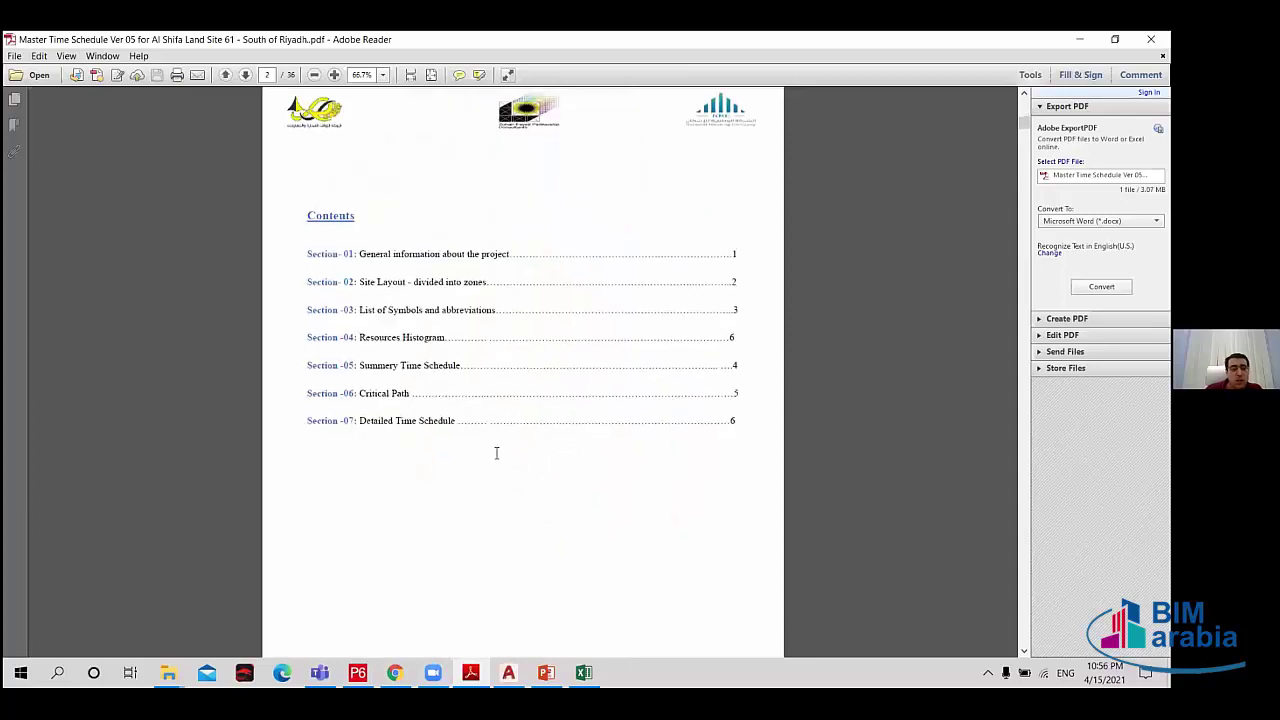
{"action": "scroll", "coordinate": [494, 455], "scroll_direction": "up", "scroll_amount": 3}
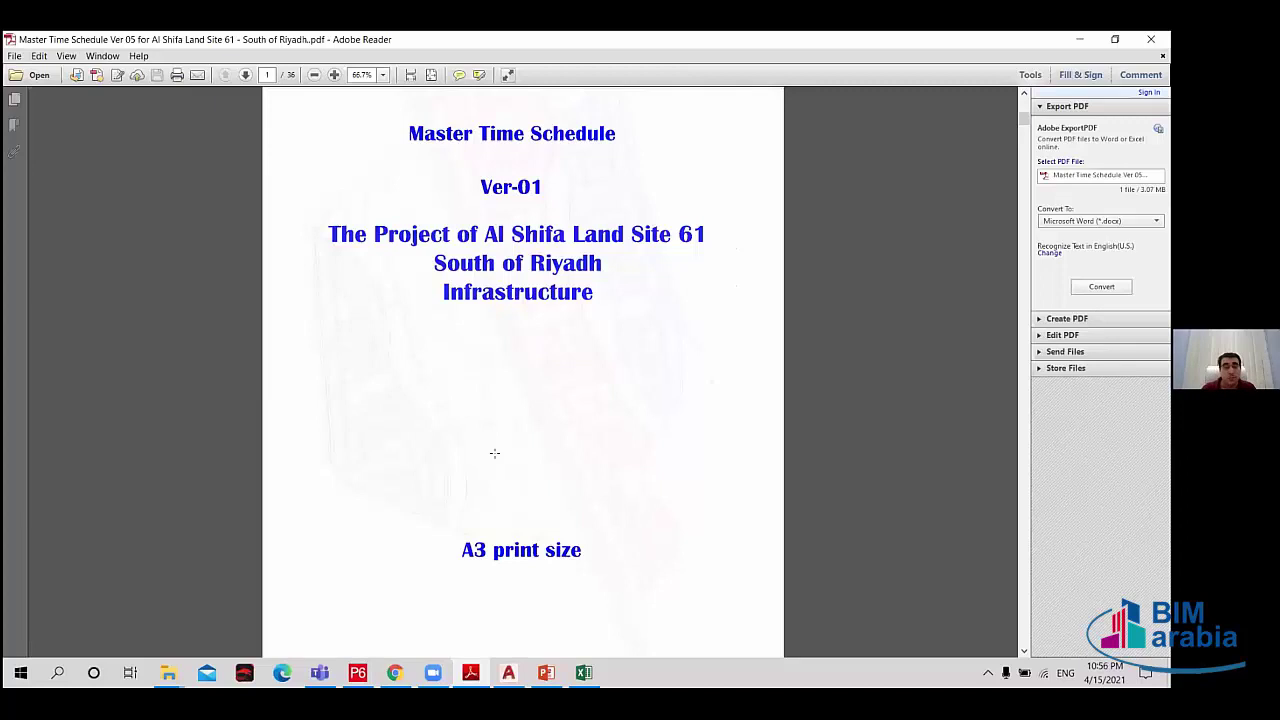
{"action": "scroll", "coordinate": [470, 432], "scroll_direction": "down", "scroll_amount": 5}
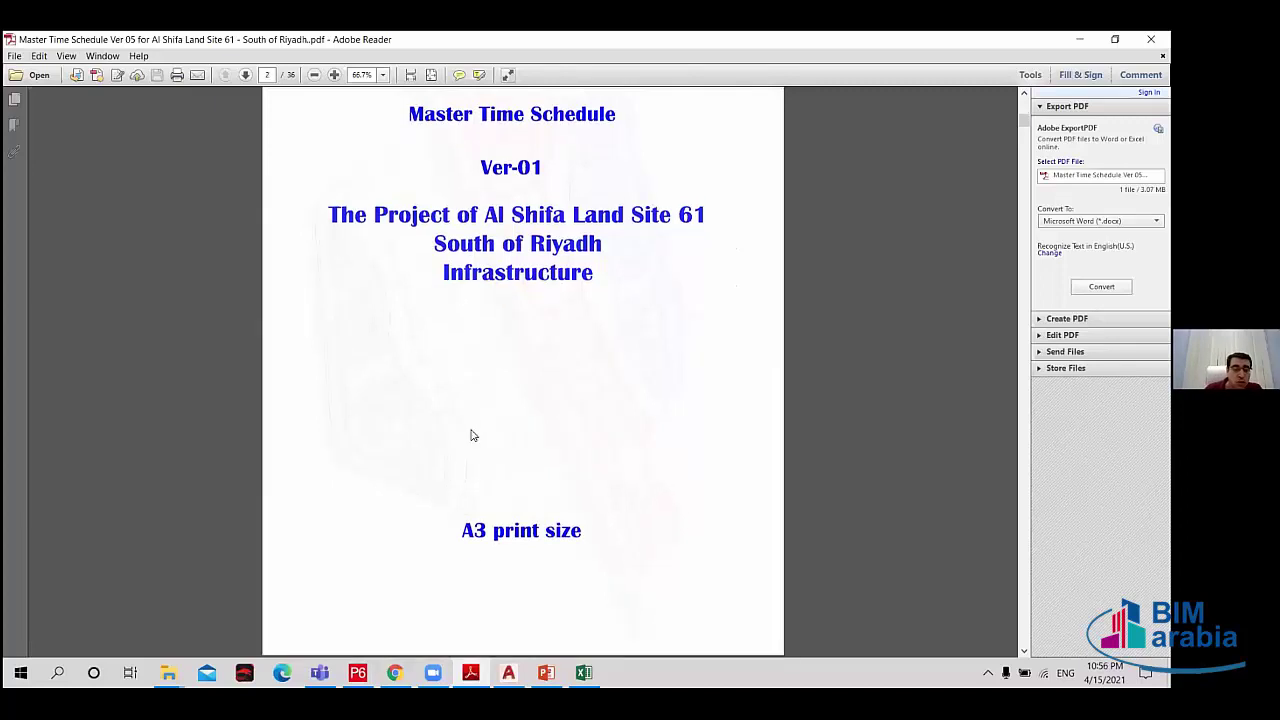
{"action": "scroll", "coordinate": [470, 430], "scroll_direction": "up", "scroll_amount": 5}
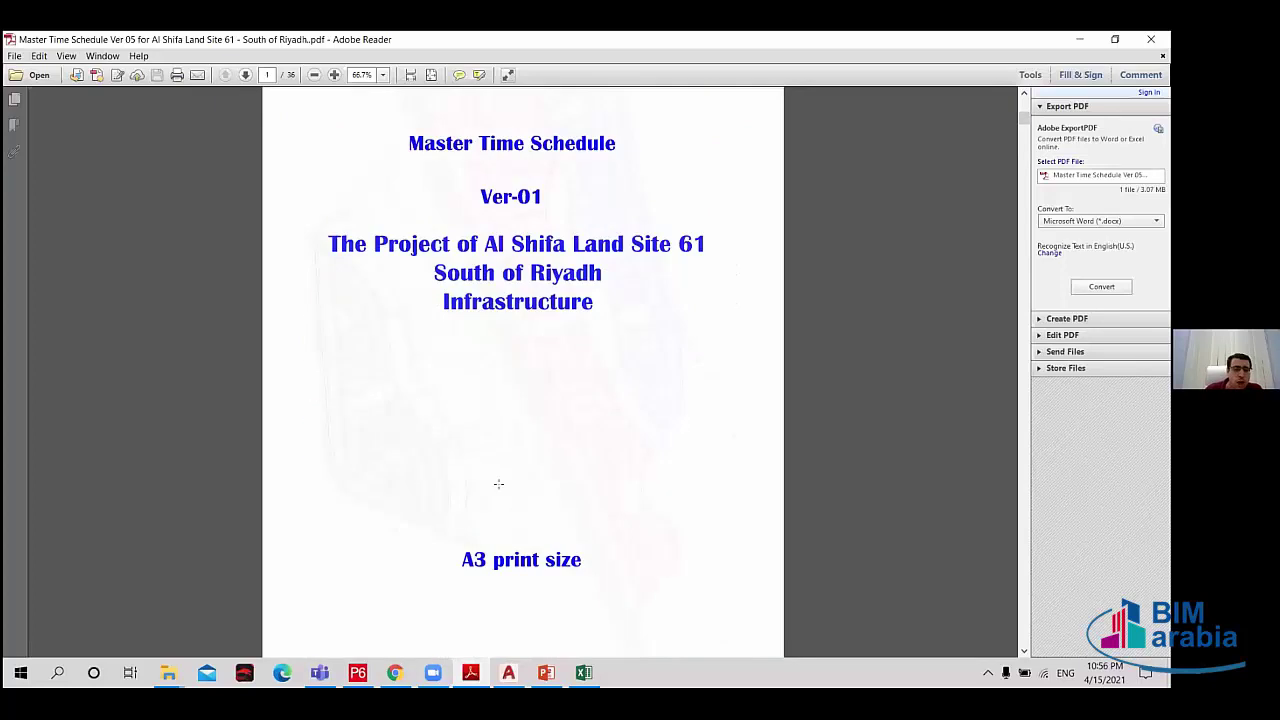
{"action": "scroll", "coordinate": [489, 480], "scroll_direction": "down", "scroll_amount": 5}
{"action": "scroll", "coordinate": [494, 569], "scroll_direction": "up", "scroll_amount": 5}
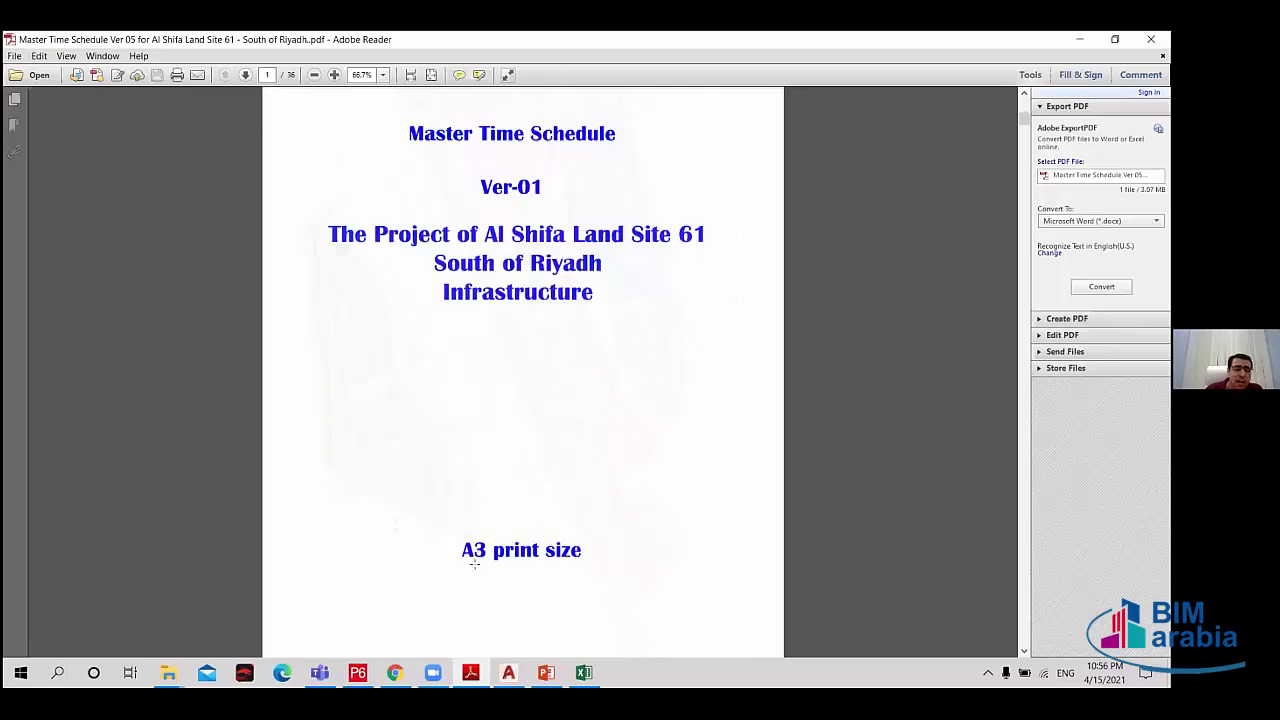
{"action": "scroll", "coordinate": [529, 557], "scroll_direction": "down", "scroll_amount": 5}
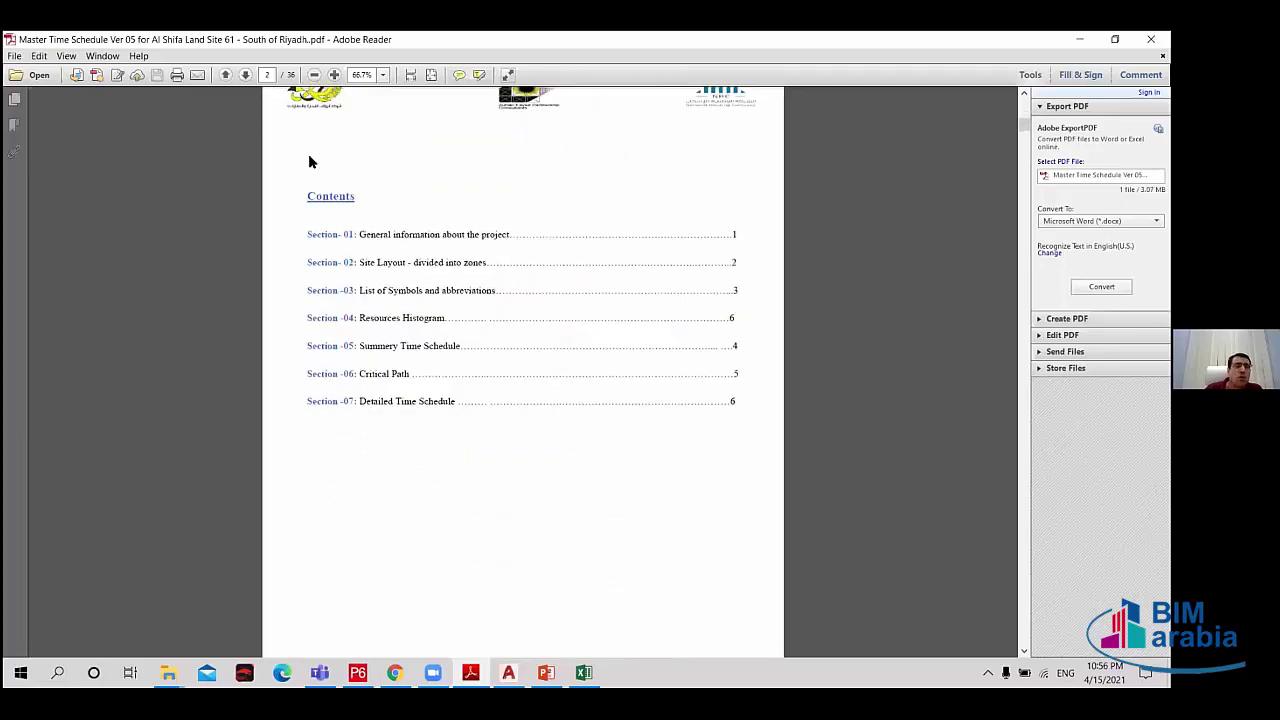
Highlight the Contents entries one after another, including General information, Site Layout, and Detailed Time Schedule.
{"action": "double_click", "coordinate": [367, 189]}
{"action": "left_click_drag", "start_coordinate": [362, 236], "coordinate": [733, 236]}
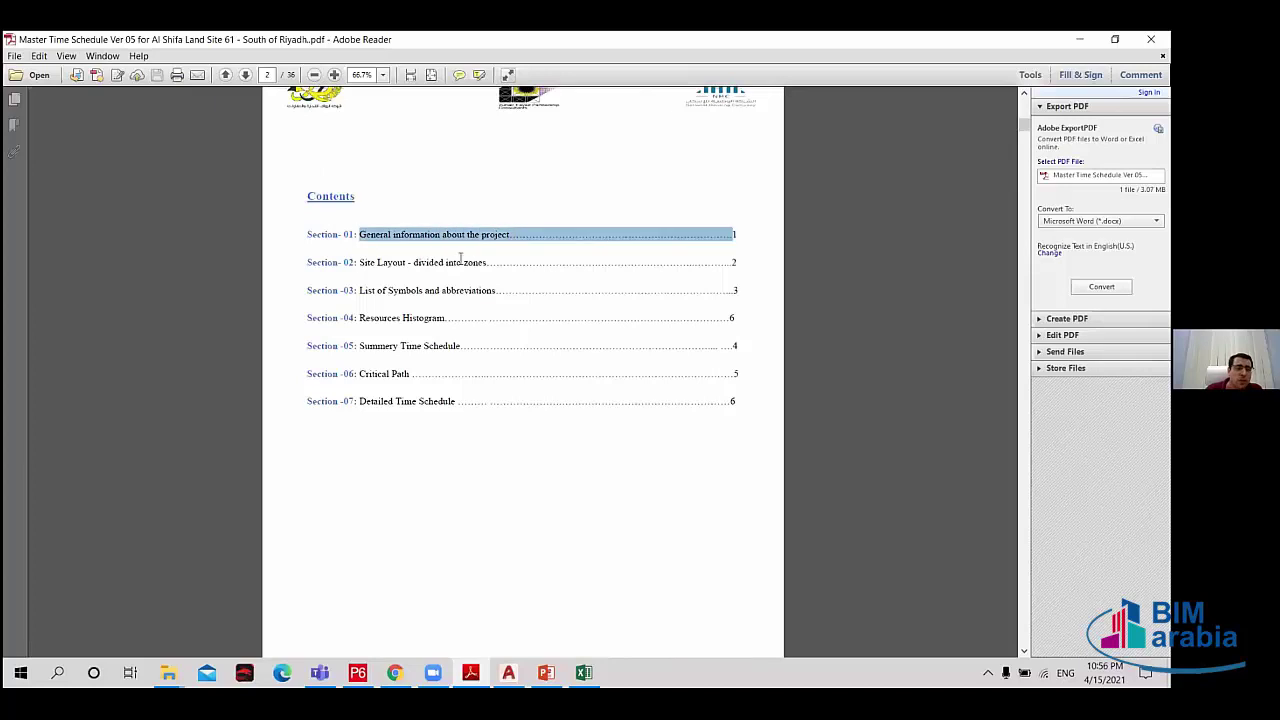
{"action": "left_click_drag", "start_coordinate": [361, 265], "coordinate": [500, 258]}
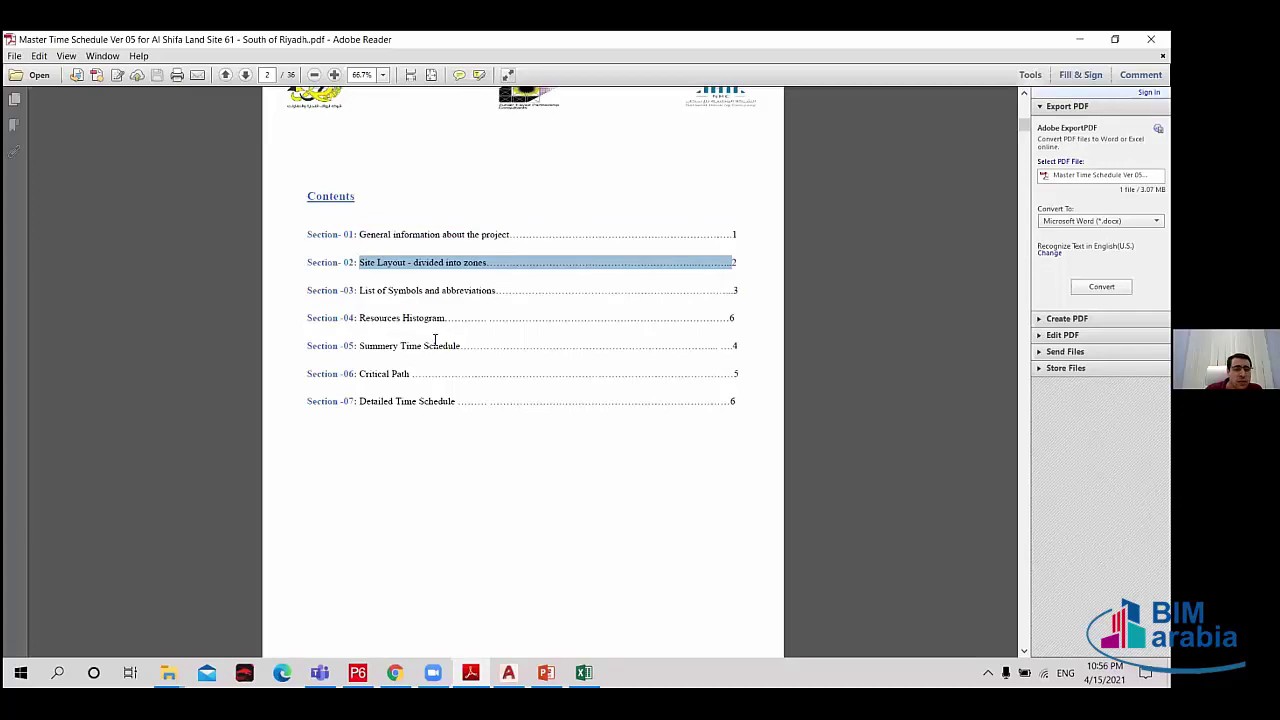
{"action": "left_click_drag", "start_coordinate": [360, 346], "coordinate": [460, 346]}
{"action": "left_click_drag", "start_coordinate": [360, 373], "coordinate": [455, 402]}
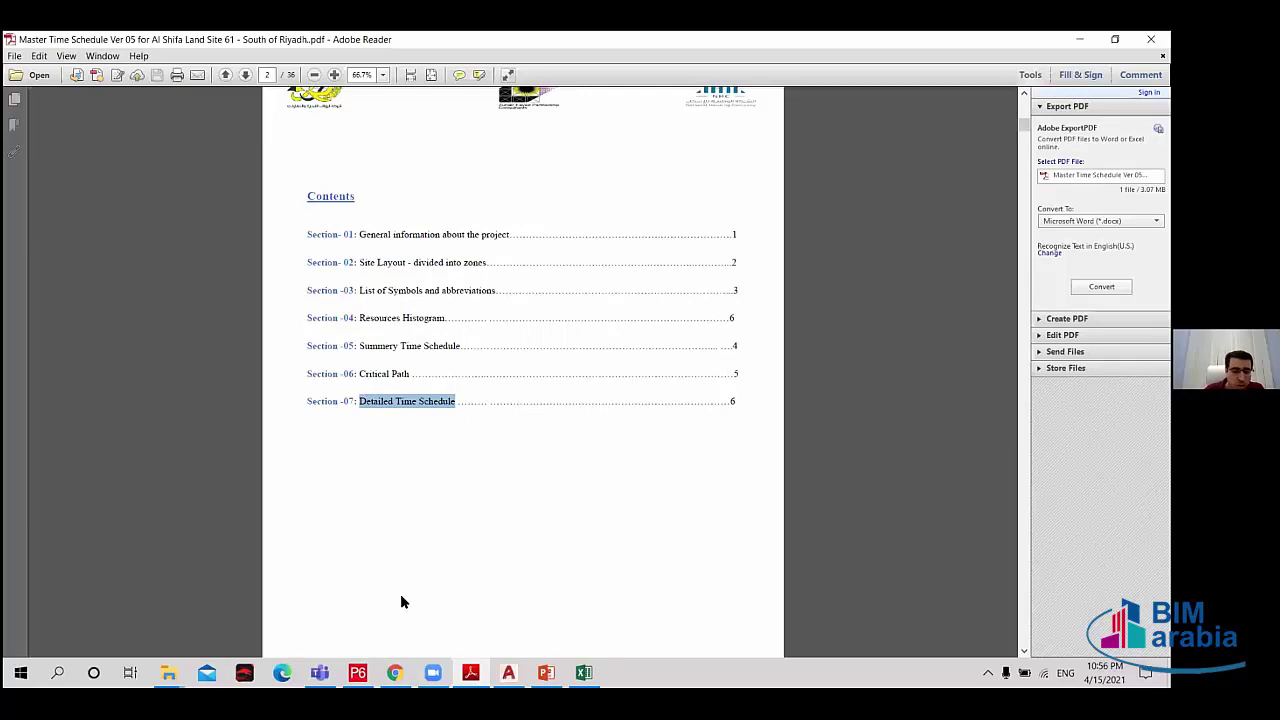
Switch to Excel and review the network rows under the Zone 02 phases on the Activities sheet.
{"action": "mouse_move", "coordinate": [584, 672]}
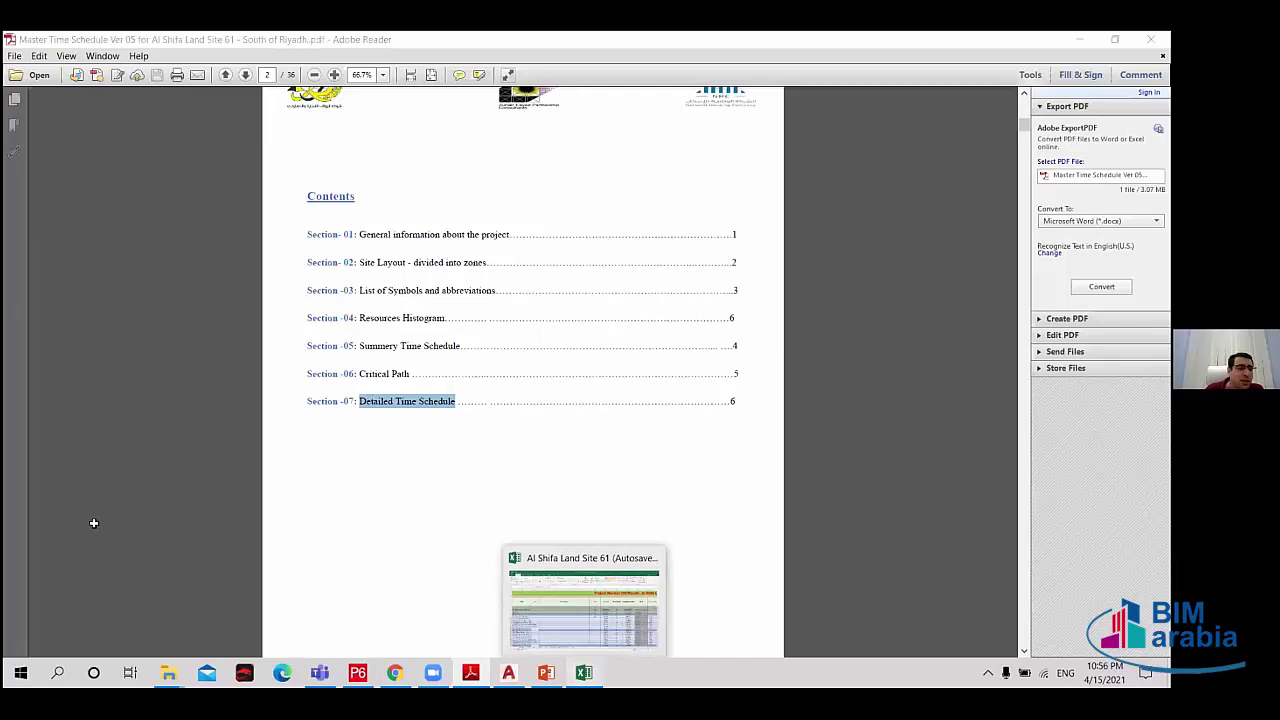
{"action": "key", "text": "alt+Tab"}
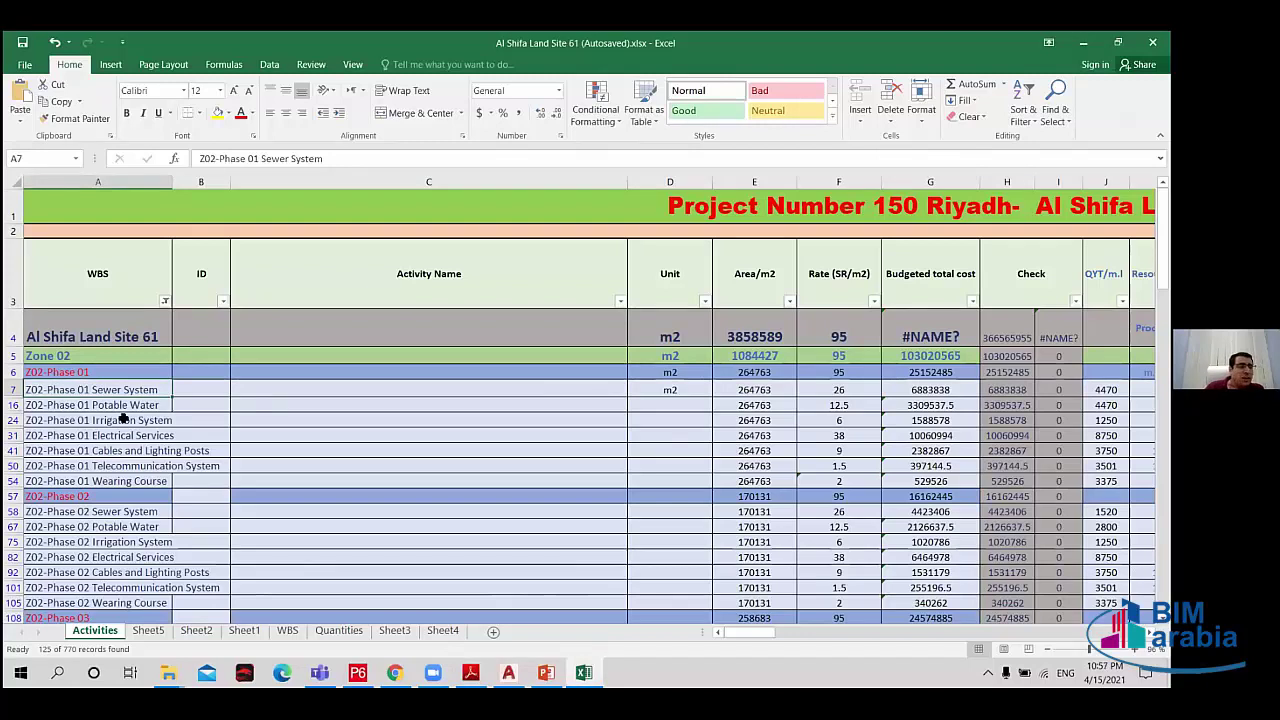
{"action": "scroll", "coordinate": [122, 418], "scroll_direction": "down", "scroll_amount": 1}
{"action": "scroll", "coordinate": [122, 415], "scroll_direction": "down", "scroll_amount": 1}
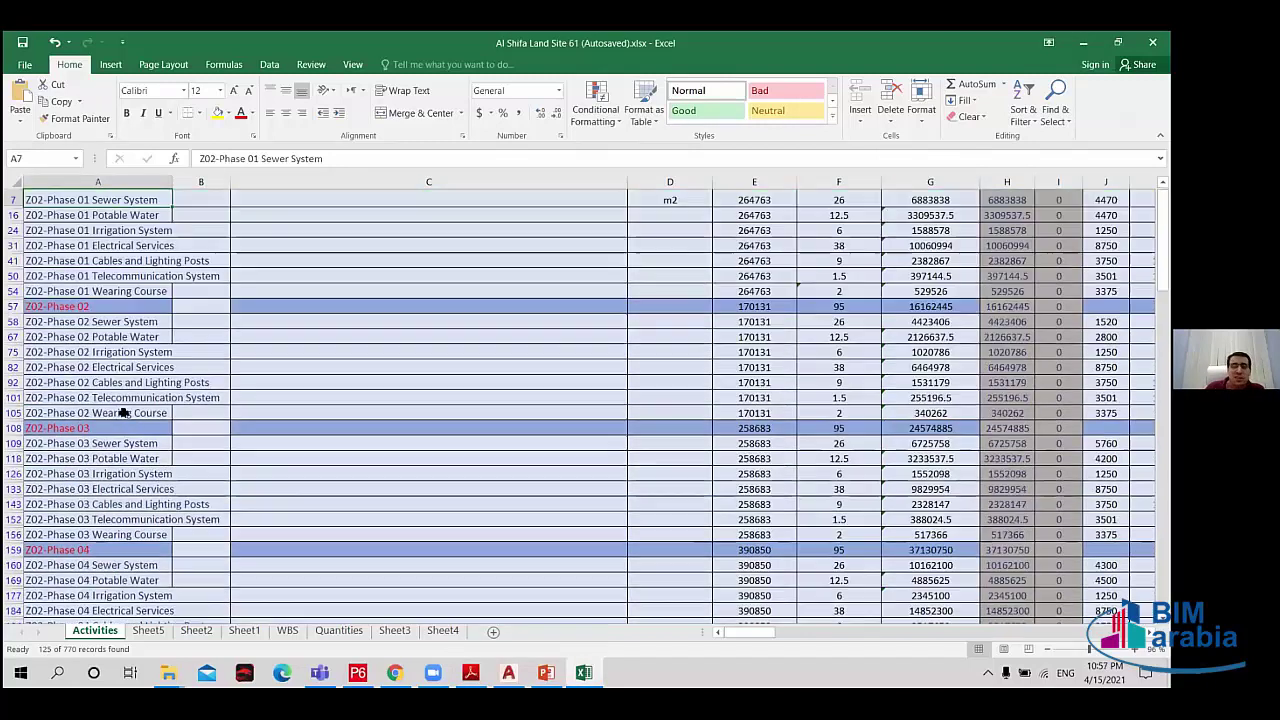
{"action": "scroll", "coordinate": [122, 413], "scroll_direction": "up", "scroll_amount": 2}
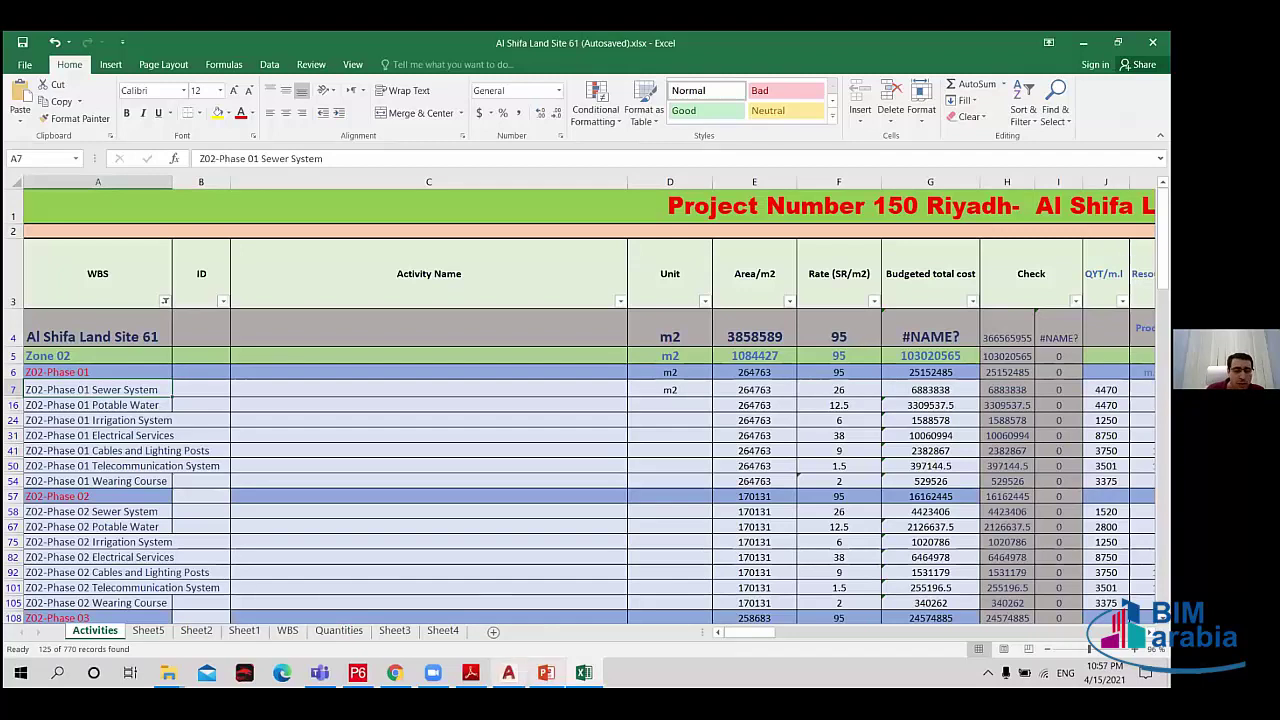
Switch to the Master Time Schedule PDF and find the zone and phase layout map on page 7.
{"action": "left_click", "coordinate": [470, 672]}
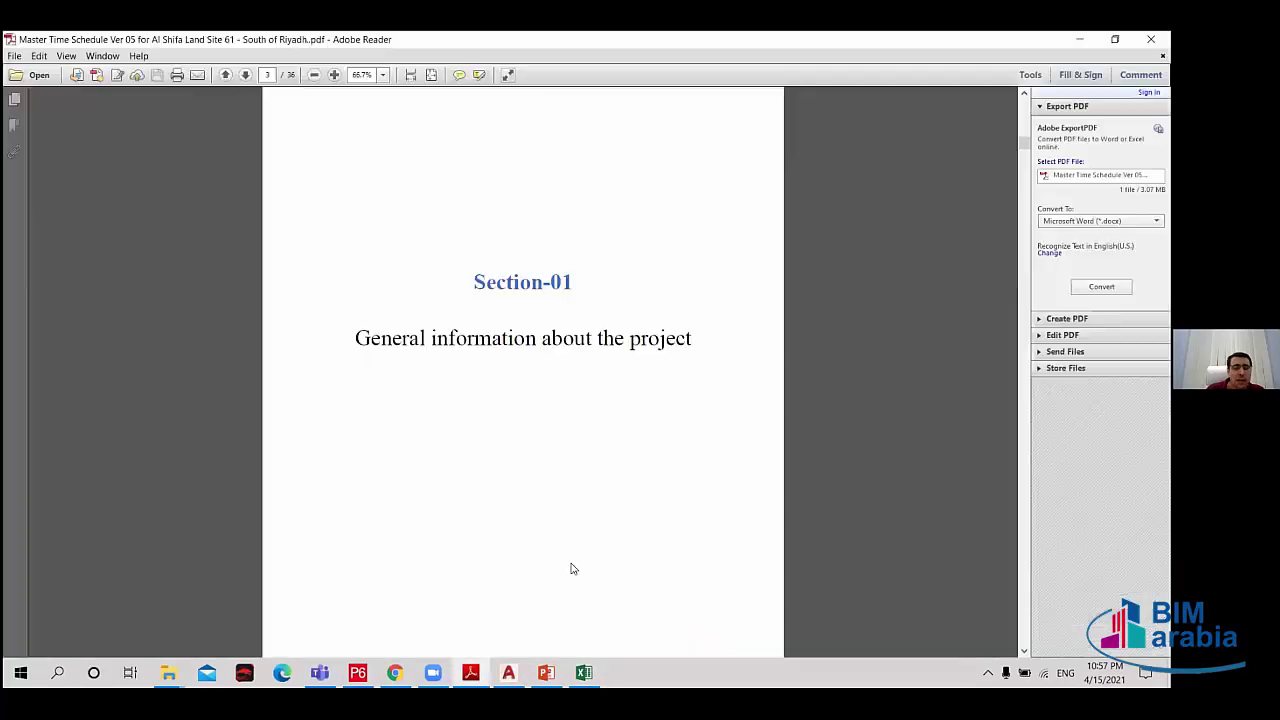
{"action": "scroll", "coordinate": [571, 566], "scroll_direction": "down", "scroll_amount": 2}
{"action": "scroll", "coordinate": [980, 165], "scroll_direction": "down", "scroll_amount": 10}
{"action": "mouse_move", "coordinate": [1024, 153]}
{"action": "left_mouse_down"}
{"action": "mouse_move", "coordinate": [1043, 209]}
{"action": "mouse_move", "coordinate": [1024, 232]}
{"action": "left_mouse_up"}
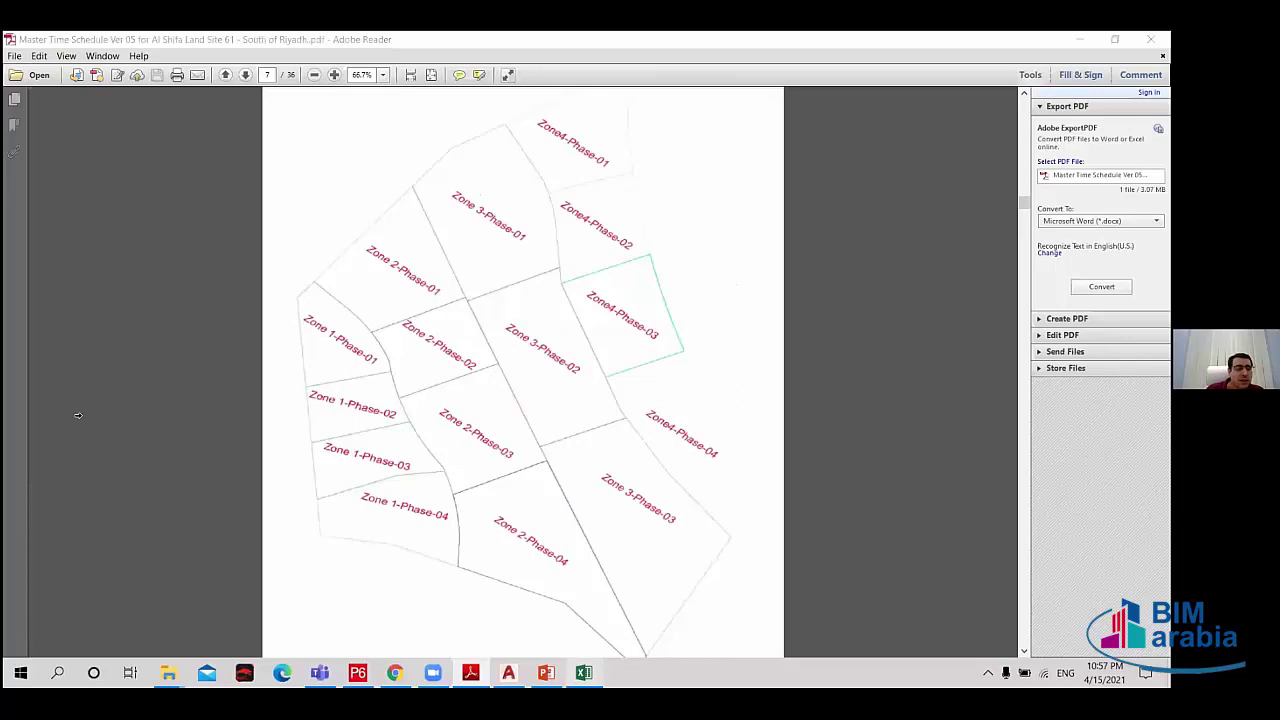
Switch to Excel and review the Zone 02 rows on the Activities sheet from Phase 01 to Phase 04.
{"action": "key", "text": "alt+Tab"}
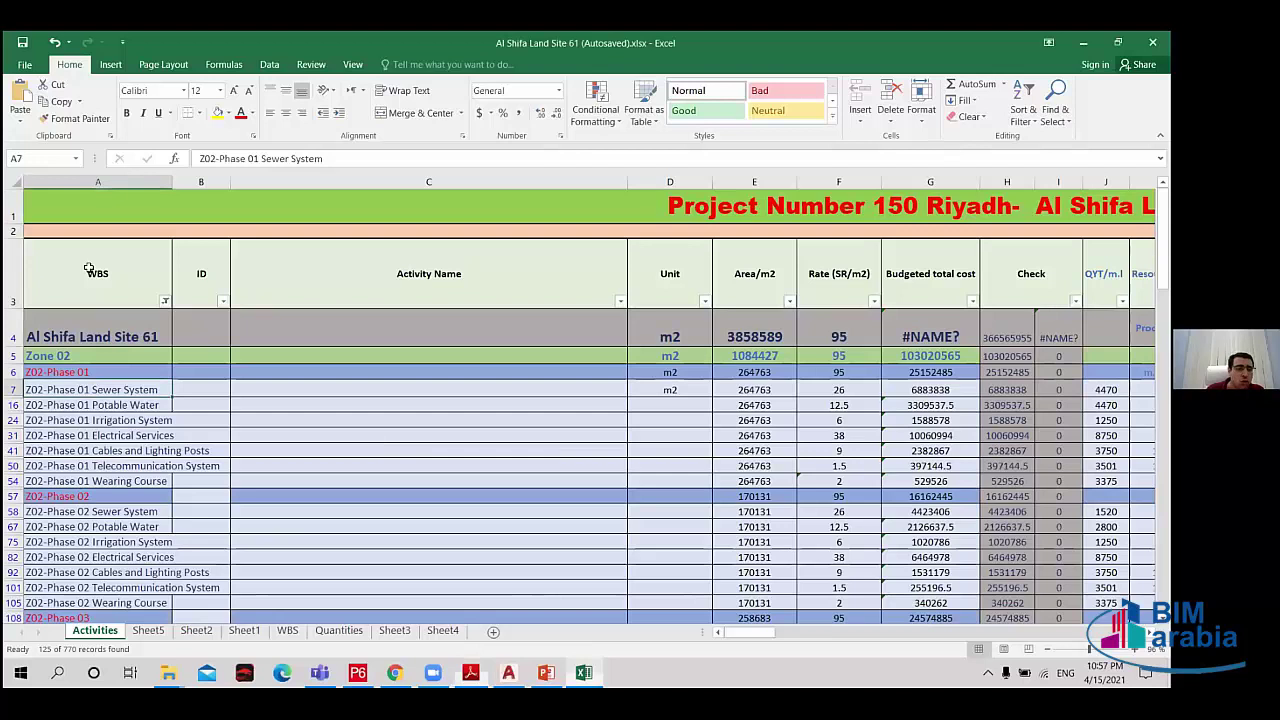
{"action": "scroll", "coordinate": [131, 269], "scroll_direction": "down", "scroll_amount": 1}
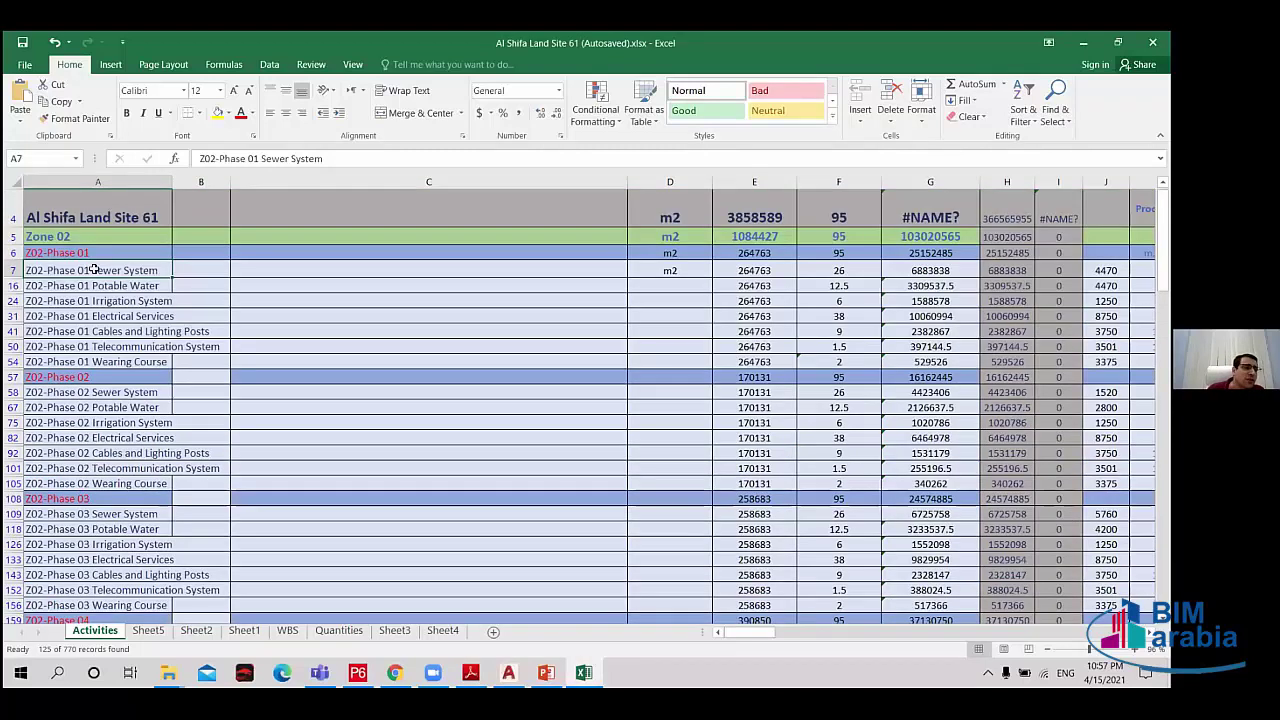
{"action": "scroll", "coordinate": [85, 392], "scroll_direction": "down", "scroll_amount": 2}
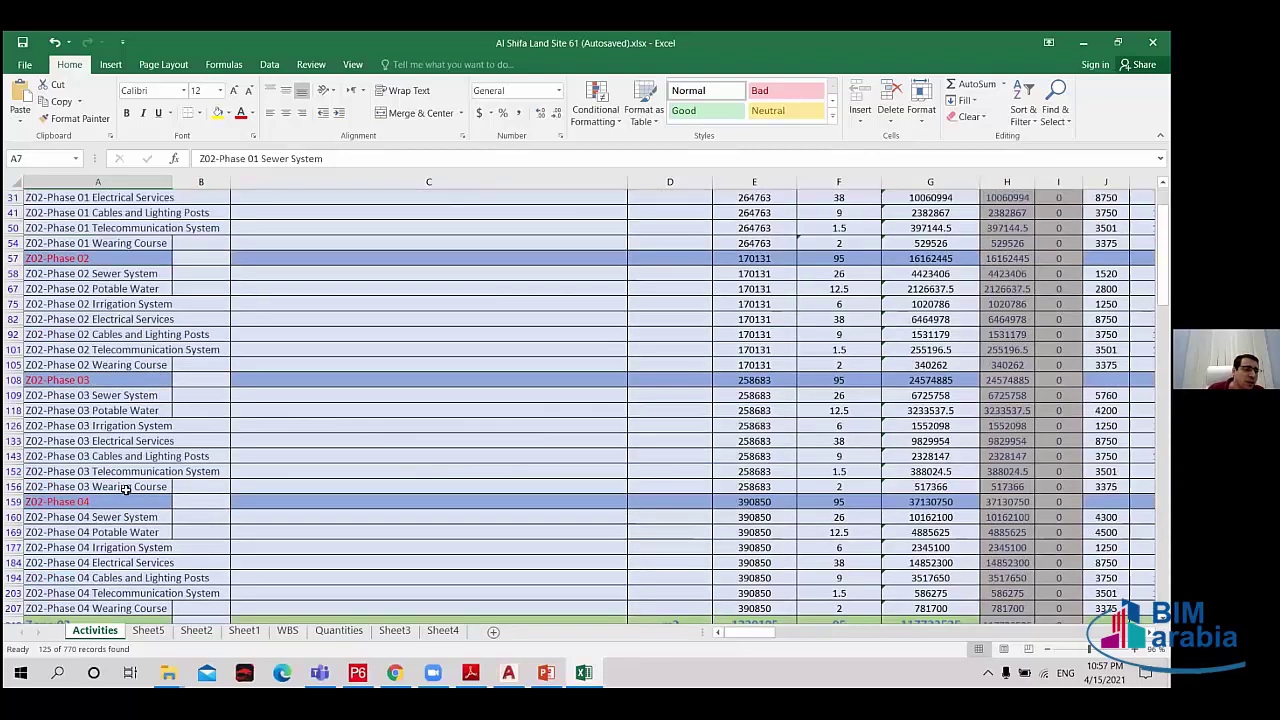
{"action": "scroll", "coordinate": [44, 488], "scroll_direction": "down", "scroll_amount": 2}
{"action": "scroll", "coordinate": [44, 488], "scroll_direction": "down", "scroll_amount": 1}
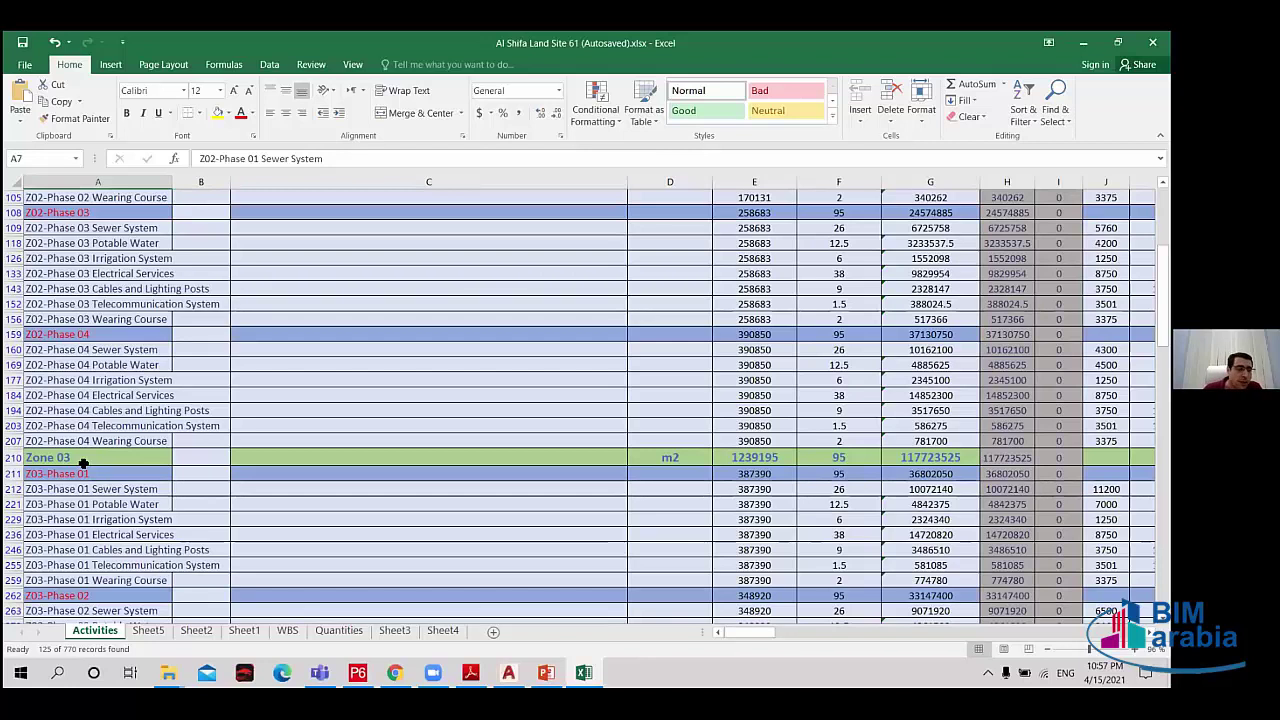
Review the Zone 03 phase rows on the Activities sheet, checking them against the layout map in the PDF.
{"action": "scroll", "coordinate": [79, 368], "scroll_direction": "down", "scroll_amount": 3}
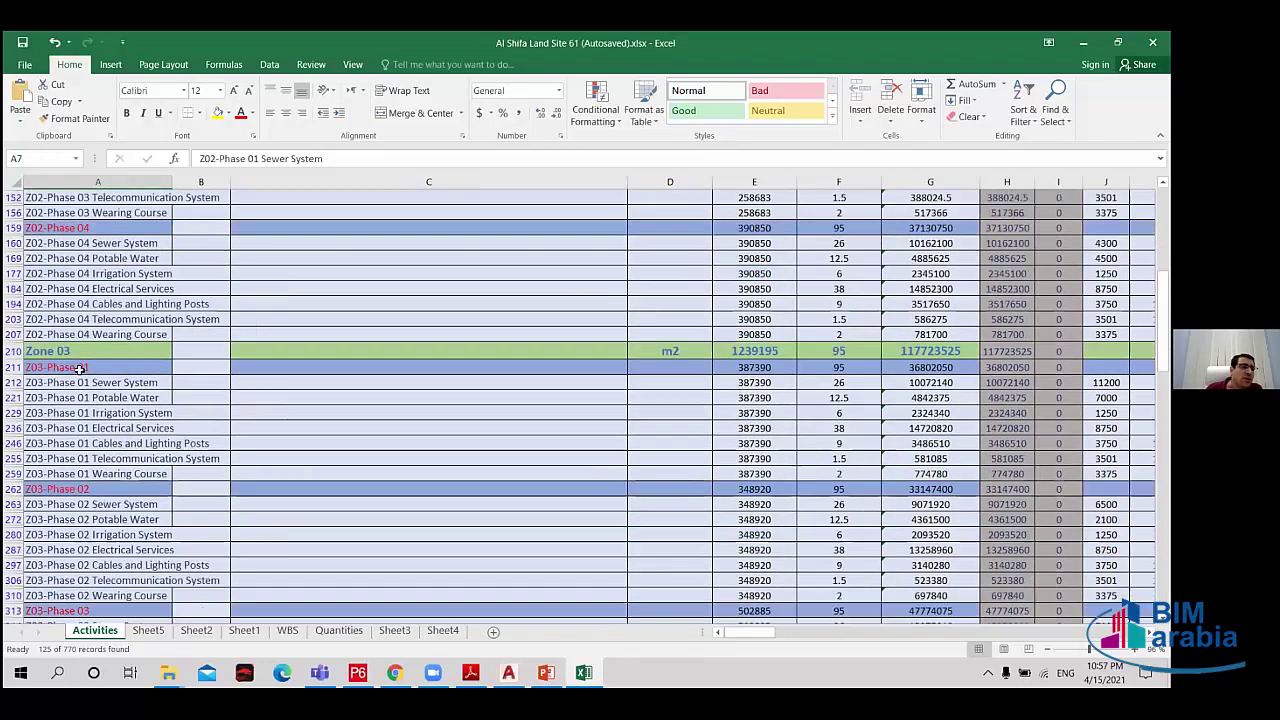
{"action": "scroll", "coordinate": [66, 262], "scroll_direction": "down", "scroll_amount": 2}
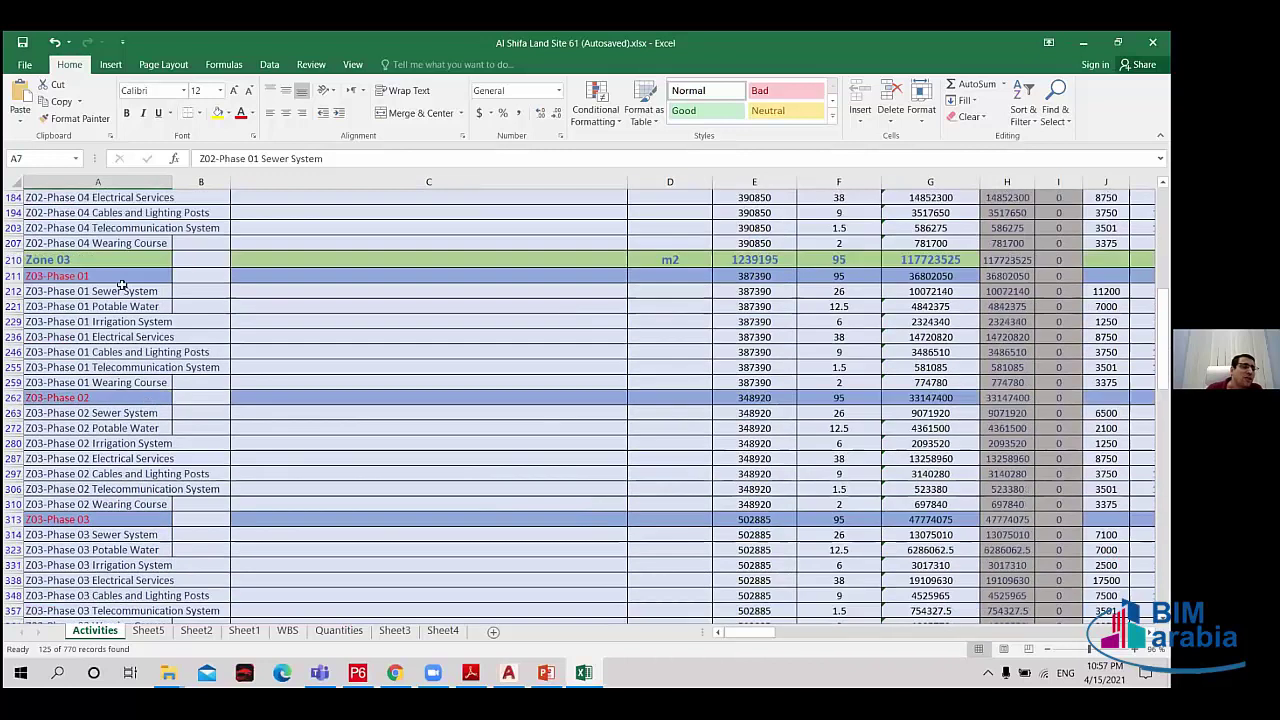
{"action": "scroll", "coordinate": [122, 515], "scroll_direction": "down", "scroll_amount": 1}
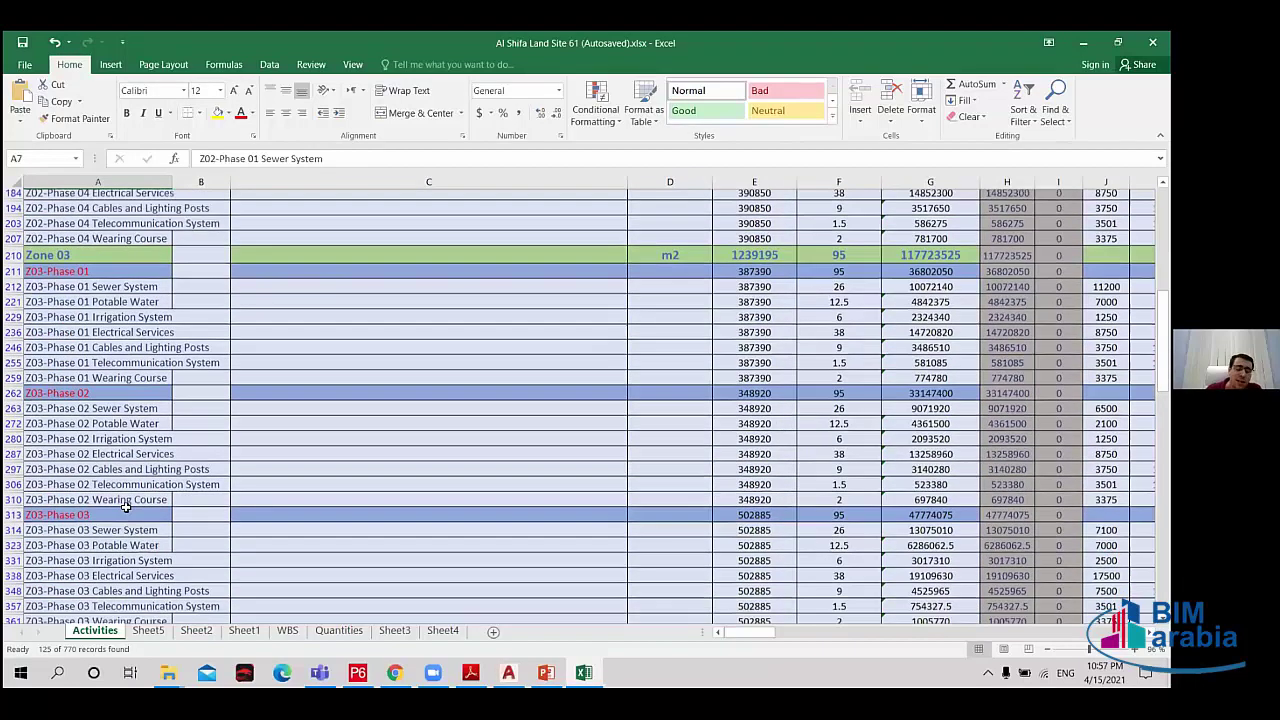
{"action": "scroll", "coordinate": [125, 507], "scroll_direction": "down", "scroll_amount": 3}
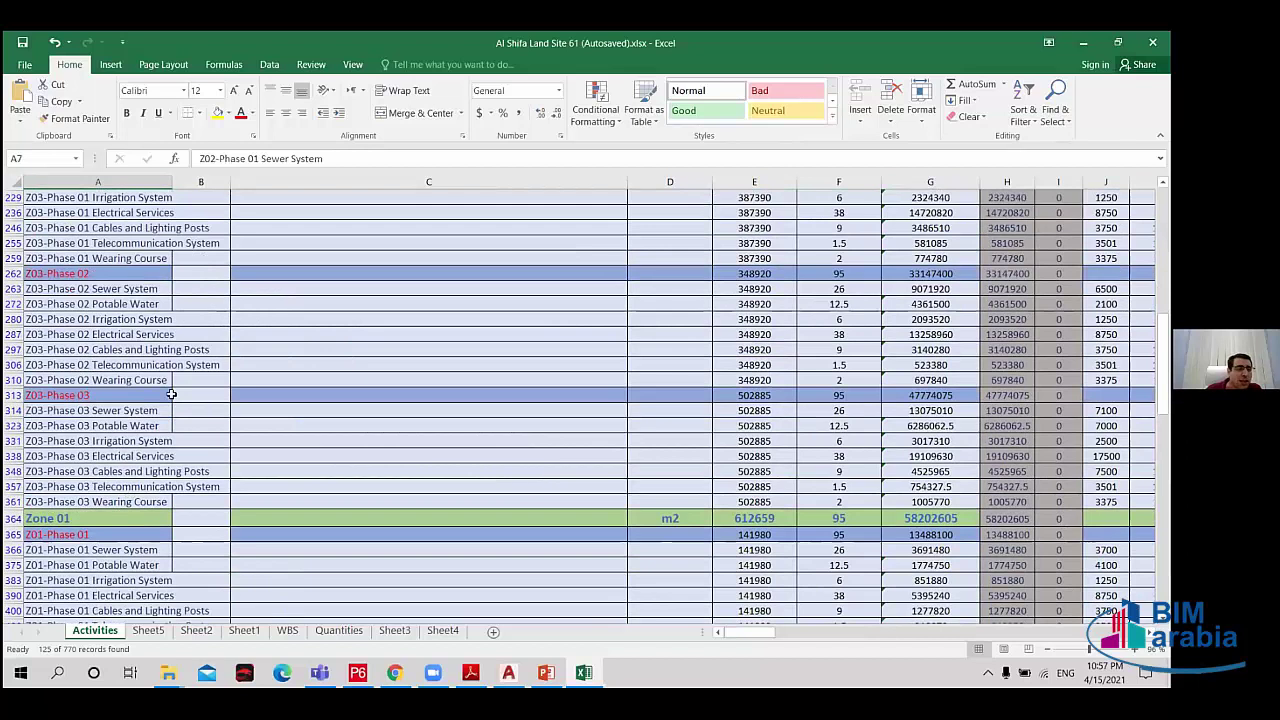
{"action": "scroll", "coordinate": [171, 395], "scroll_direction": "up", "scroll_amount": 2}
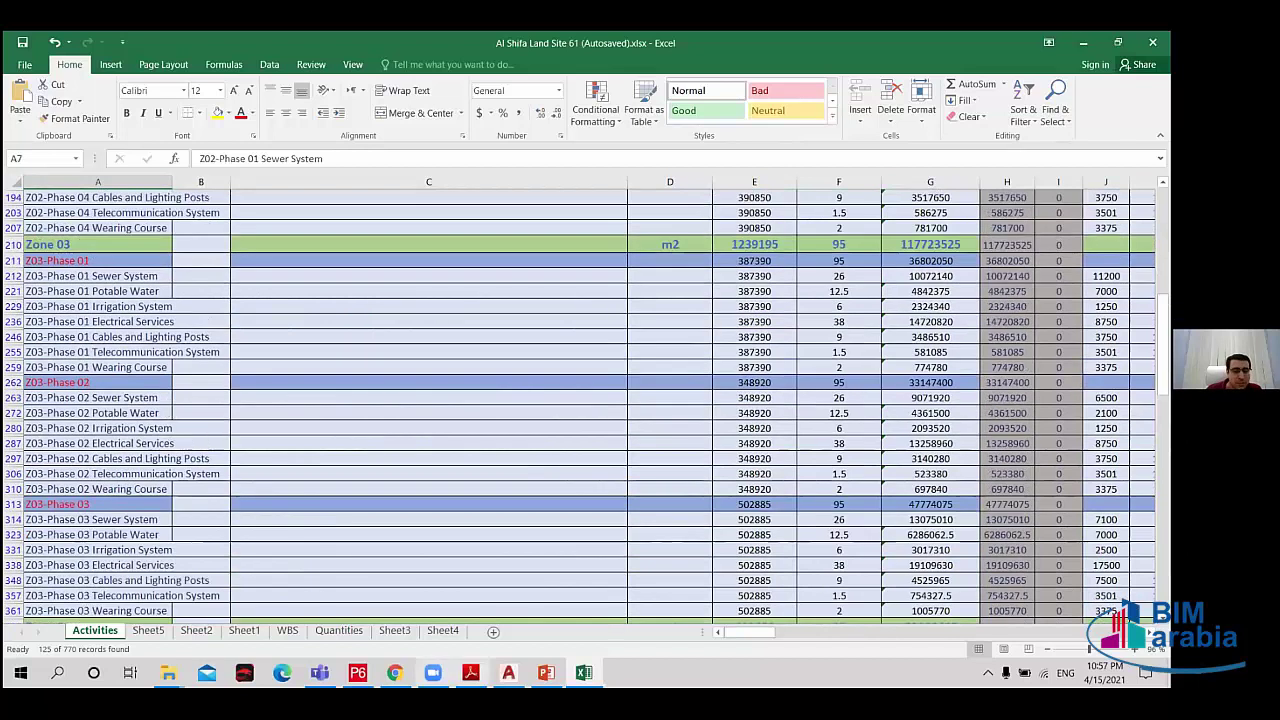
{"action": "key", "text": "alt+Tab"}
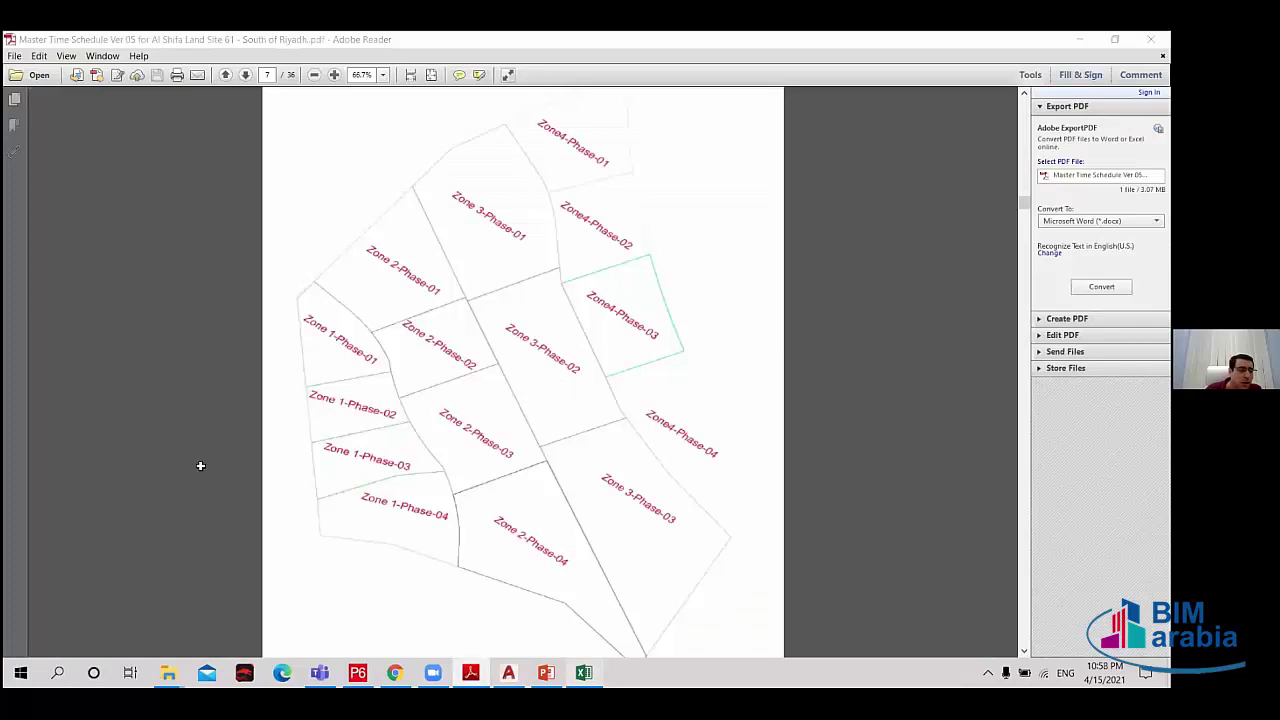
{"action": "key", "text": "alt+Tab"}
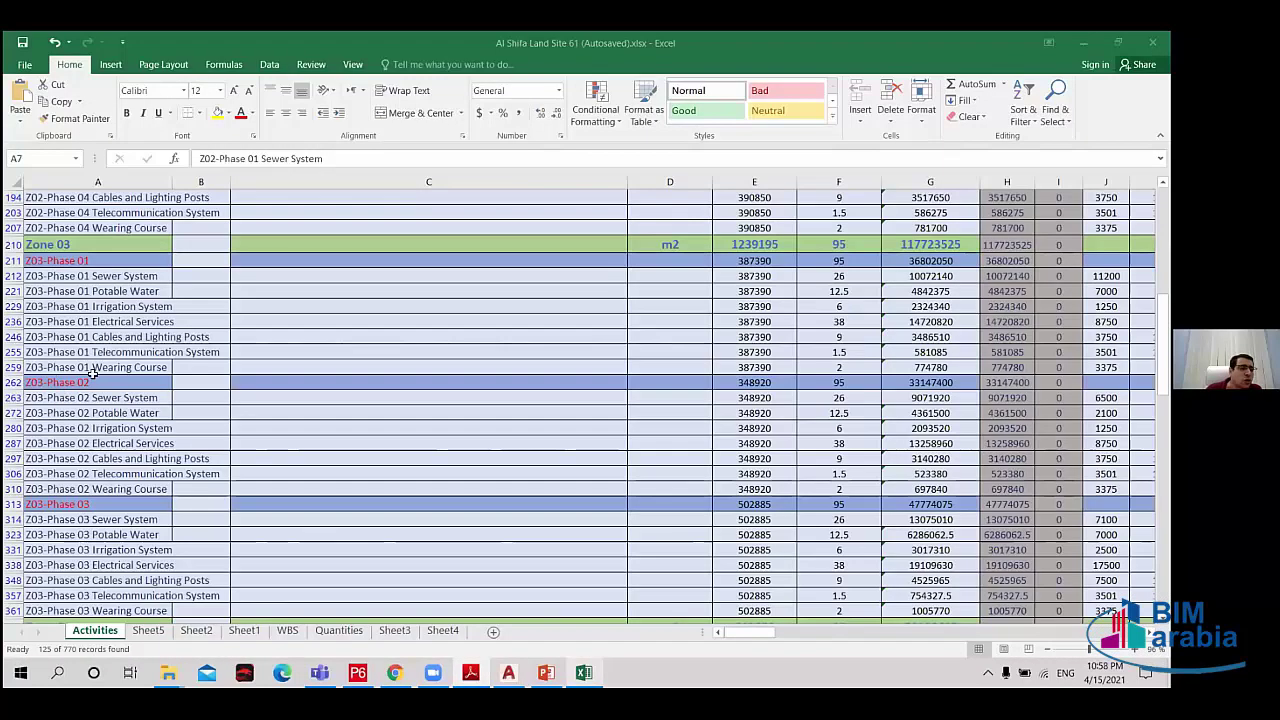
Review the phase and network rows of Zone 01 and Zone 04 on the Activities sheet.
{"action": "scroll", "coordinate": [80, 372], "scroll_direction": "down", "scroll_amount": 6}
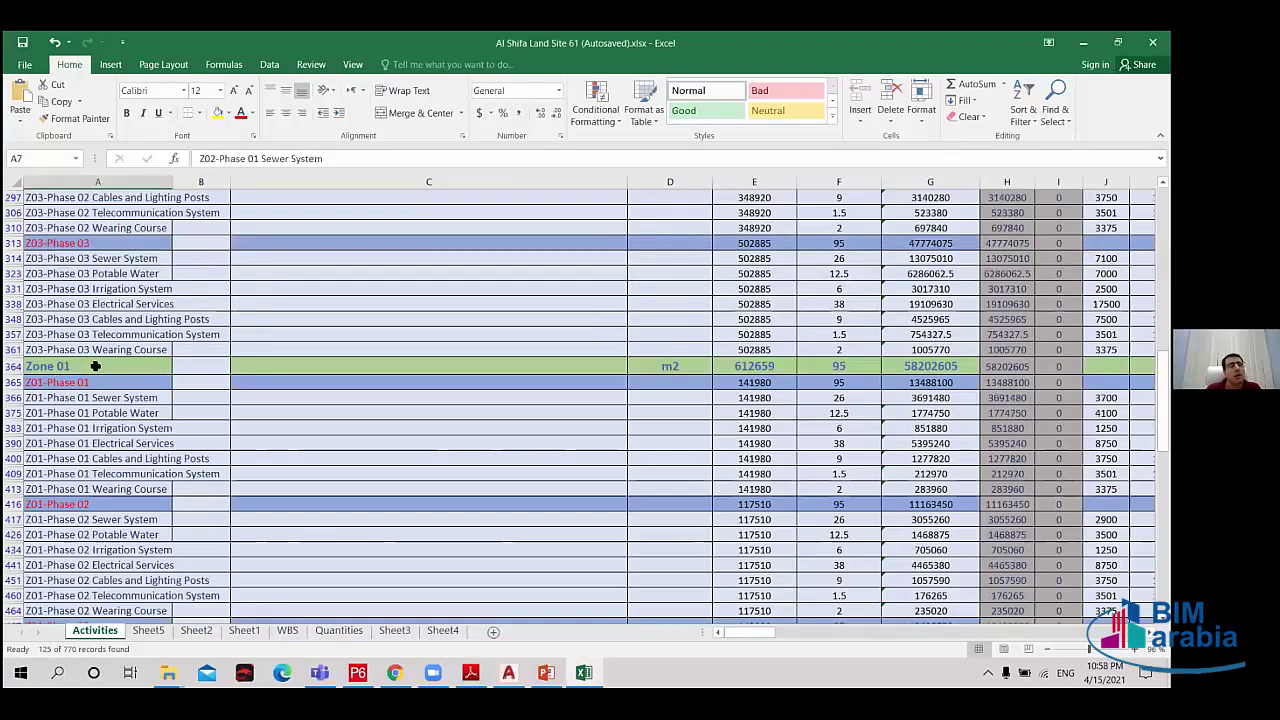
{"action": "scroll", "coordinate": [55, 319], "scroll_direction": "down", "scroll_amount": 1}
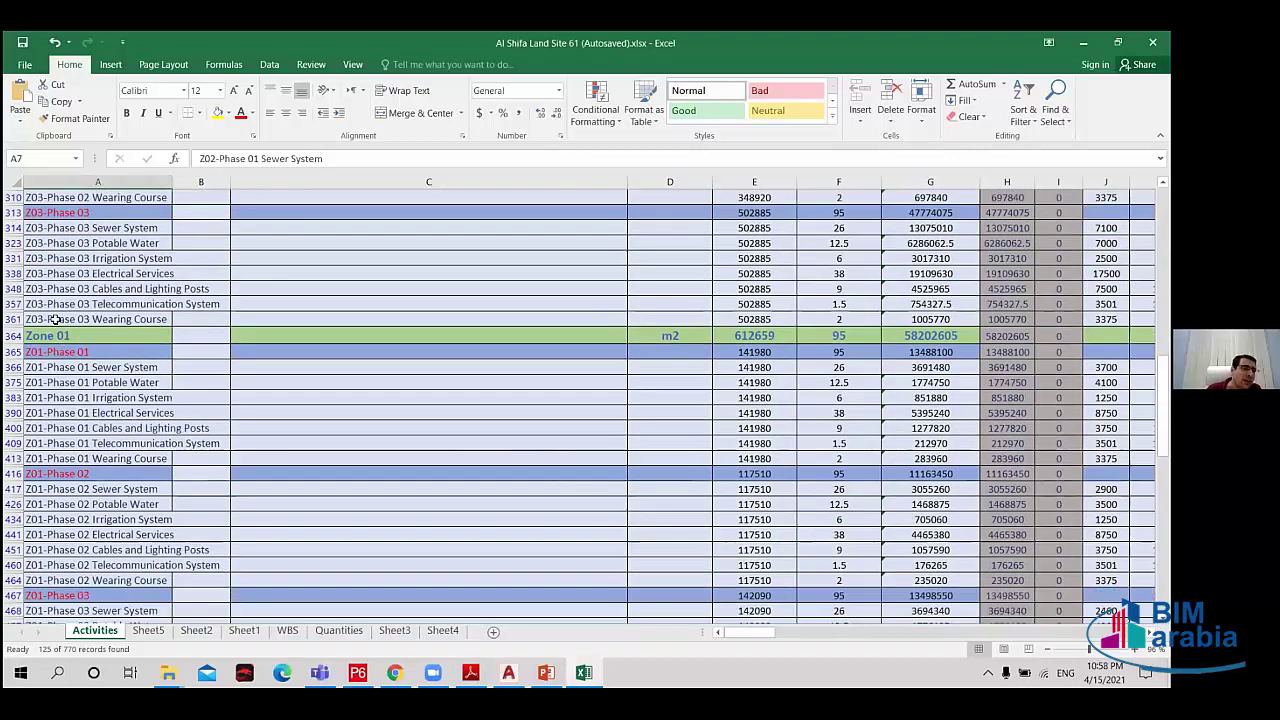
{"action": "scroll", "coordinate": [55, 319], "scroll_direction": "down", "scroll_amount": 1}
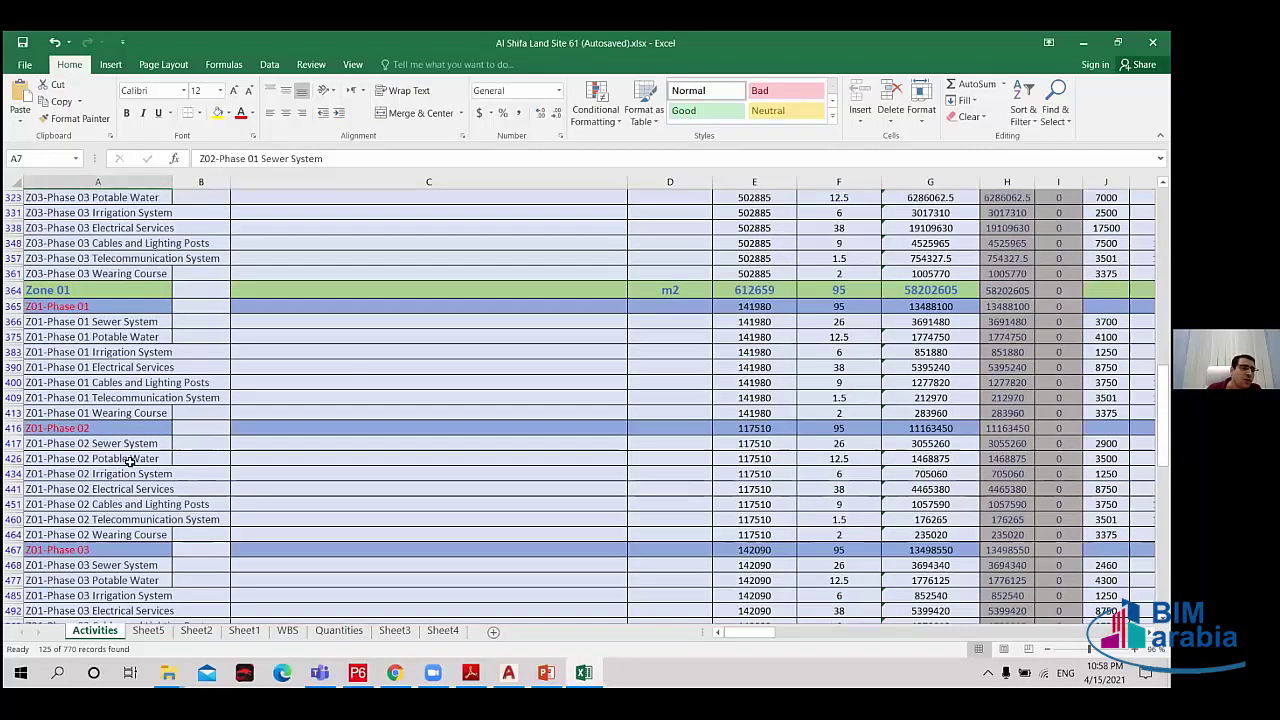
{"action": "scroll", "coordinate": [92, 489], "scroll_direction": "down", "scroll_amount": 2}
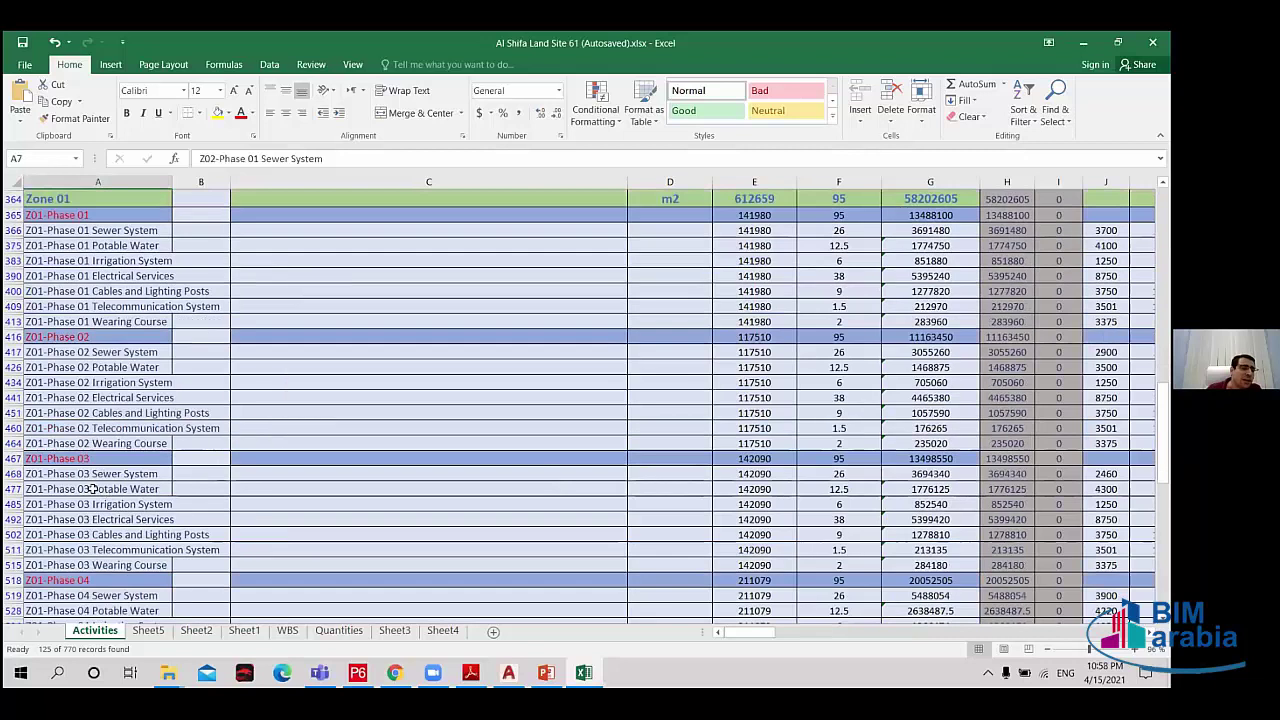
{"action": "scroll", "coordinate": [92, 489], "scroll_direction": "down", "scroll_amount": 3}
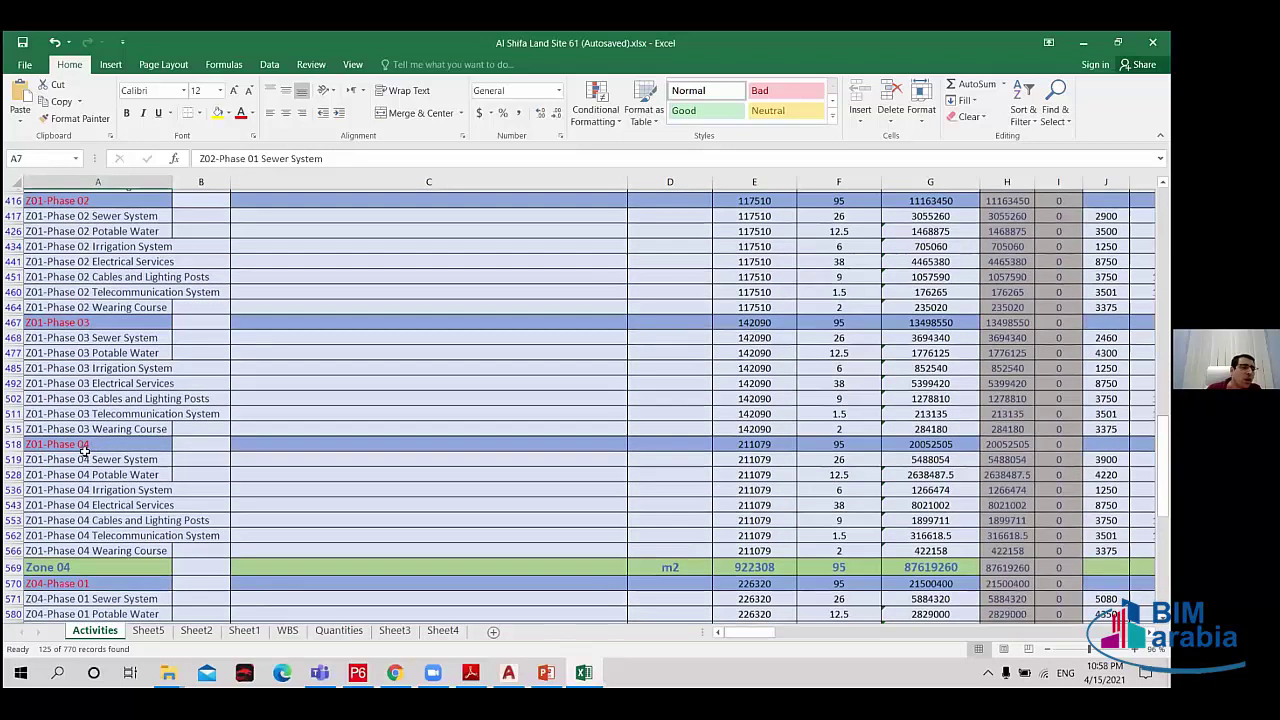
{"action": "scroll", "coordinate": [98, 365], "scroll_direction": "down", "scroll_amount": 5}
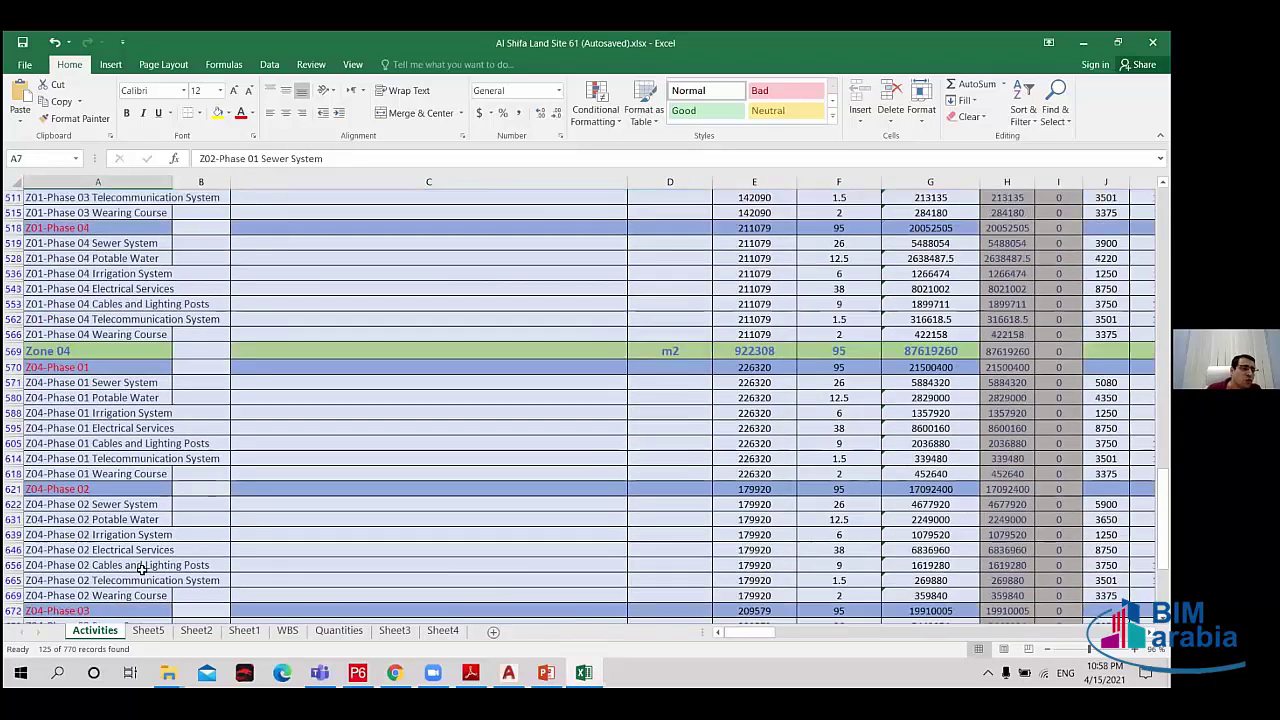
{"action": "scroll", "coordinate": [123, 545], "scroll_direction": "down", "scroll_amount": 5}
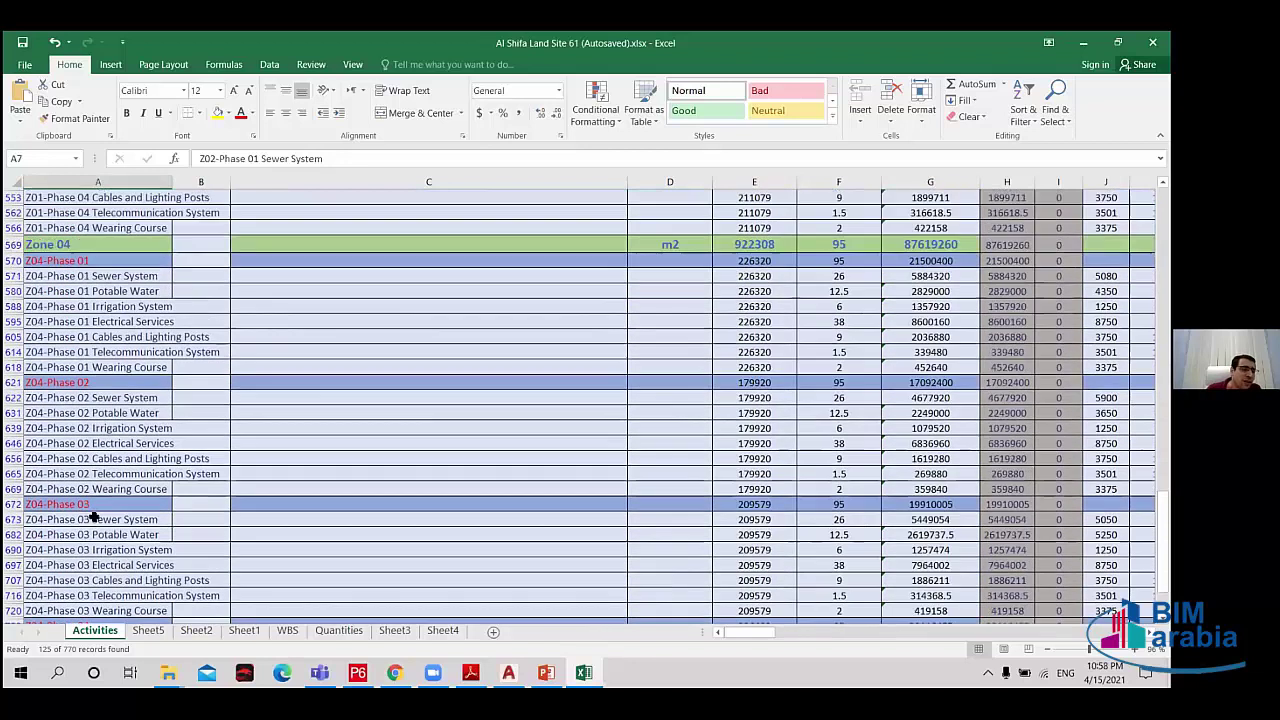
Return to Z02-Phase 01 and highlight its WBS entries from Sewer System to Wearing Course, as well as their Area/m2 values.
{"action": "scroll", "coordinate": [118, 525], "scroll_direction": "up", "scroll_amount": 7}
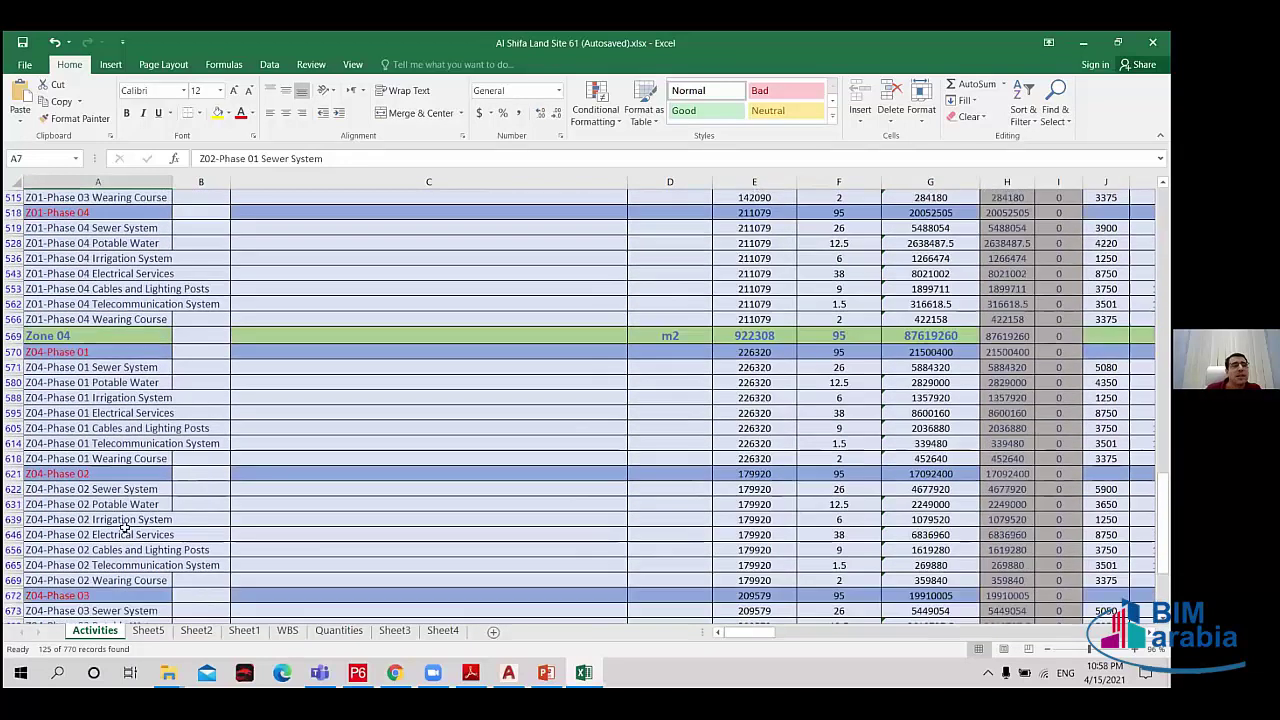
{"action": "scroll", "coordinate": [118, 536], "scroll_direction": "up", "scroll_amount": 15}
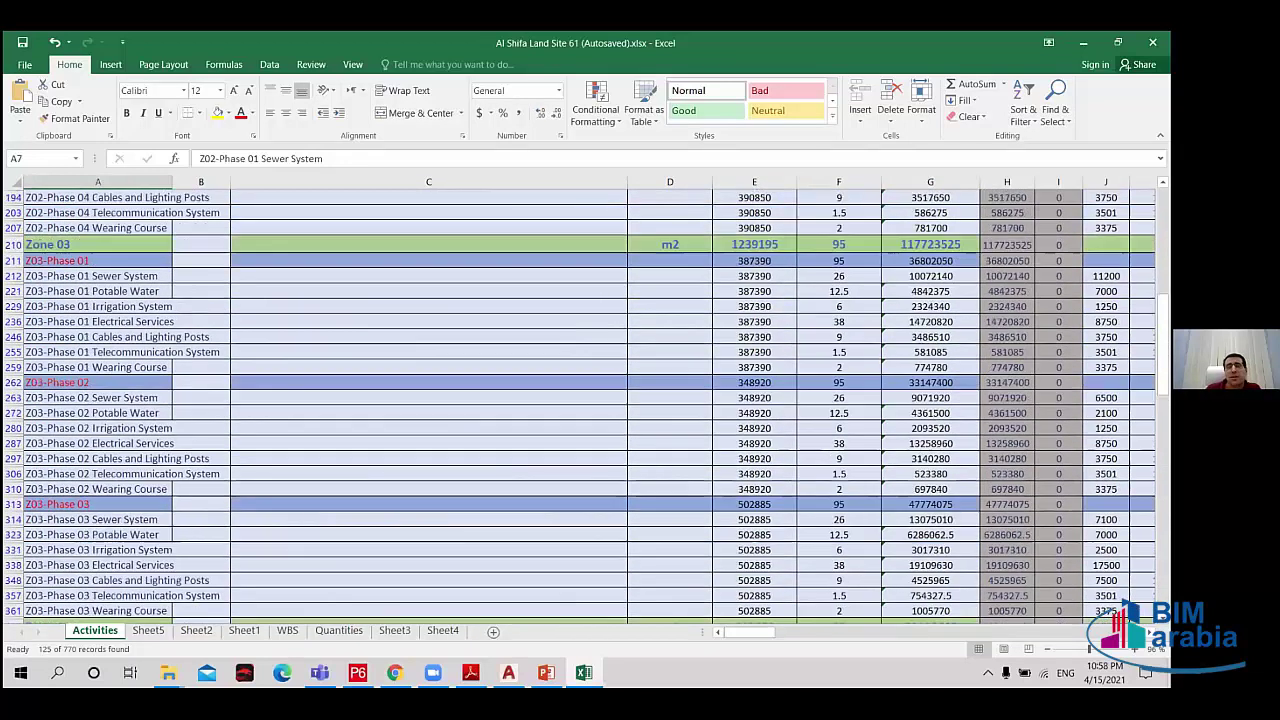
{"action": "scroll", "coordinate": [86, 458], "scroll_direction": "up", "scroll_amount": 10}
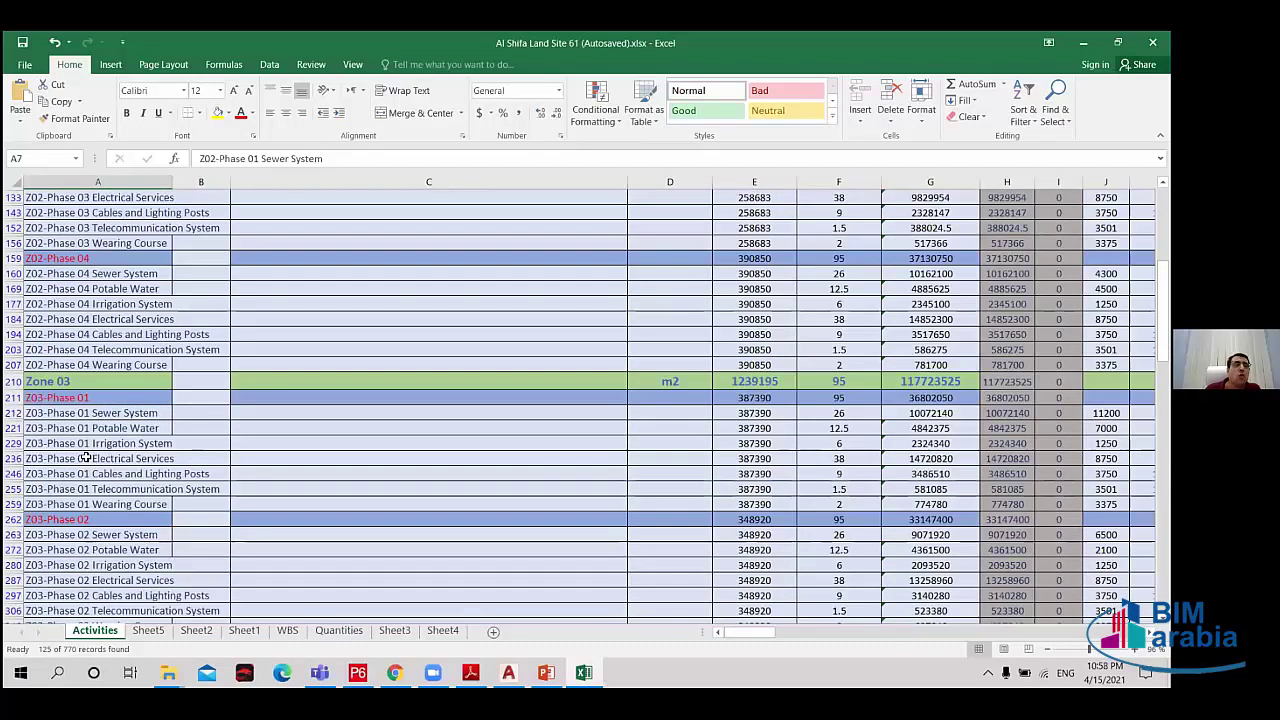
{"action": "scroll", "coordinate": [128, 449], "scroll_direction": "down", "scroll_amount": 4}
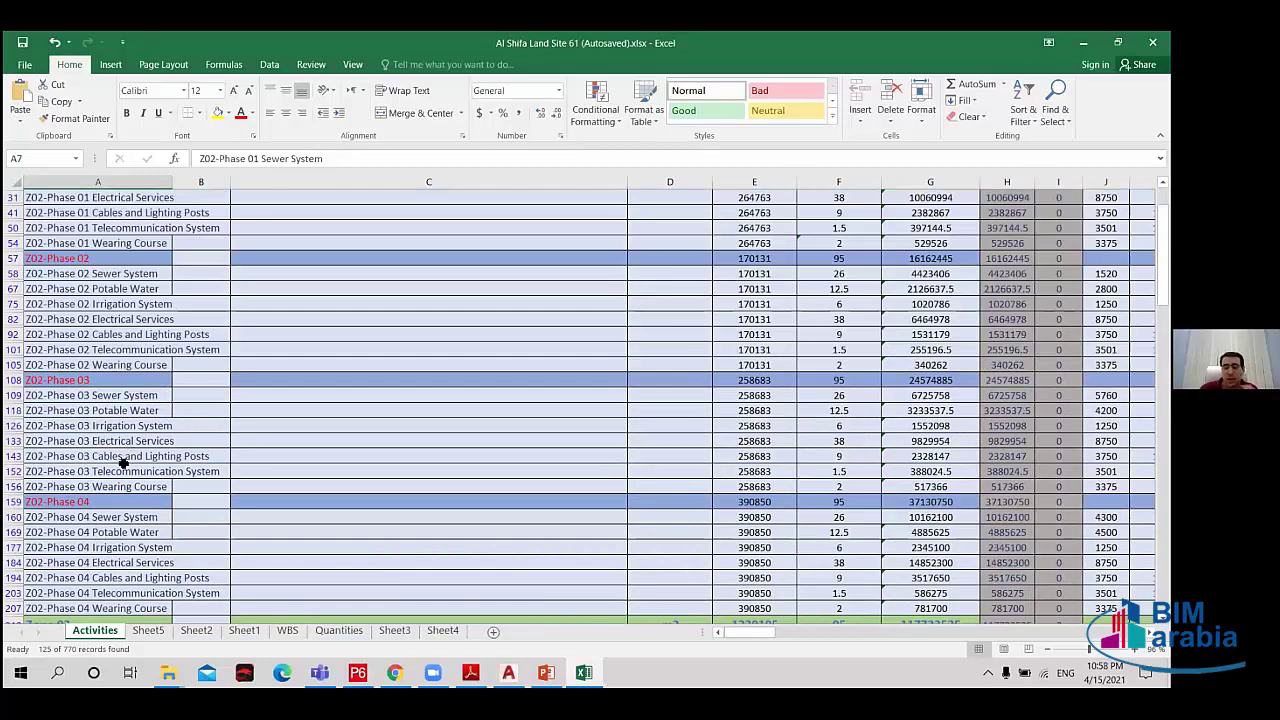
{"action": "scroll", "coordinate": [137, 450], "scroll_direction": "up", "scroll_amount": 1}
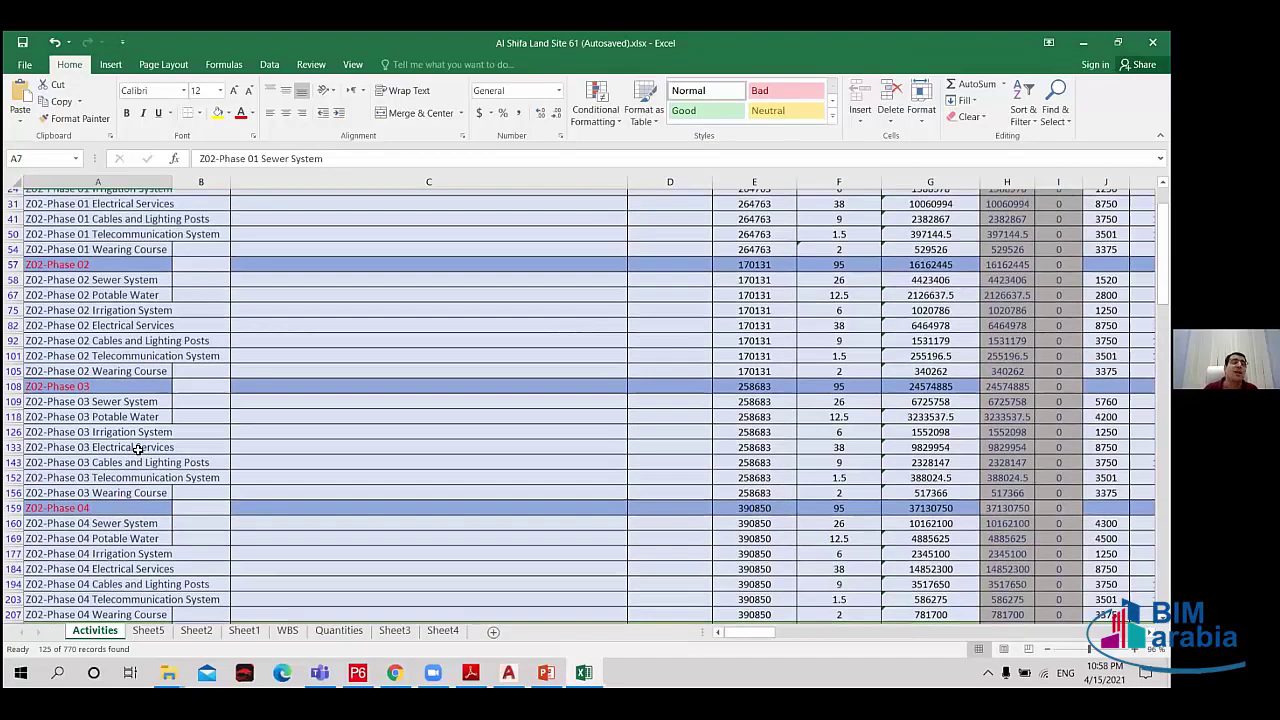
{"action": "scroll", "coordinate": [138, 447], "scroll_direction": "up", "scroll_amount": 5}
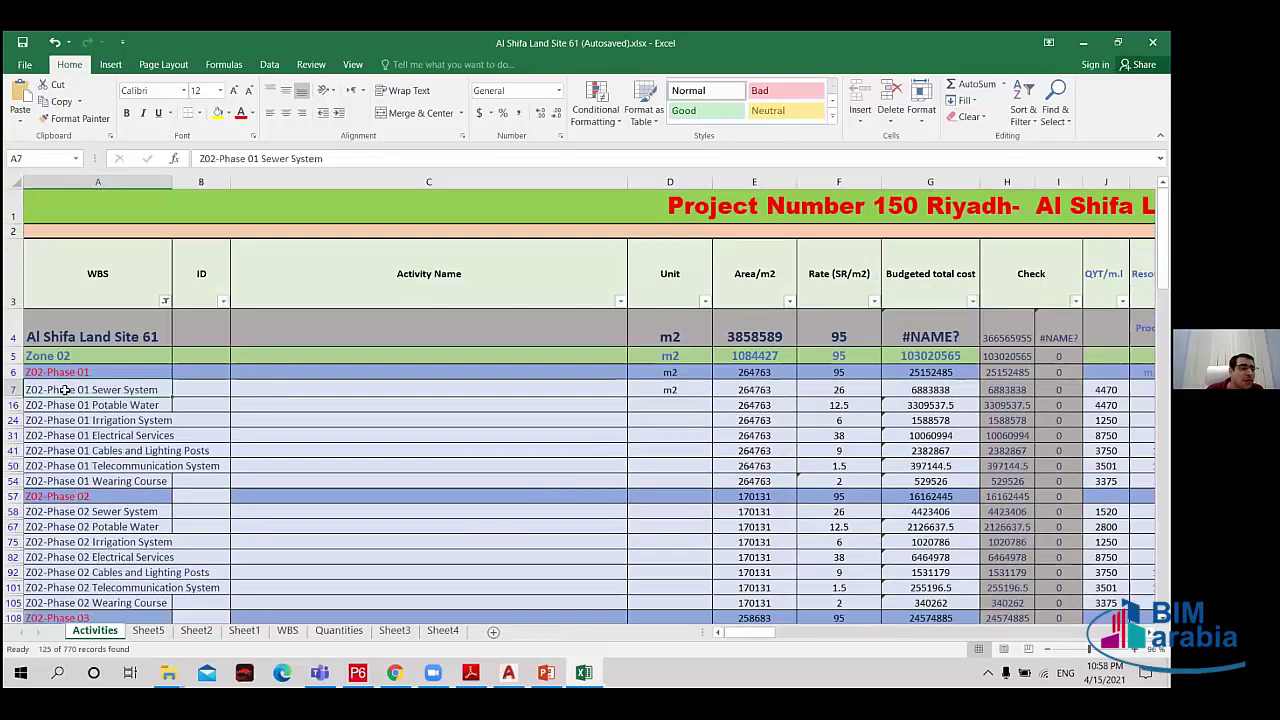
{"action": "left_click_drag", "start_coordinate": [66, 397], "coordinate": [103, 481]}
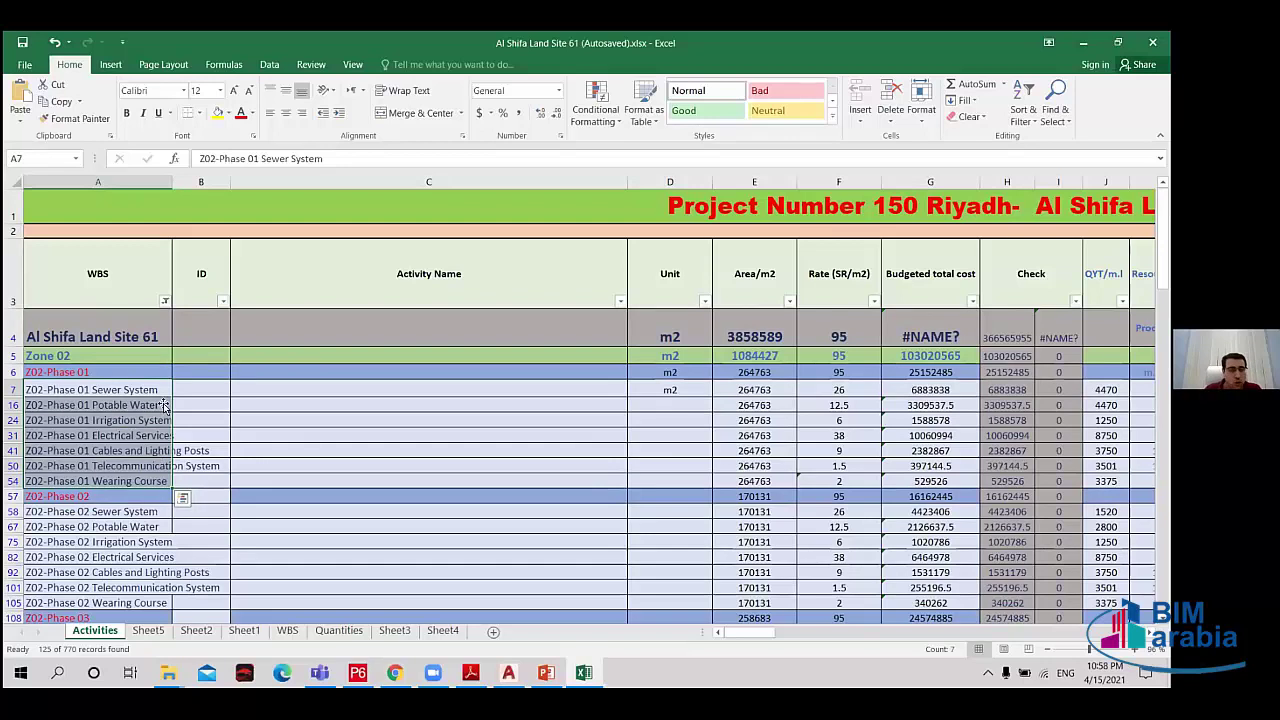
{"action": "left_click_drag", "start_coordinate": [157, 385], "coordinate": [154, 488]}
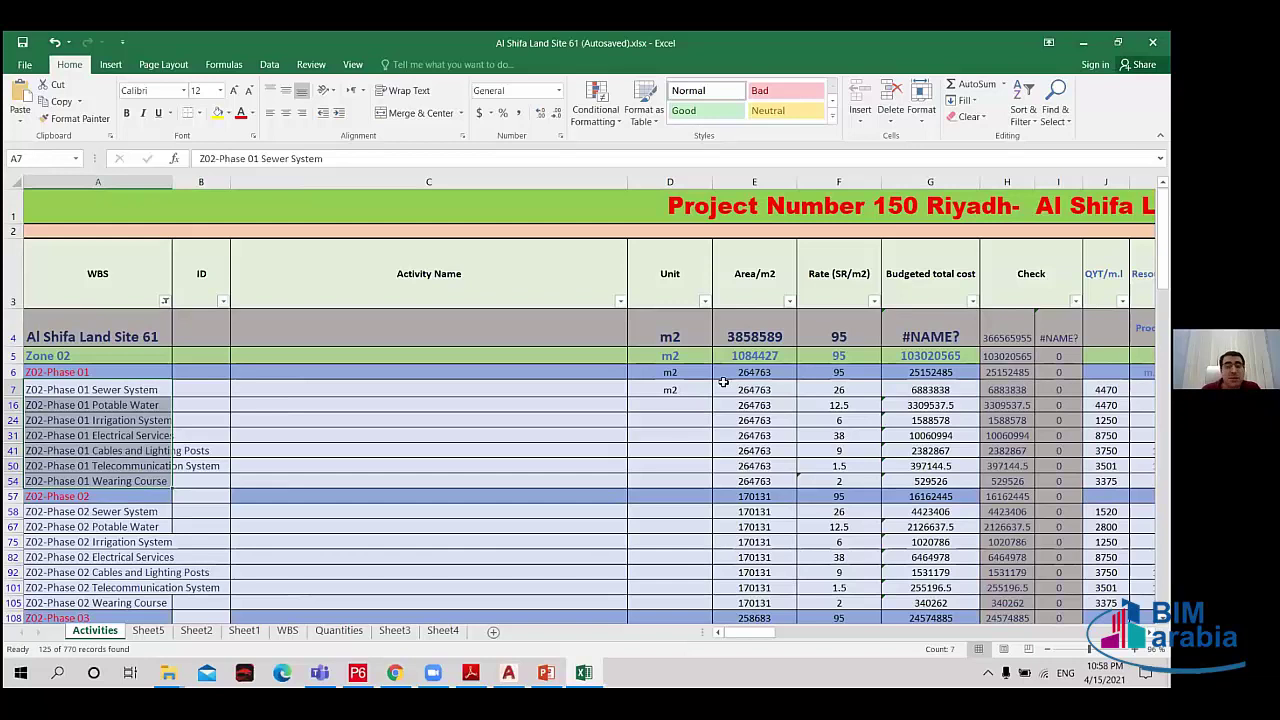
{"action": "left_click_drag", "start_coordinate": [730, 402], "coordinate": [757, 481]}
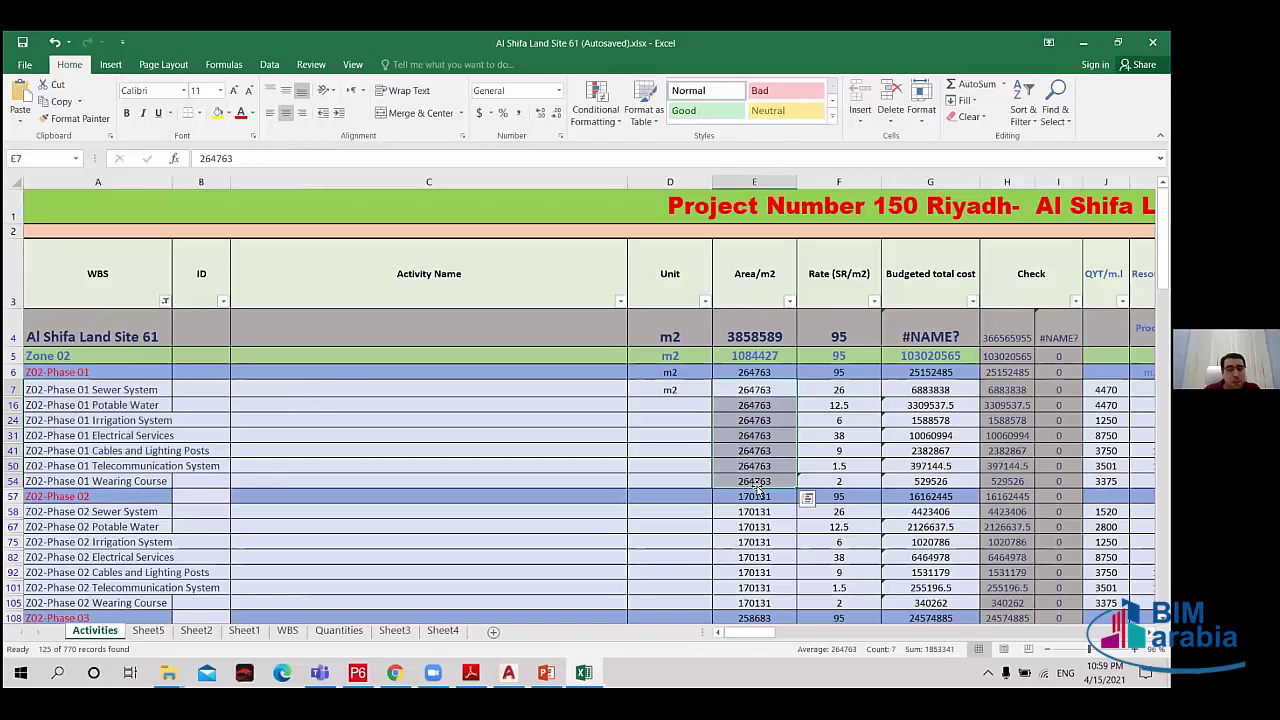
{"action": "left_click_drag", "start_coordinate": [776, 385], "coordinate": [773, 481]}
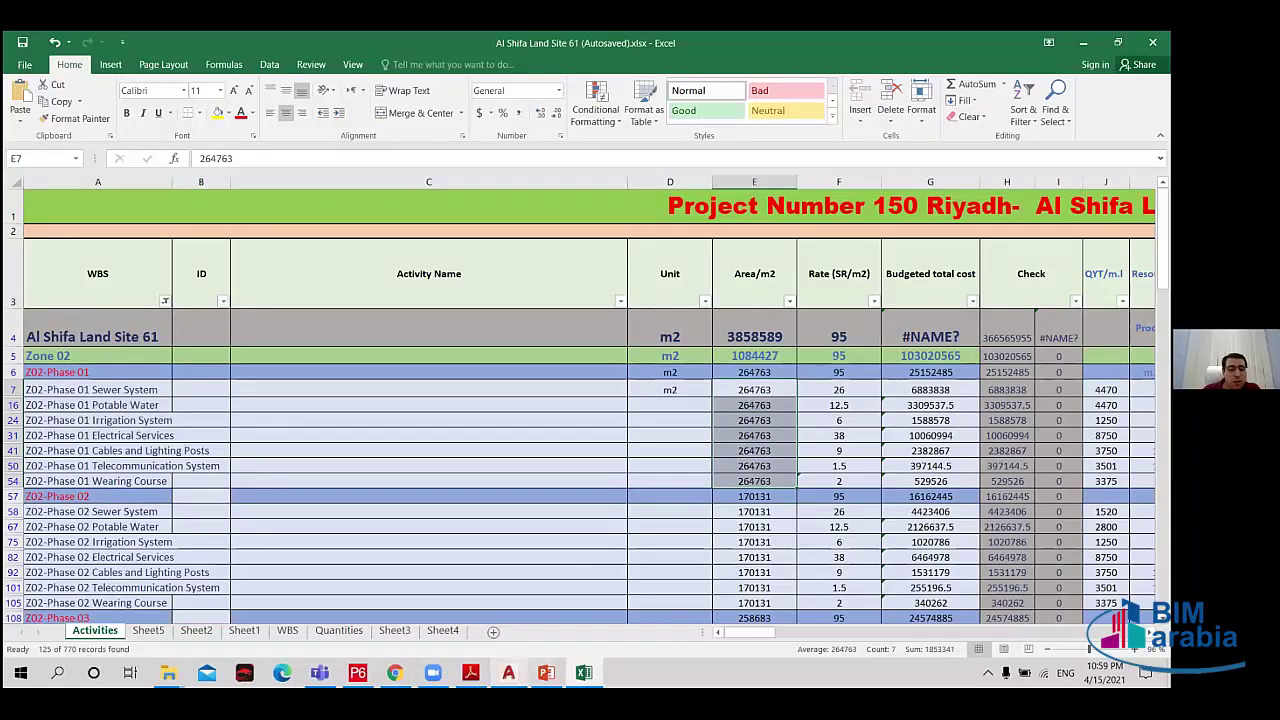
Switch to AutoCAD and examine the site layout's zones, focusing on the phase divisions inside the cyan-outlined zone.
{"action": "left_click", "coordinate": [508, 672]}
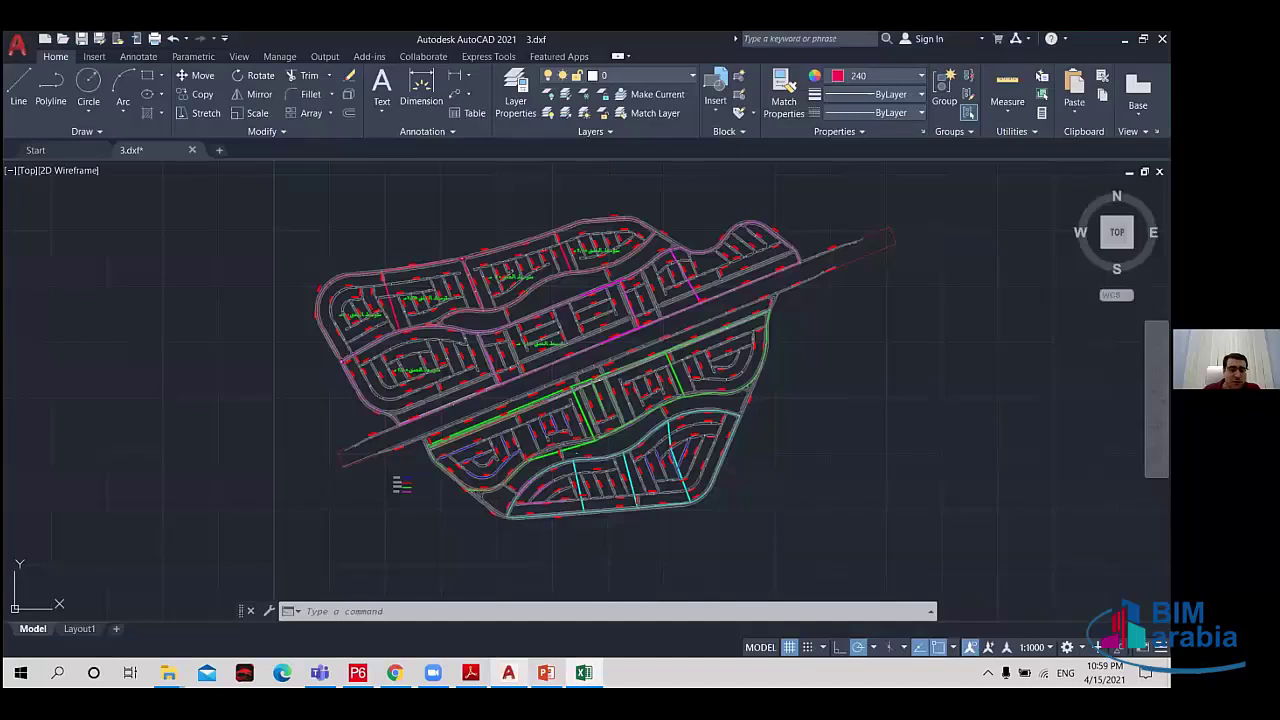
{"action": "scroll", "coordinate": [548, 490], "scroll_direction": "up", "scroll_amount": 2}
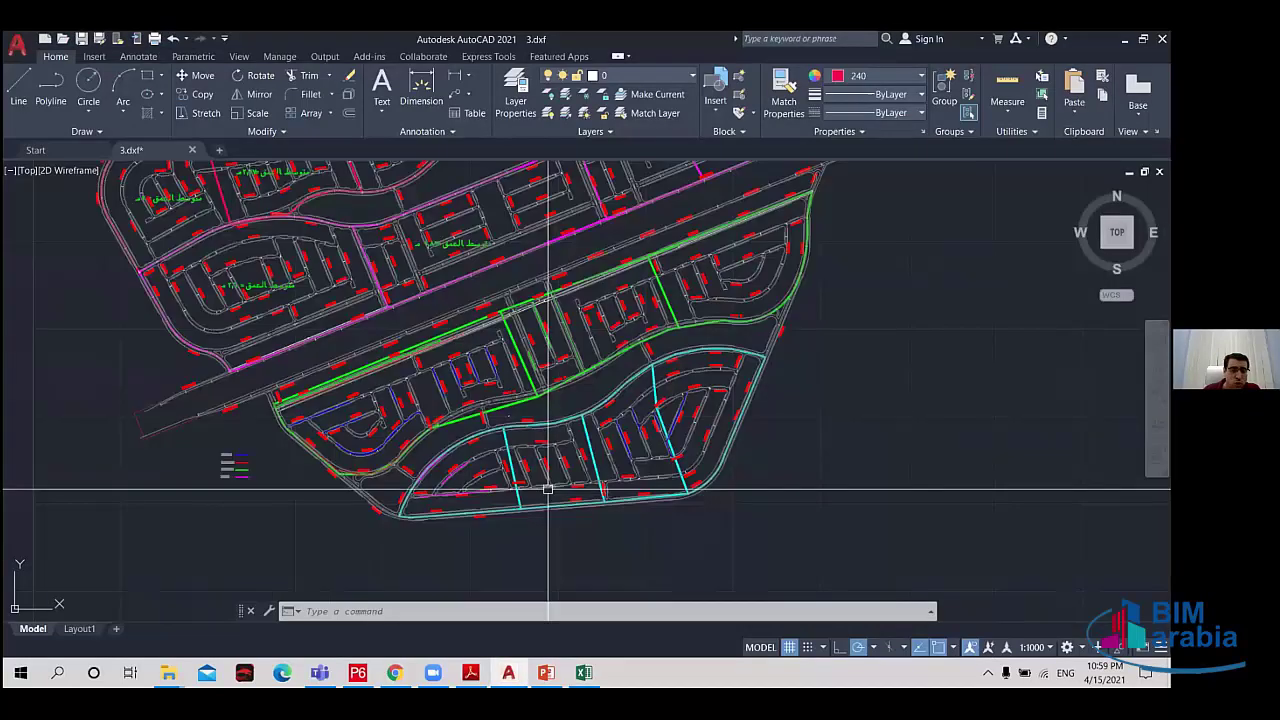
{"action": "left_click_drag", "start_coordinate": [463, 336], "coordinate": [558, 436]}
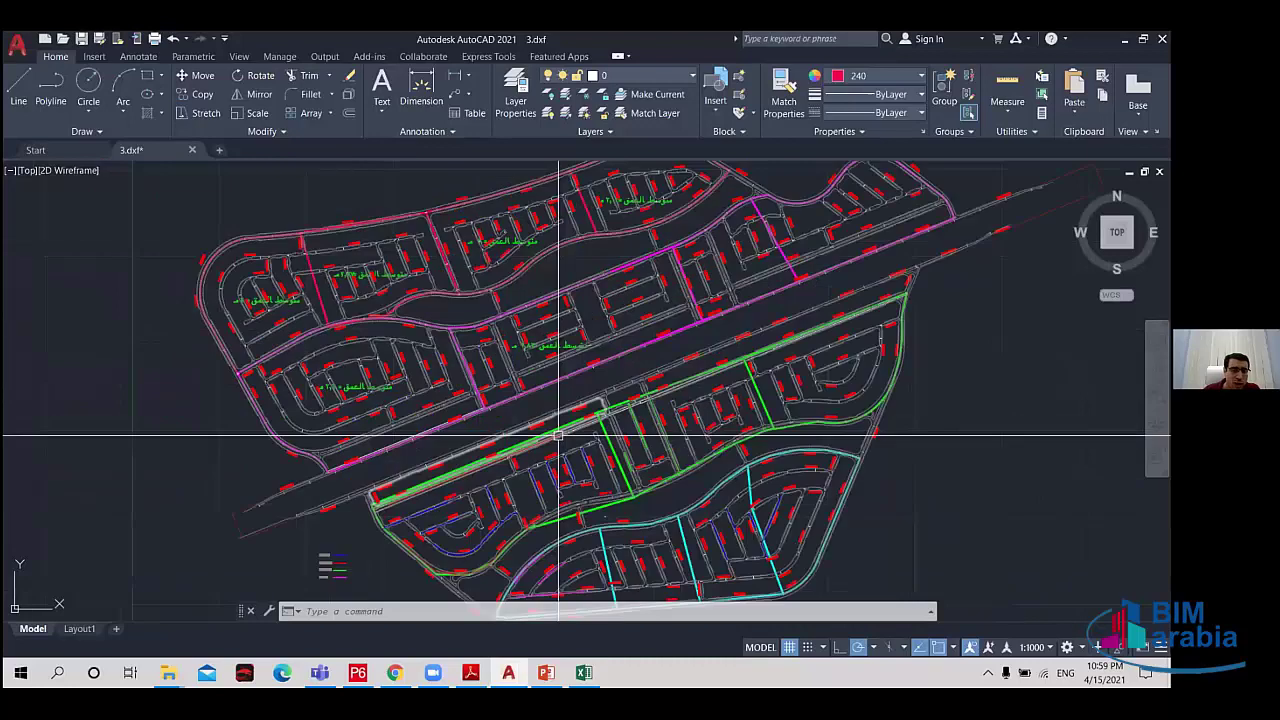
{"action": "scroll", "coordinate": [558, 436], "scroll_direction": "down", "scroll_amount": 2}
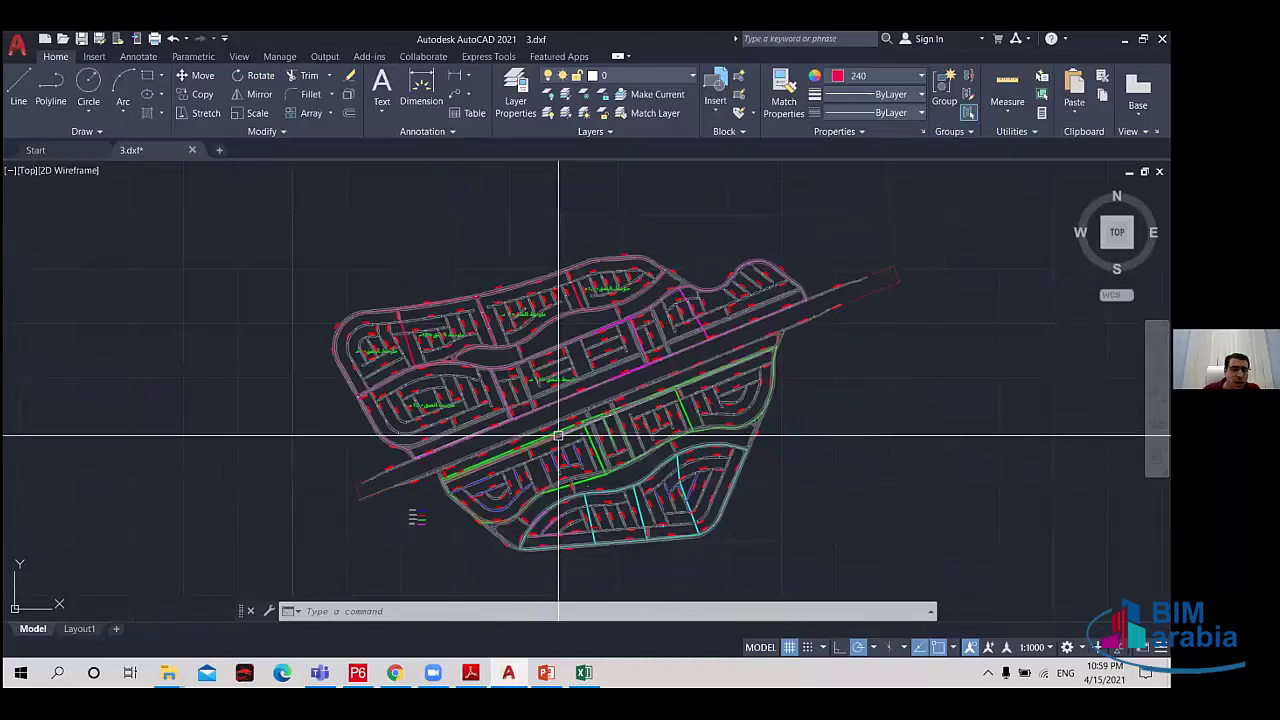
{"action": "scroll", "coordinate": [558, 436], "scroll_direction": "up", "scroll_amount": 2}
{"action": "left_click_drag", "start_coordinate": [558, 436], "coordinate": [515, 455]}
{"action": "scroll", "coordinate": [515, 455], "scroll_direction": "up", "scroll_amount": 2}
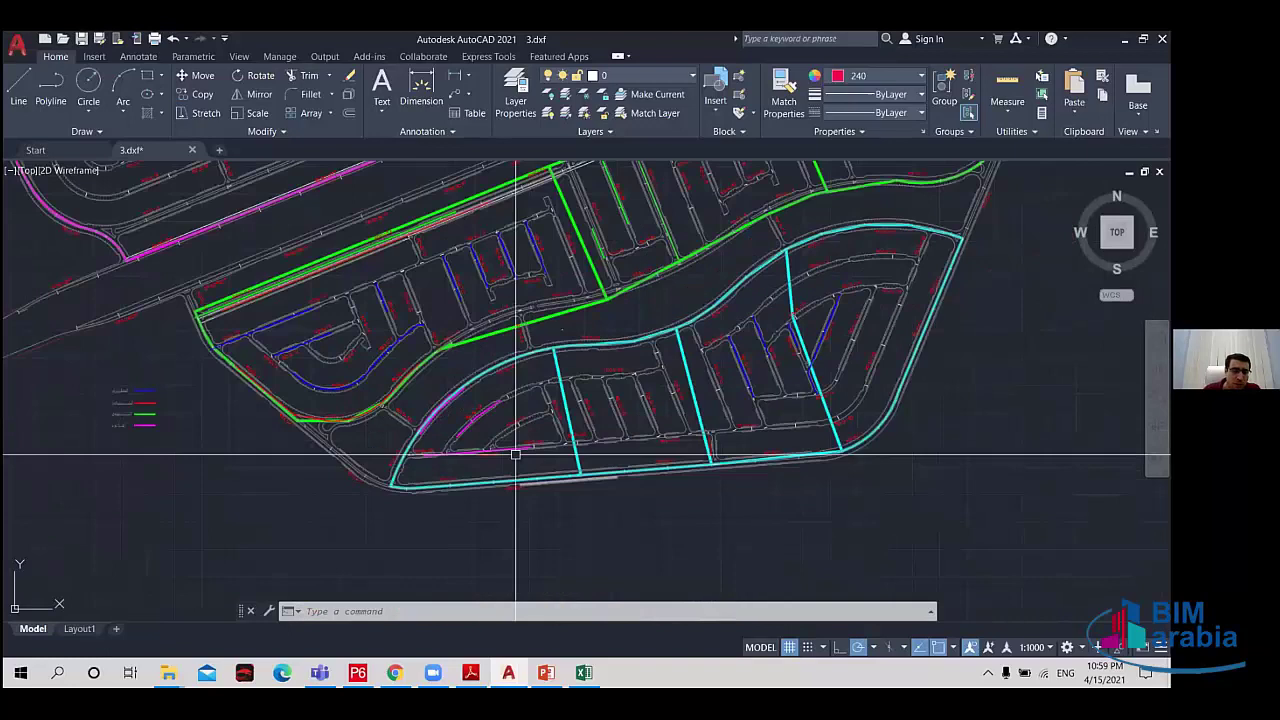
{"action": "scroll", "coordinate": [515, 455], "scroll_direction": "down", "scroll_amount": 2}
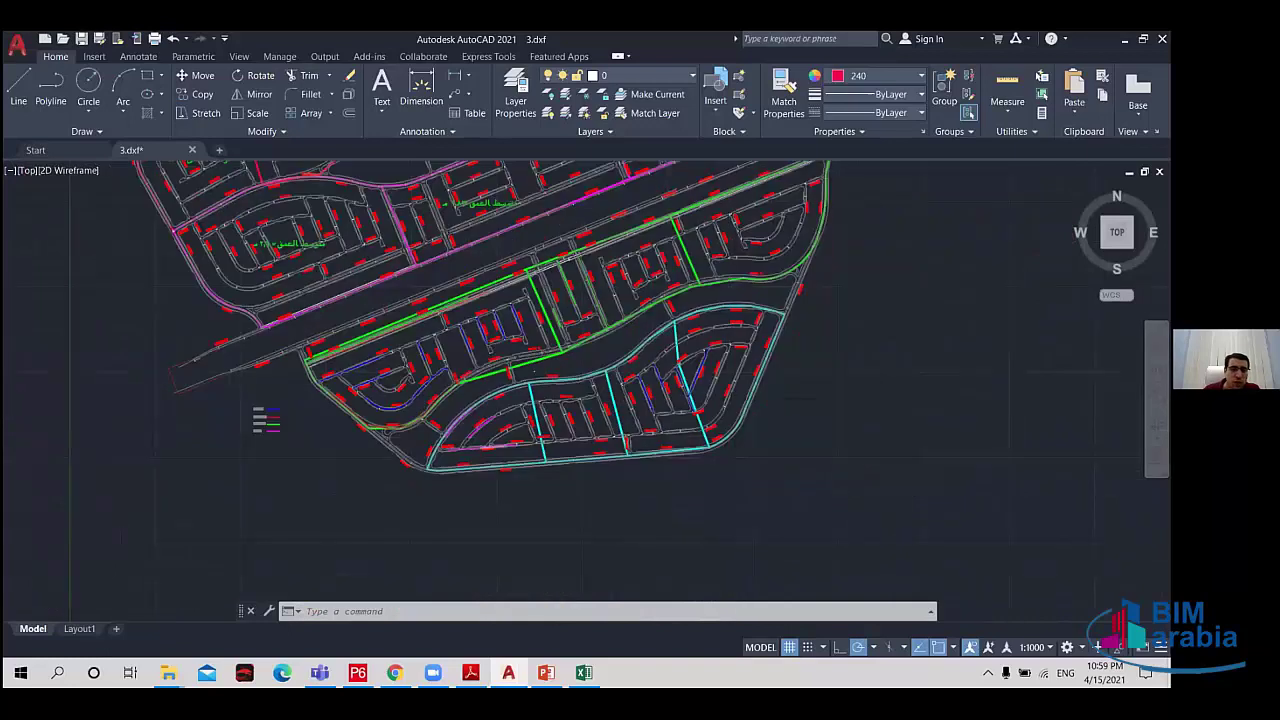
{"action": "scroll", "coordinate": [515, 455], "scroll_direction": "up", "scroll_amount": 3}
{"action": "left_click_drag", "start_coordinate": [515, 455], "coordinate": [734, 386]}
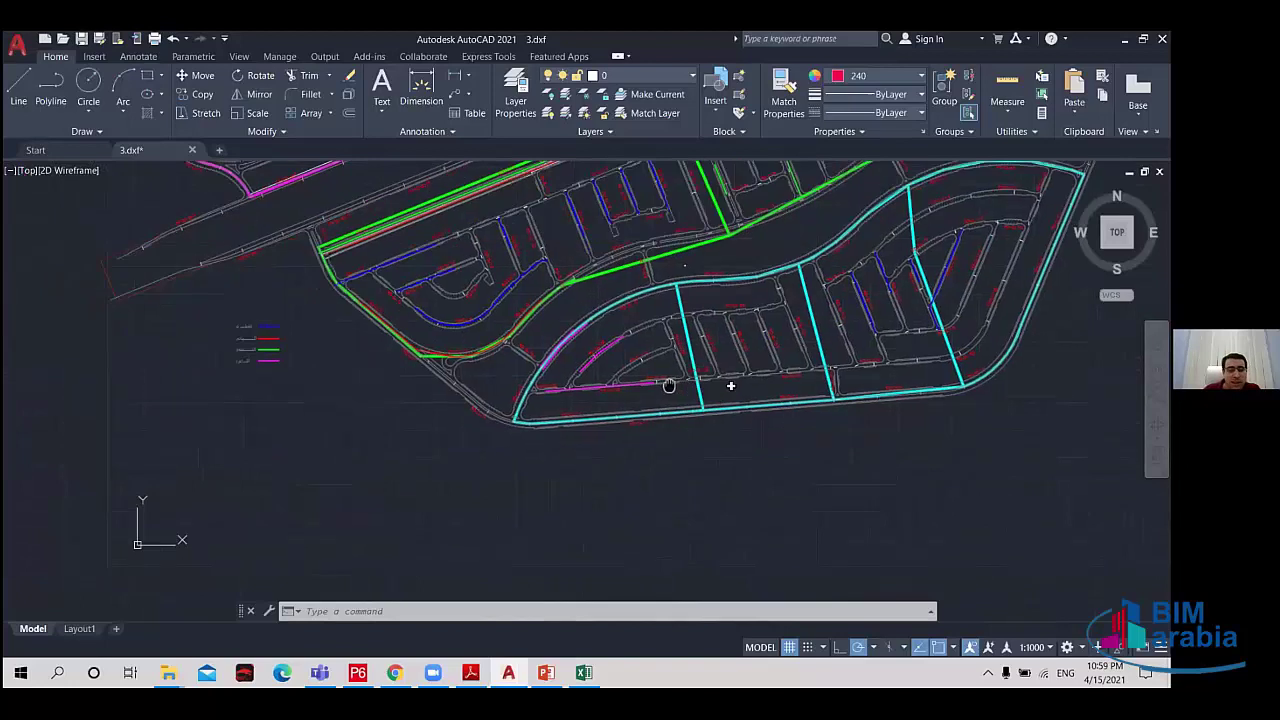
Switch to Excel and select the Zone 02 entry in the WBS column of the Activities sheet.
{"action": "key", "text": "alt+Tab"}
{"action": "left_click_drag", "start_coordinate": [737, 389], "coordinate": [728, 481]}
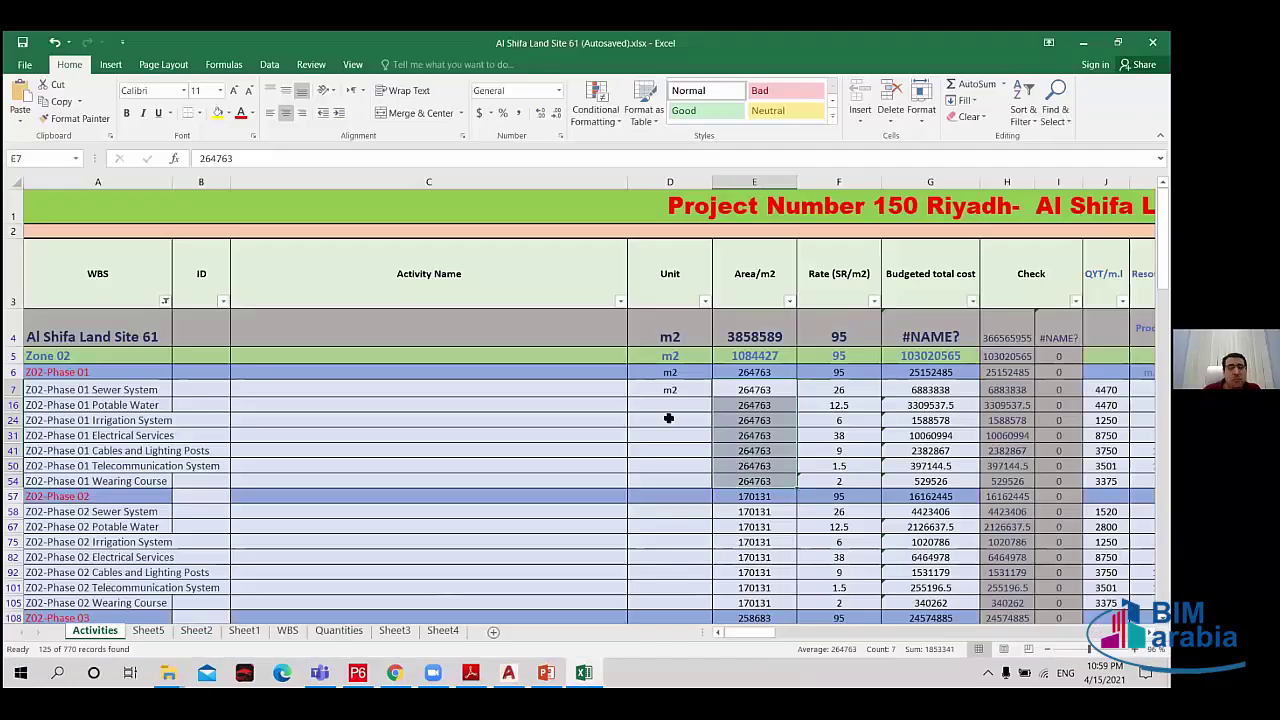
{"action": "scroll", "coordinate": [666, 418], "scroll_direction": "down", "scroll_amount": 2}
{"action": "scroll", "coordinate": [667, 416], "scroll_direction": "up", "scroll_amount": 2}
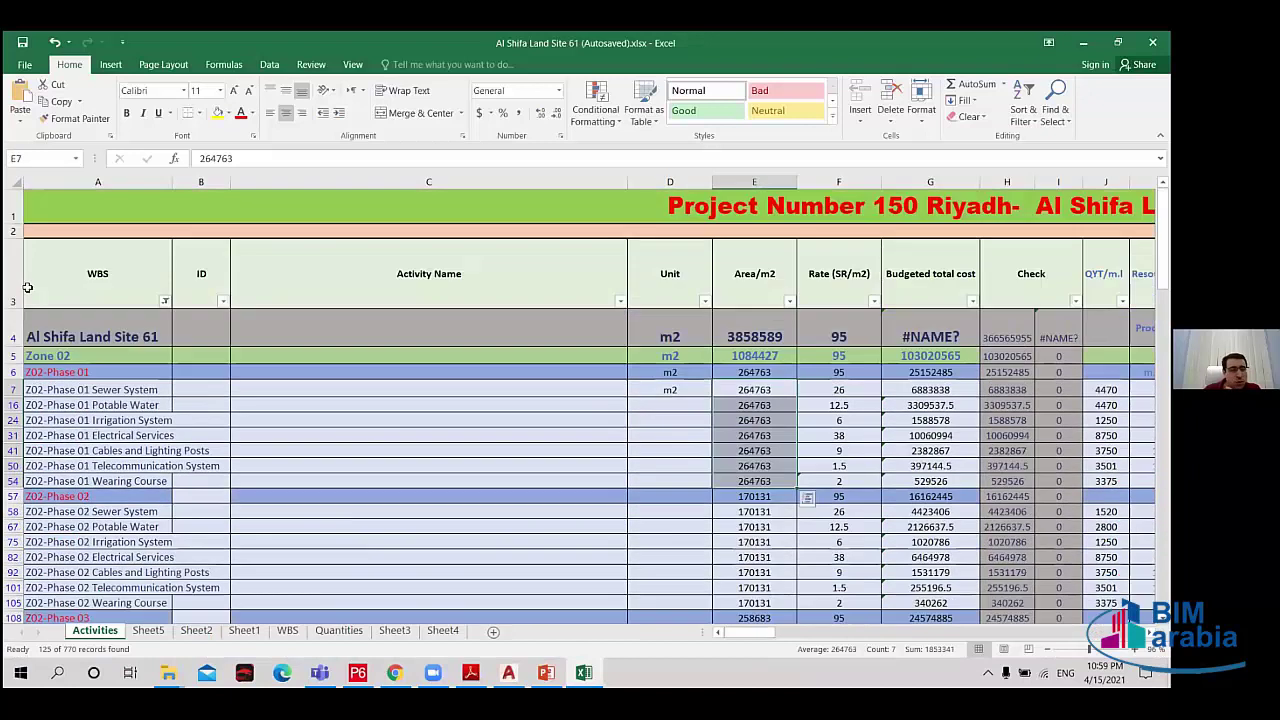
{"action": "left_click", "coordinate": [53, 355]}
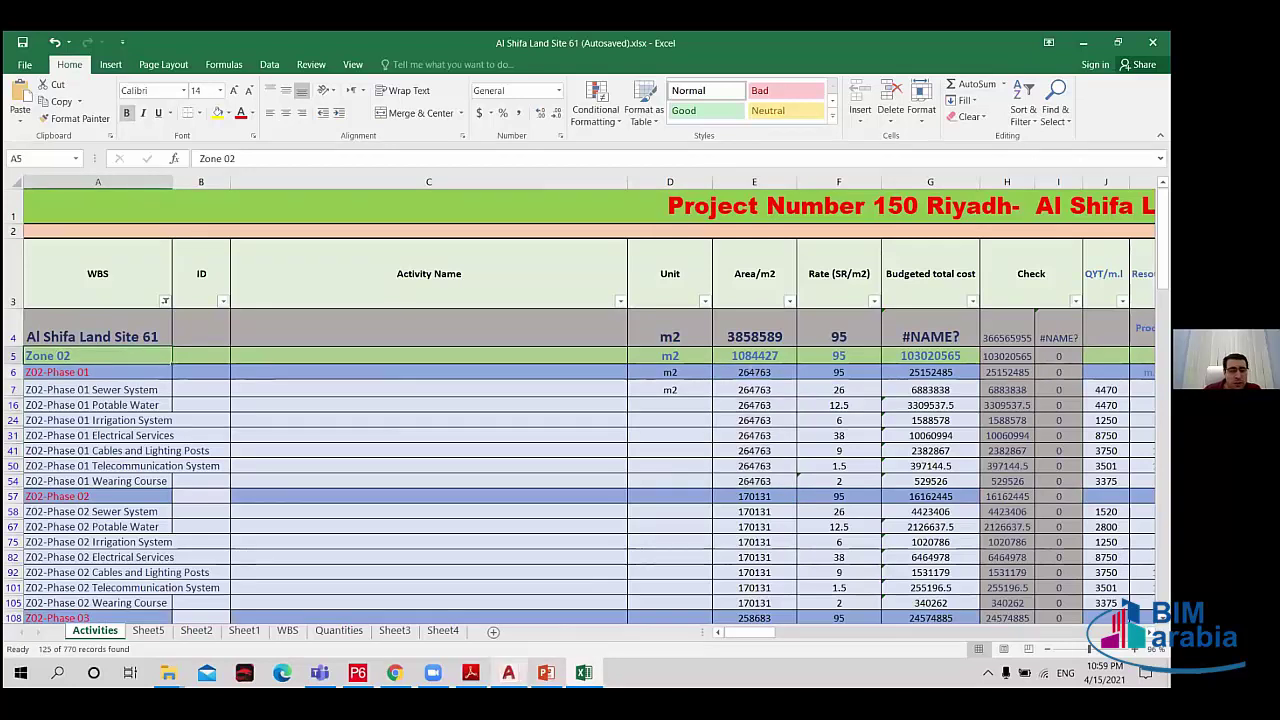
Switch to AutoCAD and draw a rectangle enclosing the cyan-outlined zone of the site layout.
{"action": "left_click", "coordinate": [508, 672]}
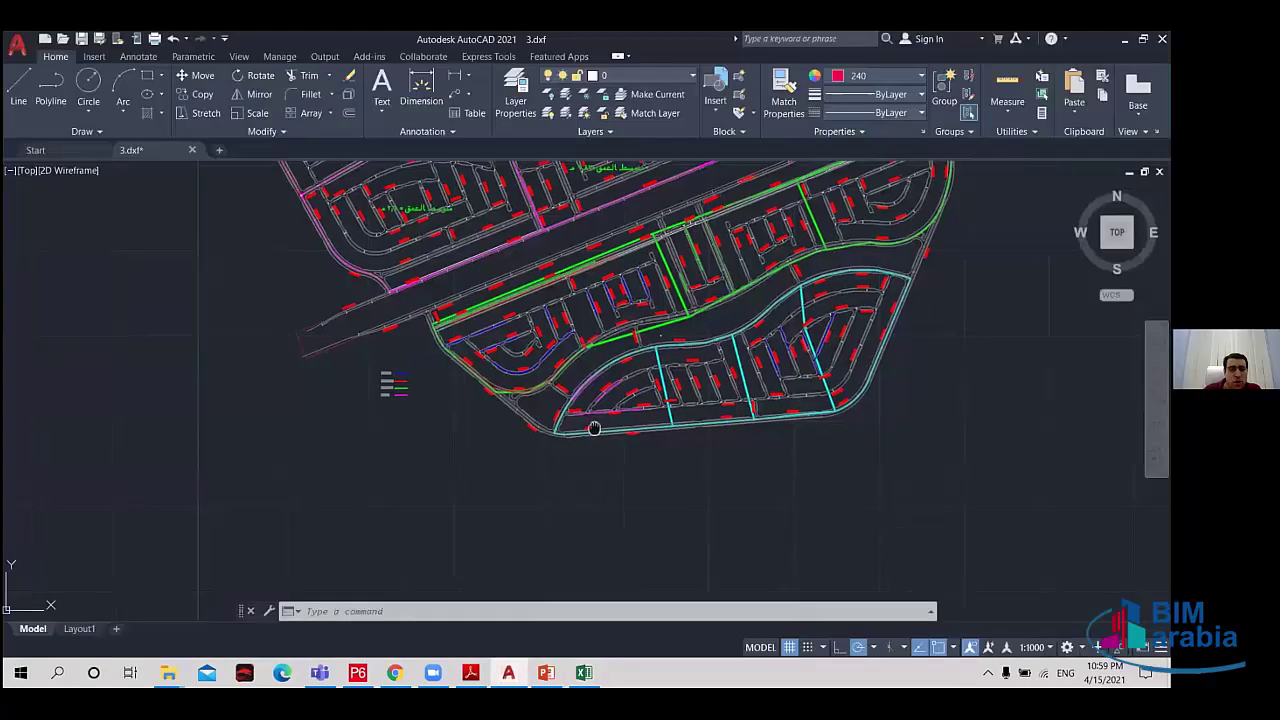
{"action": "mouse_move", "coordinate": [594, 426]}
{"action": "left_mouse_down"}
{"action": "mouse_move", "coordinate": [516, 446]}
{"action": "mouse_move", "coordinate": [423, 517]}
{"action": "left_mouse_up"}
{"action": "mouse_move", "coordinate": [520, 526]}
{"action": "left_mouse_down"}
{"action": "mouse_move", "coordinate": [495, 528]}
{"action": "mouse_move", "coordinate": [634, 449]}
{"action": "mouse_move", "coordinate": [603, 491]}
{"action": "mouse_move", "coordinate": [541, 516]}
{"action": "left_mouse_up"}
{"action": "key", "text": "Escape"}
{"action": "type", "text": "rec"}
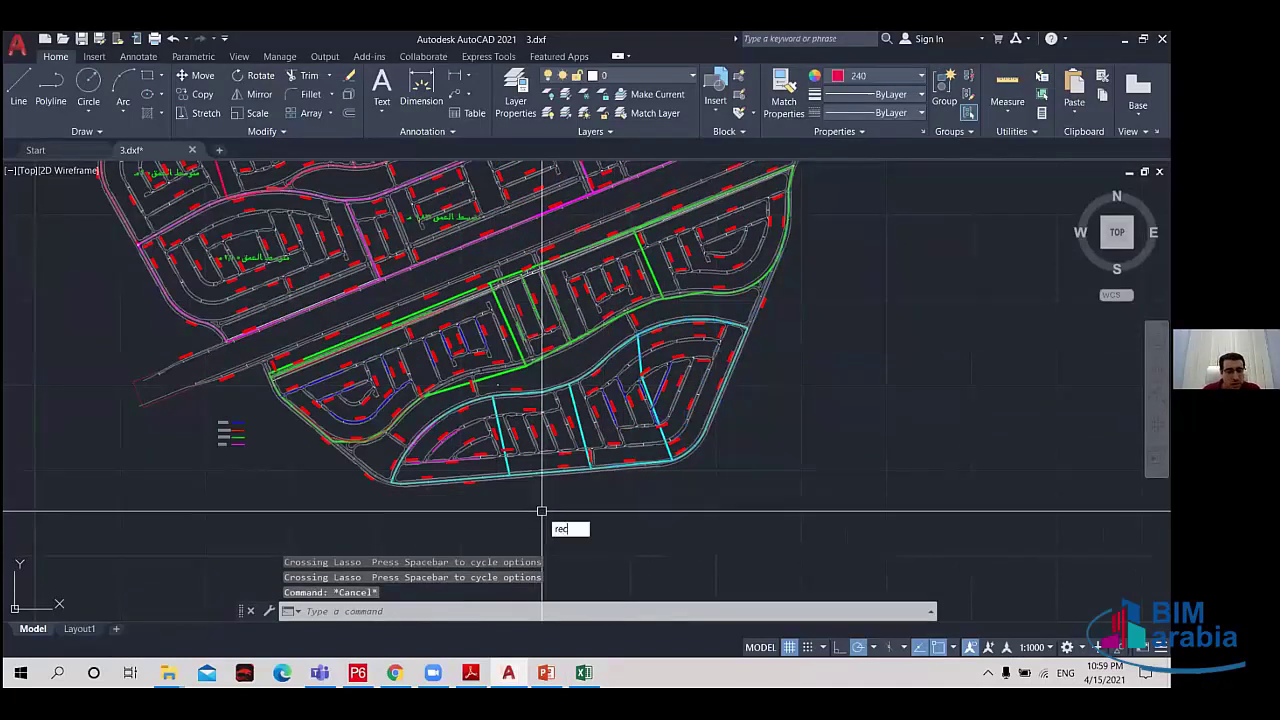
{"action": "key", "text": "Return"}
{"action": "left_click", "coordinate": [400, 558]}
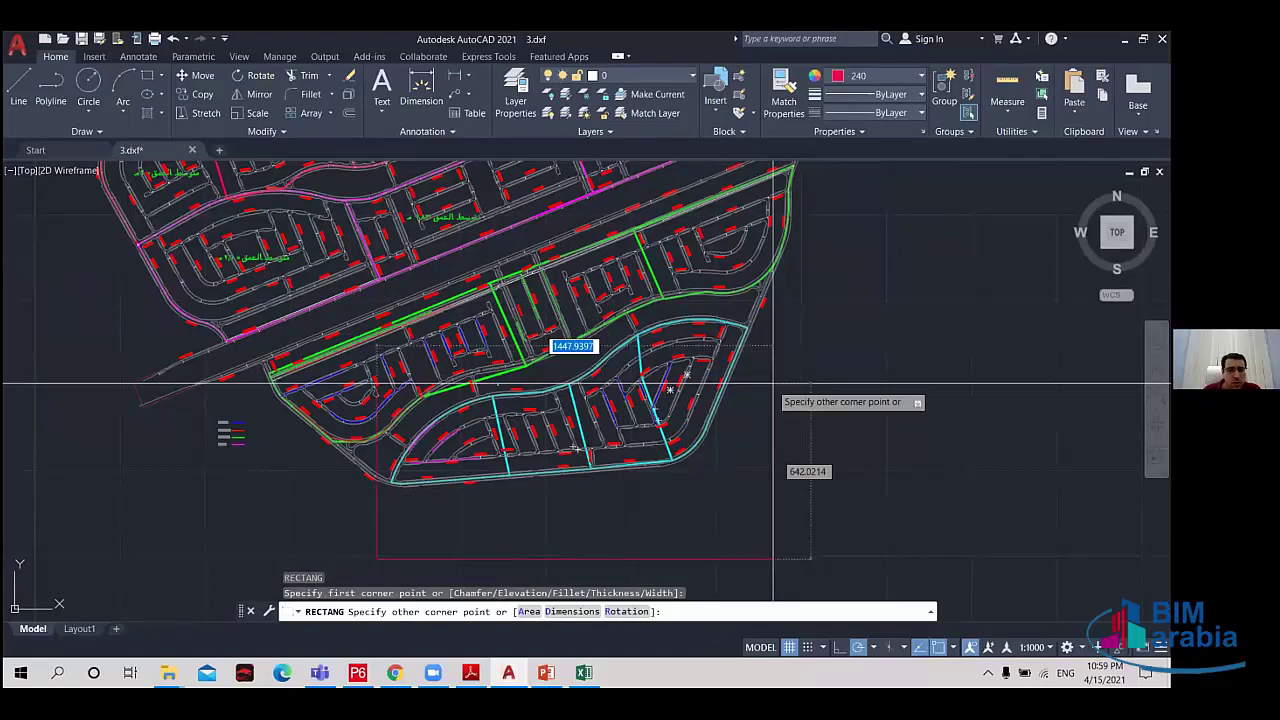
{"action": "left_click", "coordinate": [778, 323]}
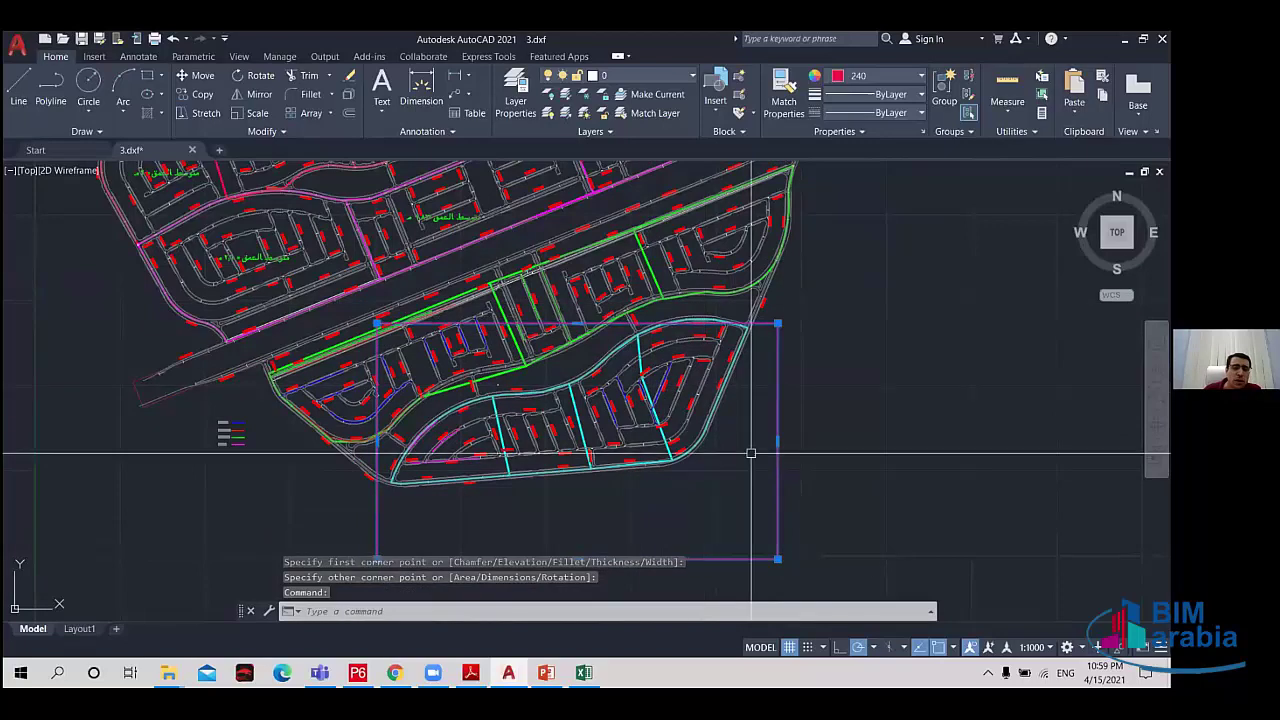
Inspect the phases inside the rectangle around the cyan-outlined zone and delete the rectangle.
{"action": "scroll", "coordinate": [488, 459], "scroll_direction": "up", "scroll_amount": 2}
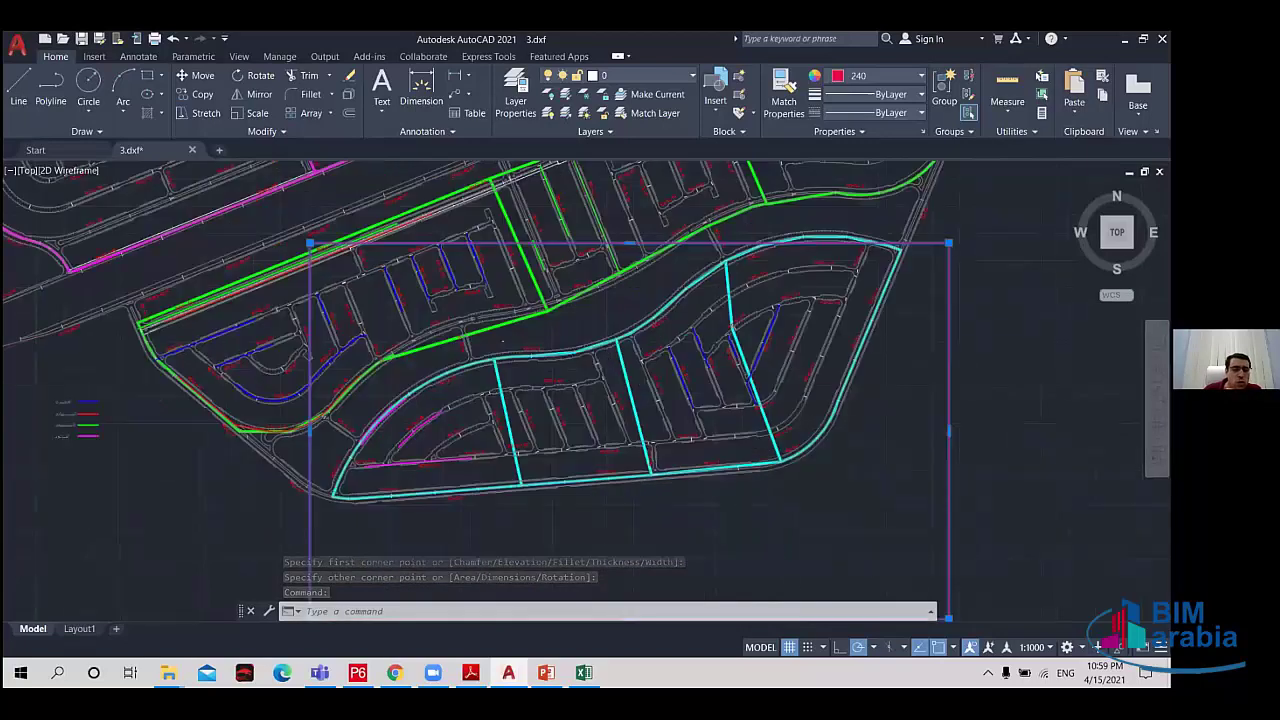
{"action": "scroll", "coordinate": [520, 412], "scroll_direction": "up", "scroll_amount": 2}
{"action": "scroll", "coordinate": [552, 417], "scroll_direction": "down", "scroll_amount": 2}
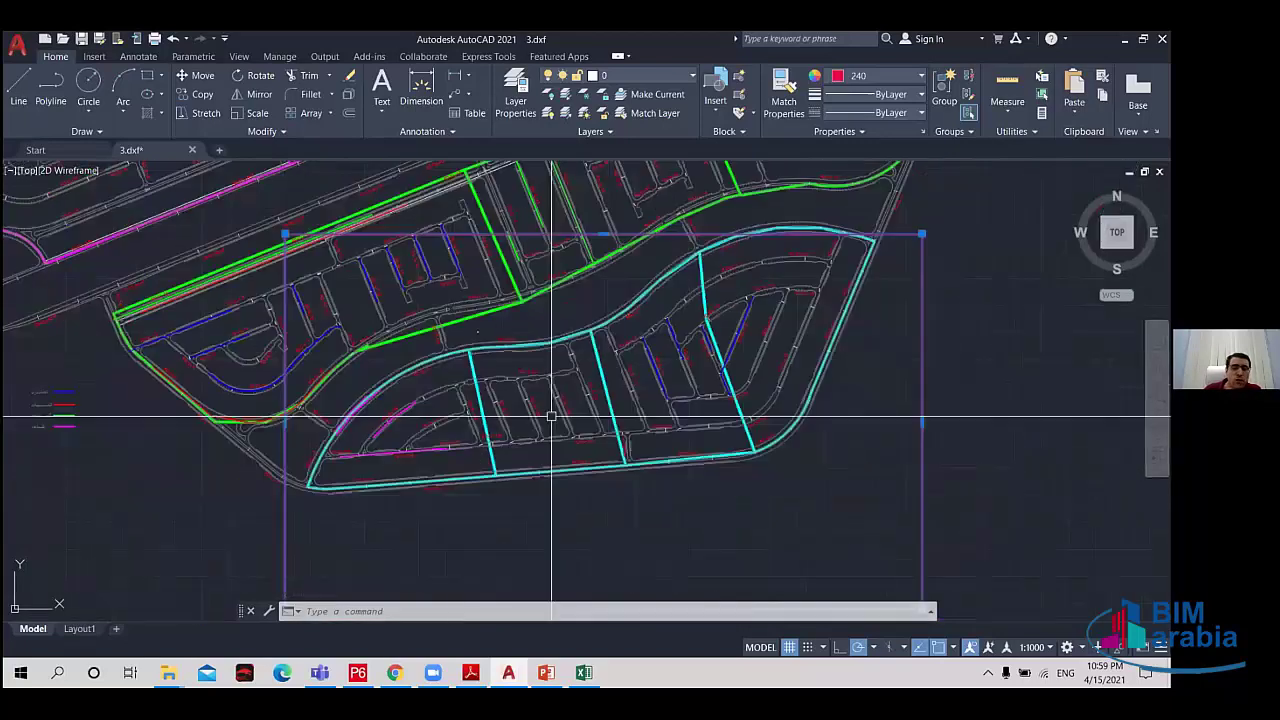
{"action": "scroll", "coordinate": [791, 401], "scroll_direction": "down", "scroll_amount": 4}
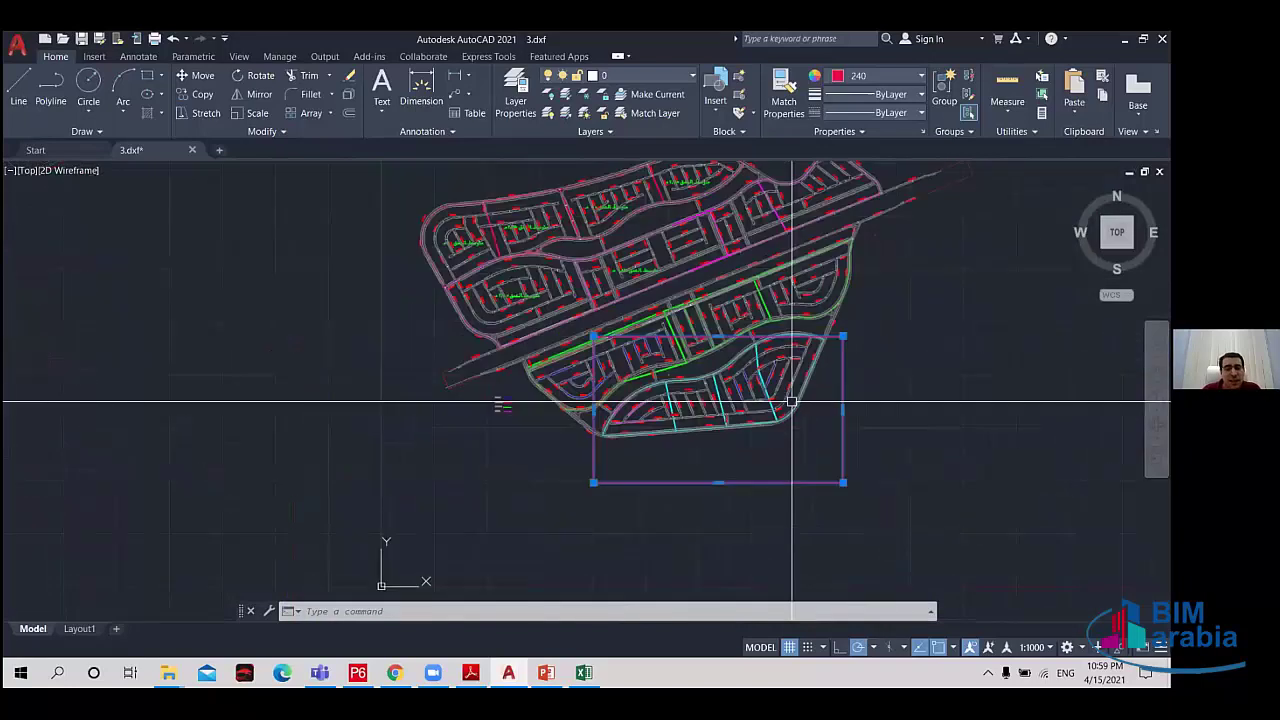
{"action": "key", "text": "Delete"}
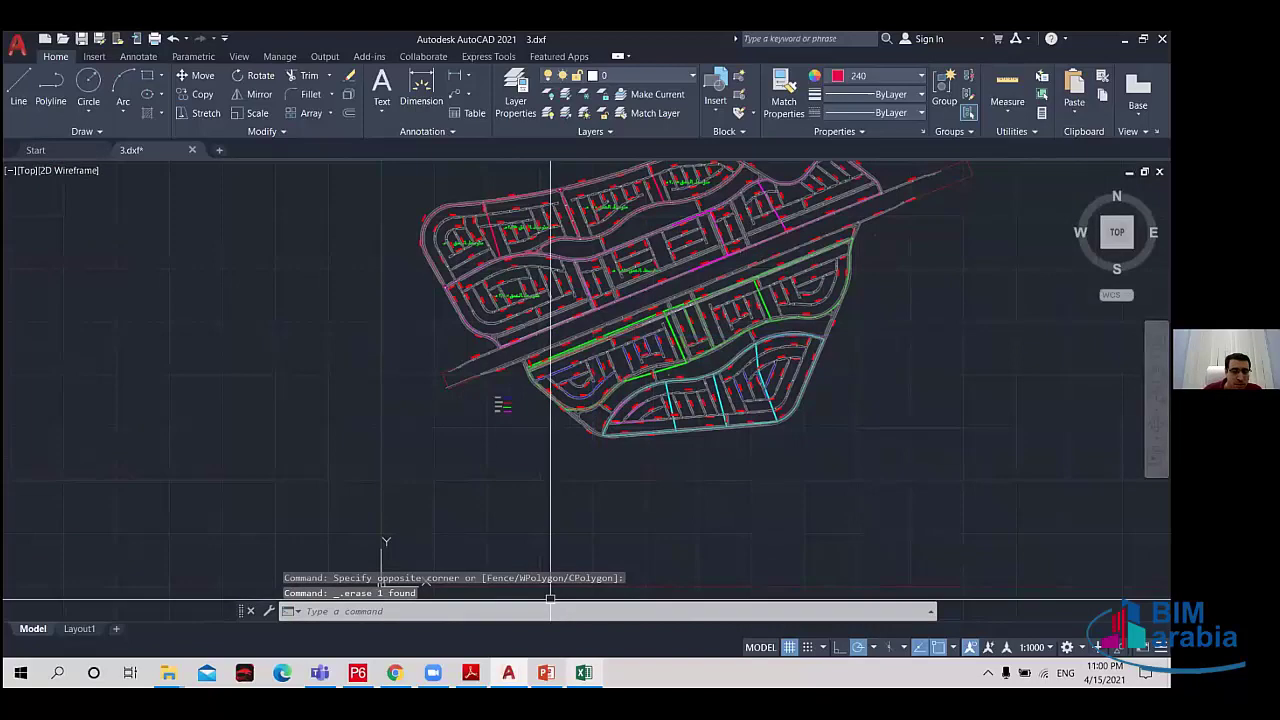
Switch to Excel and review the Zone 02 phase and network rows against their area, rate and cost columns.
{"action": "key", "text": "alt+Tab"}
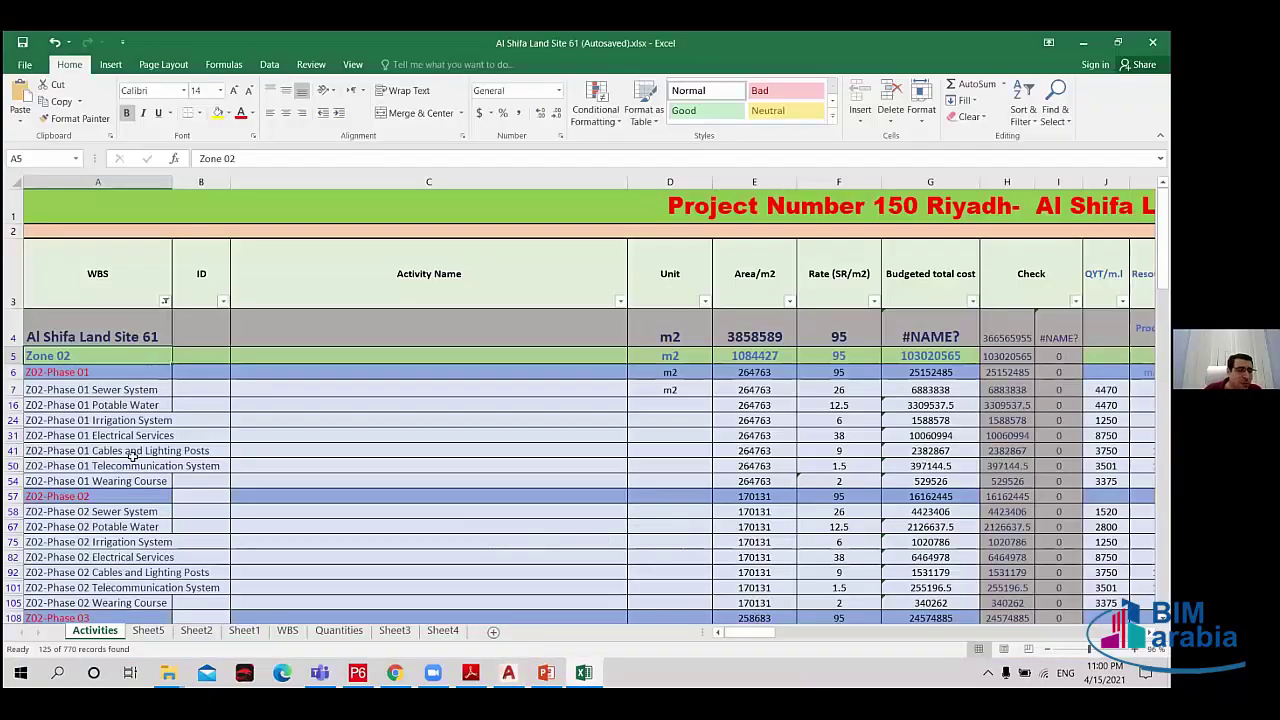
{"action": "scroll", "coordinate": [124, 453], "scroll_direction": "down", "scroll_amount": 1}
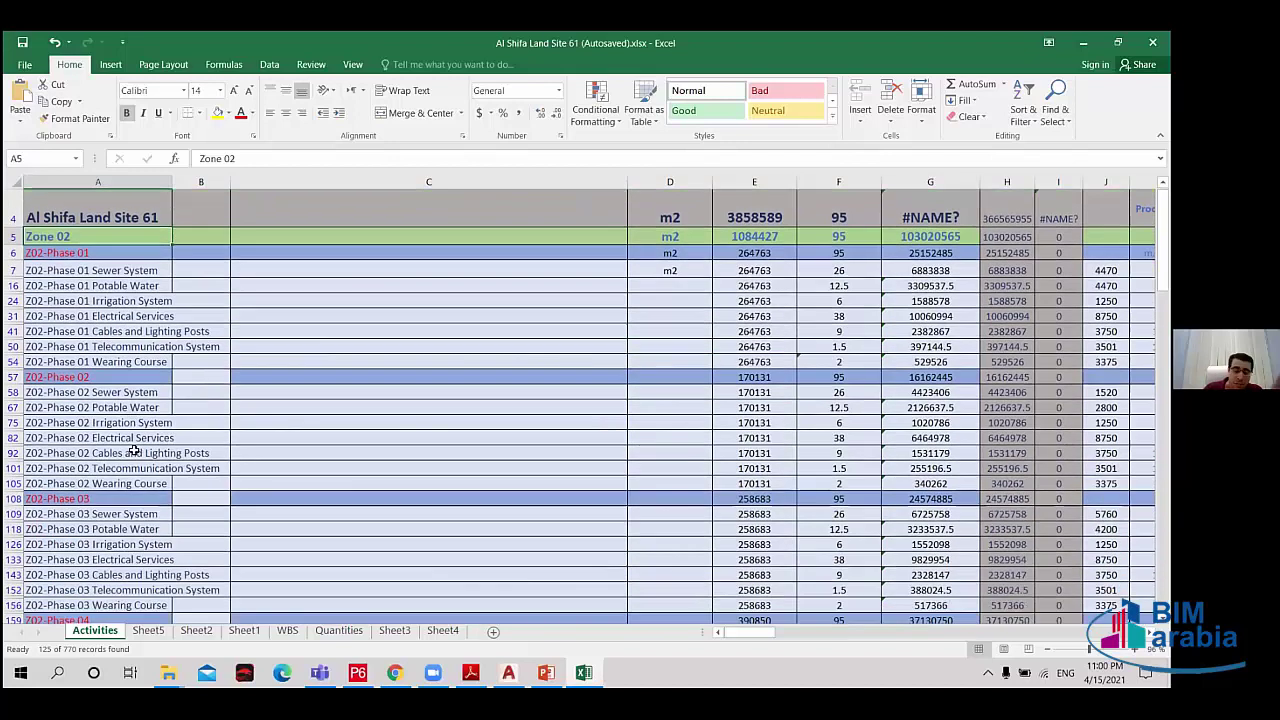
{"action": "scroll", "coordinate": [120, 440], "scroll_direction": "up", "scroll_amount": 1}
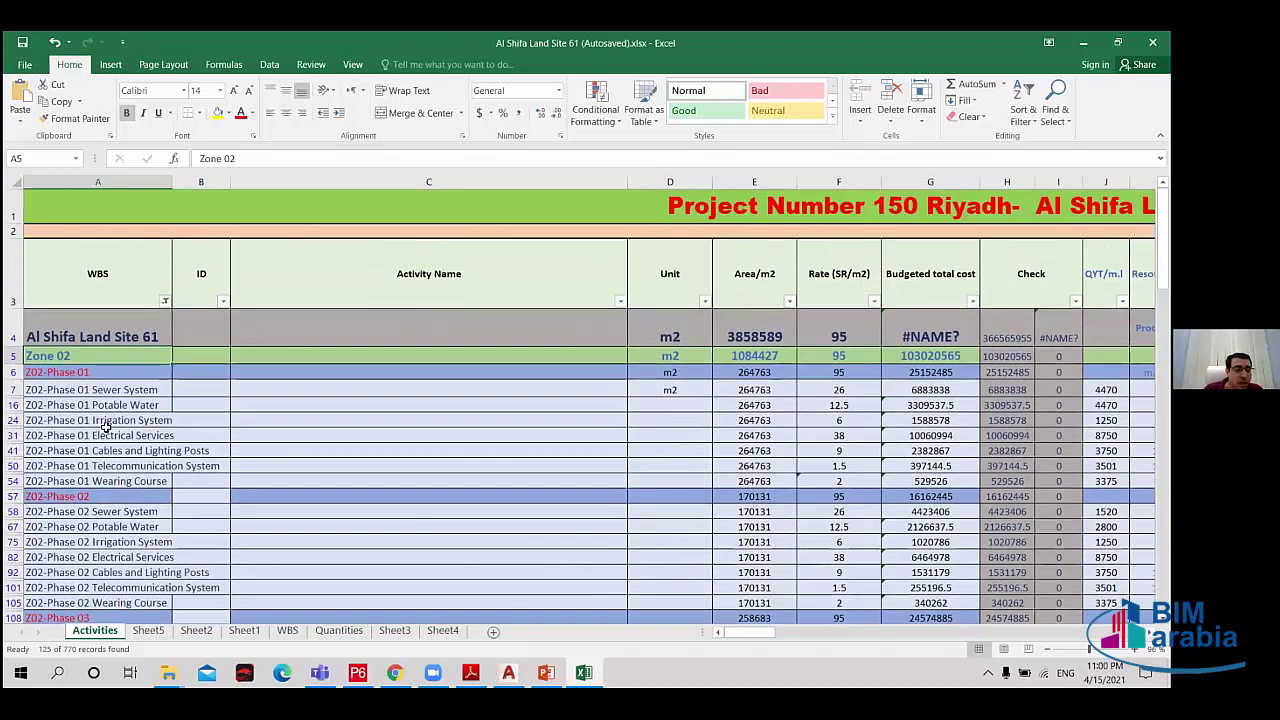
{"action": "scroll", "coordinate": [104, 427], "scroll_direction": "down", "scroll_amount": 1}
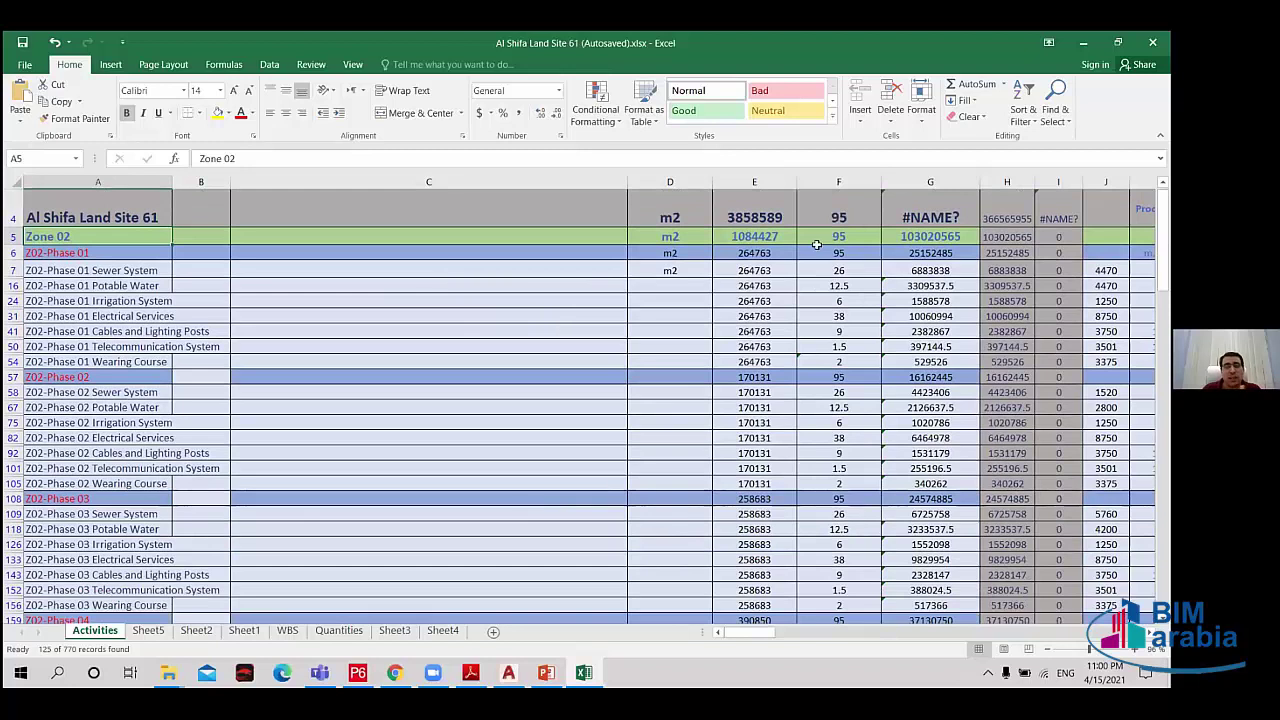
{"action": "scroll", "coordinate": [742, 352], "scroll_direction": "up", "scroll_amount": 1}
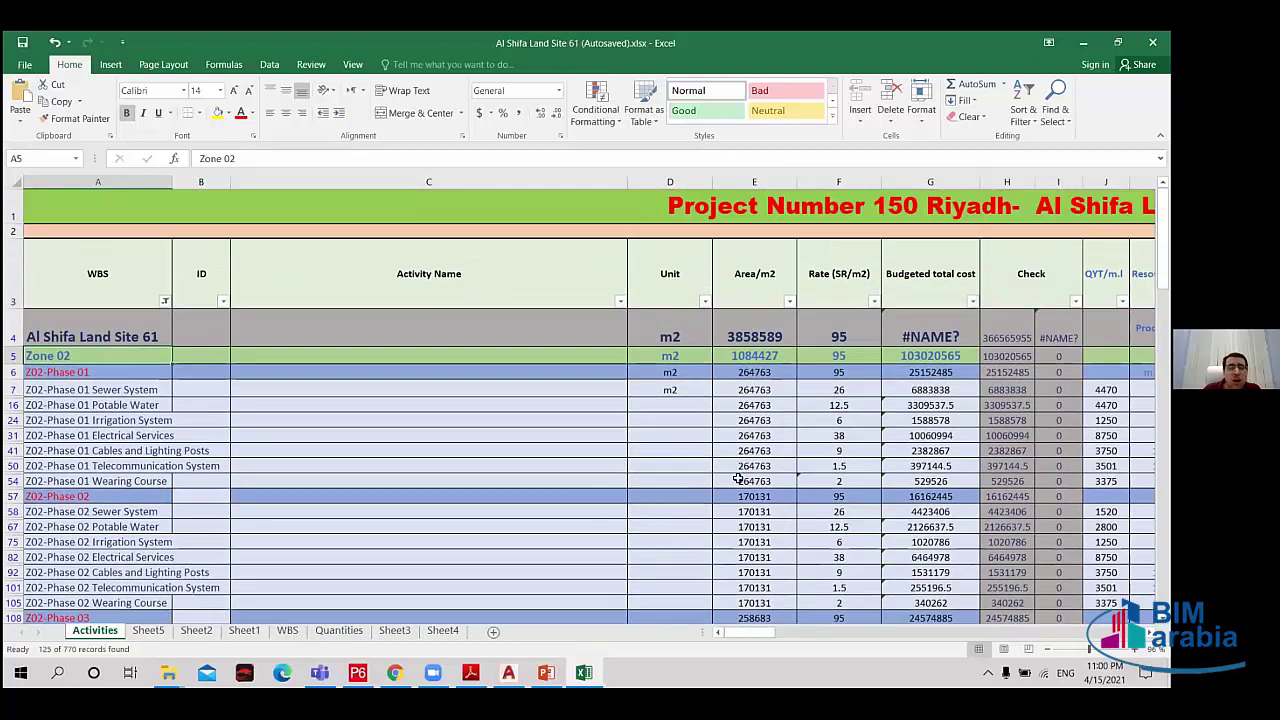
Check the Area/m2 cells of Z02 Phases 01 to 04 and the formula behind Zone 02's area.
{"action": "left_click", "coordinate": [752, 373]}
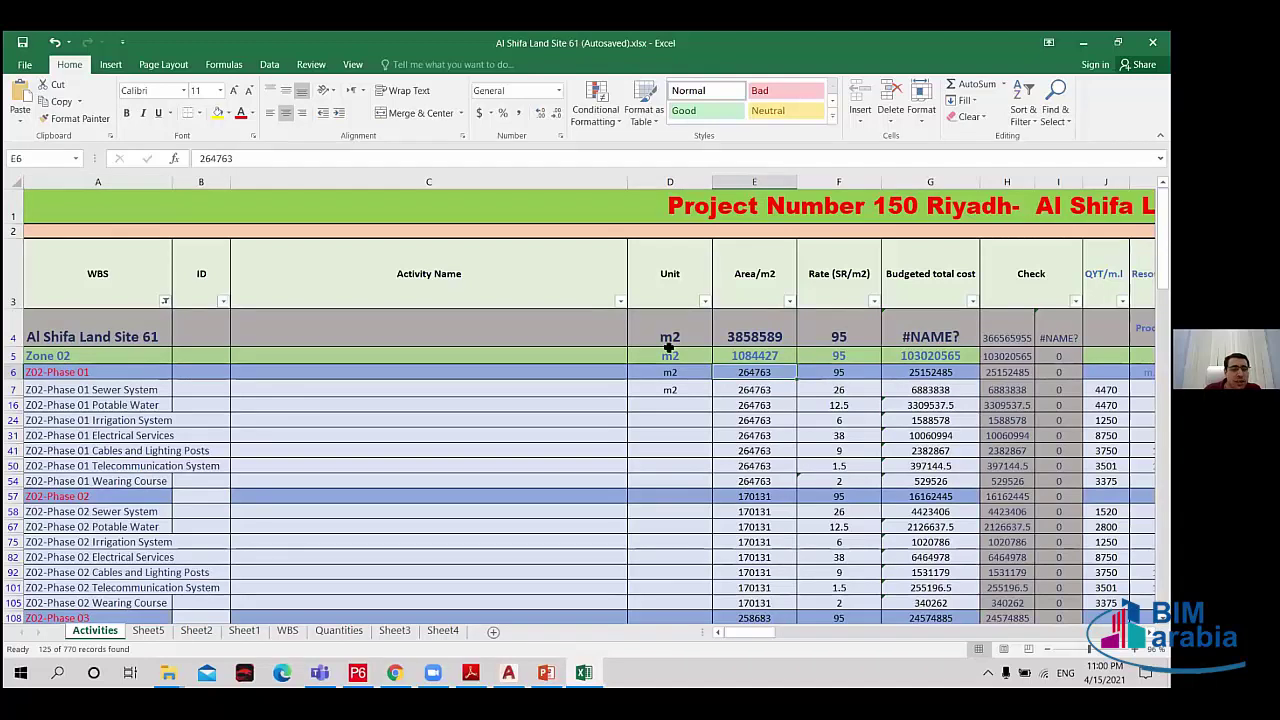
{"action": "left_click", "coordinate": [752, 355]}
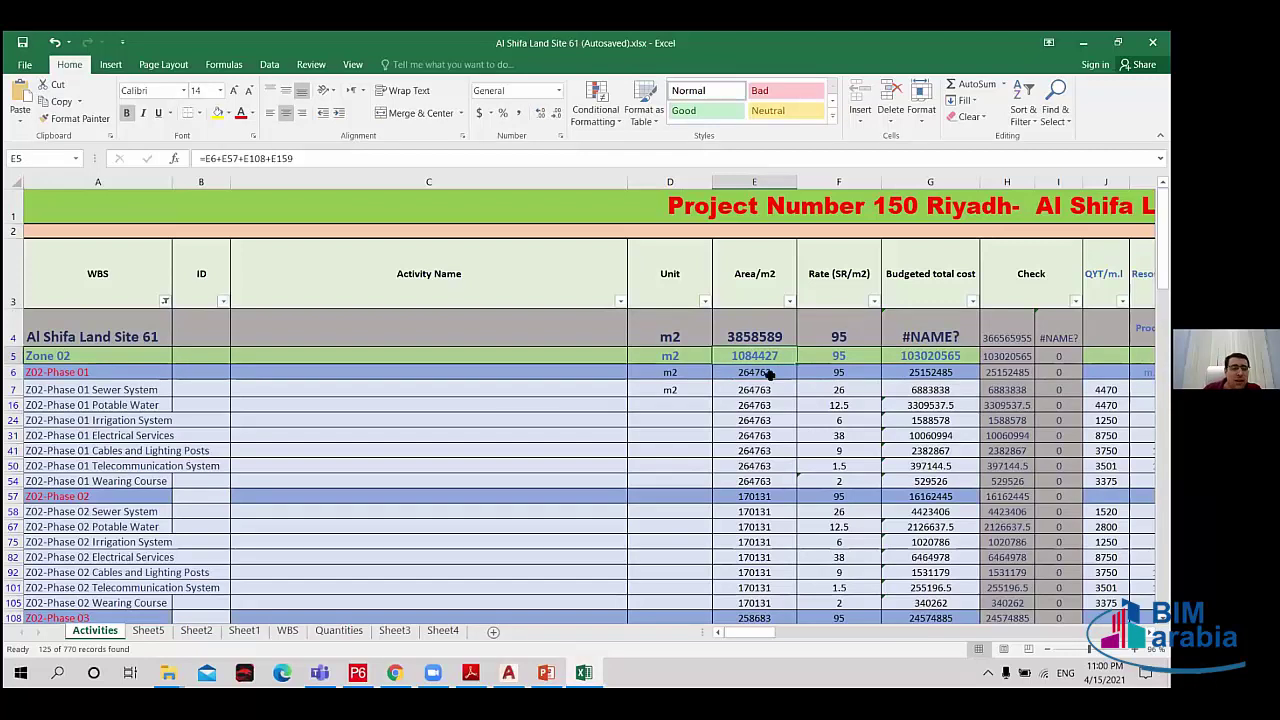
{"action": "left_click", "coordinate": [769, 374]}
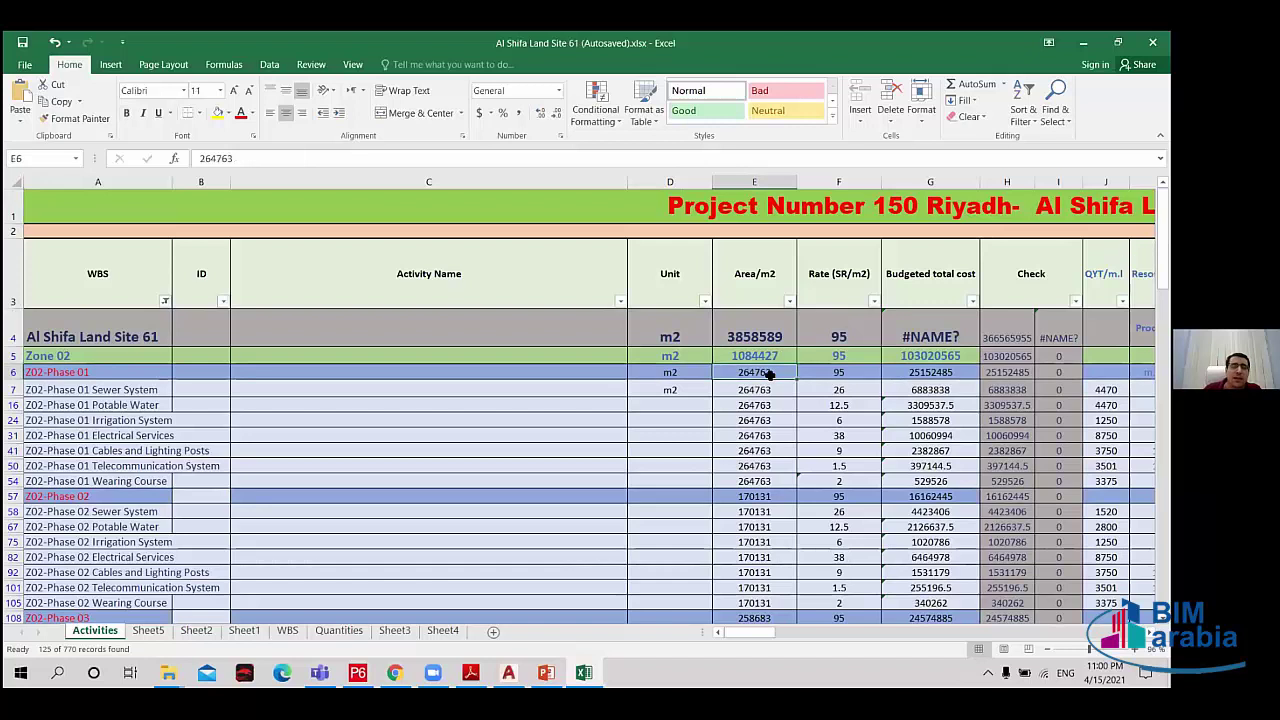
{"action": "scroll", "coordinate": [768, 375], "scroll_direction": "down", "scroll_amount": 2}
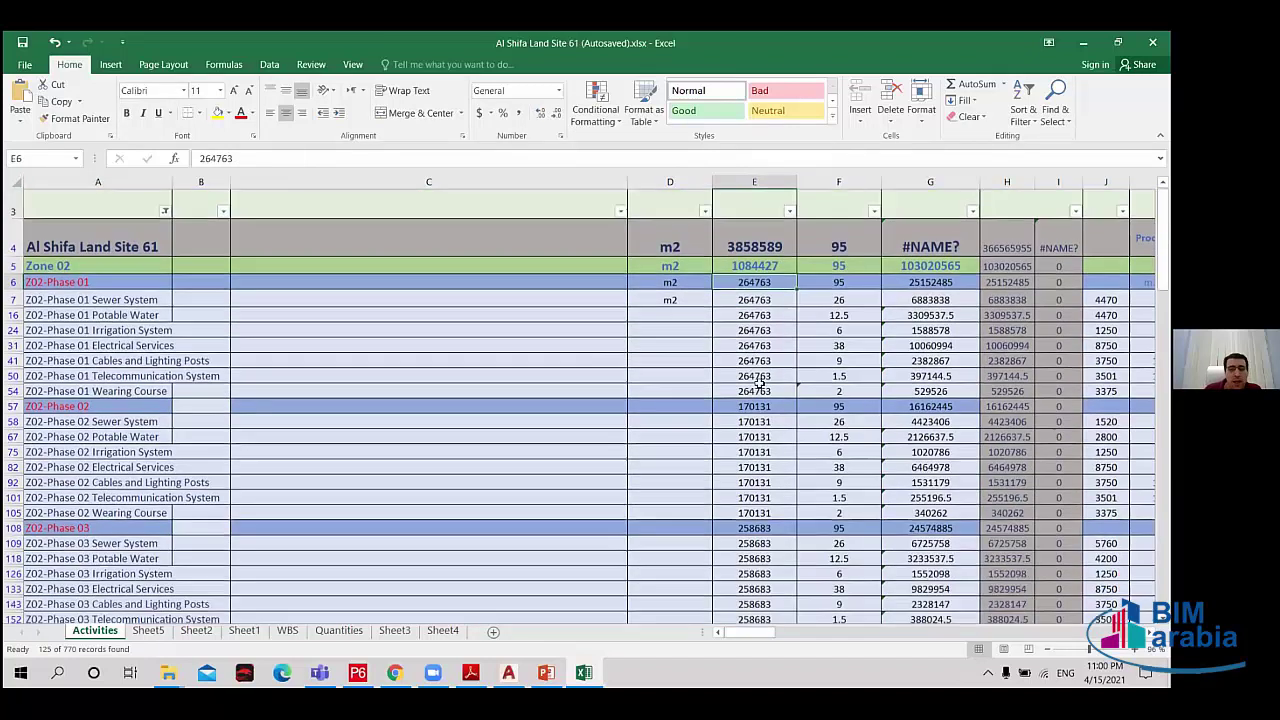
{"action": "left_click", "coordinate": [764, 377]}
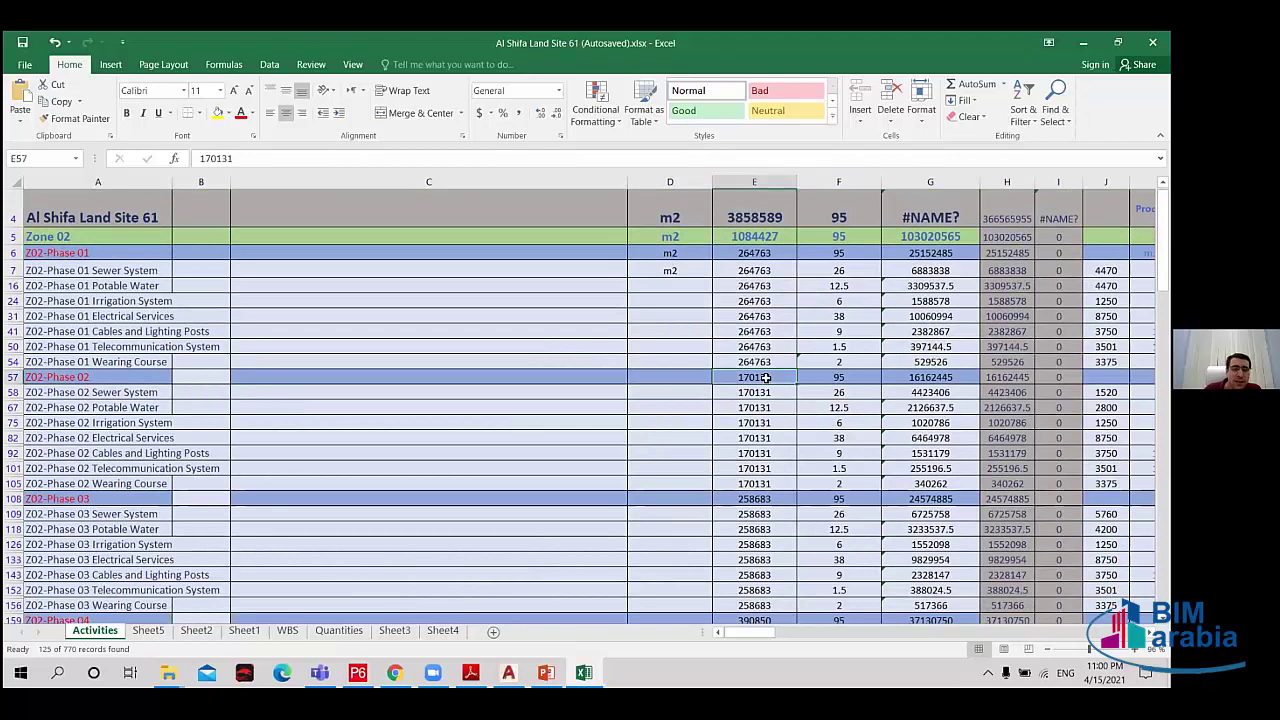
{"action": "left_click", "coordinate": [762, 497]}
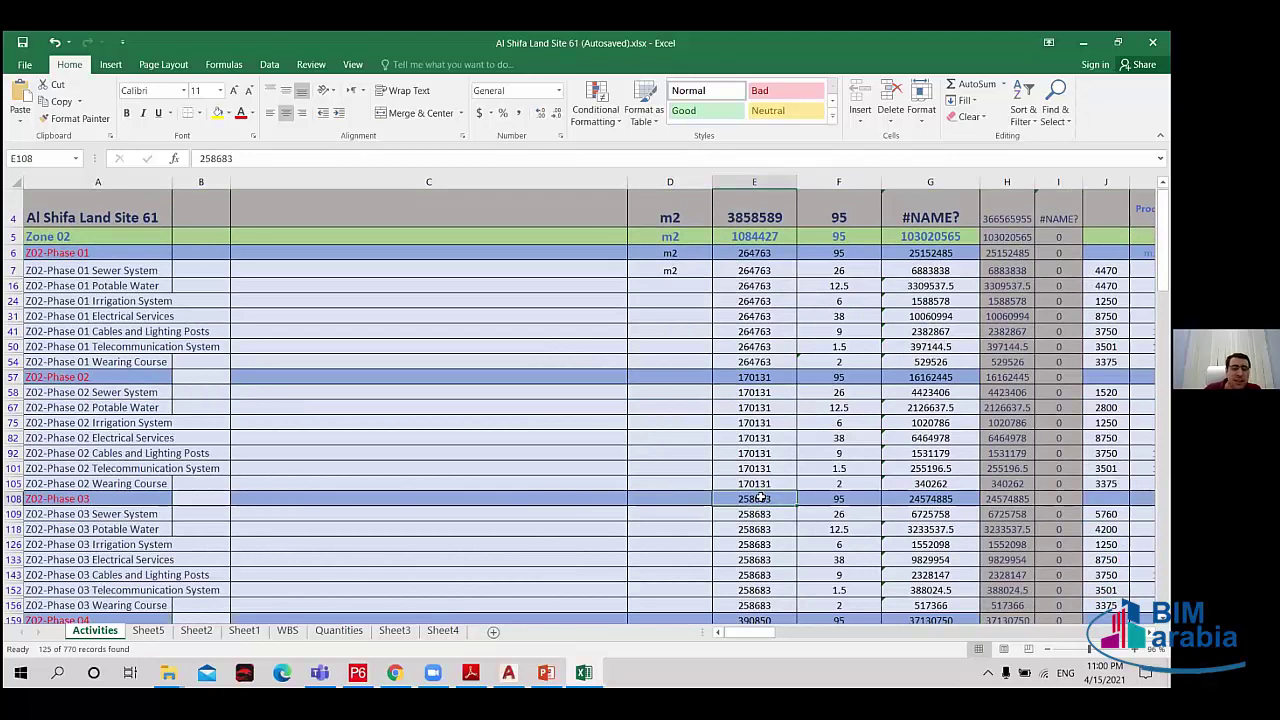
{"action": "scroll", "coordinate": [762, 500], "scroll_direction": "down", "scroll_amount": 1}
{"action": "left_click", "coordinate": [759, 533]}
{"action": "scroll", "coordinate": [759, 533], "scroll_direction": "up", "scroll_amount": 3}
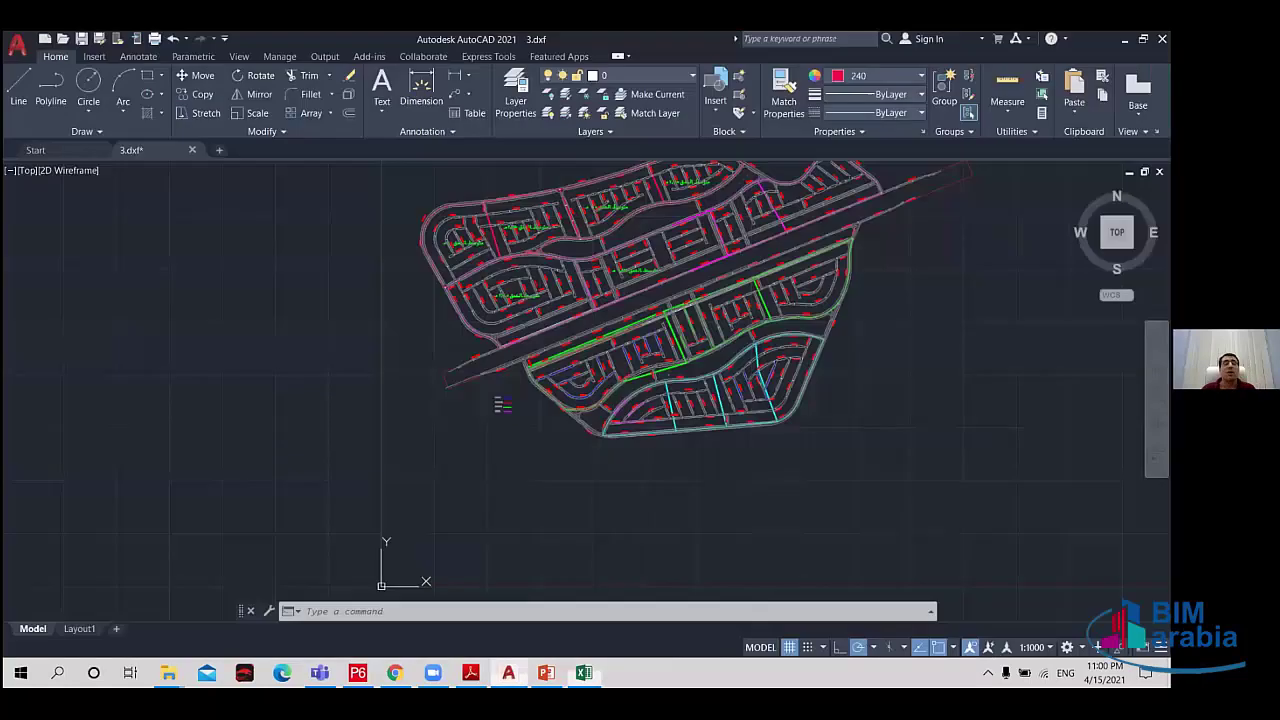
In AutoCAD, select the boundary of the second phase in the cyan-outlined zone to examine its extent, and clear the selection.
{"action": "scroll", "coordinate": [652, 419], "scroll_direction": "up", "scroll_amount": 2}
{"action": "scroll", "coordinate": [661, 453], "scroll_direction": "up", "scroll_amount": 3}
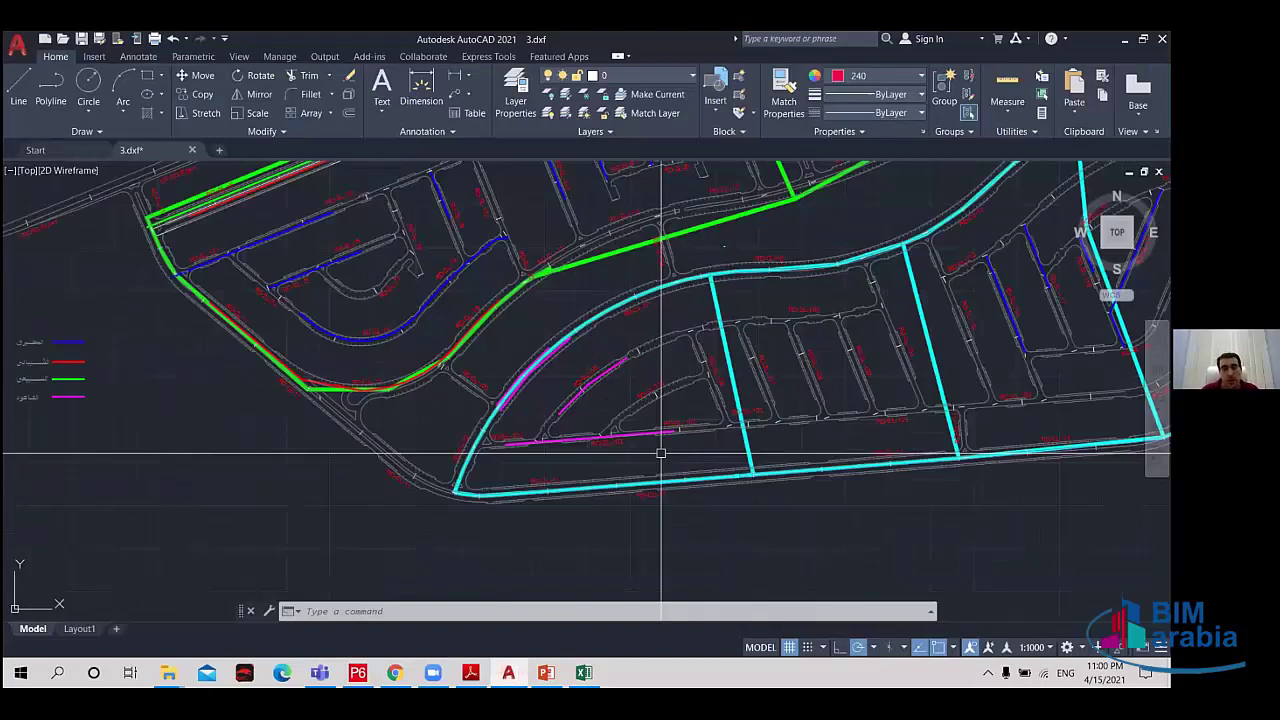
{"action": "left_click", "coordinate": [747, 445]}
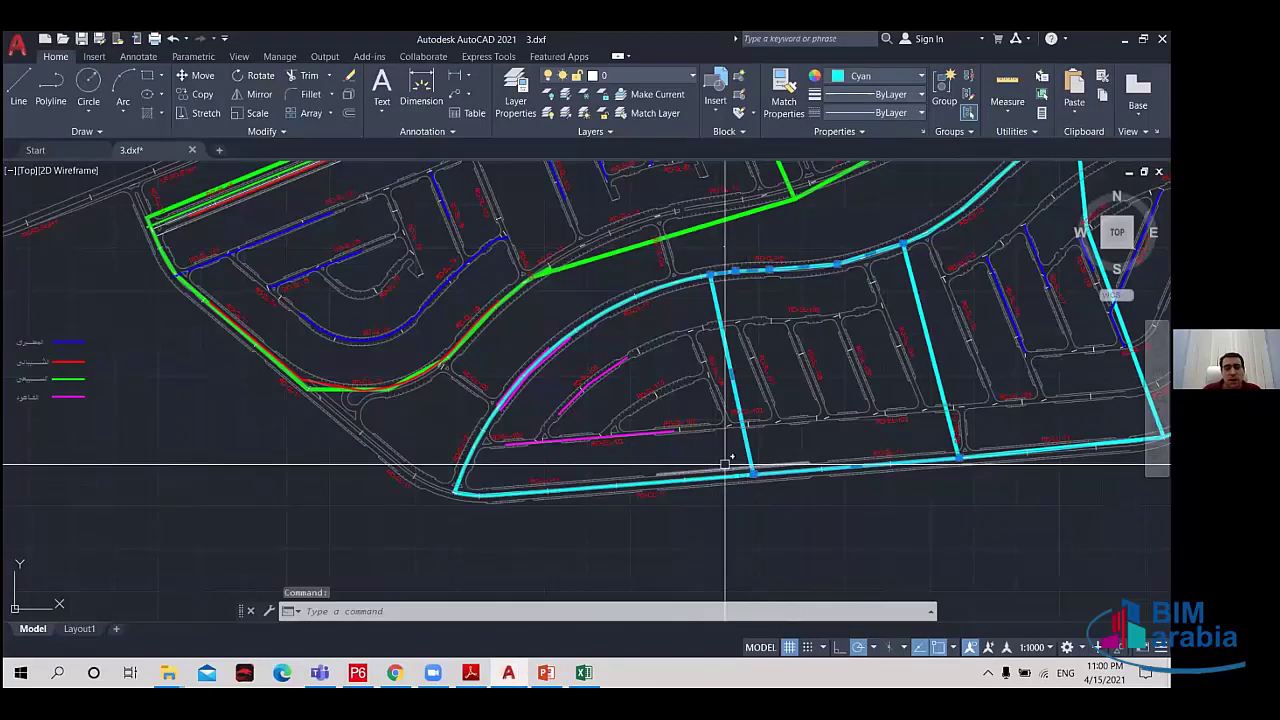
{"action": "scroll", "coordinate": [725, 465], "scroll_direction": "down", "scroll_amount": 2}
{"action": "left_click_drag", "start_coordinate": [806, 431], "coordinate": [772, 428]}
{"action": "scroll", "coordinate": [611, 480], "scroll_direction": "up", "scroll_amount": 2}
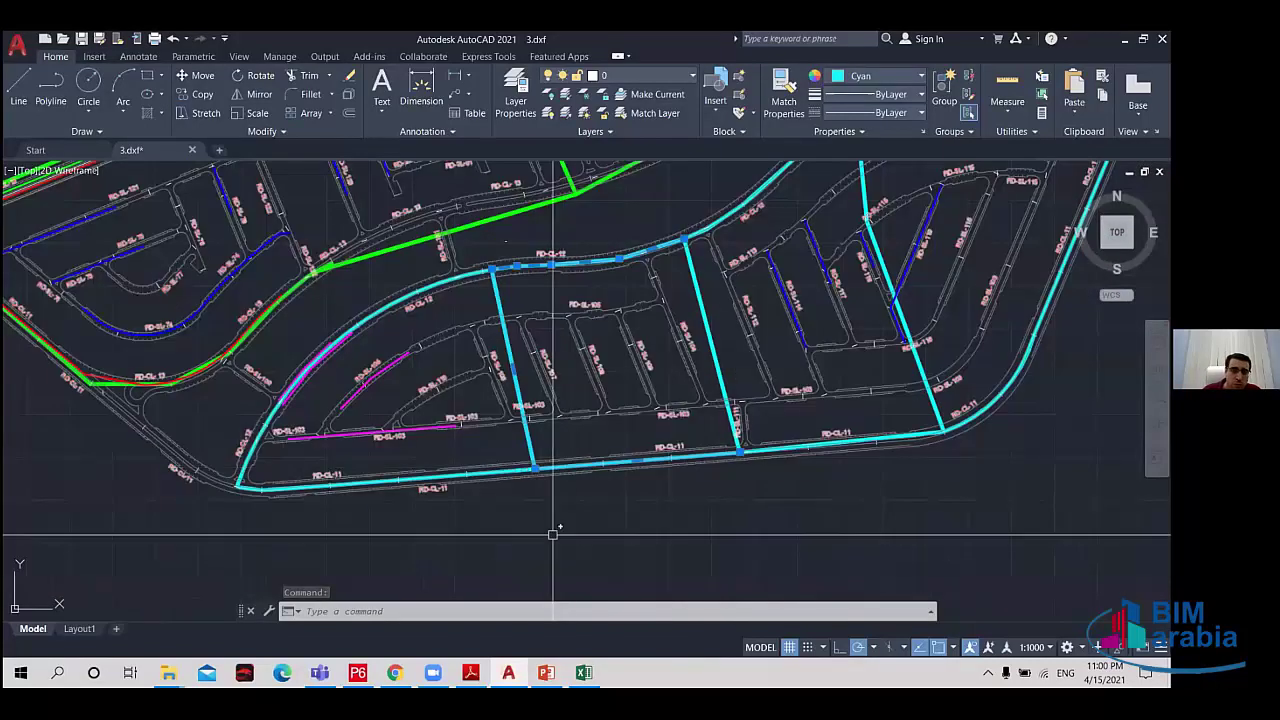
{"action": "key", "text": "Escape"}
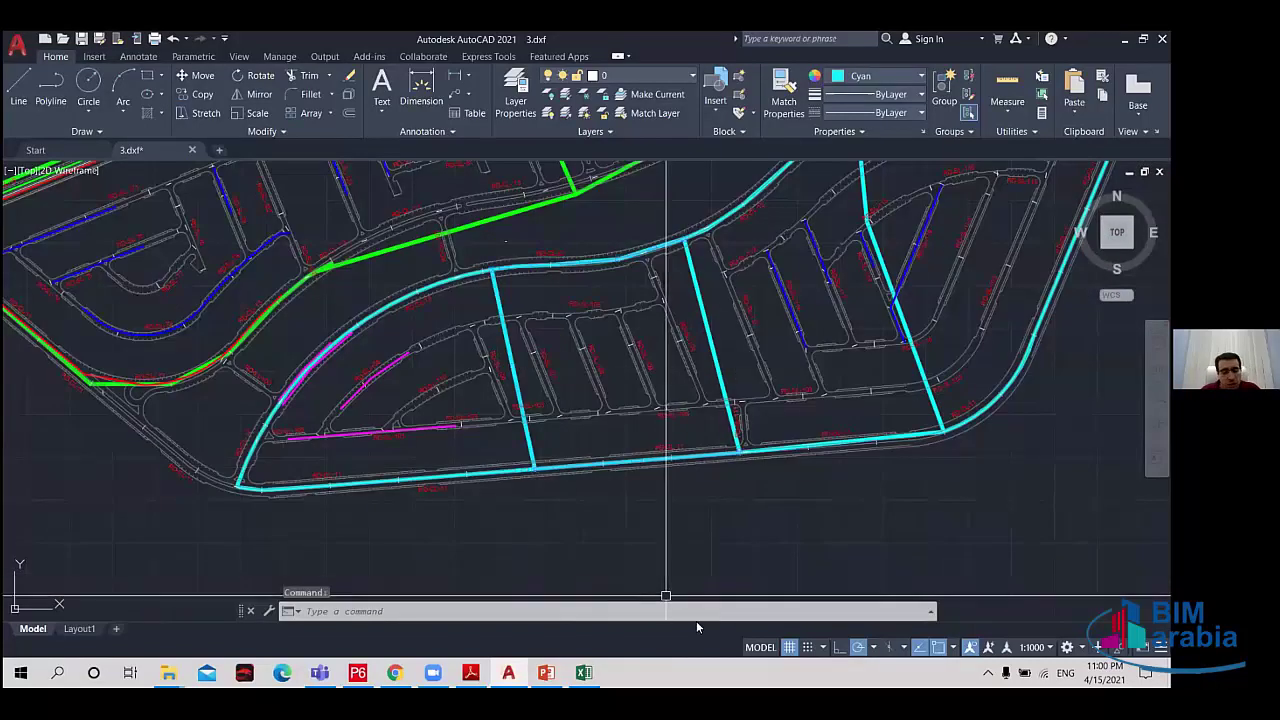
Draw a polyline along the boundary corners of the second phase in the cyan-outlined zone, closing back near its southwest corner.
{"action": "type", "text": "PL"}
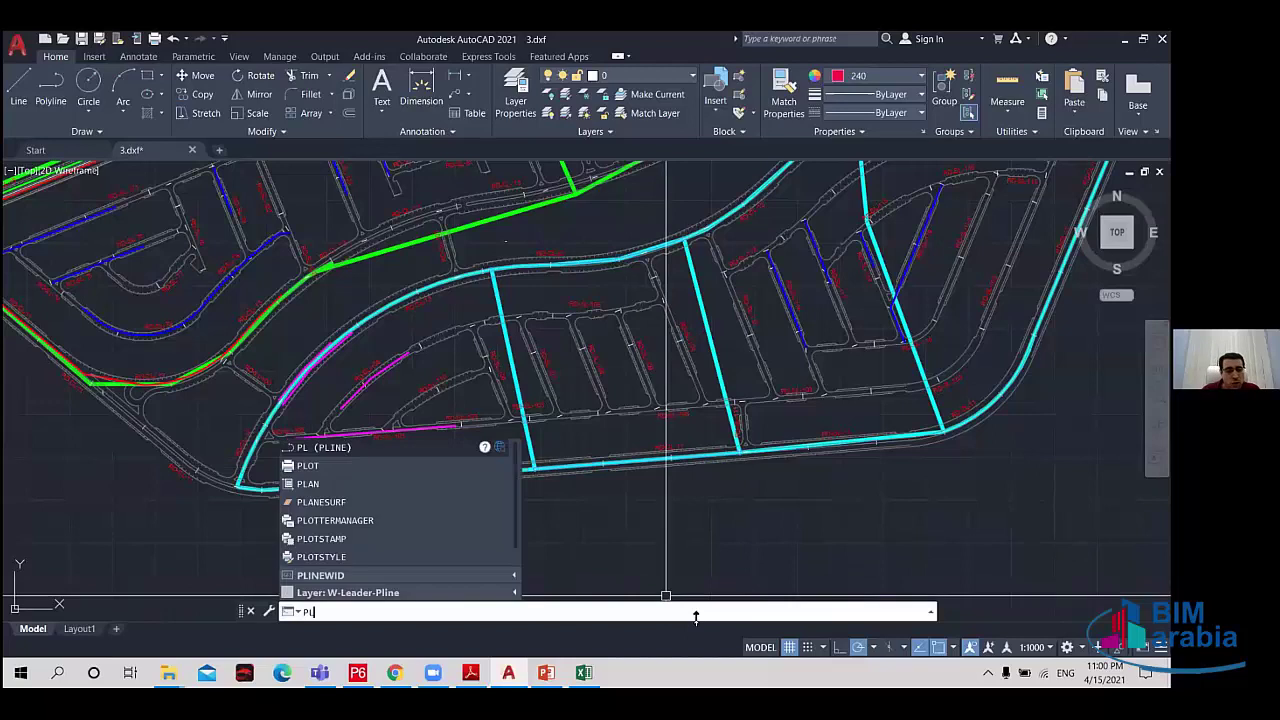
{"action": "key", "text": "Return"}
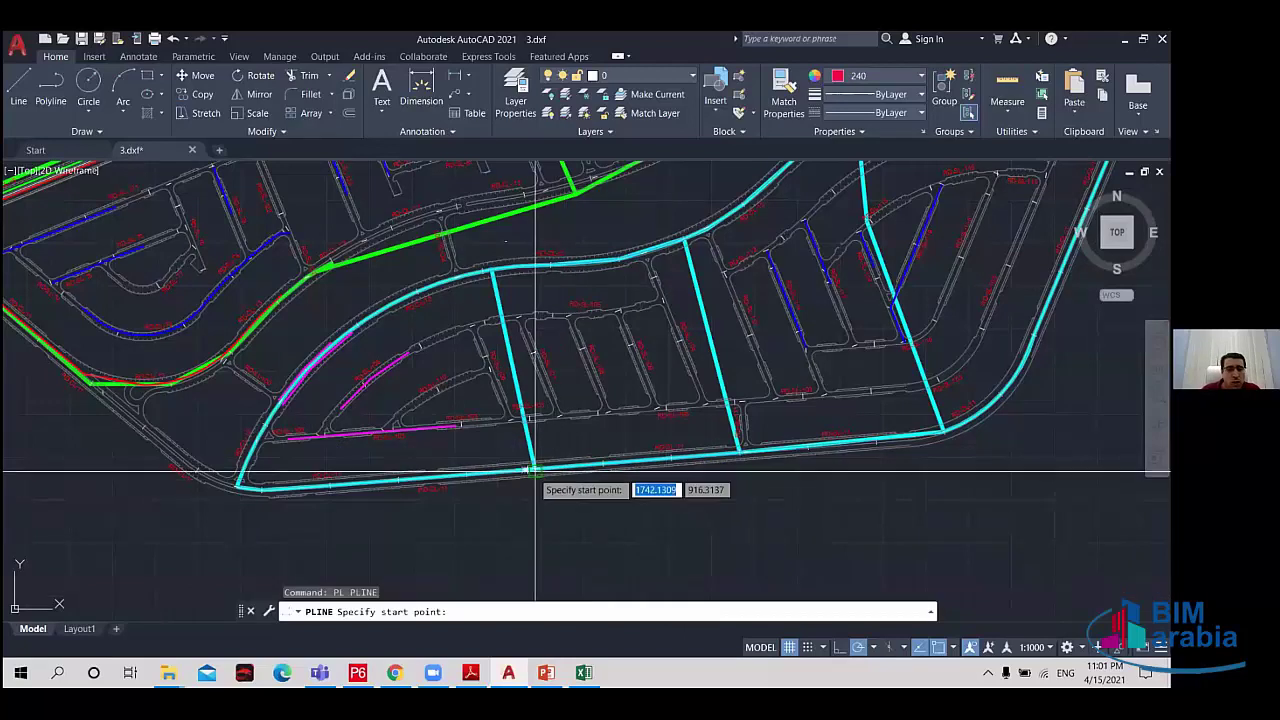
{"action": "left_click", "coordinate": [535, 470]}
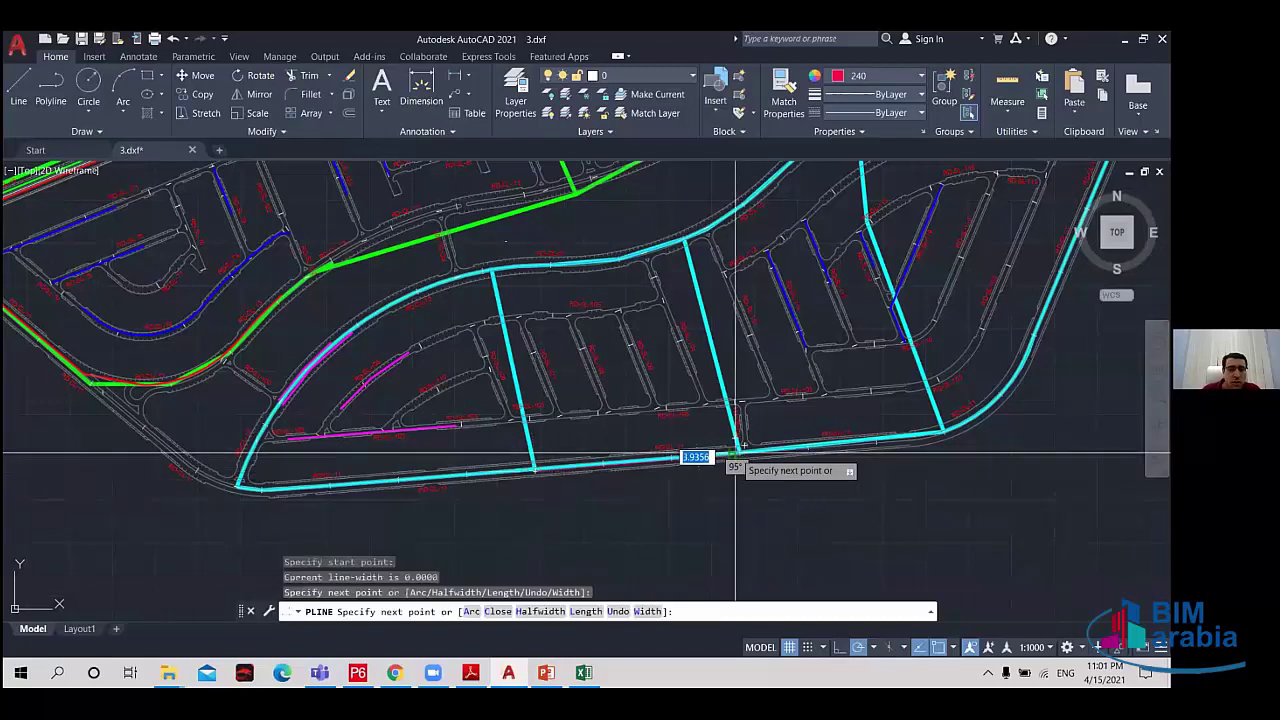
{"action": "left_click", "coordinate": [736, 456]}
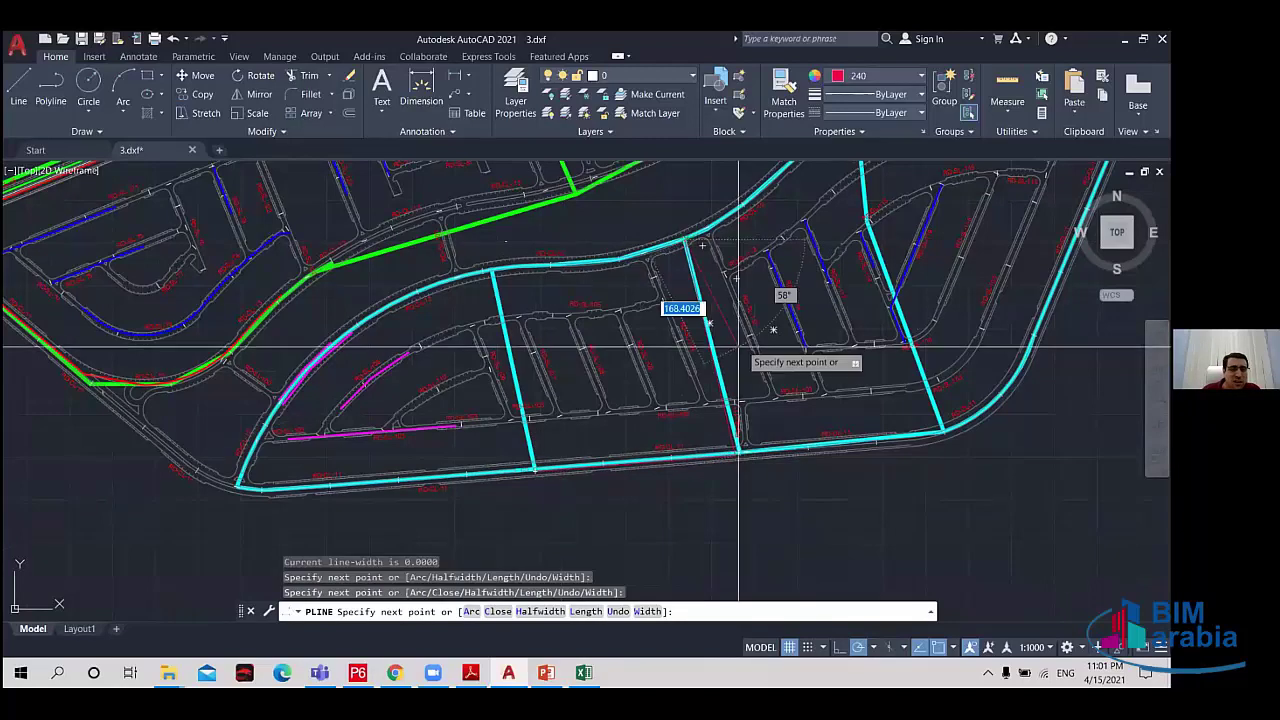
{"action": "left_click", "coordinate": [492, 270]}
{"action": "scroll", "coordinate": [496, 276], "scroll_direction": "up", "scroll_amount": 1}
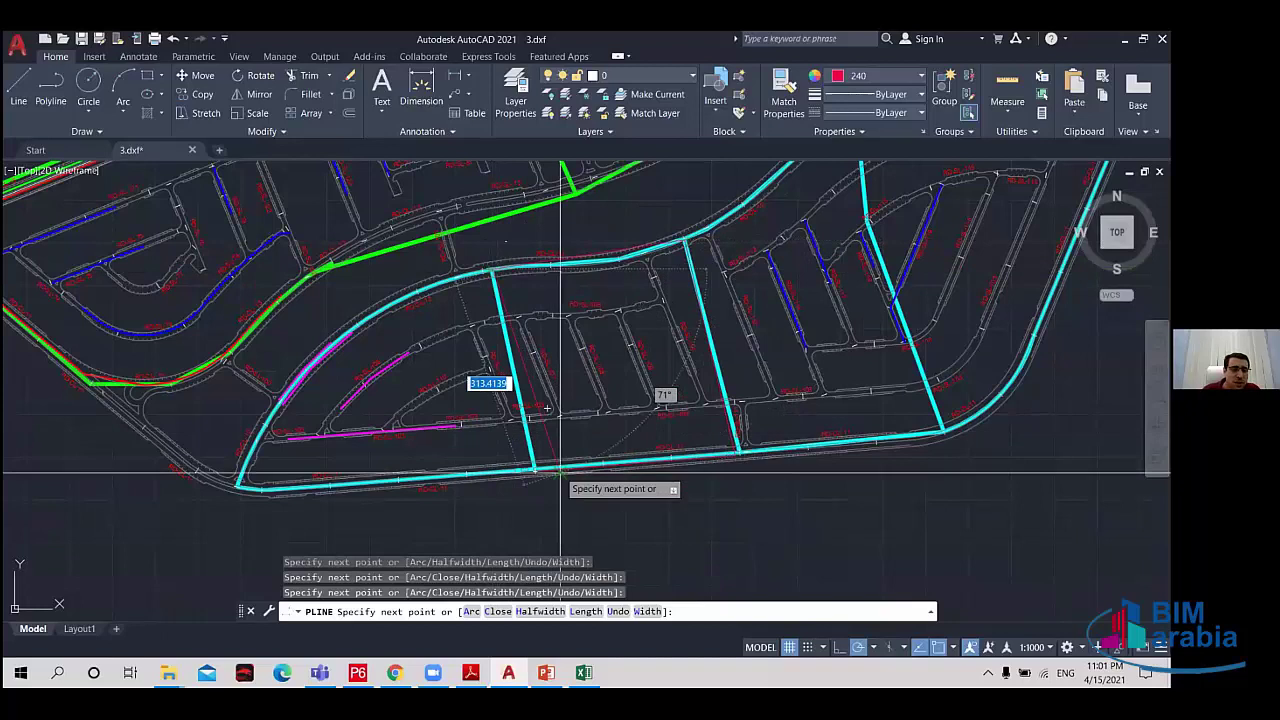
{"action": "scroll", "coordinate": [560, 480], "scroll_direction": "up", "scroll_amount": 2}
{"action": "scroll", "coordinate": [520, 470], "scroll_direction": "up", "scroll_amount": 3}
{"action": "key", "text": "Return"}
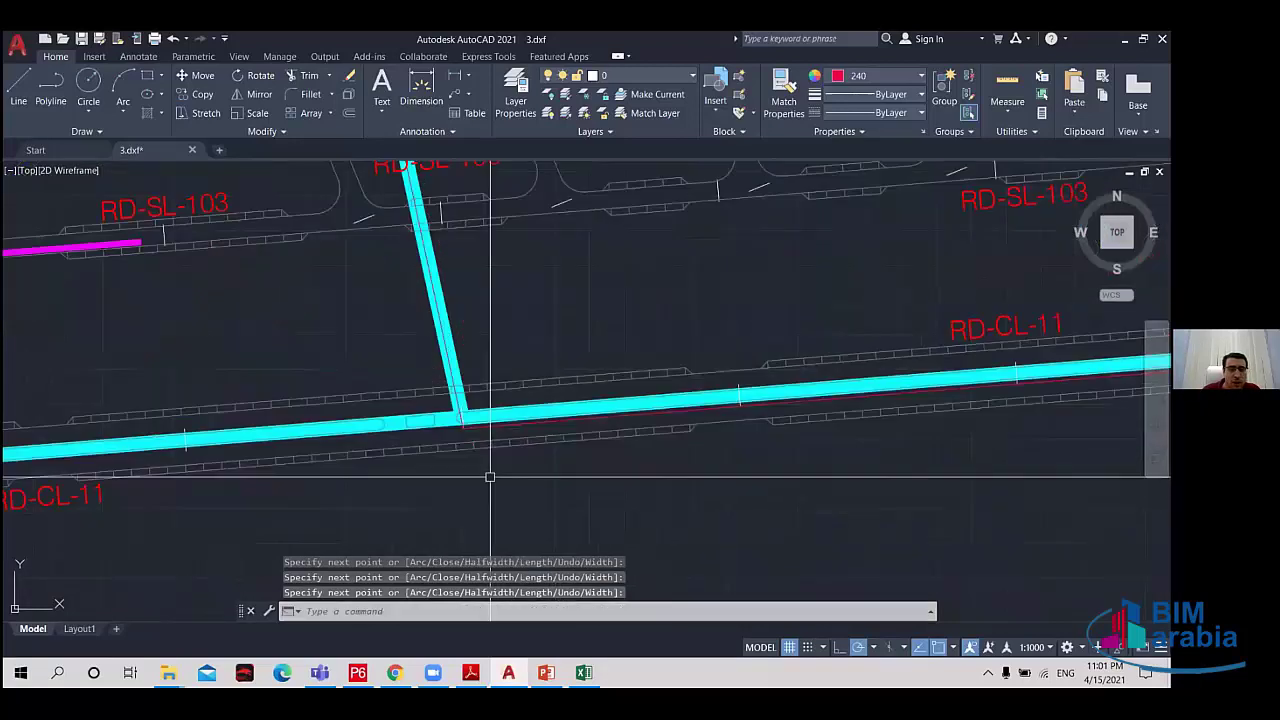
Stretch the new polyline's southeast corner onto the junction of the cyan boundary lines at RD-SL-111 and RD-CL-11.
{"action": "left_click", "coordinate": [587, 410]}
{"action": "left_click", "coordinate": [588, 421]}
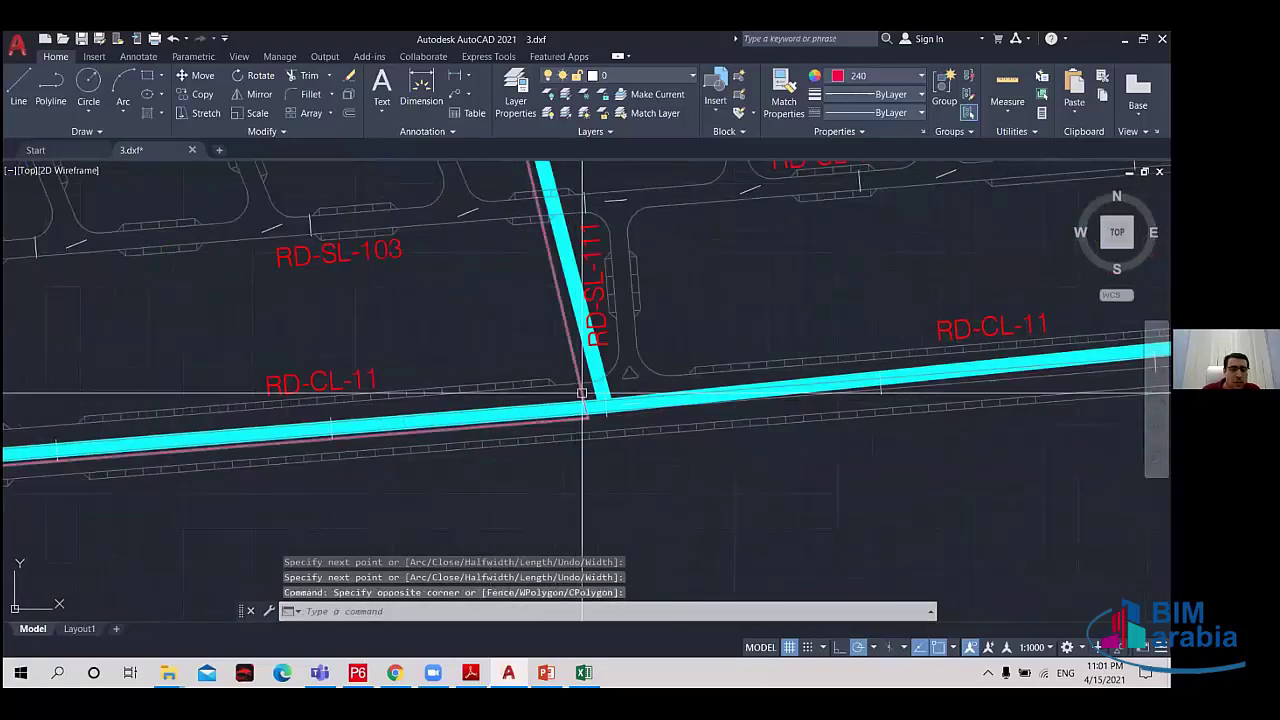
{"action": "left_click", "coordinate": [591, 413]}
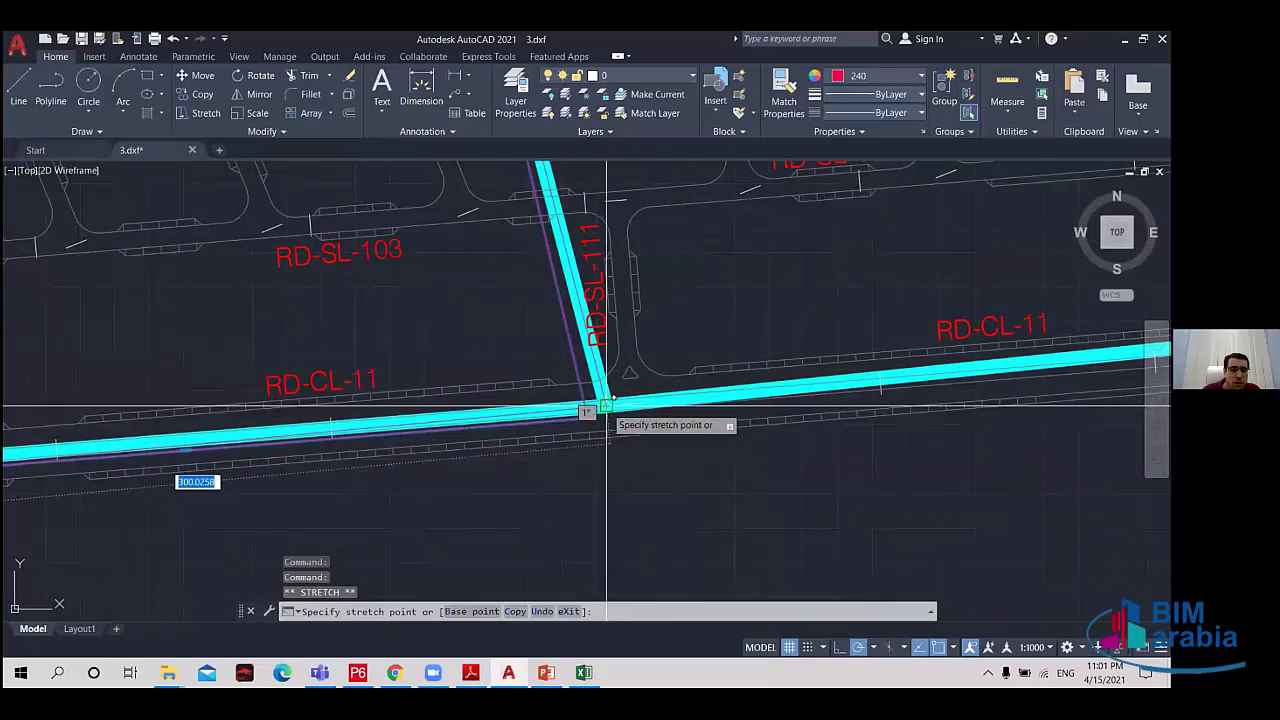
{"action": "scroll", "coordinate": [599, 450], "scroll_direction": "down", "scroll_amount": 2}
{"action": "scroll", "coordinate": [599, 450], "scroll_direction": "down", "scroll_amount": 3}
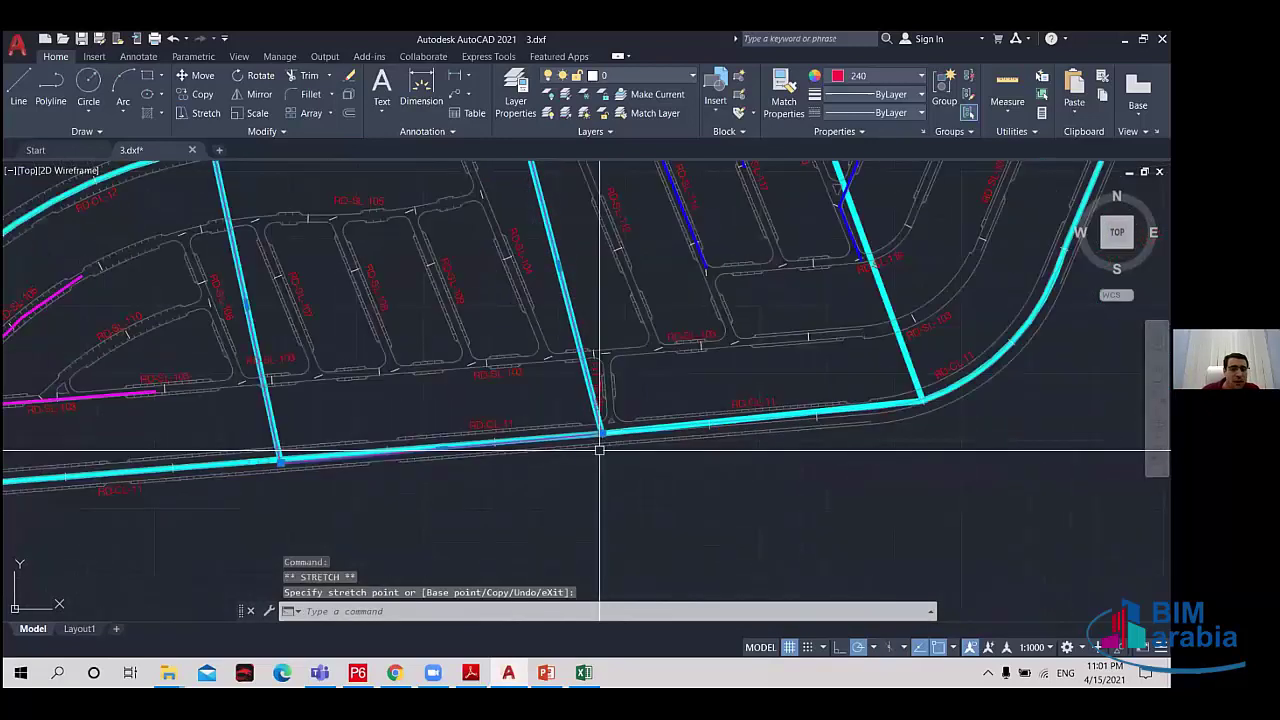
{"action": "key", "text": "Escape"}
List the second-phase polyline's properties and highlight its area value.
{"action": "type", "text": "LIST"}
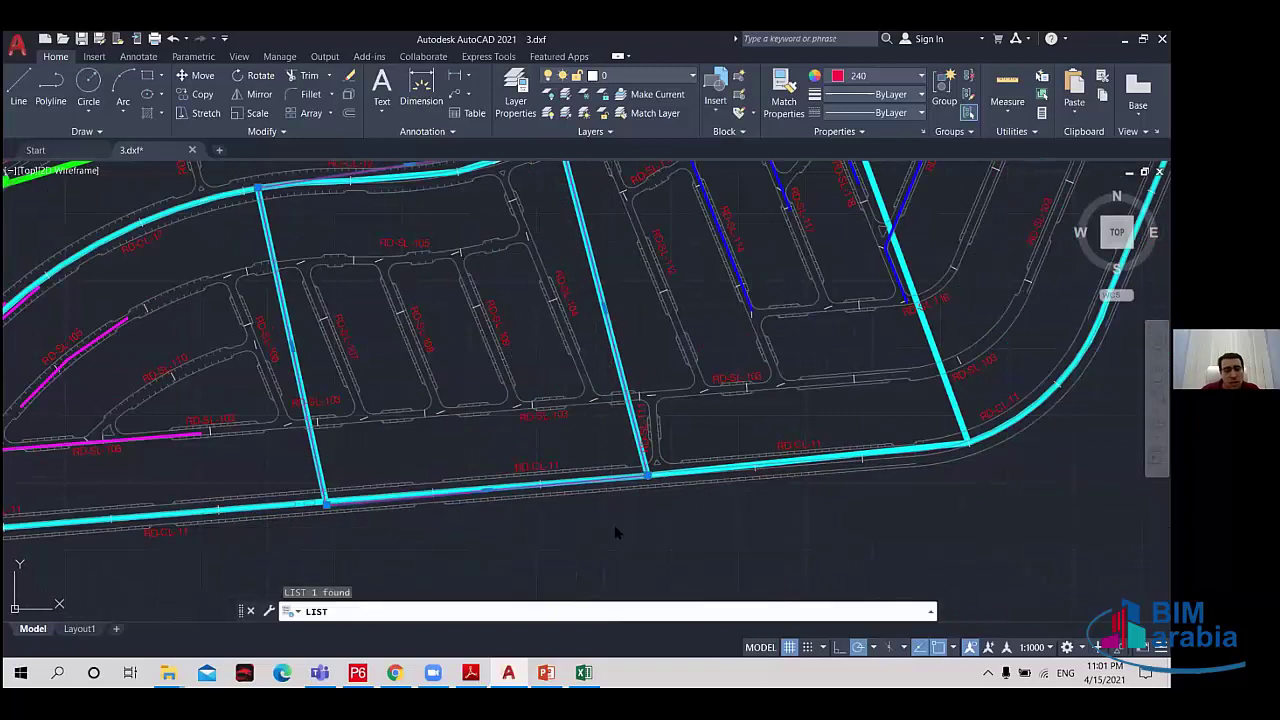
{"action": "key", "text": "Return"}
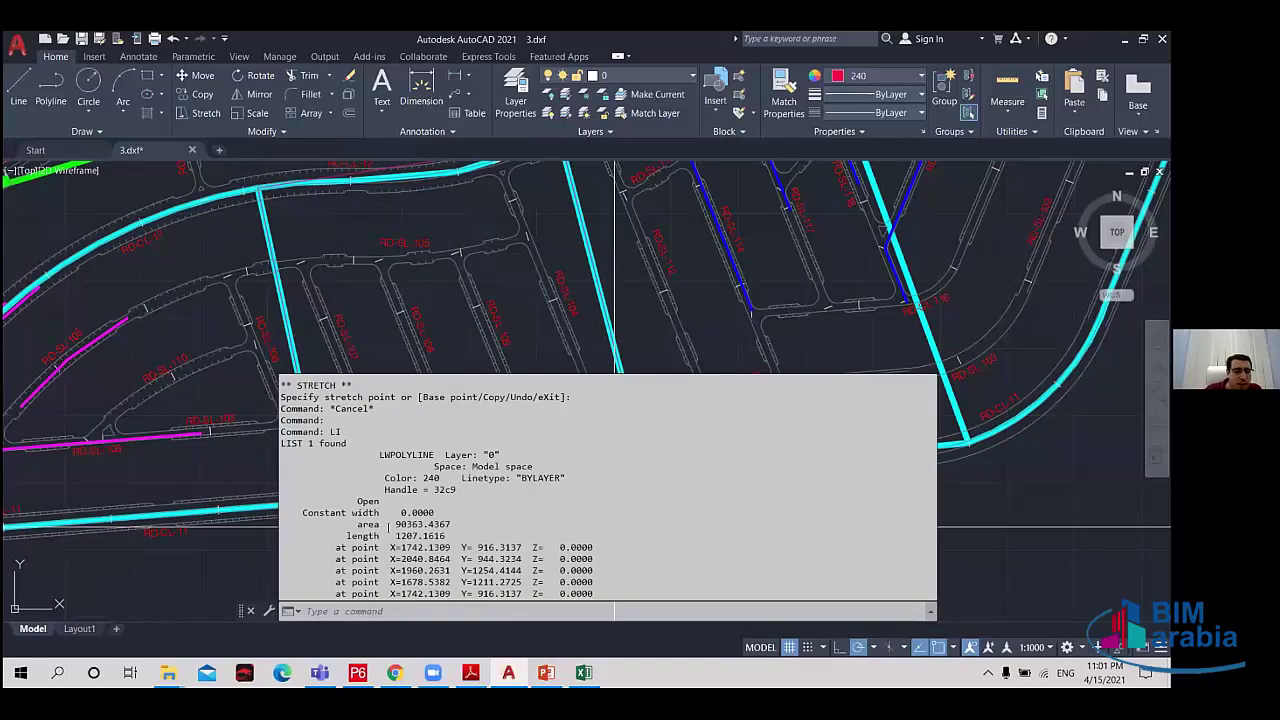
{"action": "left_click_drag", "start_coordinate": [433, 524], "coordinate": [391, 524]}
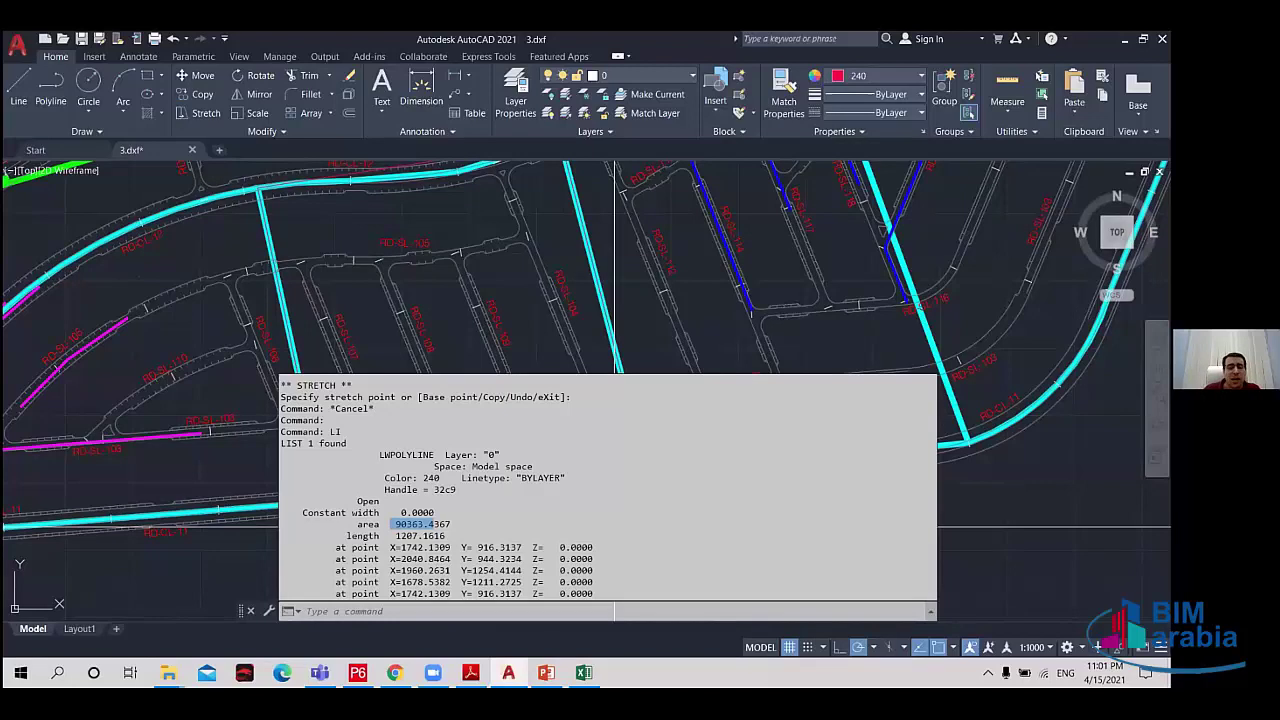
Switch to the Session 3 presentation in PowerPoint and review the BOQ slides for network rates, price per metre and site area.
{"action": "scroll", "coordinate": [743, 535], "scroll_direction": "down", "scroll_amount": 6}
{"action": "scroll", "coordinate": [650, 525], "scroll_direction": "up", "scroll_amount": 4}
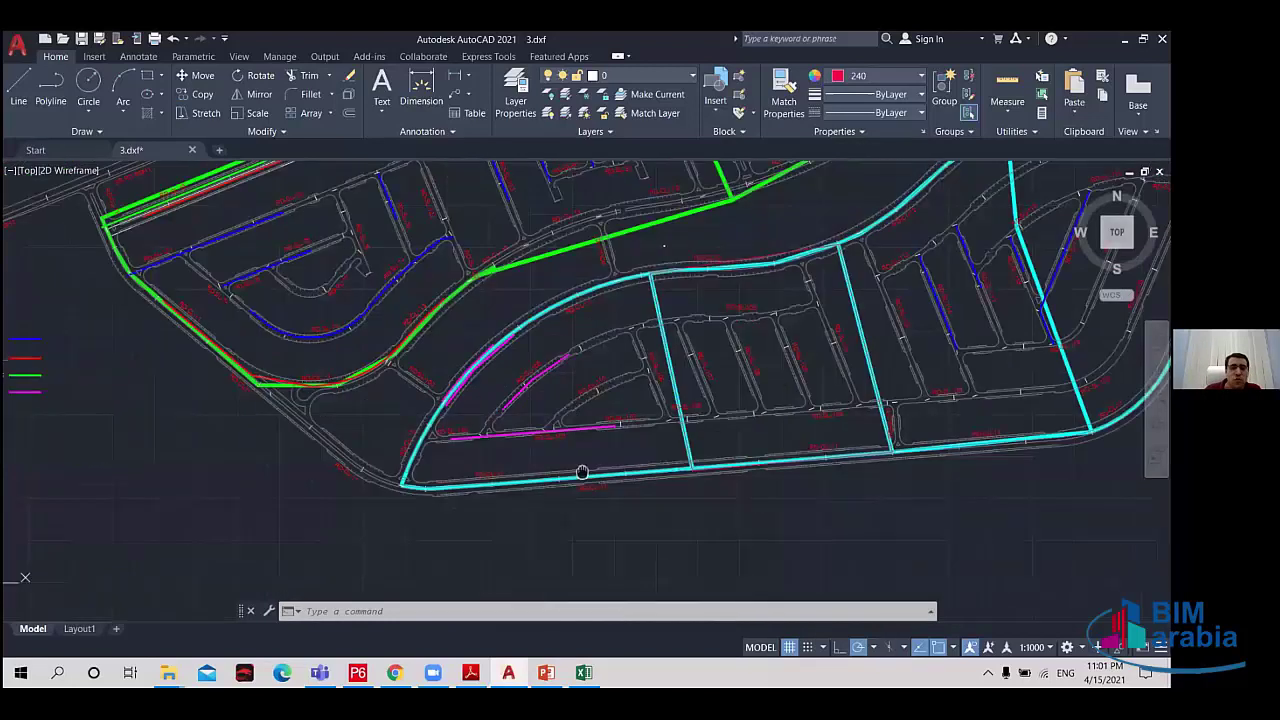
{"action": "scroll", "coordinate": [731, 369], "scroll_direction": "down", "scroll_amount": 2}
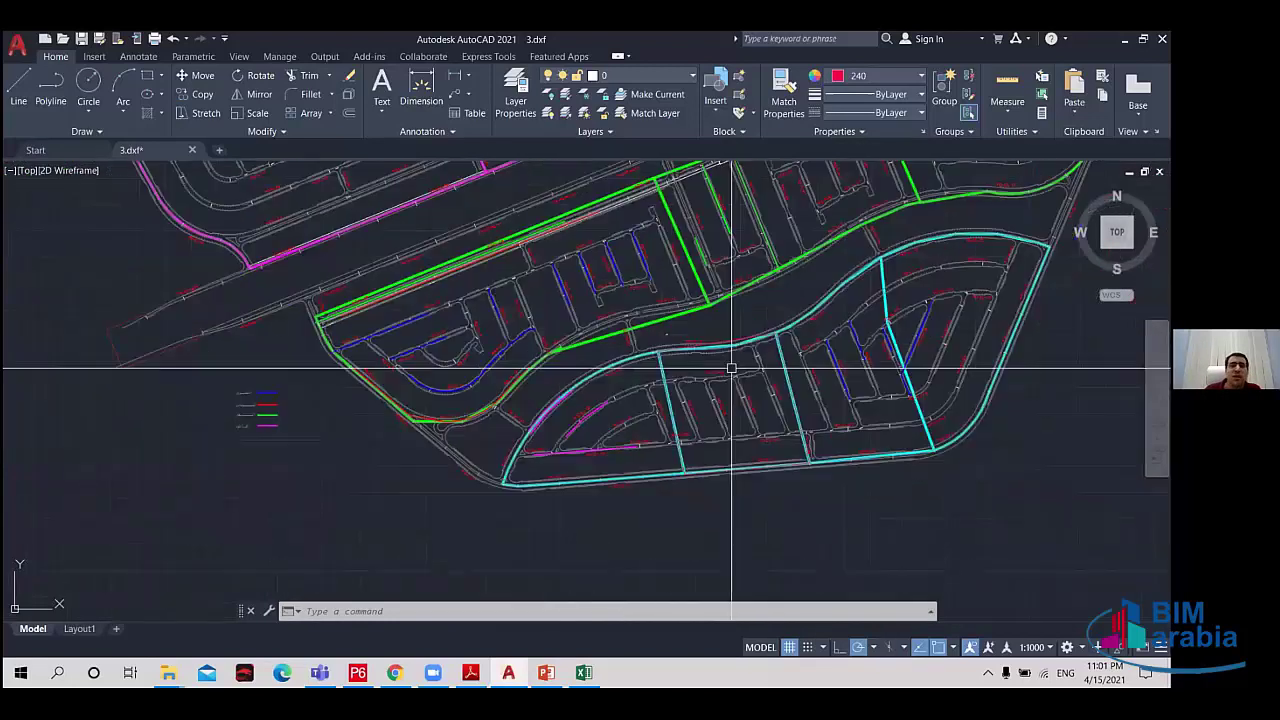
{"action": "left_click_drag", "start_coordinate": [932, 304], "coordinate": [872, 472]}
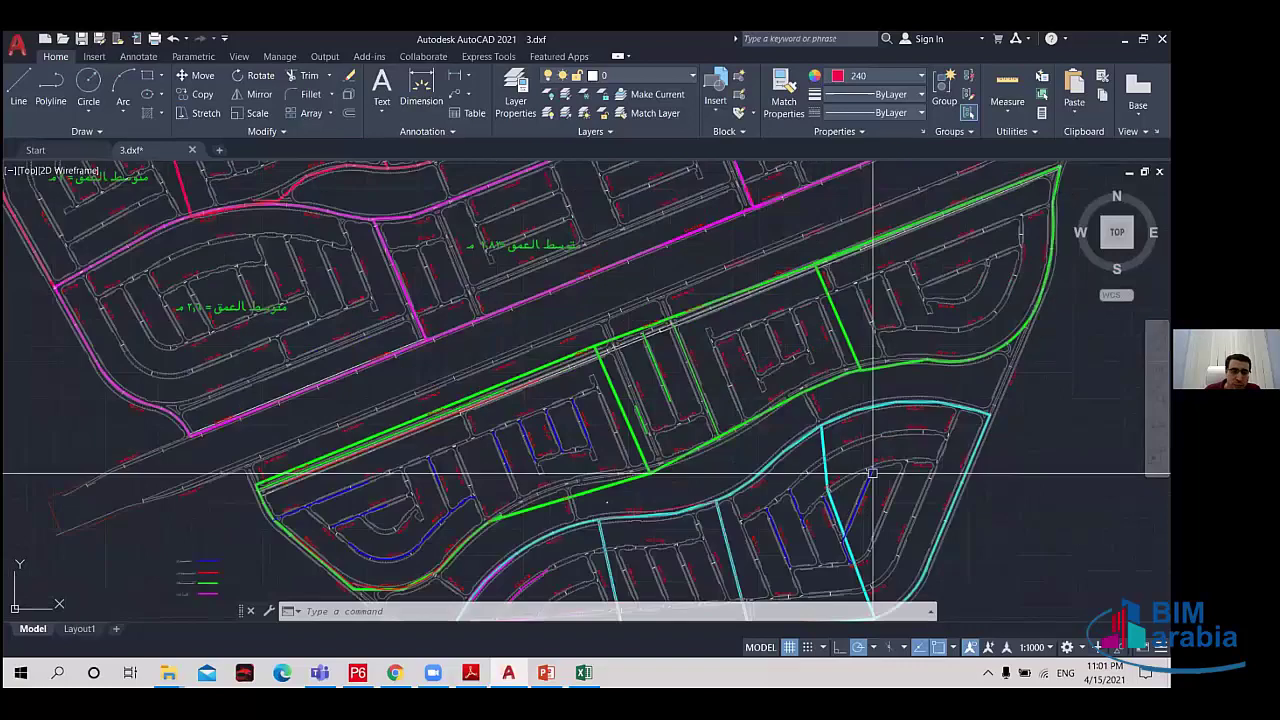
{"action": "scroll", "coordinate": [872, 472], "scroll_direction": "down", "scroll_amount": 5}
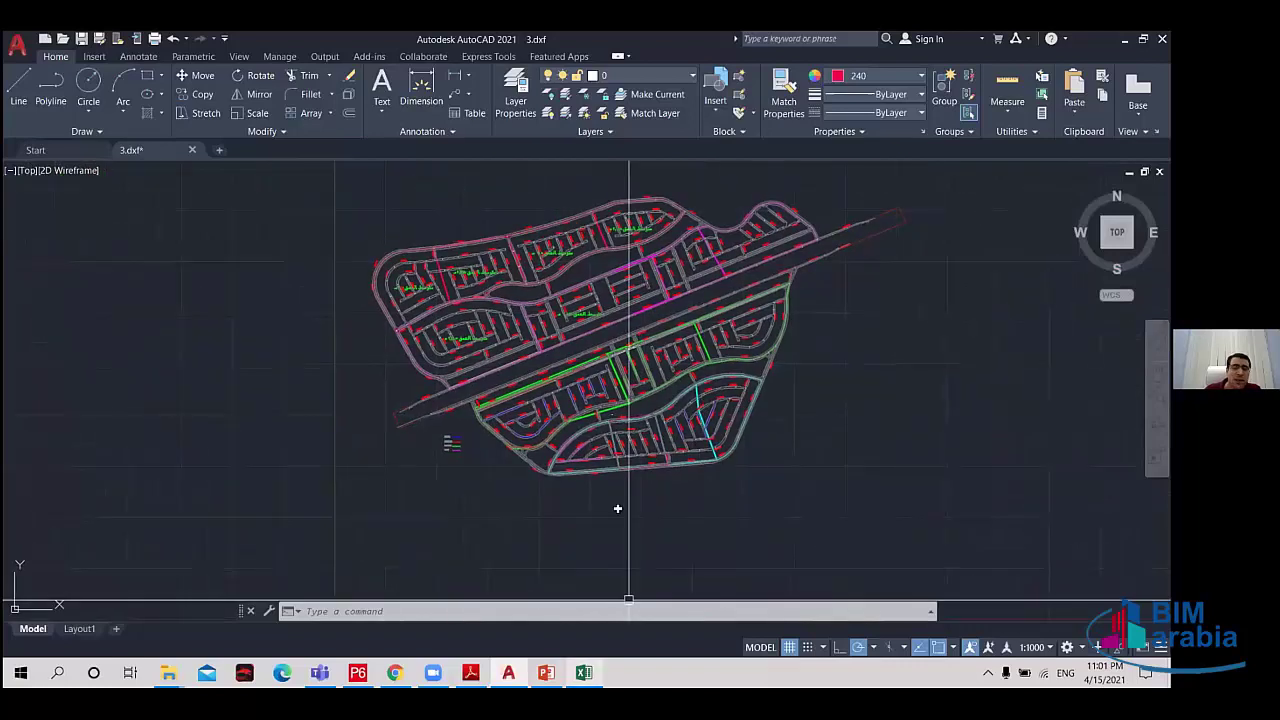
{"action": "key", "text": "alt+Tab"}
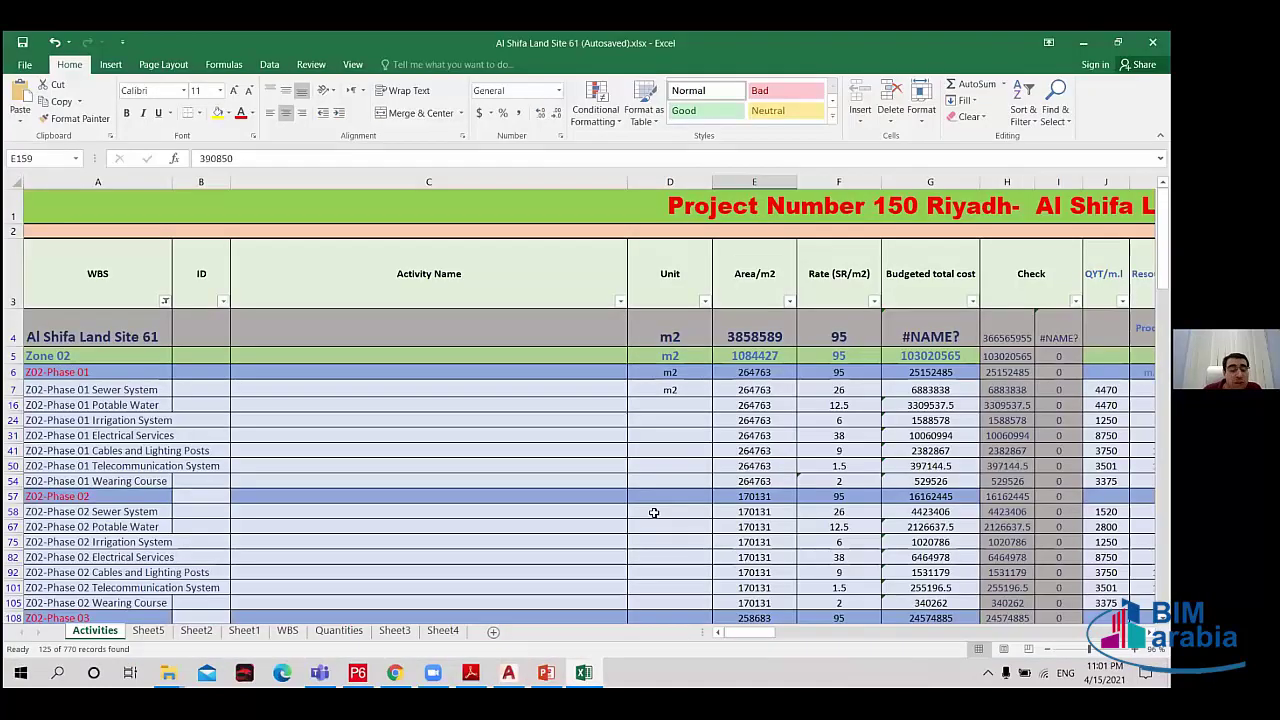
{"action": "mouse_move", "coordinate": [546, 672]}
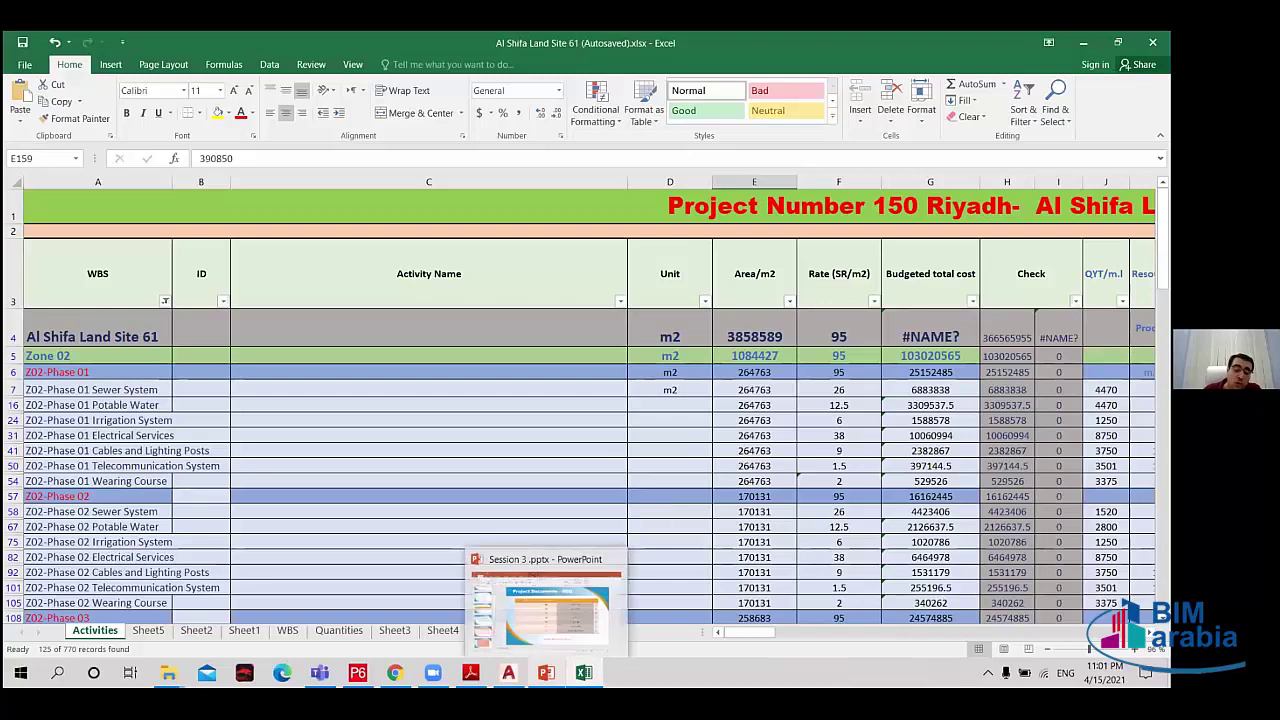
{"action": "left_click", "coordinate": [546, 672]}
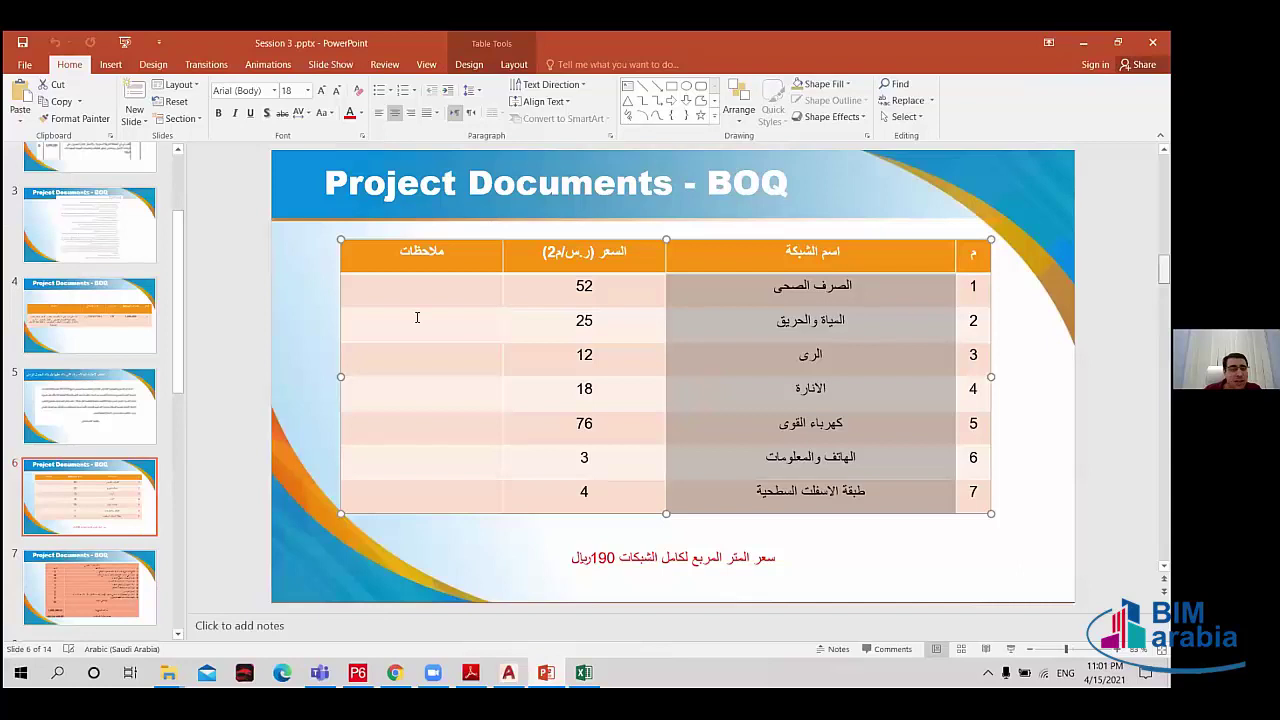
{"action": "scroll", "coordinate": [423, 314], "scroll_direction": "up", "scroll_amount": 2}
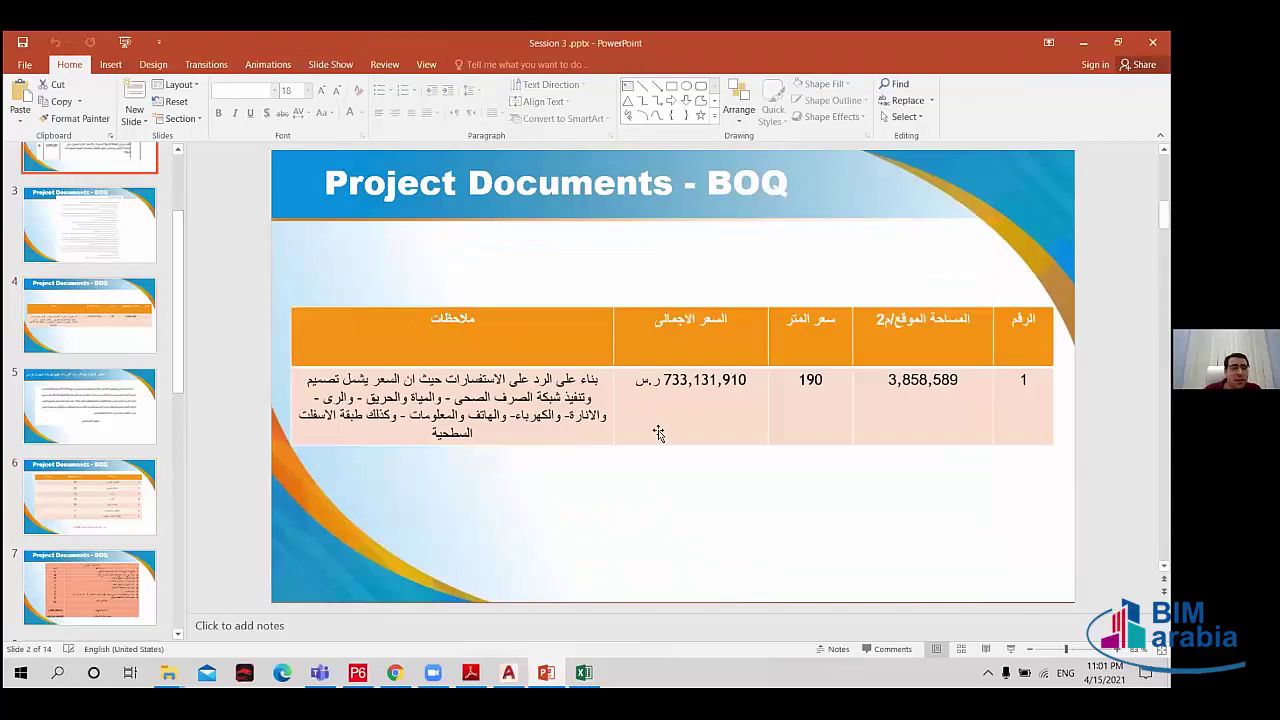
{"action": "scroll", "coordinate": [654, 431], "scroll_direction": "up", "scroll_amount": 2}
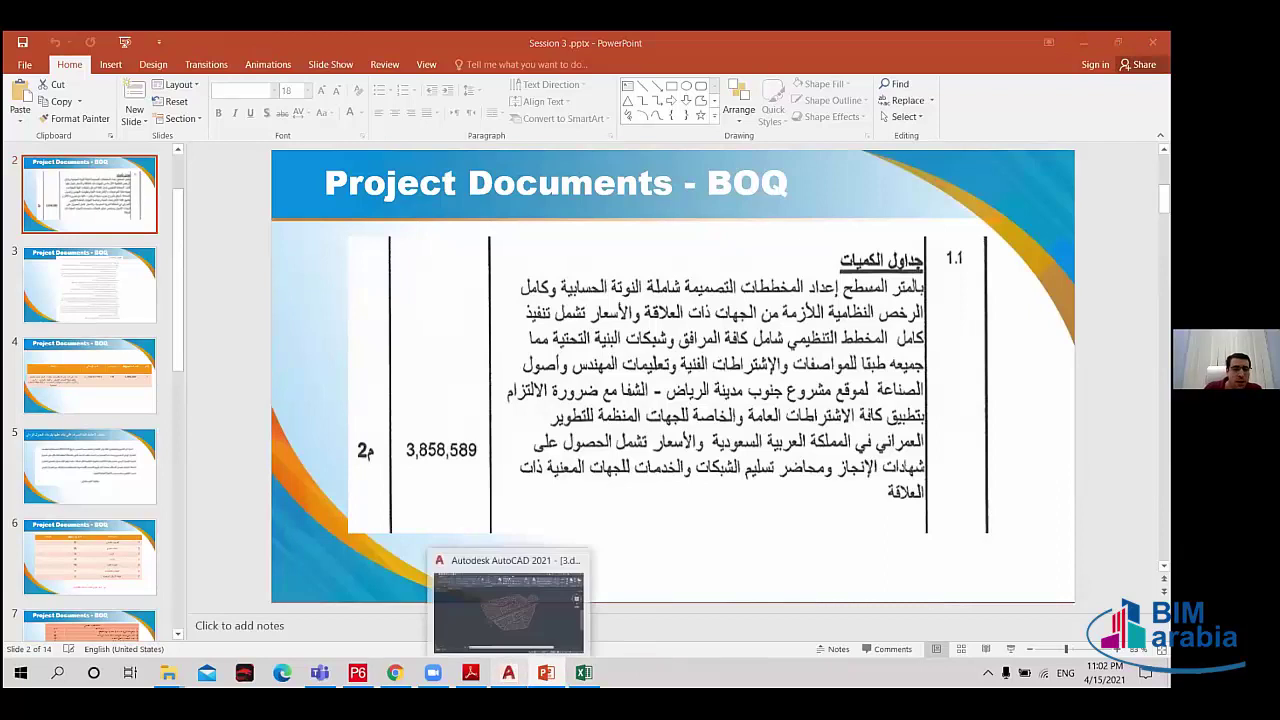
Switch to AutoCAD and examine the phases of the green- and cyan-outlined zones.
{"action": "left_click", "coordinate": [508, 672]}
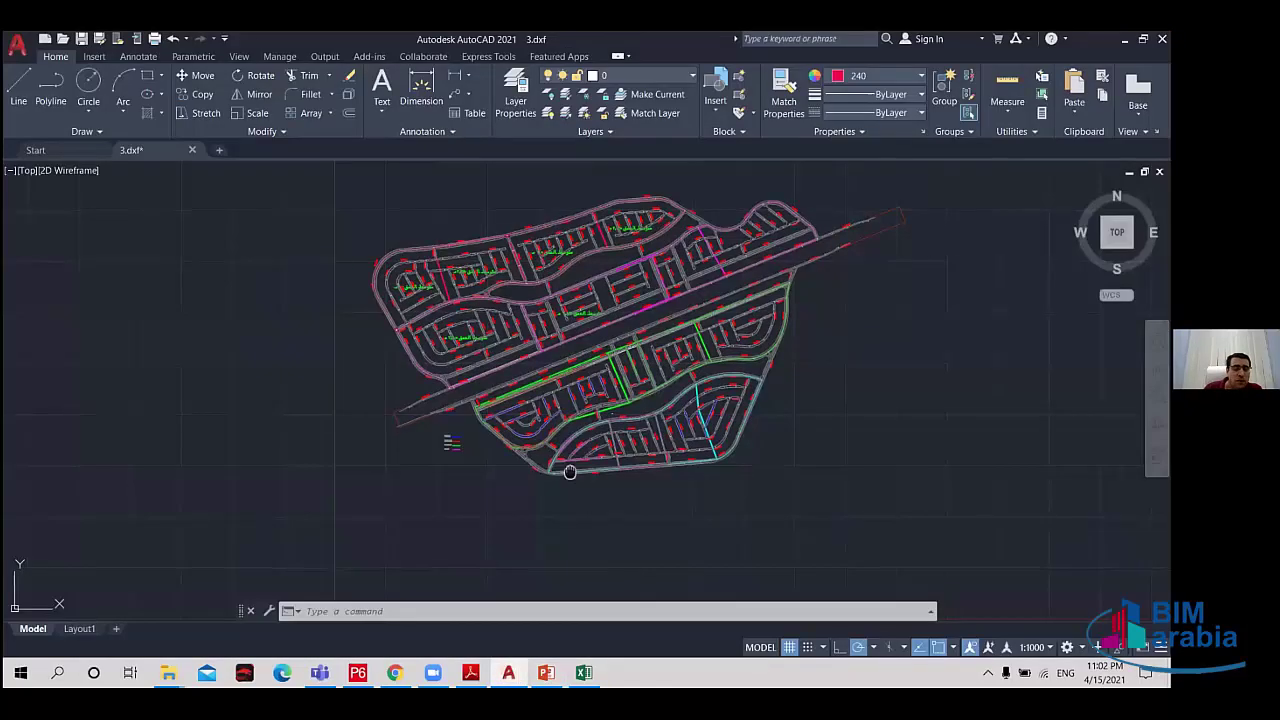
{"action": "scroll", "coordinate": [608, 466], "scroll_direction": "up", "scroll_amount": 5}
{"action": "left_click_drag", "start_coordinate": [604, 514], "coordinate": [603, 517]}
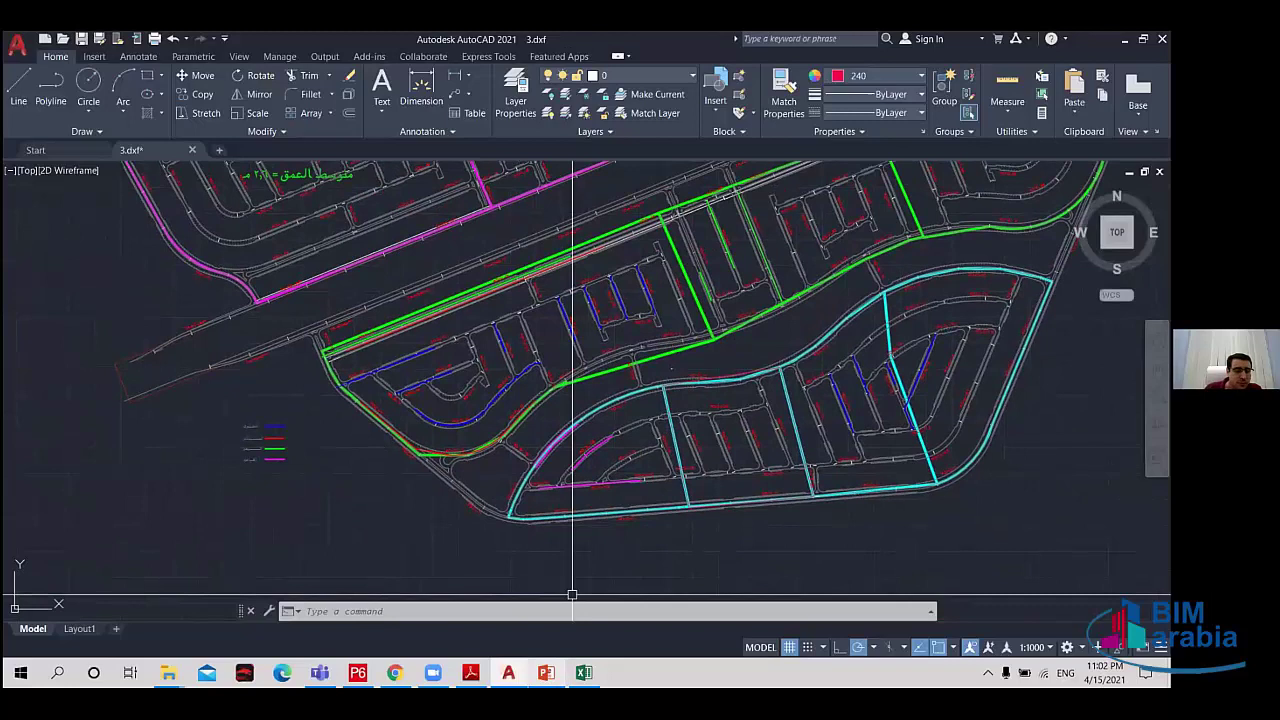
Switch to Excel and apply the comma number style to Zone 02's Area/m2 cell, E5.
{"action": "key", "text": "alt+Tab"}
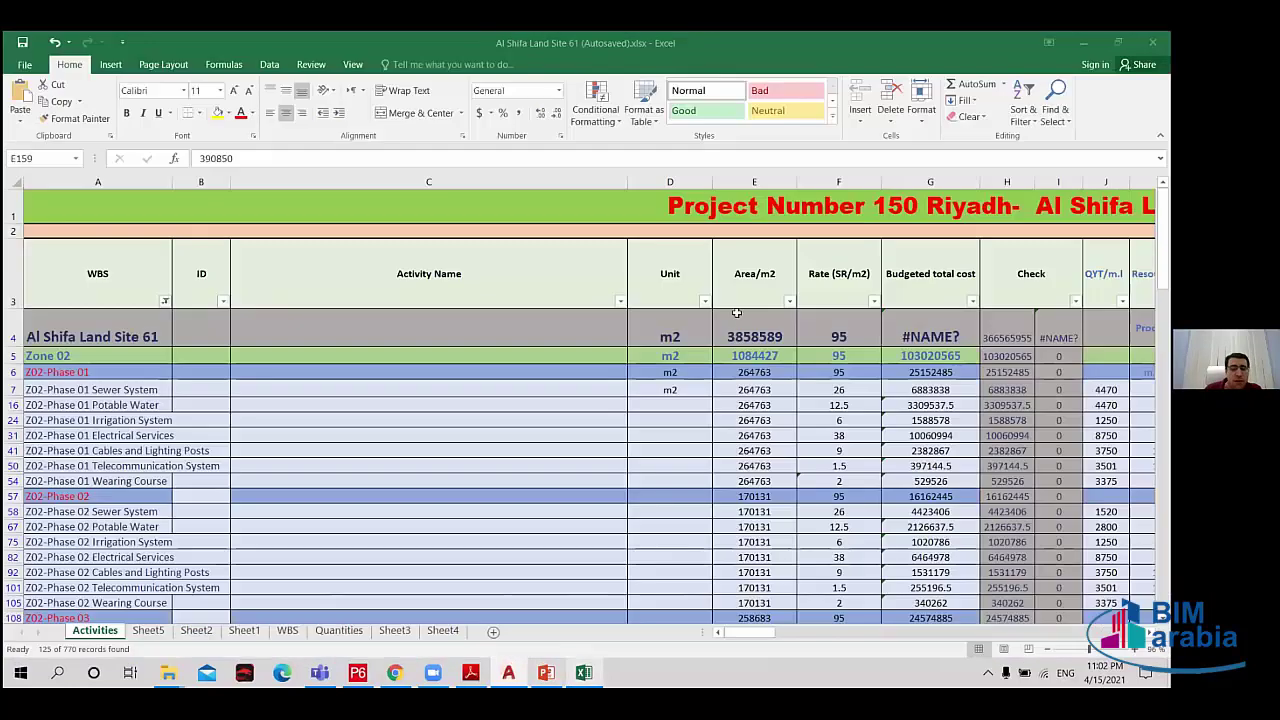
{"action": "left_click", "coordinate": [745, 357]}
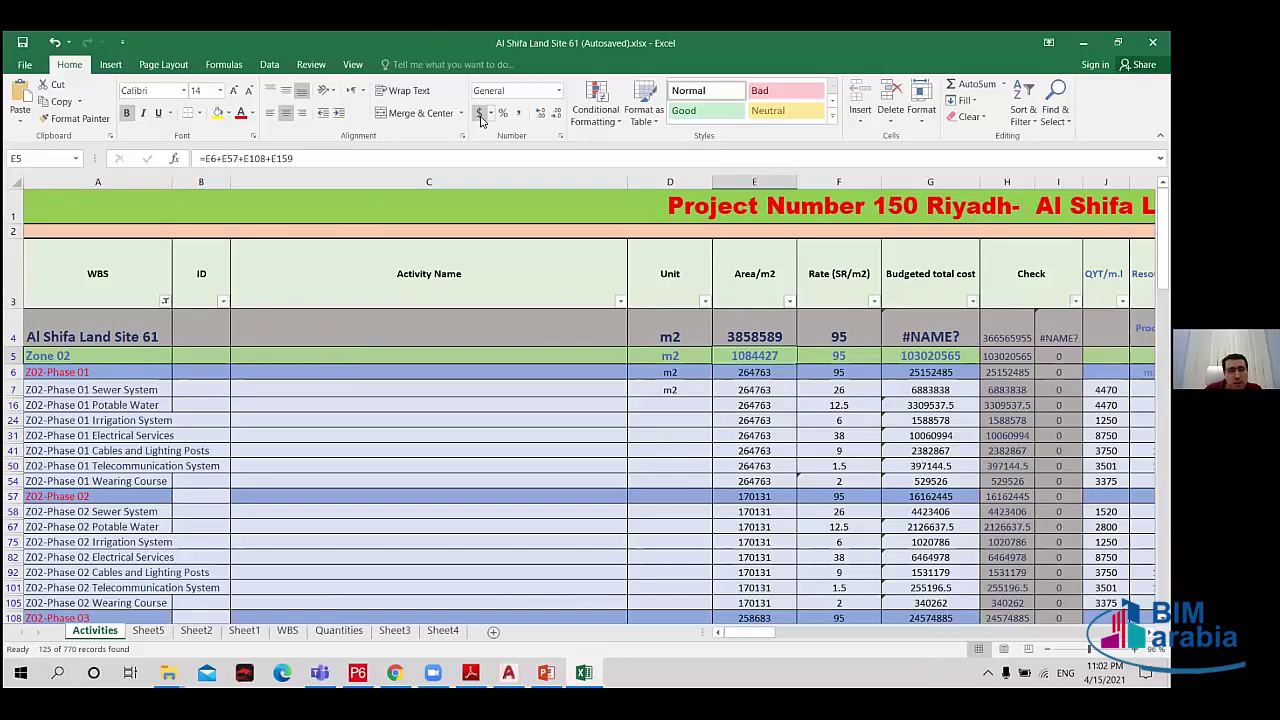
{"action": "left_click", "coordinate": [517, 112]}
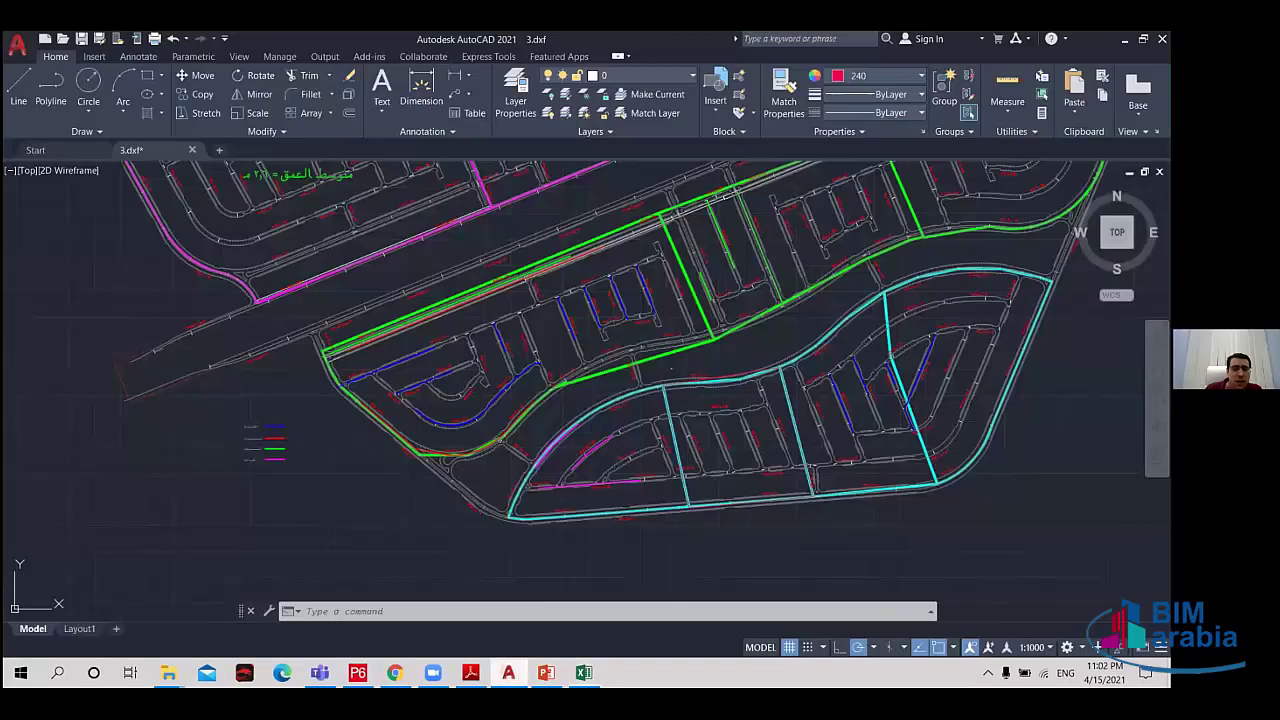
Start a polyline at the cyan zone's southwest corner and trace its southern boundary with straight segments to the southeast bend.
{"action": "scroll", "coordinate": [537, 427], "scroll_direction": "down", "scroll_amount": 5}
{"action": "scroll", "coordinate": [553, 474], "scroll_direction": "up", "scroll_amount": 3}
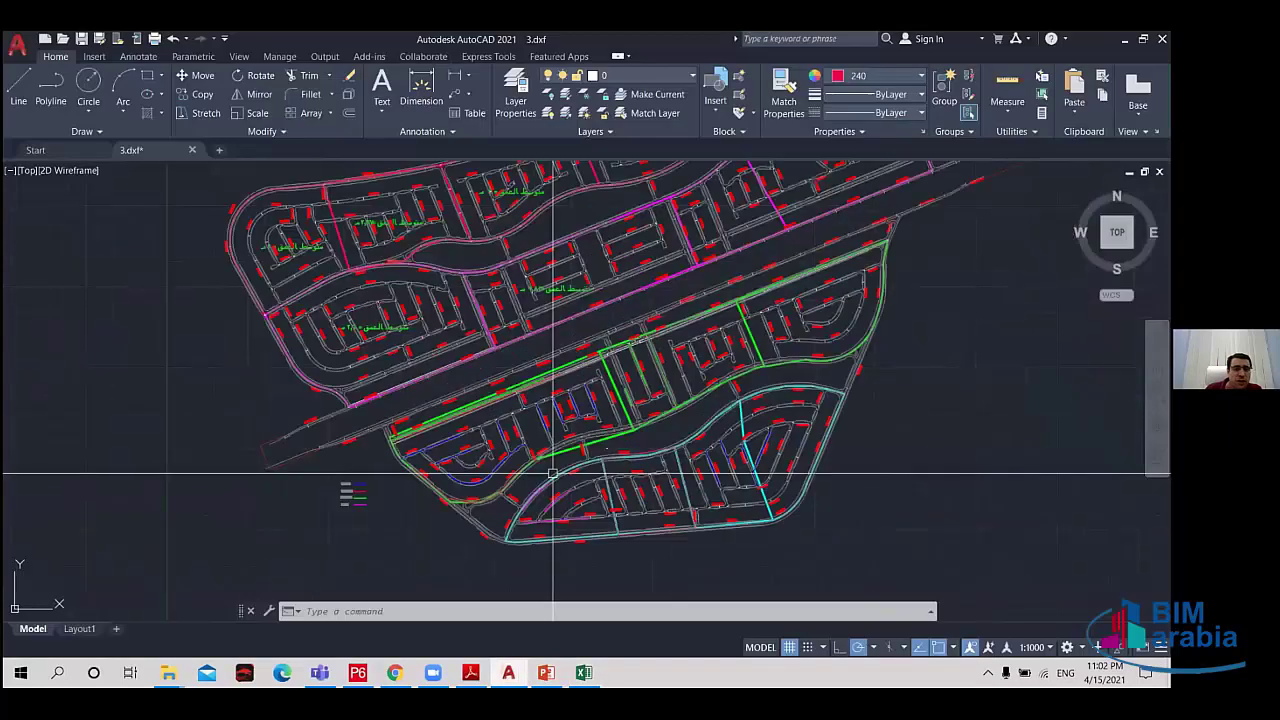
{"action": "scroll", "coordinate": [553, 474], "scroll_direction": "up", "scroll_amount": 3}
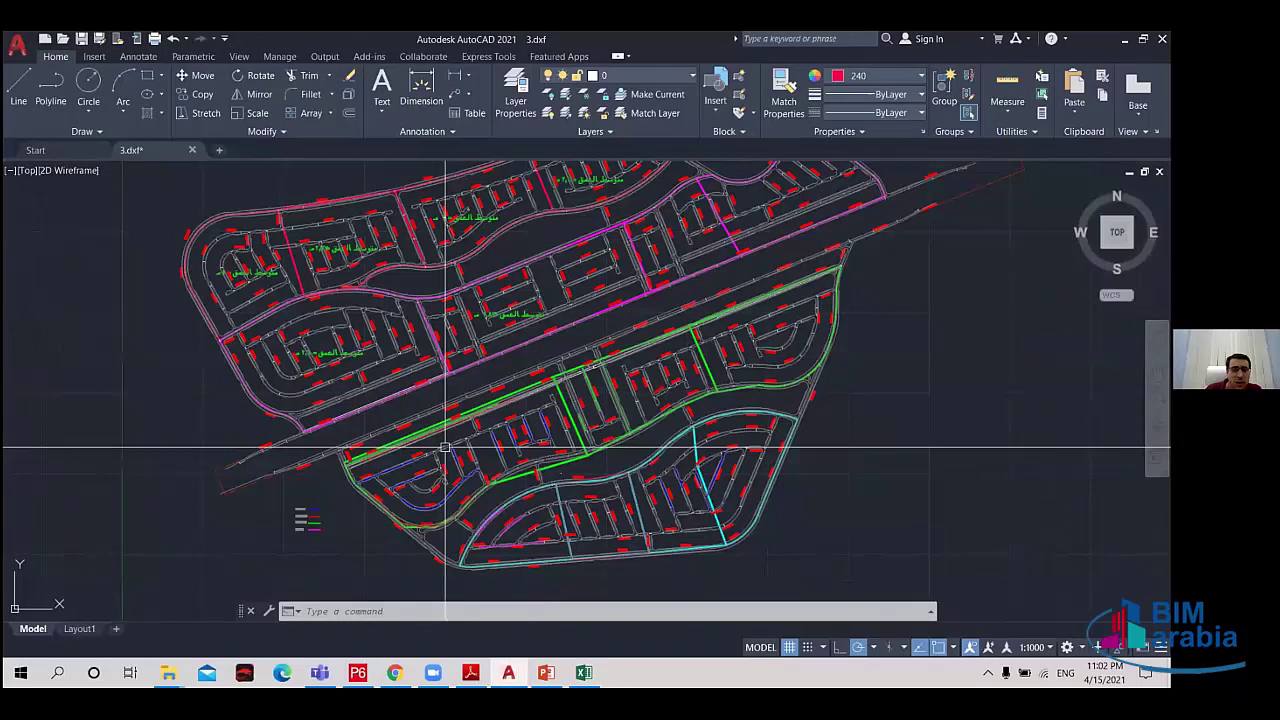
{"action": "left_click_drag", "start_coordinate": [445, 449], "coordinate": [461, 435]}
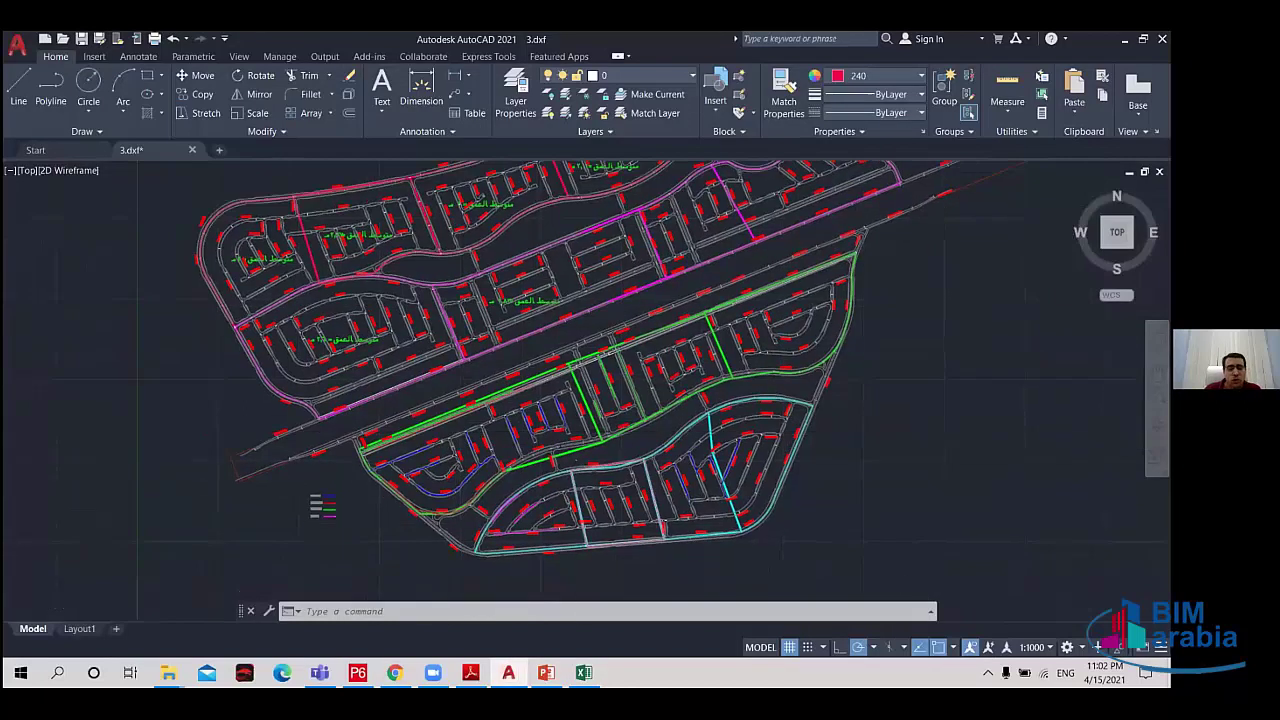
{"action": "scroll", "coordinate": [657, 529], "scroll_direction": "up", "scroll_amount": 2}
{"action": "left_click_drag", "start_coordinate": [657, 529], "coordinate": [580, 451]}
{"action": "type", "text": "pl"}
{"action": "key", "text": "Return"}
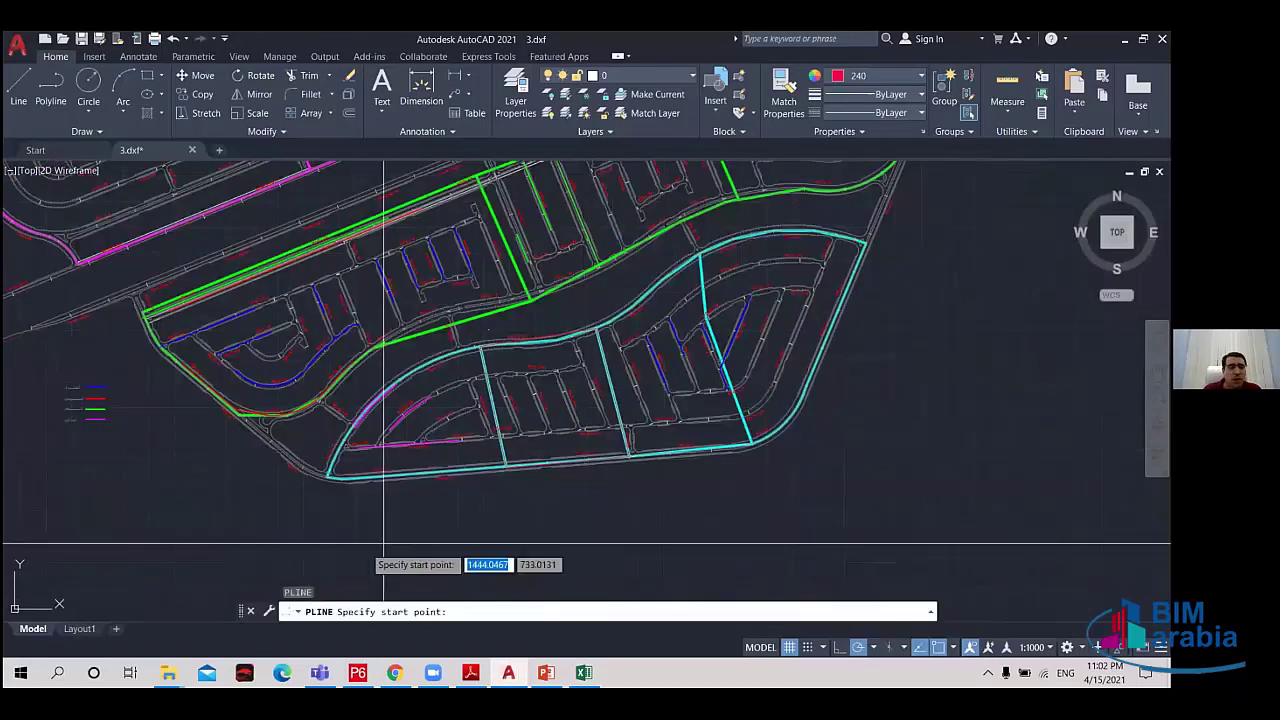
{"action": "left_click", "coordinate": [330, 472]}
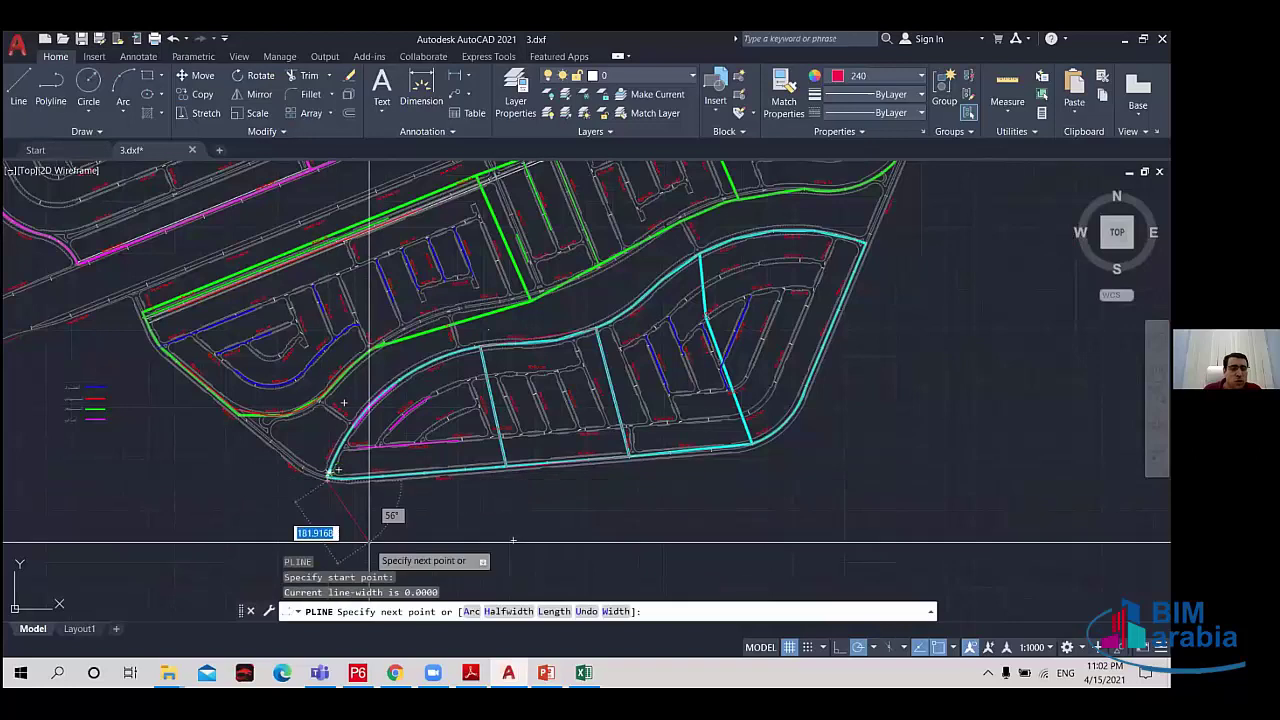
{"action": "scroll", "coordinate": [370, 542], "scroll_direction": "up", "scroll_amount": 4}
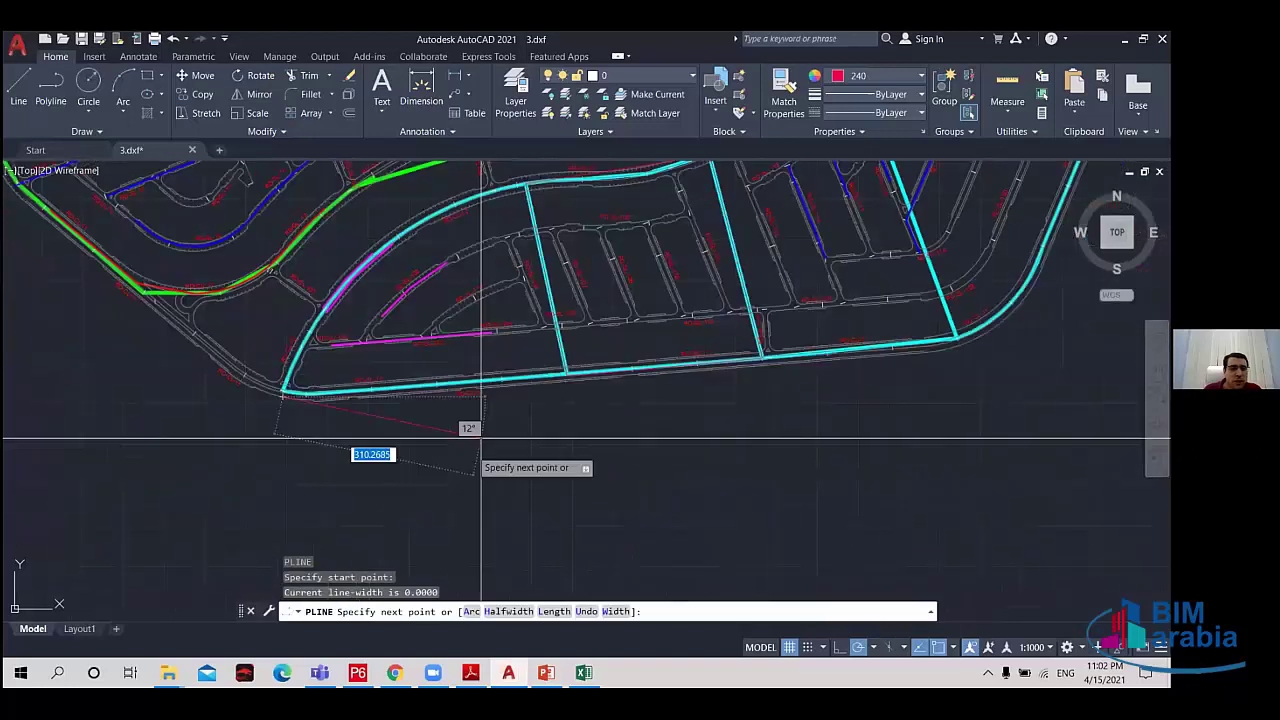
{"action": "left_click", "coordinate": [532, 380]}
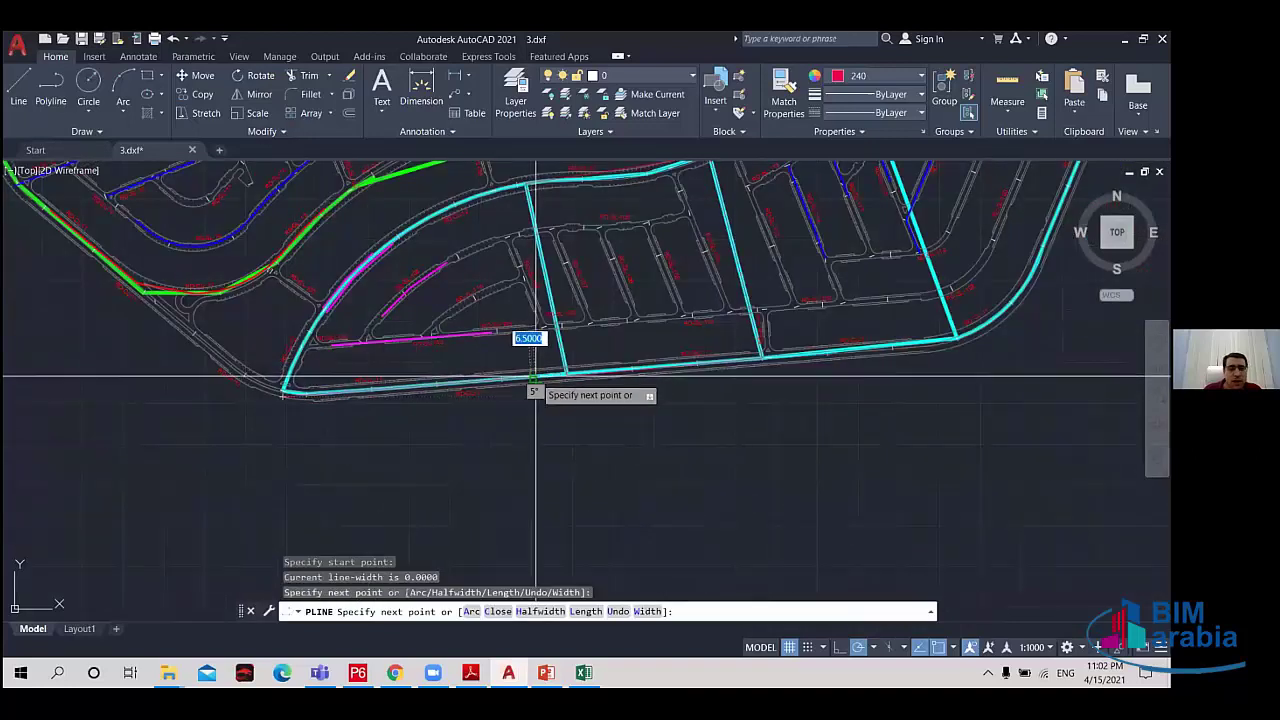
{"action": "left_click", "coordinate": [762, 356]}
{"action": "left_click", "coordinate": [955, 339]}
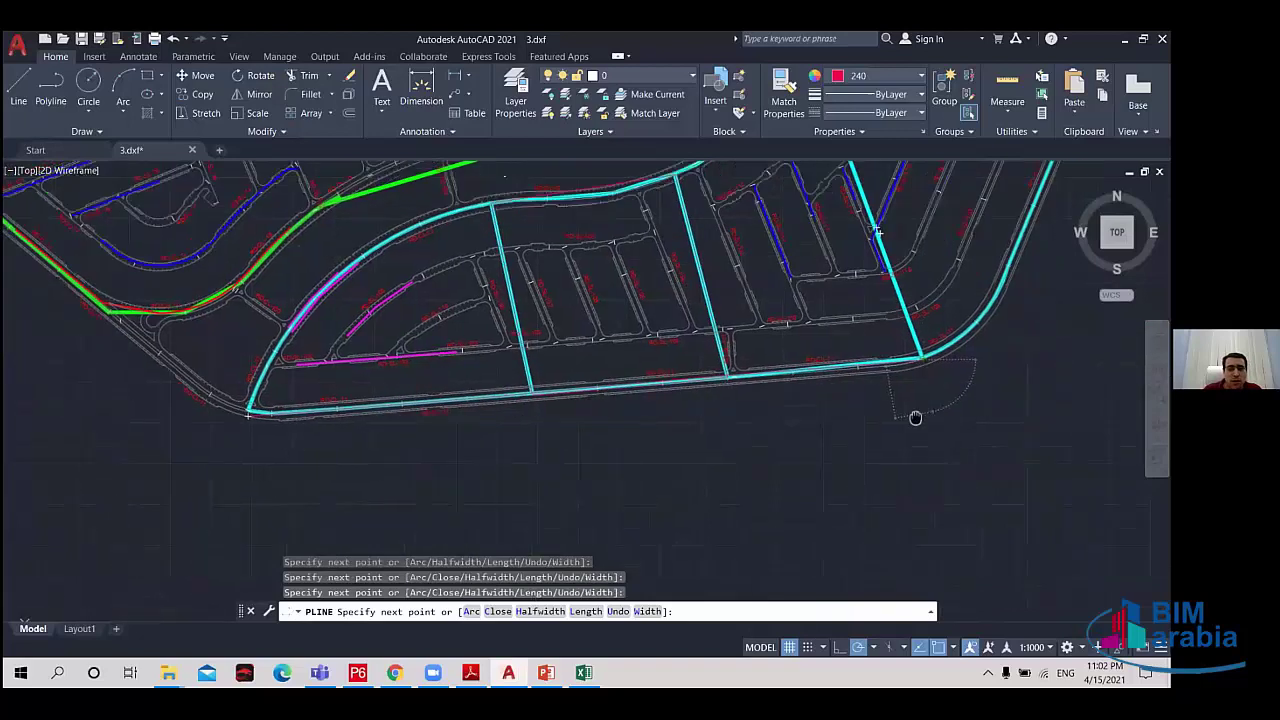
Continue the polyline with an arc around the southeast bend and a straight segment up the eastern boundary to the northeast corner.
{"action": "mouse_move", "coordinate": [915, 417]}
{"action": "left_mouse_down"}
{"action": "mouse_move", "coordinate": [791, 463]}
{"action": "mouse_move", "coordinate": [663, 414]}
{"action": "mouse_move", "coordinate": [657, 449]}
{"action": "left_mouse_up"}
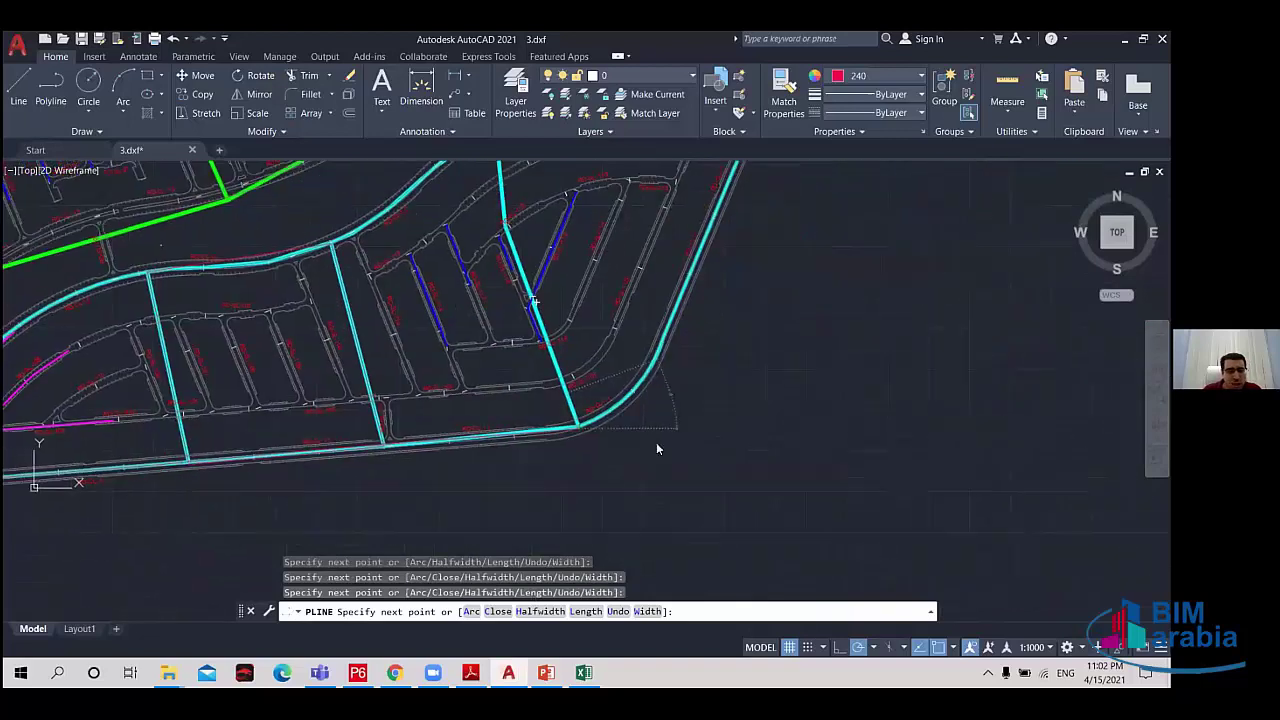
{"action": "type", "text": "a"}
{"action": "key", "text": "Return"}
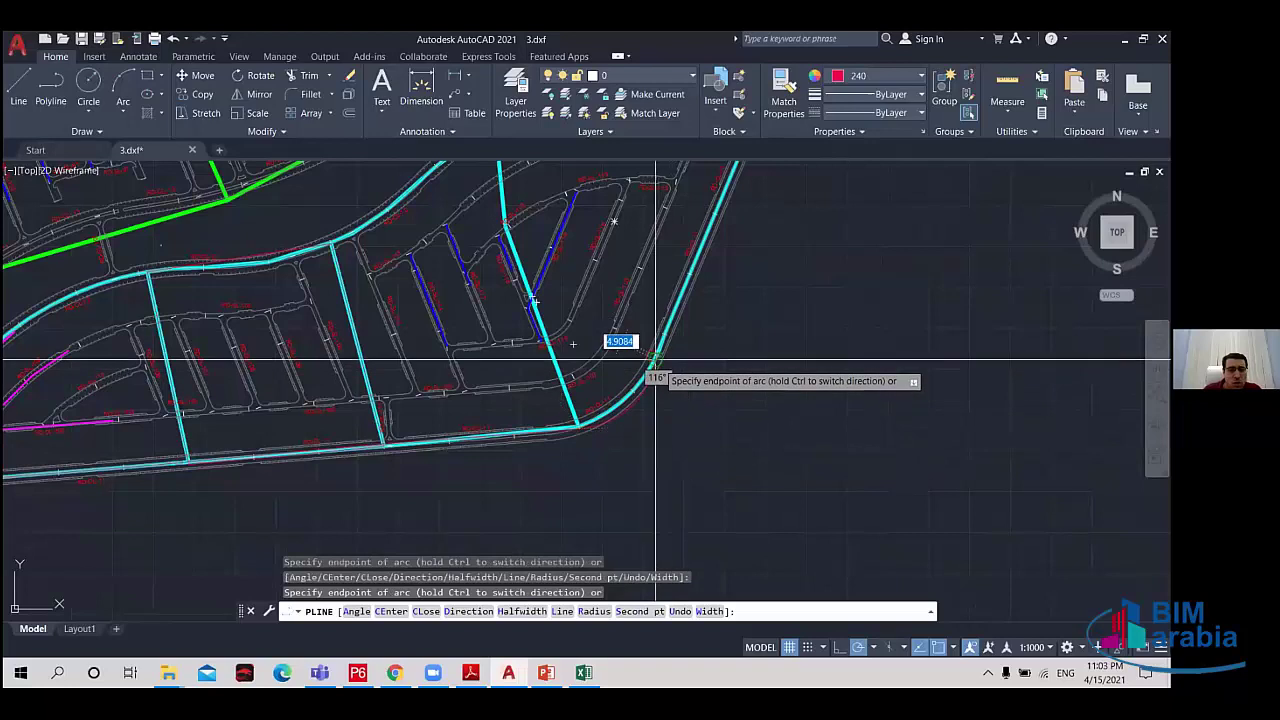
{"action": "type", "text": "l"}
{"action": "key", "text": "Return"}
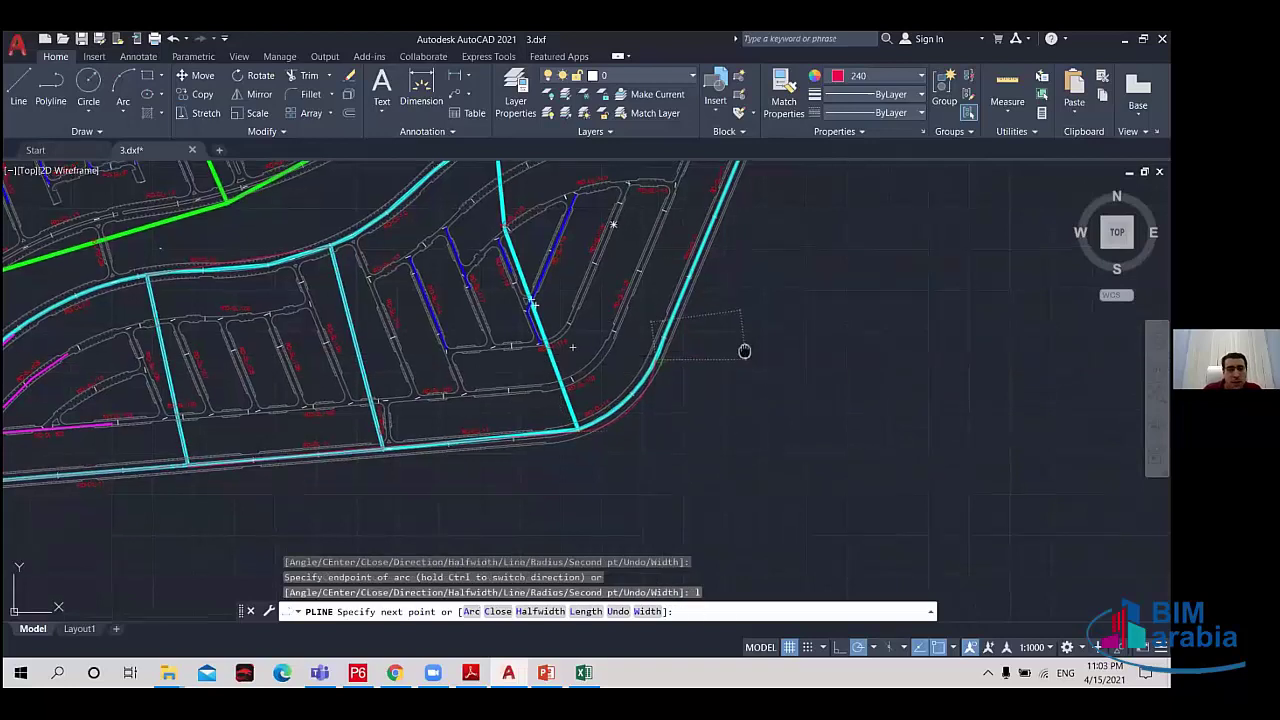
{"action": "left_click_drag", "start_coordinate": [743, 349], "coordinate": [745, 557]}
{"action": "scroll", "coordinate": [745, 557], "scroll_direction": "down", "scroll_amount": 2}
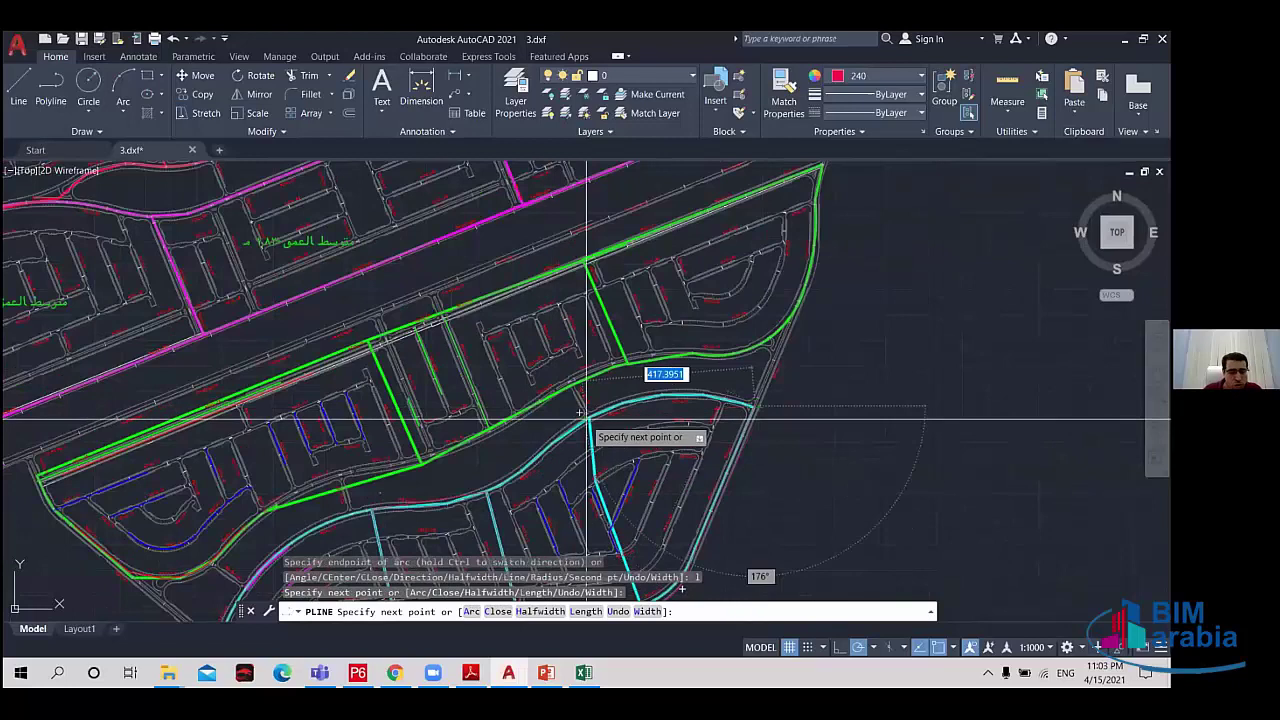
{"action": "left_click", "coordinate": [671, 432]}
{"action": "key", "text": "u"}
{"action": "key", "text": "Return"}
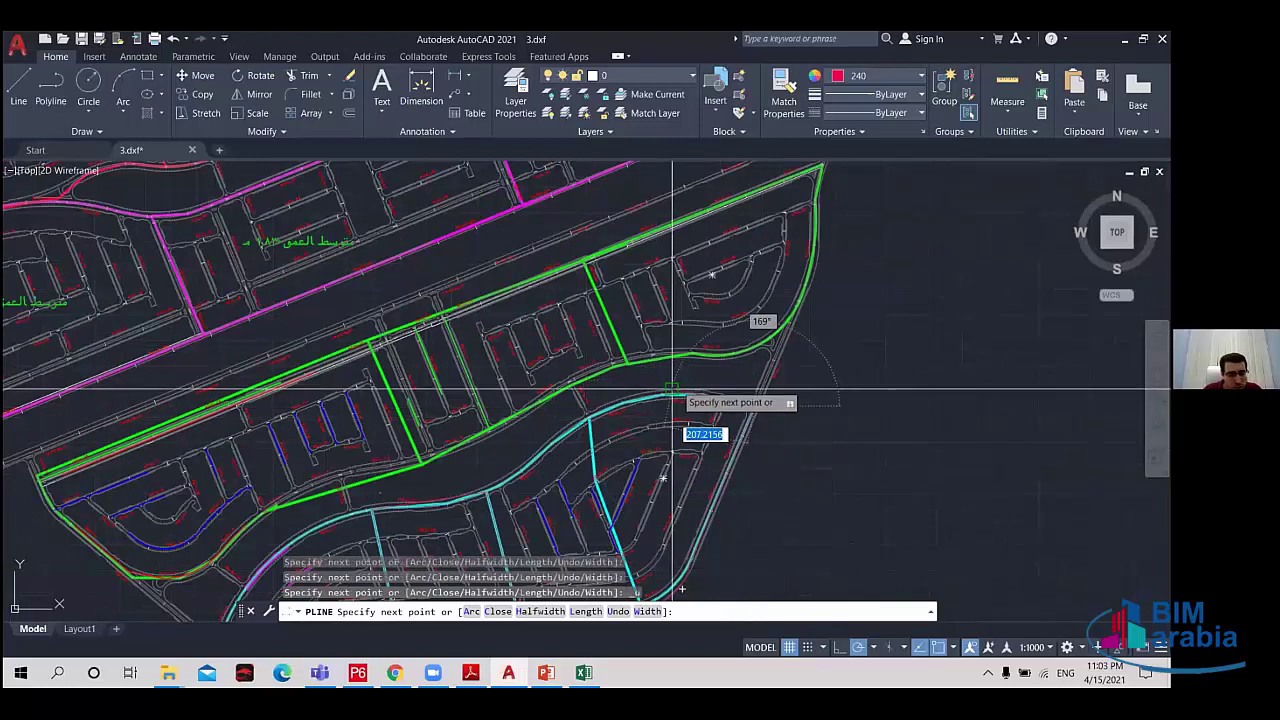
Trace the cyan zone's northern boundary with polyline arcs through the phase divider junctions back to the southwest corner, and end the polyline.
{"action": "type", "text": "a"}
{"action": "key", "text": "Return"}
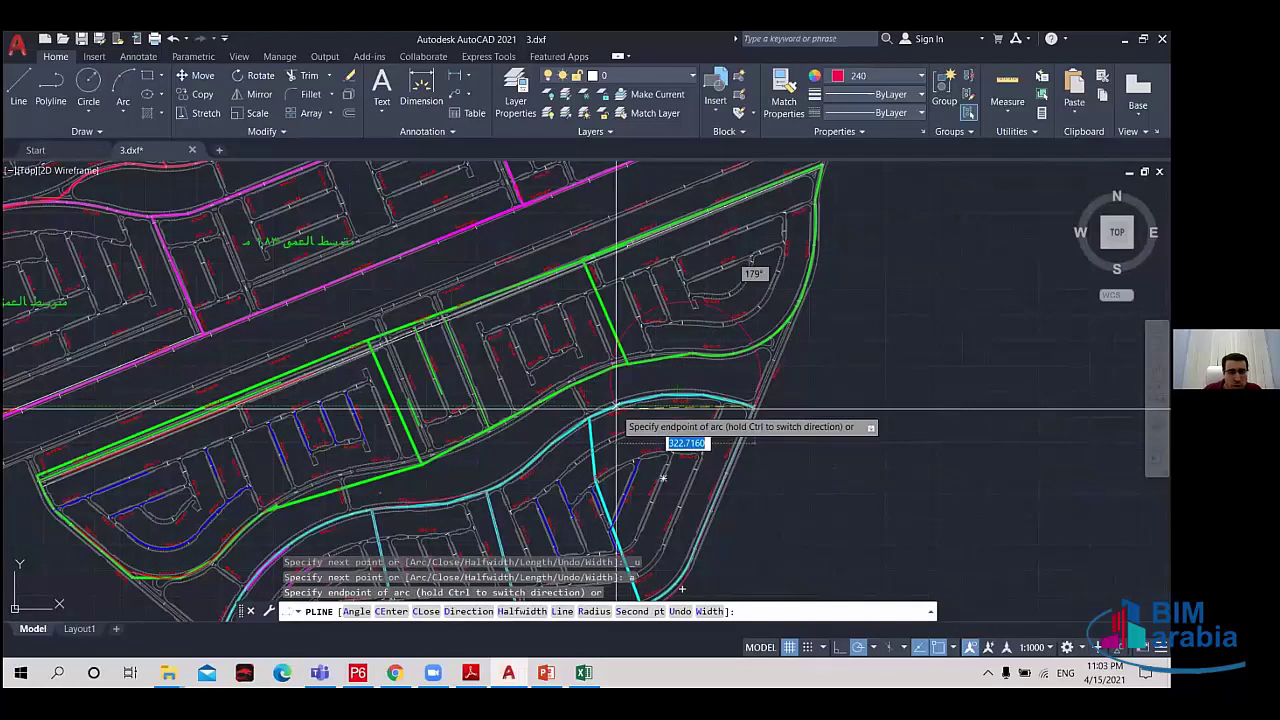
{"action": "left_click", "coordinate": [617, 408]}
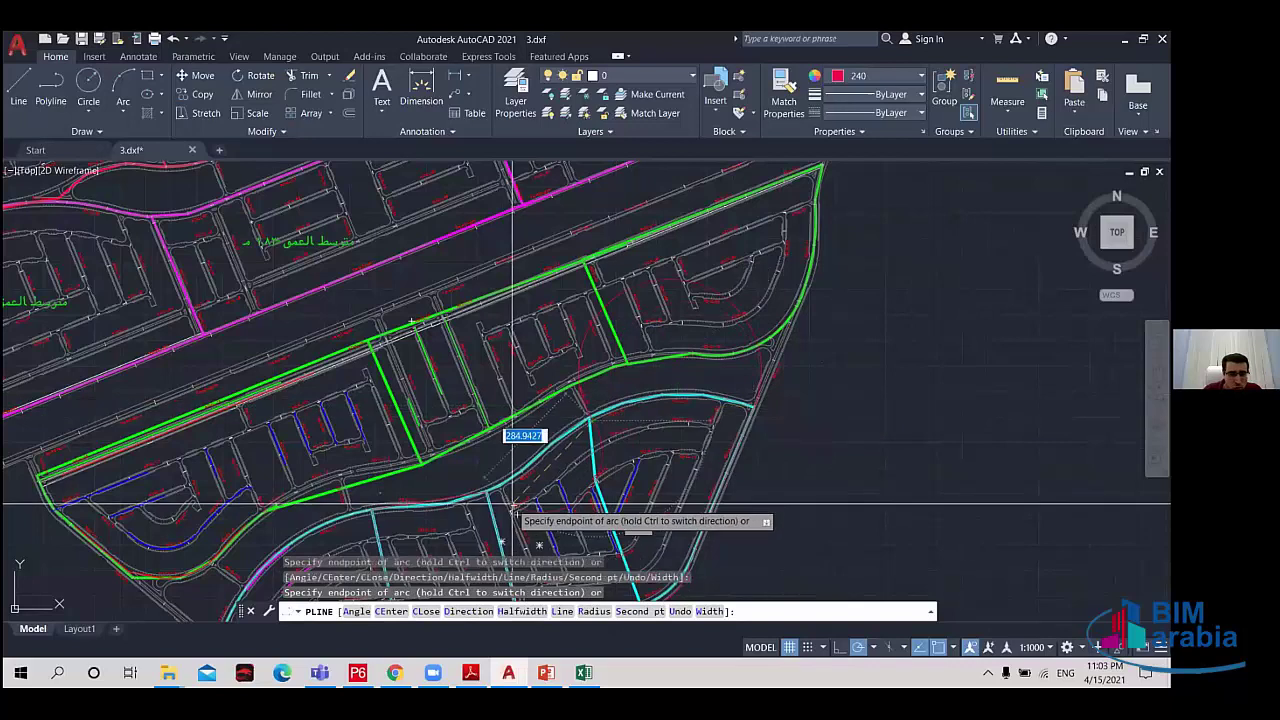
{"action": "scroll", "coordinate": [513, 508], "scroll_direction": "up", "scroll_amount": 2}
{"action": "scroll", "coordinate": [510, 505], "scroll_direction": "up", "scroll_amount": 2}
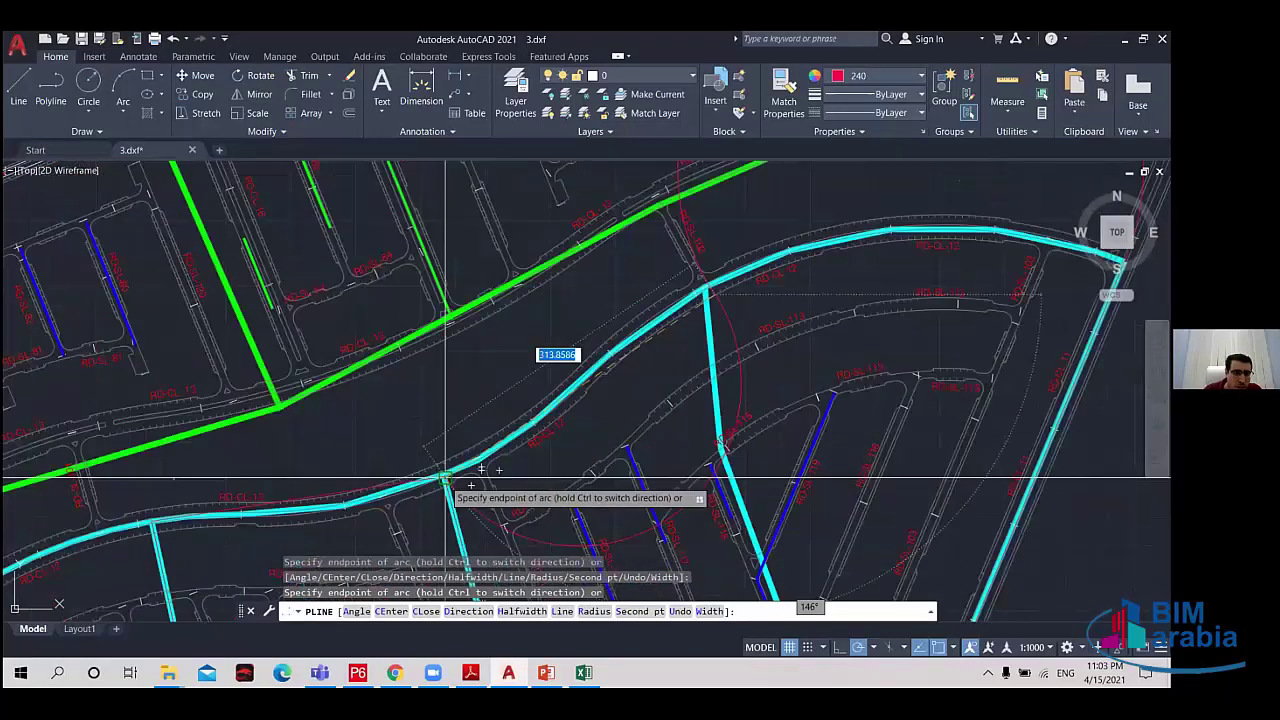
{"action": "scroll", "coordinate": [445, 478], "scroll_direction": "down", "scroll_amount": 3}
{"action": "scroll", "coordinate": [505, 452], "scroll_direction": "up", "scroll_amount": 3}
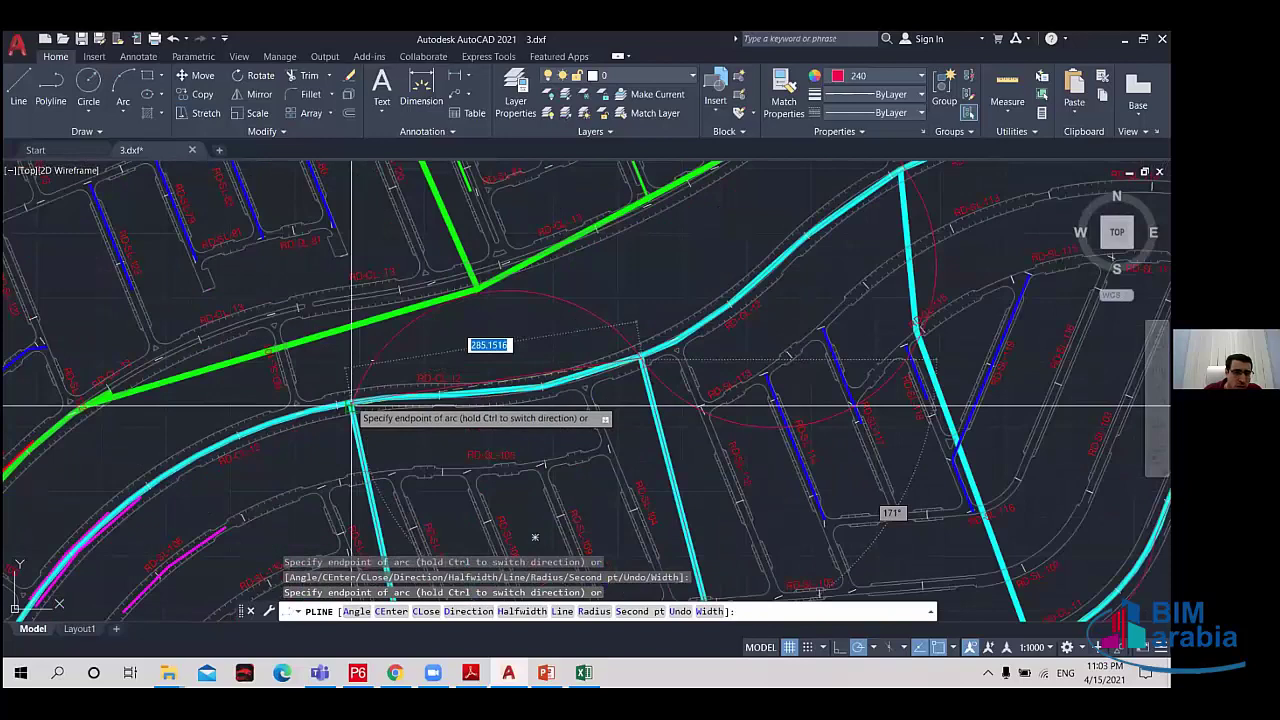
{"action": "scroll", "coordinate": [405, 392], "scroll_direction": "down", "scroll_amount": 3}
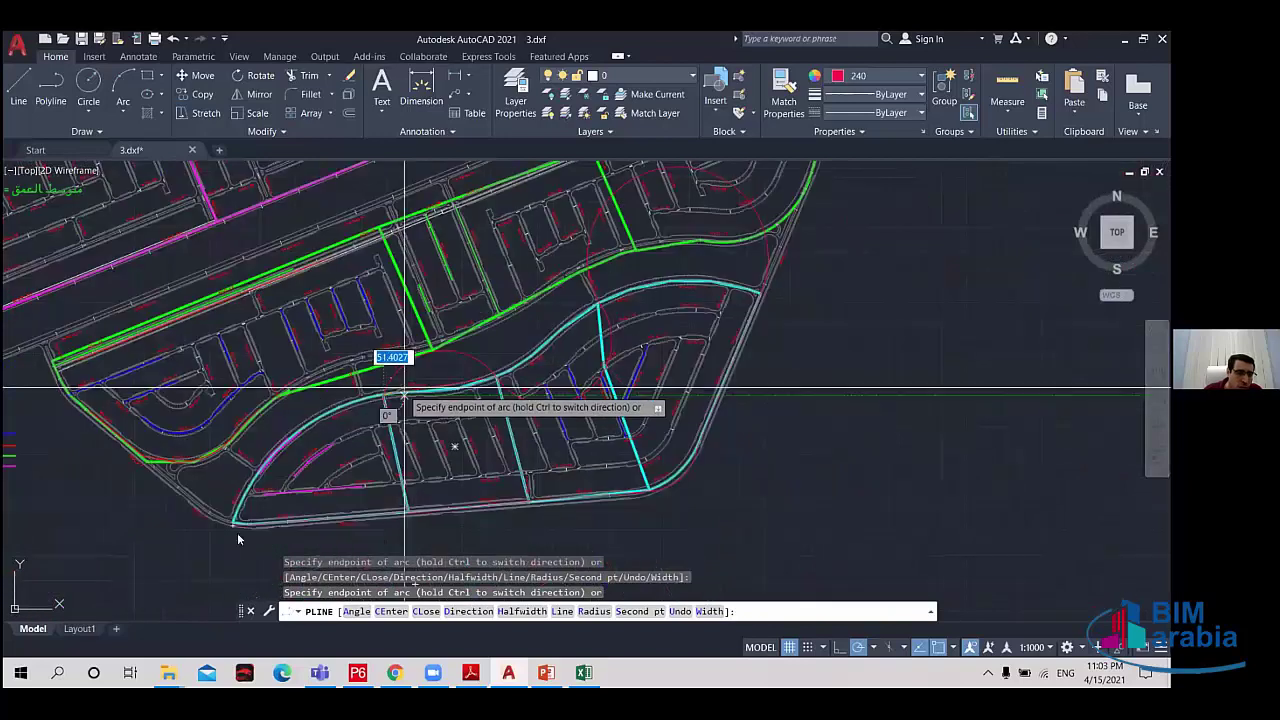
{"action": "key", "text": "Escape"}
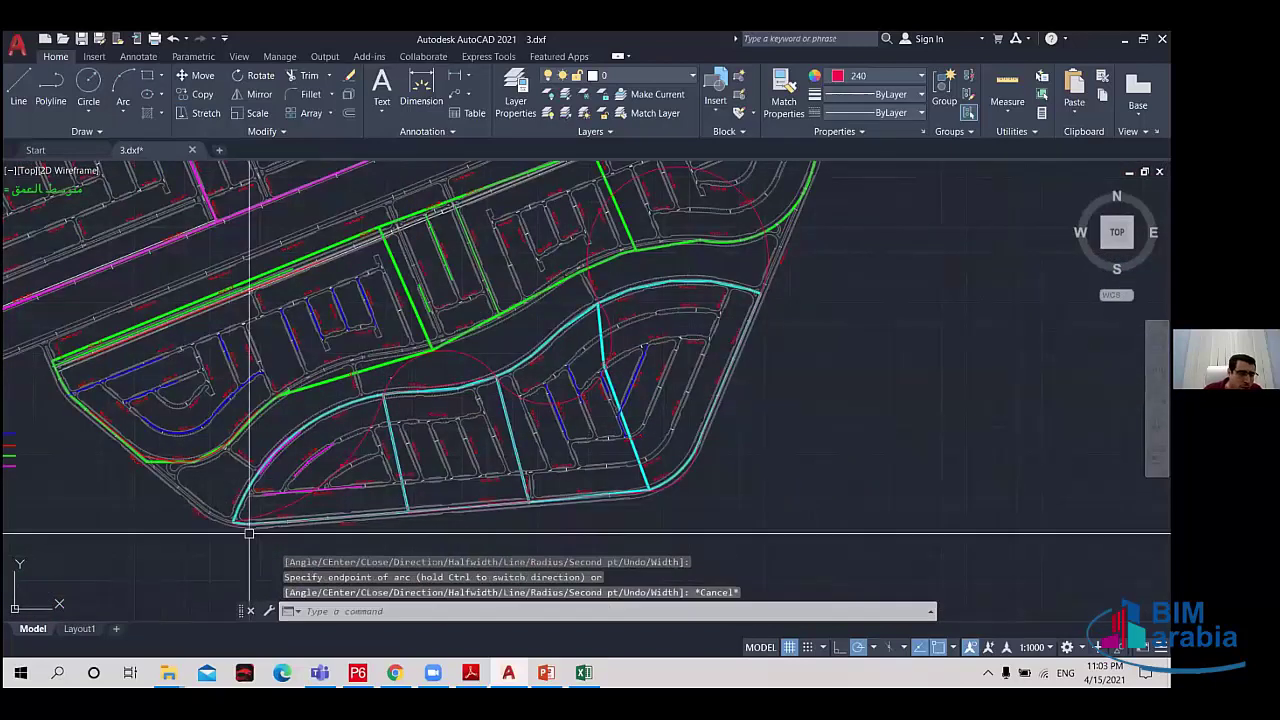
Select the new polyline and stretch its westernmost arc onto the cyan boundary along RD-CL-12.
{"action": "scroll", "coordinate": [255, 450], "scroll_direction": "up", "scroll_amount": 2}
{"action": "scroll", "coordinate": [225, 515], "scroll_direction": "up", "scroll_amount": 4}
{"action": "left_click", "coordinate": [225, 515]}
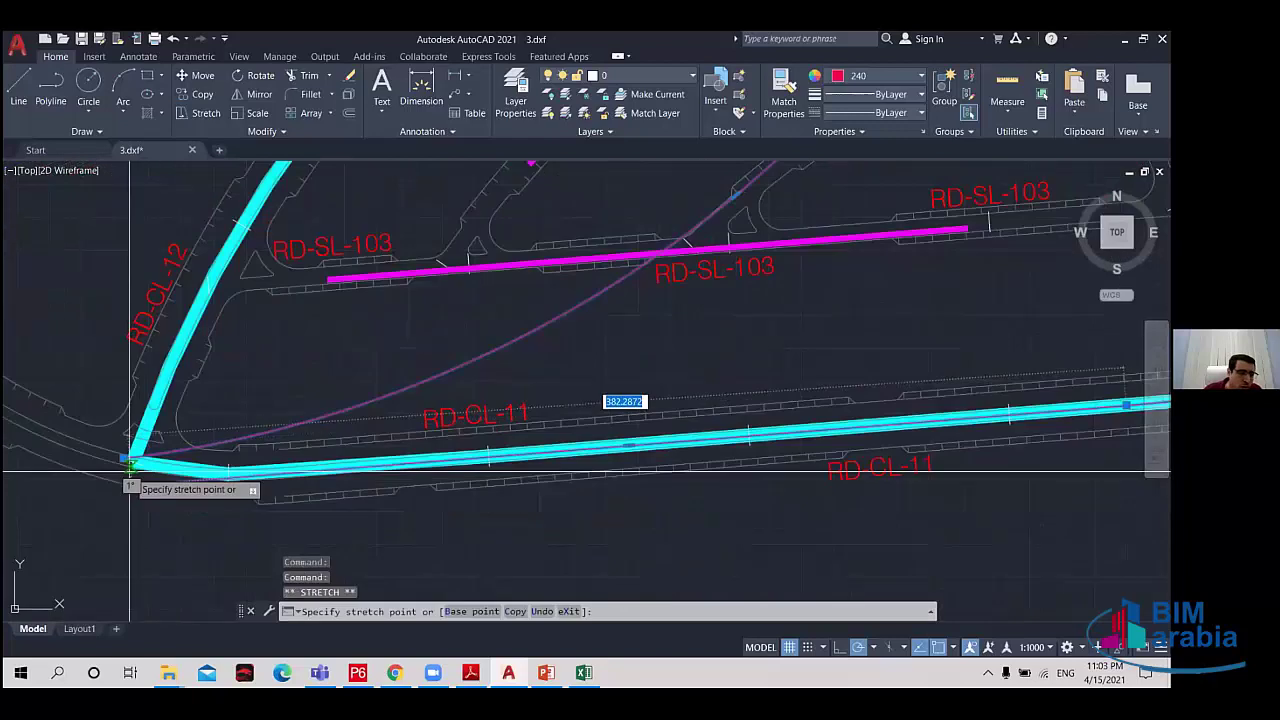
{"action": "left_click", "coordinate": [130, 462]}
{"action": "scroll", "coordinate": [391, 448], "scroll_direction": "down", "scroll_amount": 3}
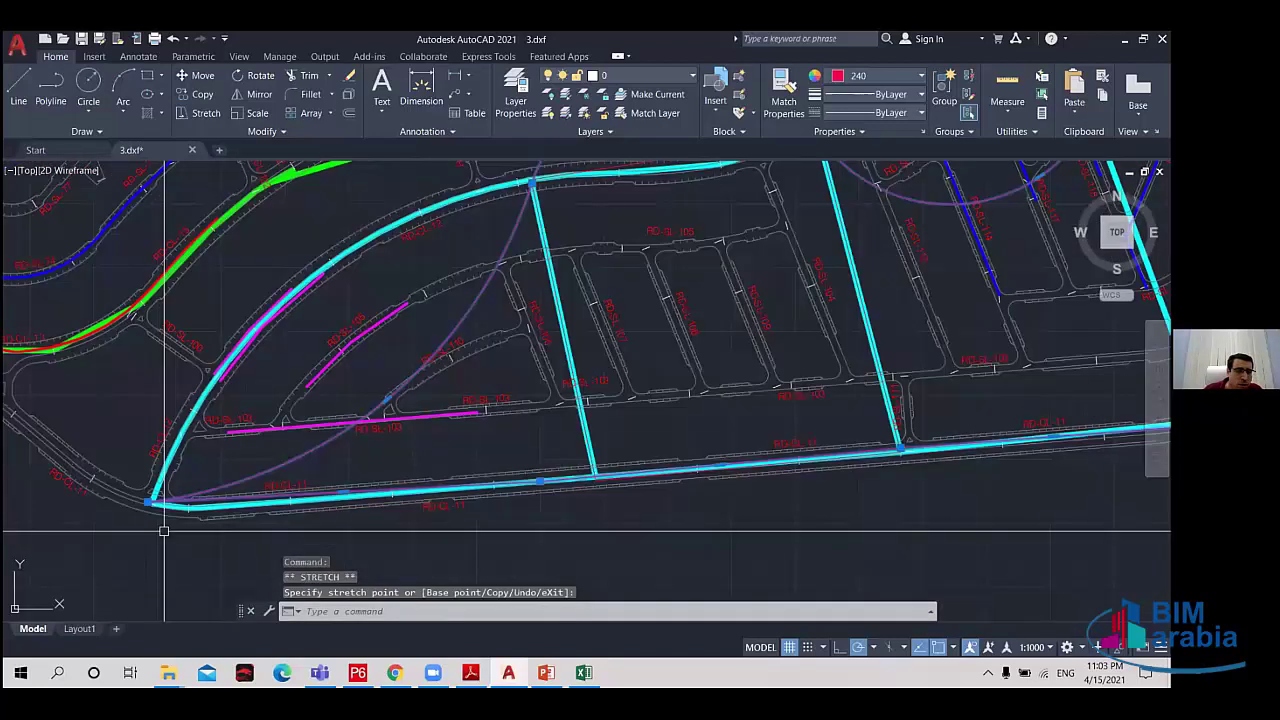
{"action": "scroll", "coordinate": [391, 448], "scroll_direction": "down", "scroll_amount": 3}
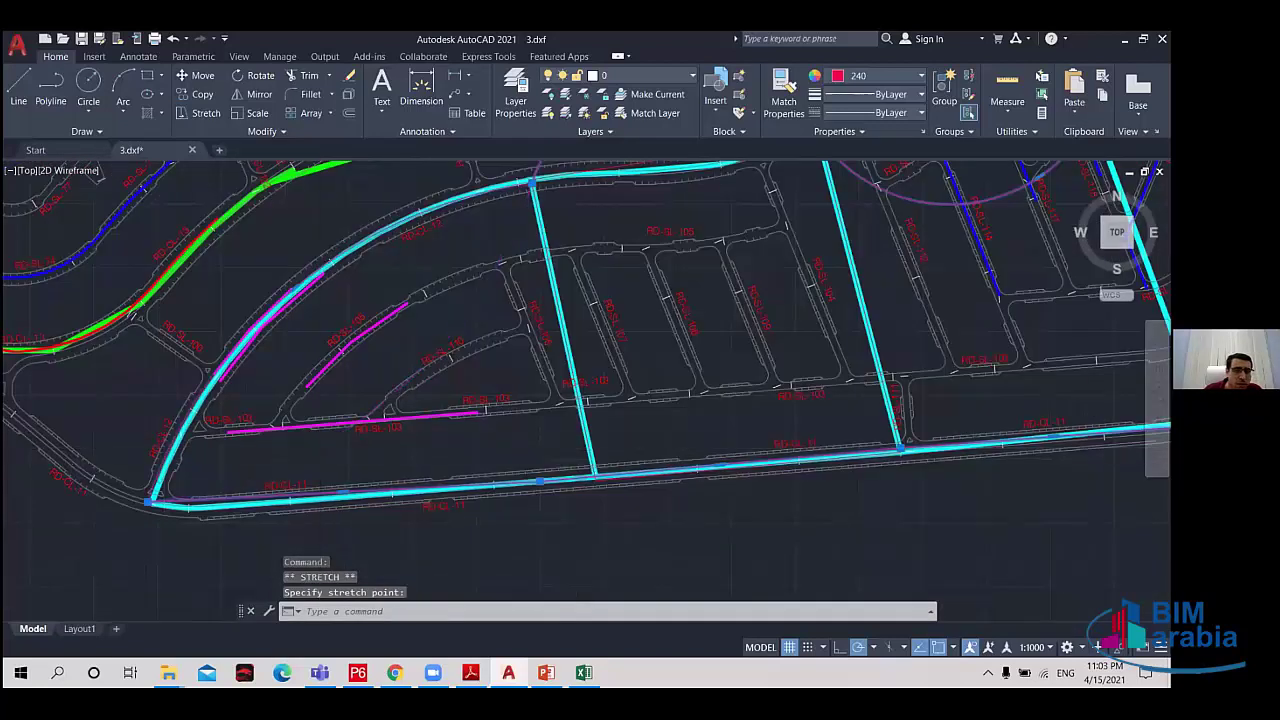
{"action": "scroll", "coordinate": [318, 481], "scroll_direction": "down", "scroll_amount": 2}
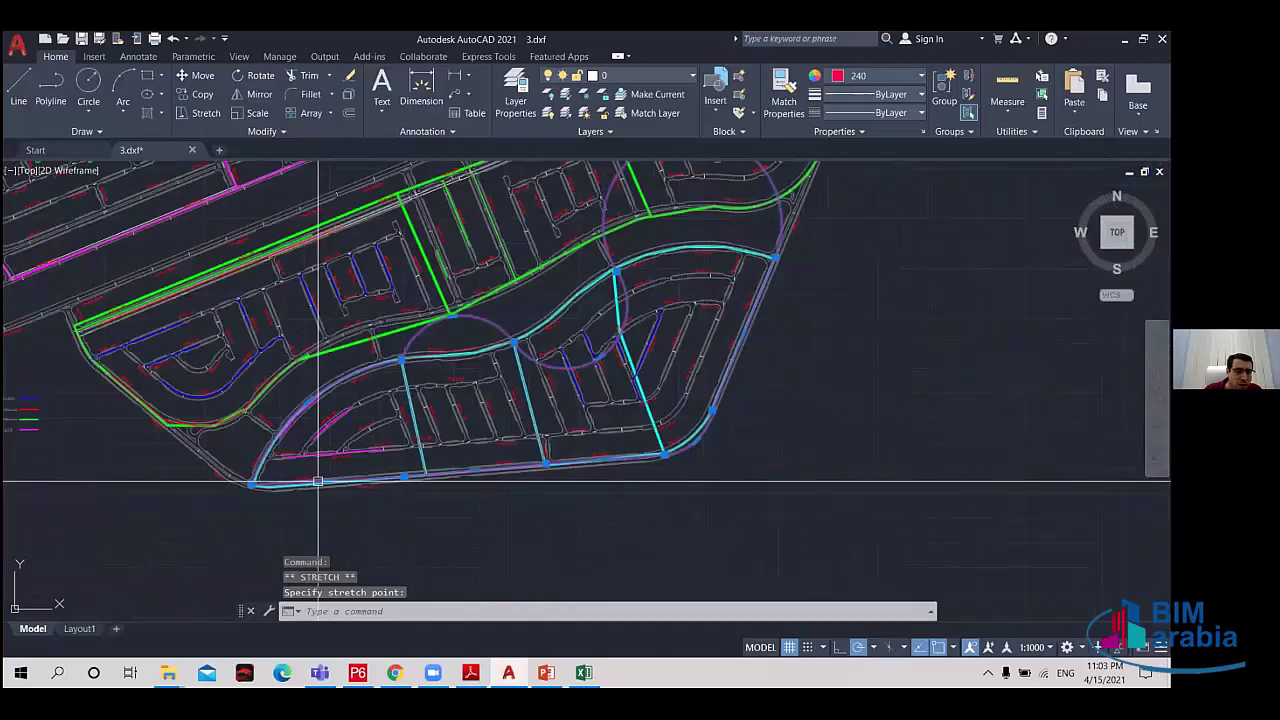
Stretch the midpoints of the polyline's remaining northern arcs so they follow the cyan zone's boundary.
{"action": "scroll", "coordinate": [318, 481], "scroll_direction": "up", "scroll_amount": 5}
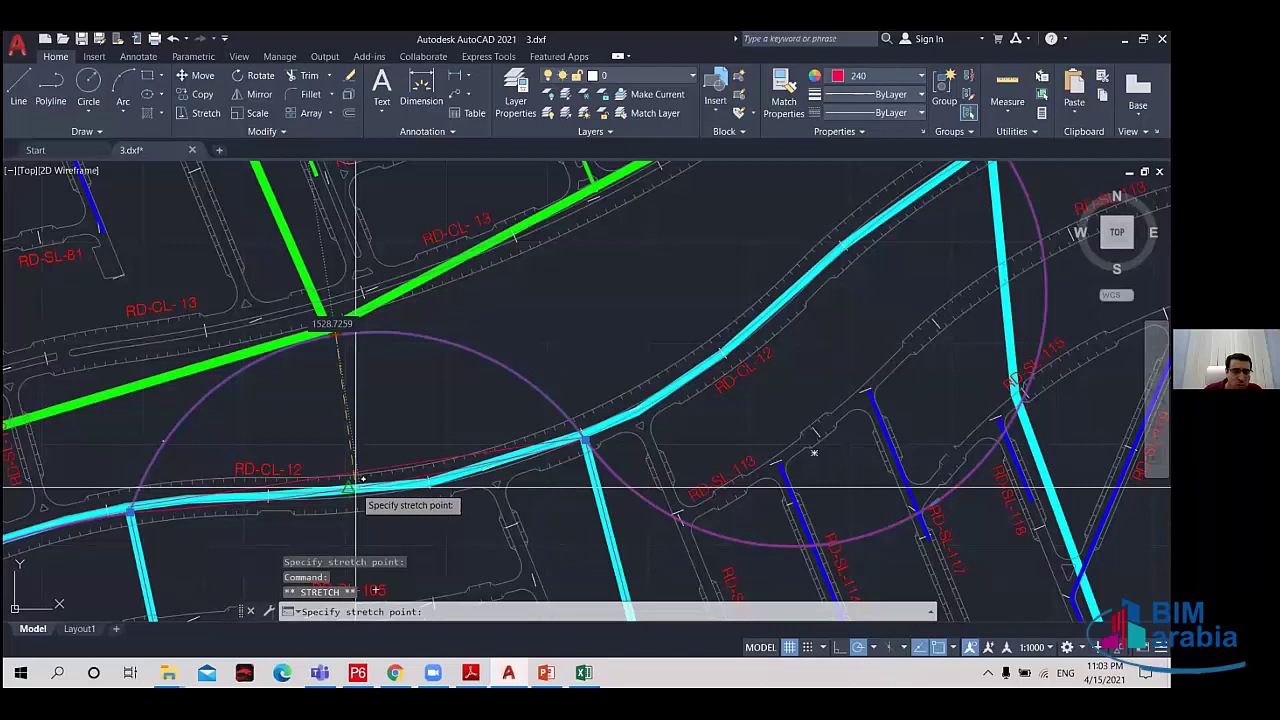
{"action": "left_click", "coordinate": [355, 481]}
{"action": "scroll", "coordinate": [583, 510], "scroll_direction": "down", "scroll_amount": 3}
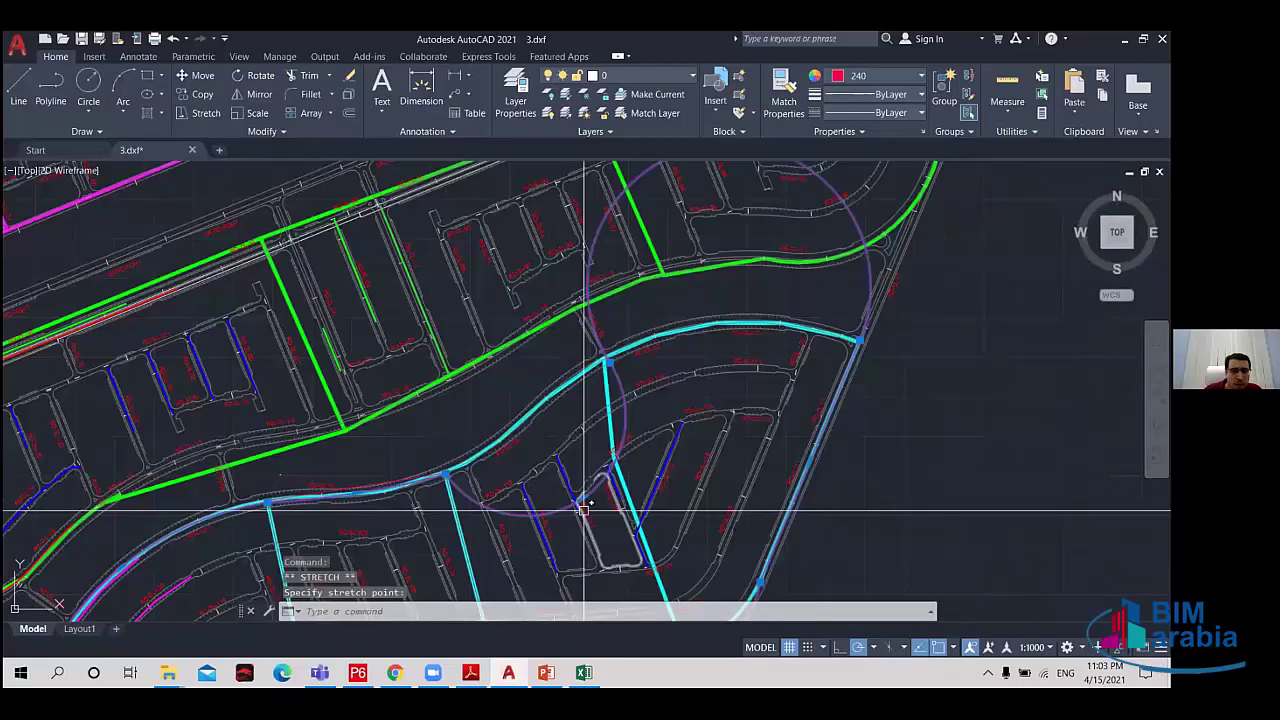
{"action": "scroll", "coordinate": [583, 510], "scroll_direction": "down", "scroll_amount": 1}
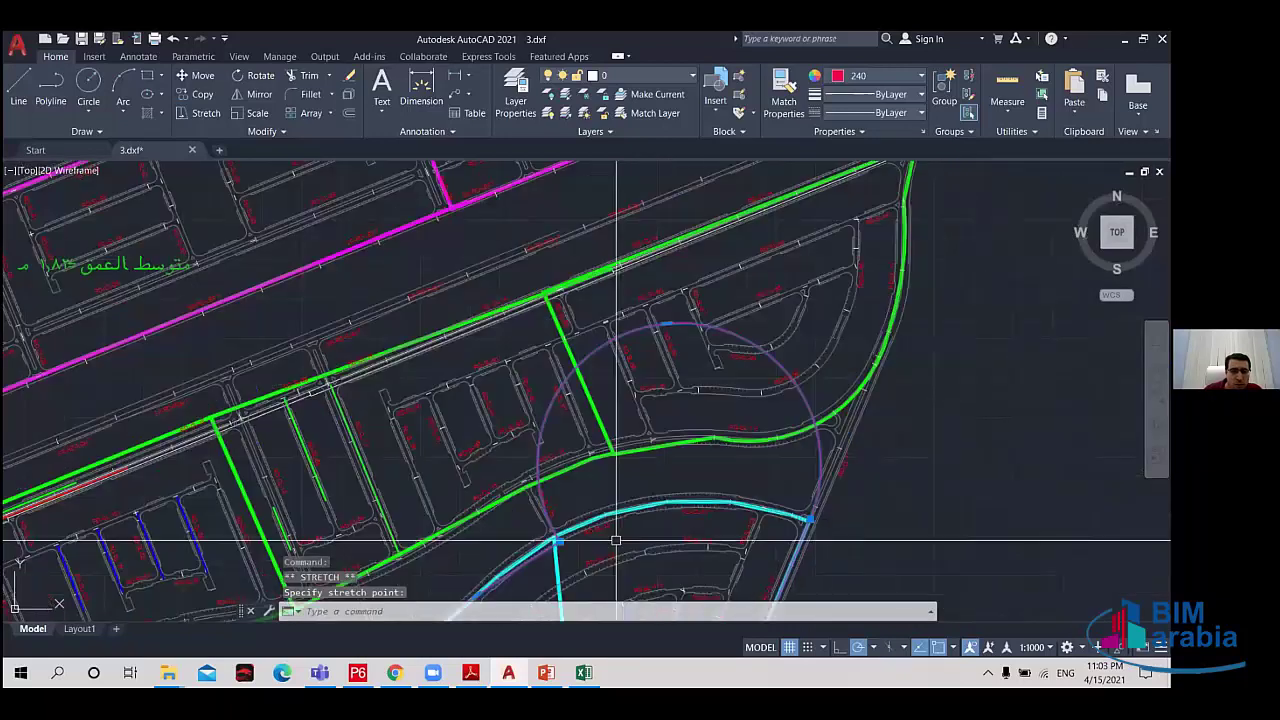
{"action": "scroll", "coordinate": [632, 381], "scroll_direction": "down", "scroll_amount": 5}
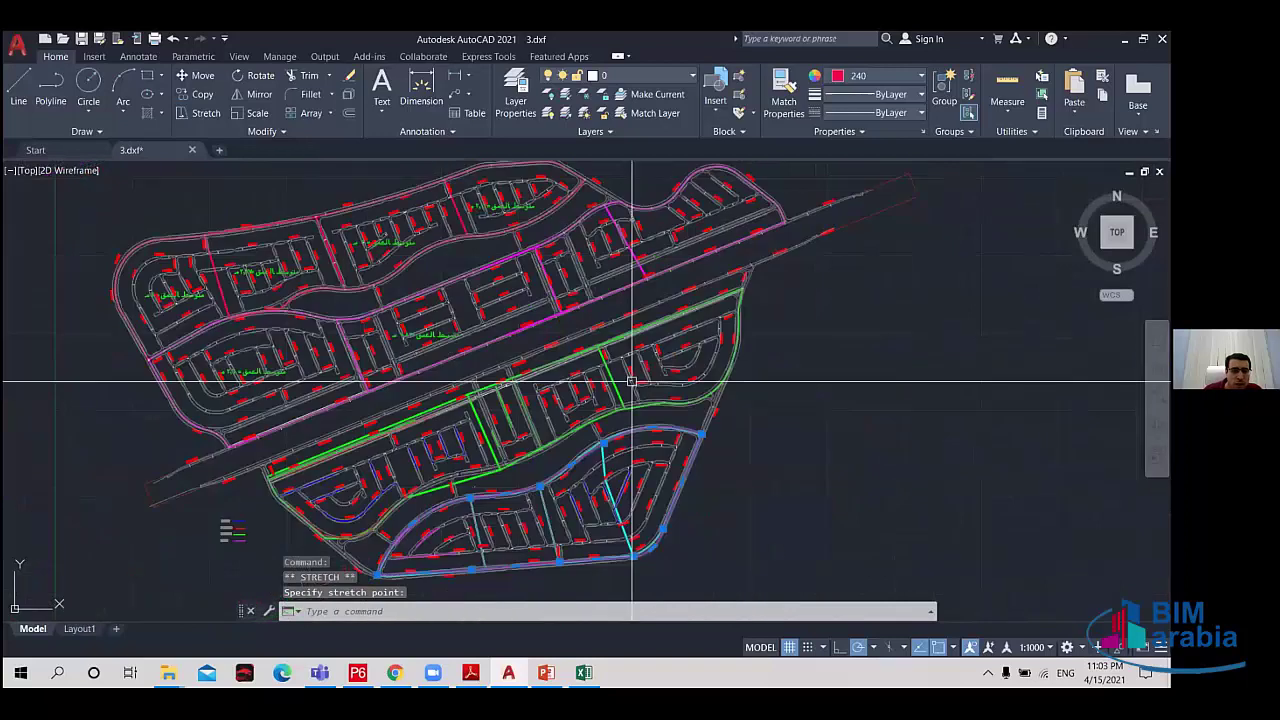
{"action": "scroll", "coordinate": [632, 381], "scroll_direction": "down", "scroll_amount": 2}
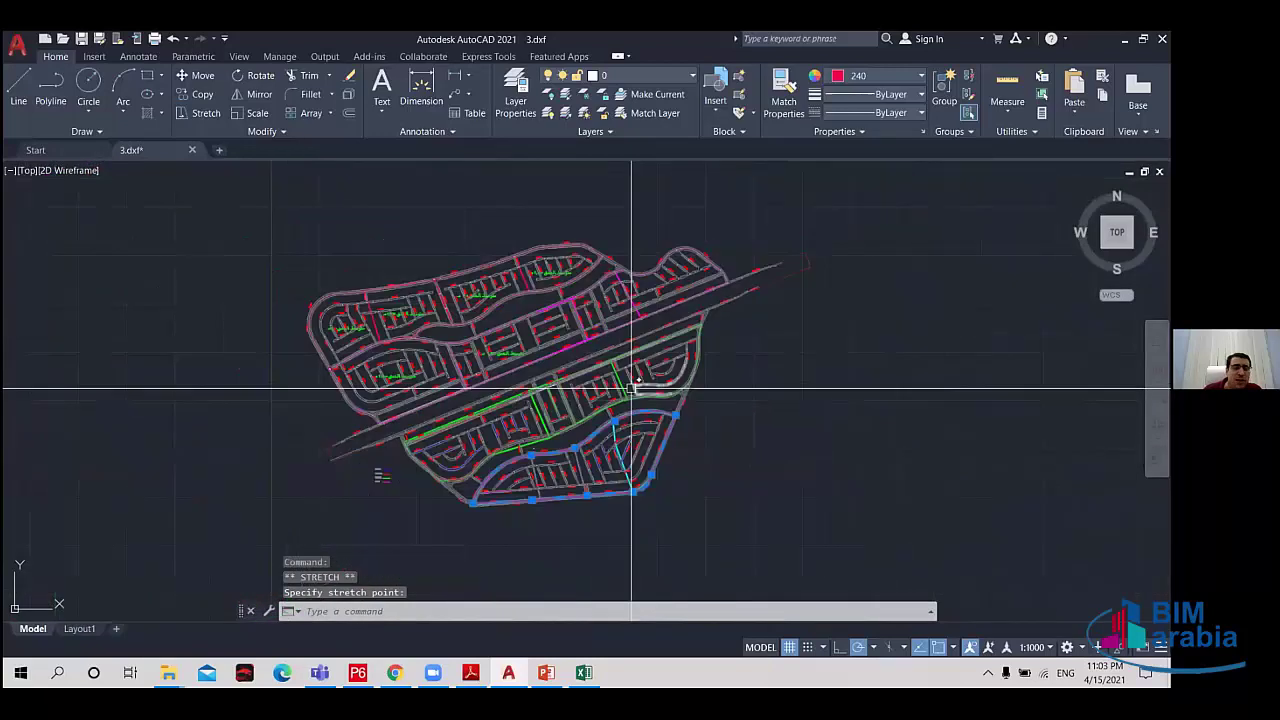
List the boundary polyline's properties and refit its southeast corner arc to the cyan line along RD-CL-11.
{"action": "scroll", "coordinate": [550, 505], "scroll_direction": "up", "scroll_amount": 4}
{"action": "scroll", "coordinate": [545, 509], "scroll_direction": "up", "scroll_amount": 2}
{"action": "key", "text": "Escape"}
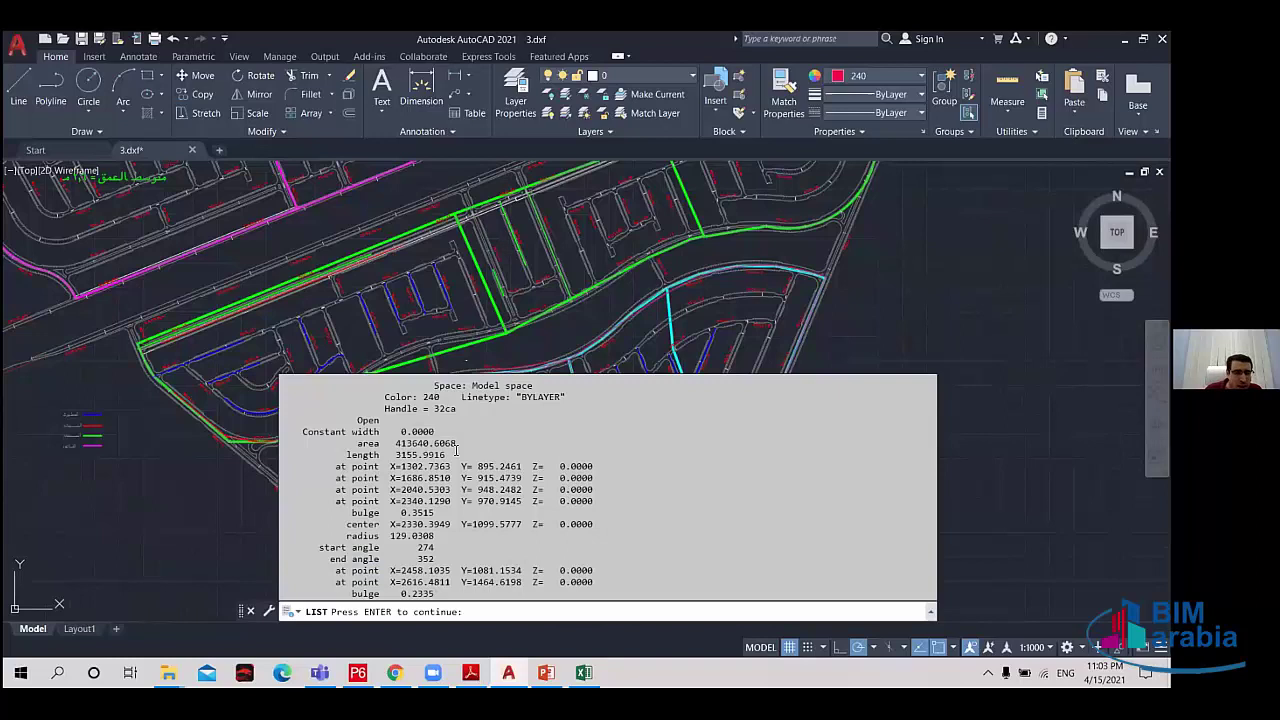
{"action": "key", "text": "Return"}
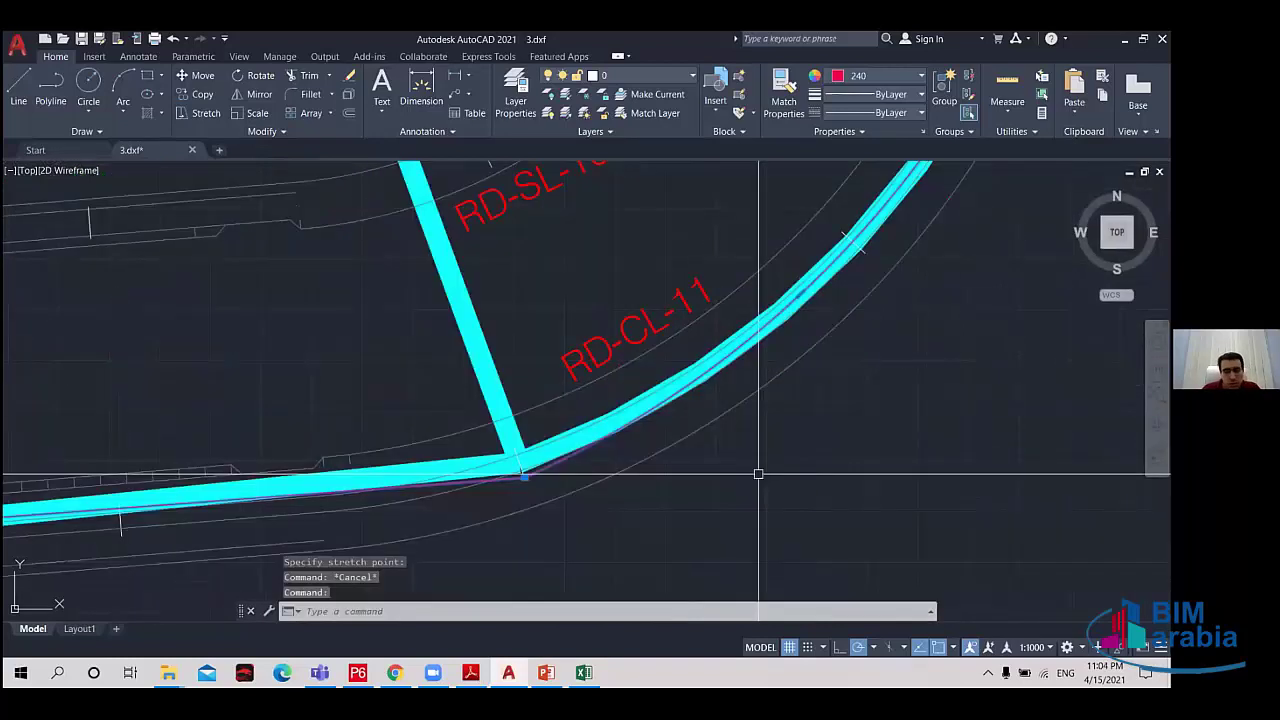
List the adjusted polyline's properties, highlight its area value, and close the listing.
{"action": "key", "text": "Return"}
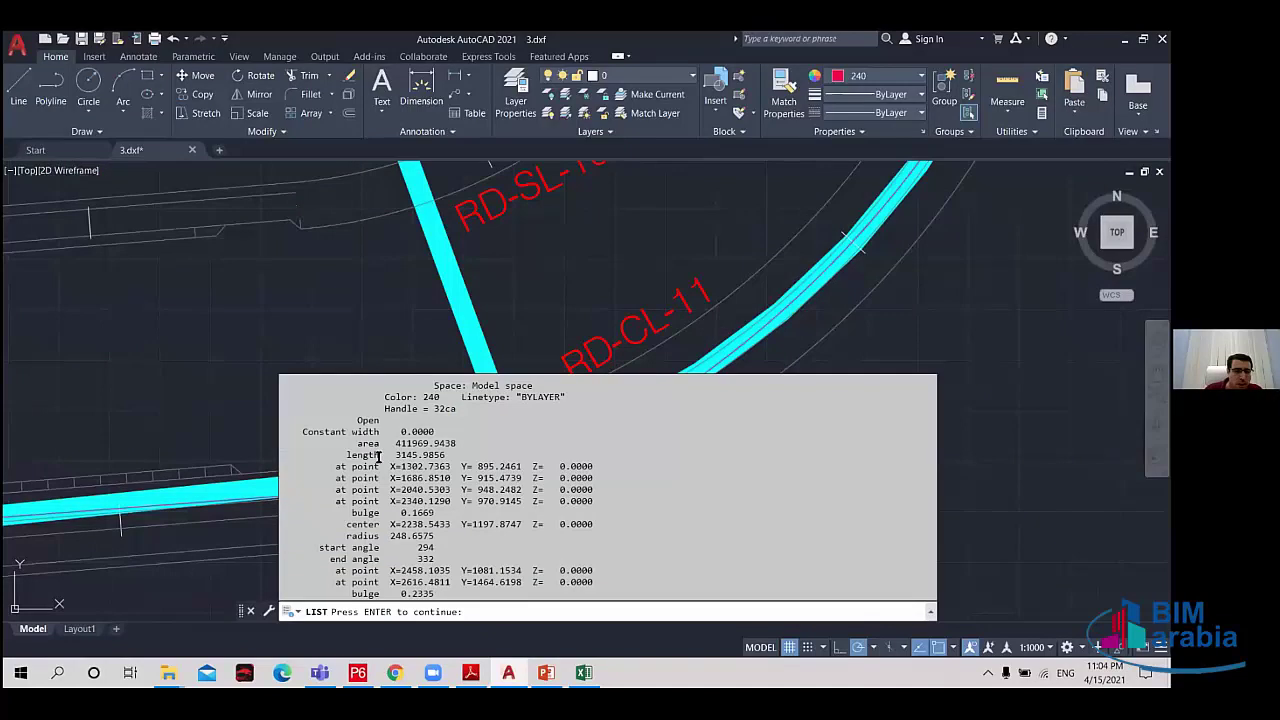
{"action": "key", "text": "Return"}
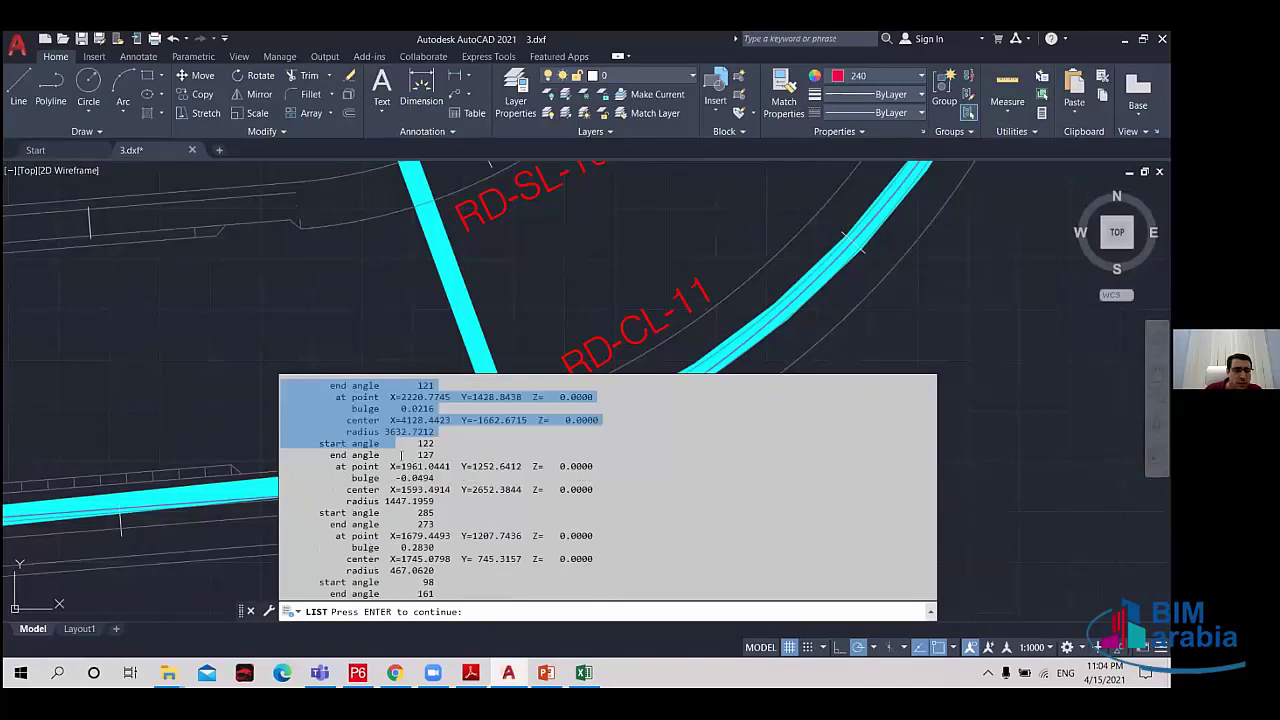
{"action": "left_click_drag", "start_coordinate": [400, 462], "coordinate": [456, 438]}
{"action": "left_click", "coordinate": [348, 456]}
{"action": "left_click_drag", "start_coordinate": [350, 444], "coordinate": [458, 445]}
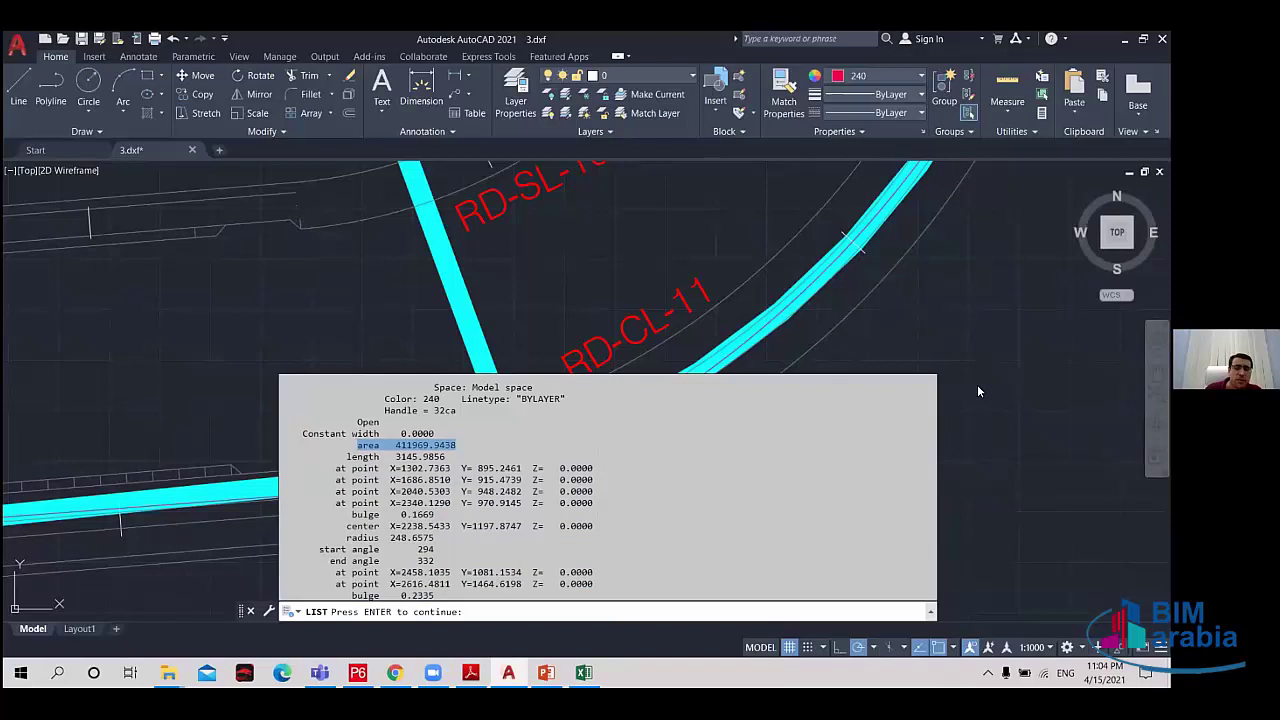
{"action": "key", "text": "F2"}
{"action": "scroll", "coordinate": [750, 480], "scroll_direction": "down", "scroll_amount": 3}
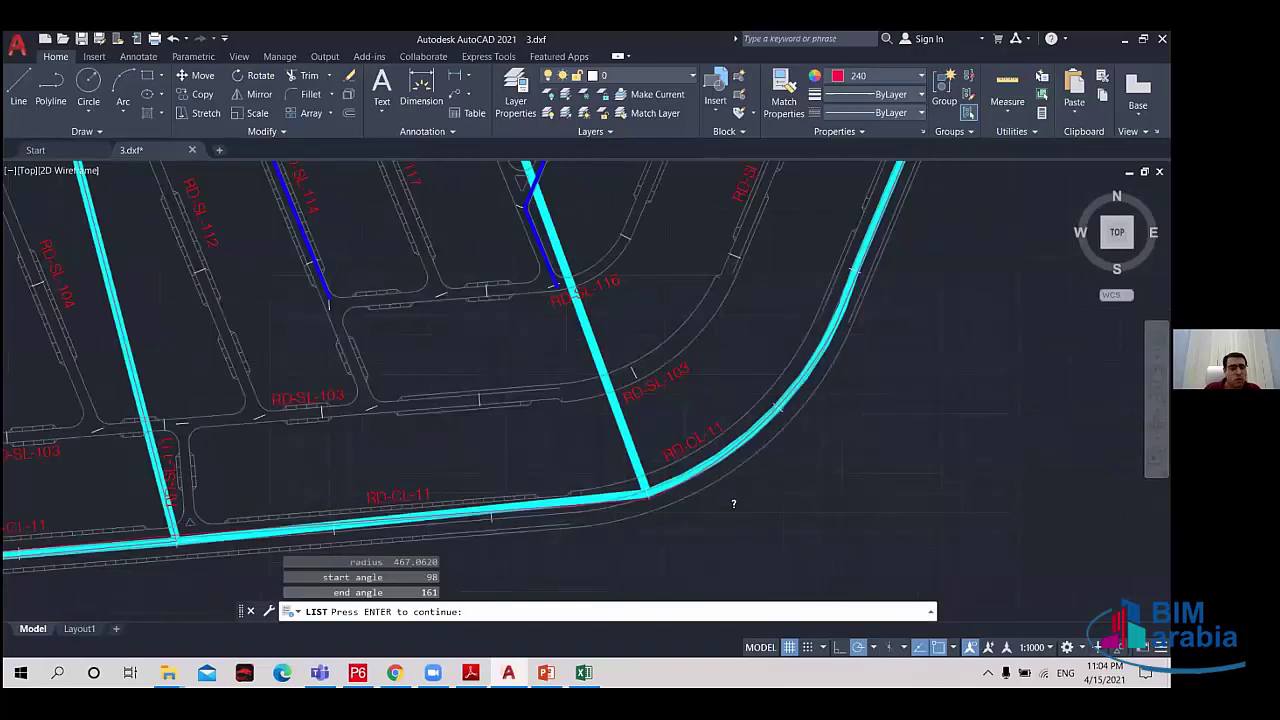
{"action": "scroll", "coordinate": [733, 503], "scroll_direction": "down", "scroll_amount": 5}
{"action": "key", "text": "Escape"}
{"action": "left_click_drag", "start_coordinate": [649, 351], "coordinate": [703, 420]}
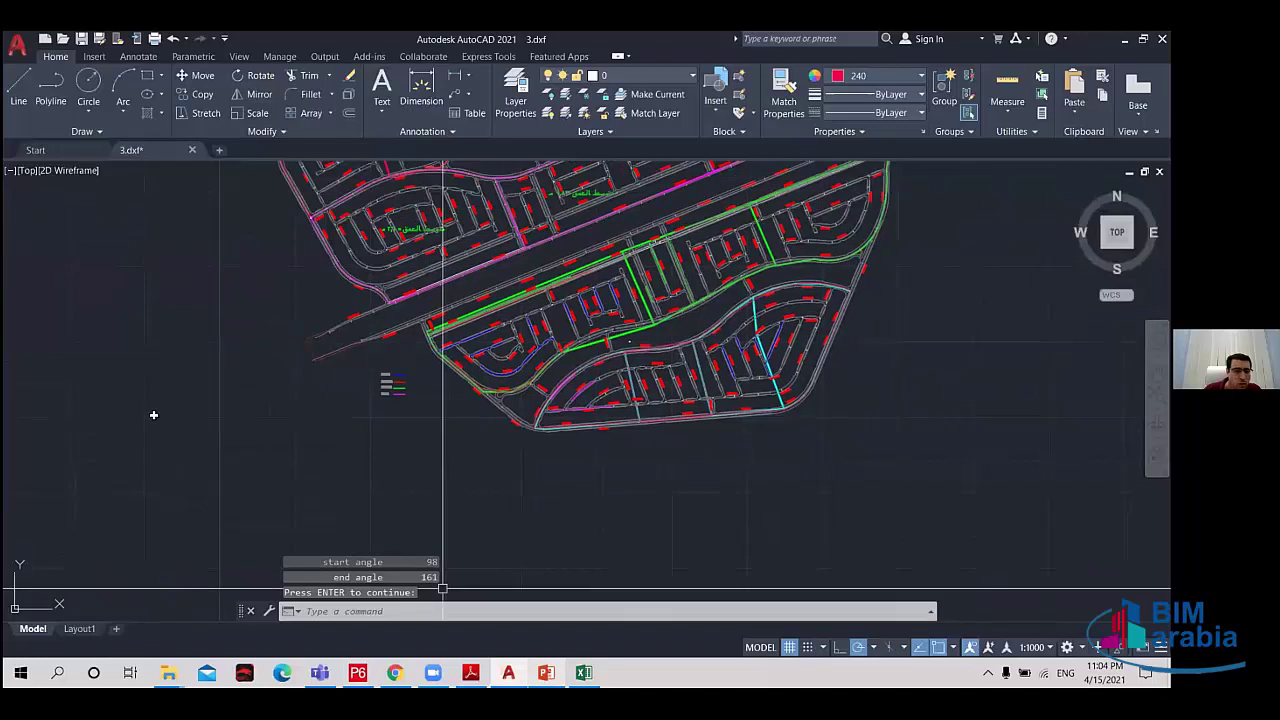
Switch to the Excel workbook and apply Comma Style to the Zone 01 area in cell E364 of the Activities sheet.
{"action": "key", "text": "alt+Tab"}
{"action": "scroll", "coordinate": [148, 483], "scroll_direction": "down", "scroll_amount": 15}
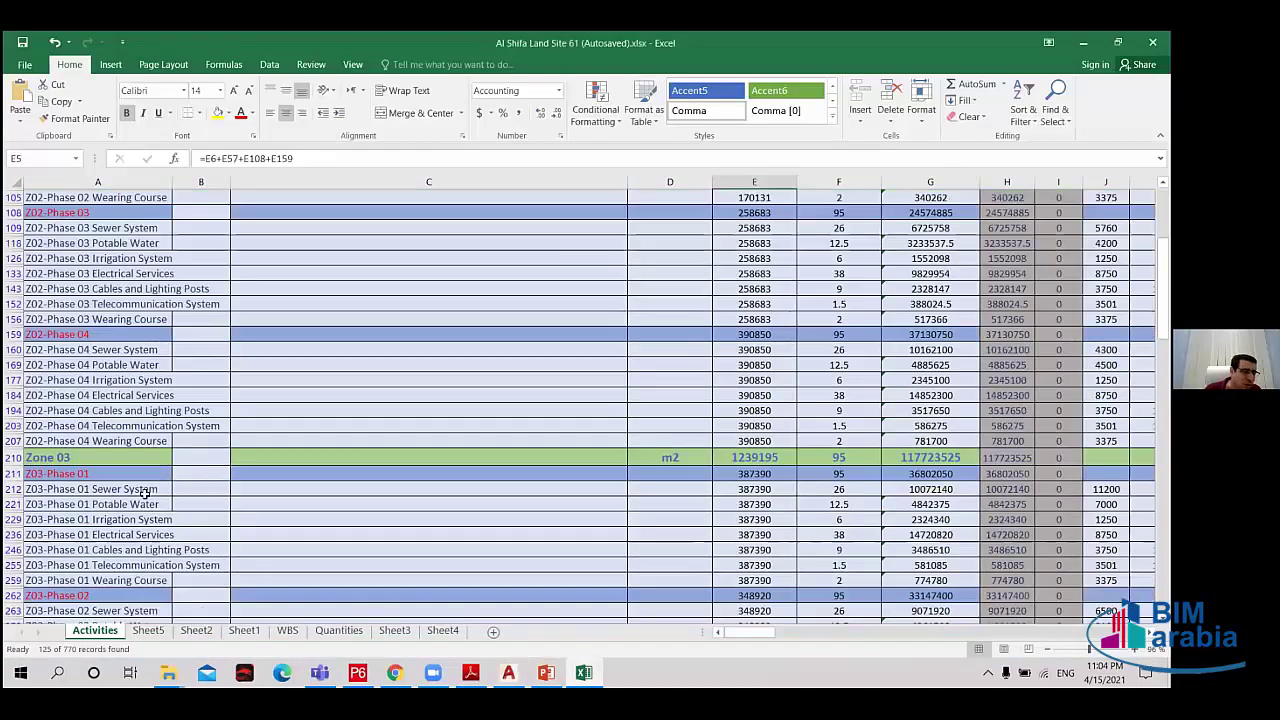
{"action": "scroll", "coordinate": [145, 490], "scroll_direction": "down", "scroll_amount": 8}
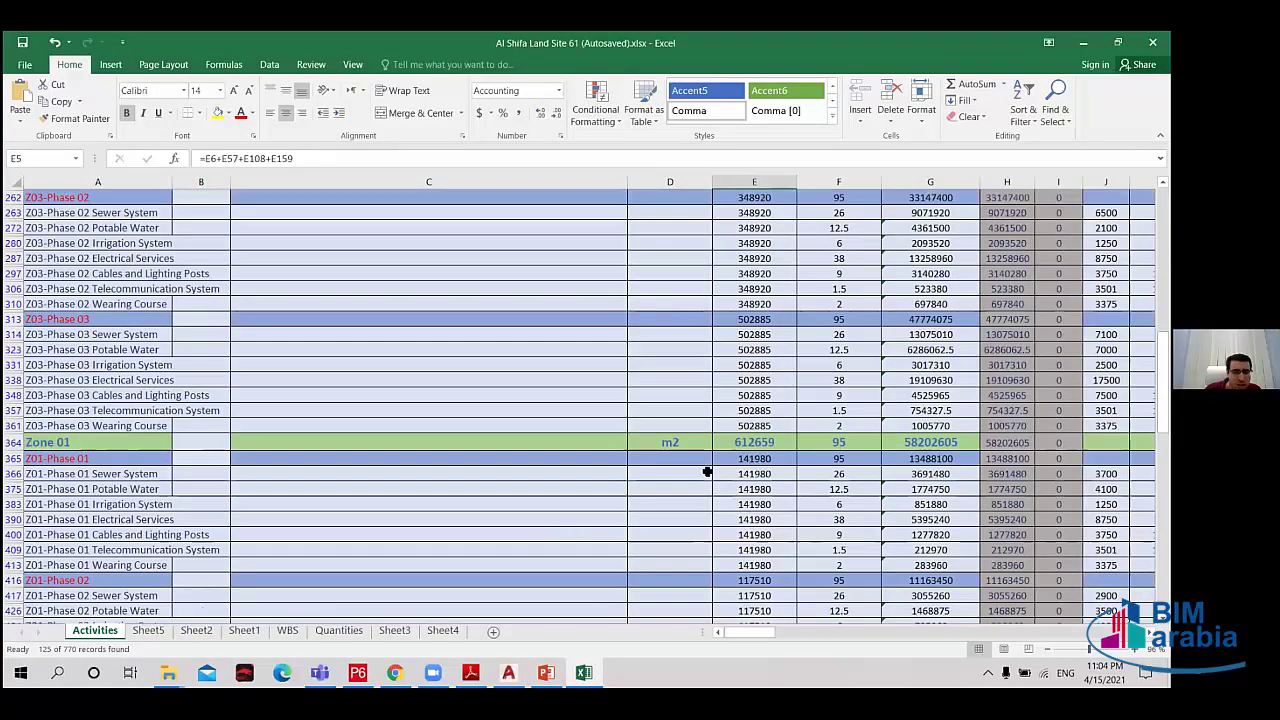
{"action": "left_click", "coordinate": [748, 458]}
{"action": "left_click", "coordinate": [752, 443]}
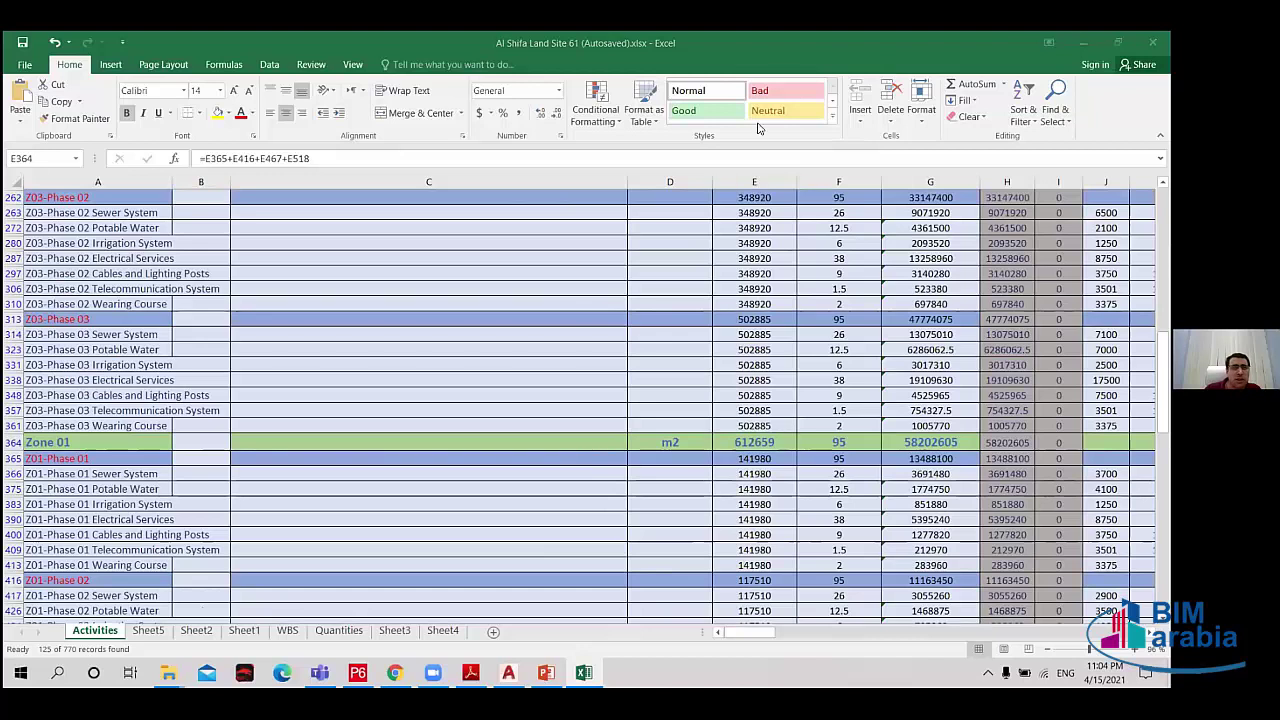
{"action": "left_click", "coordinate": [518, 113]}
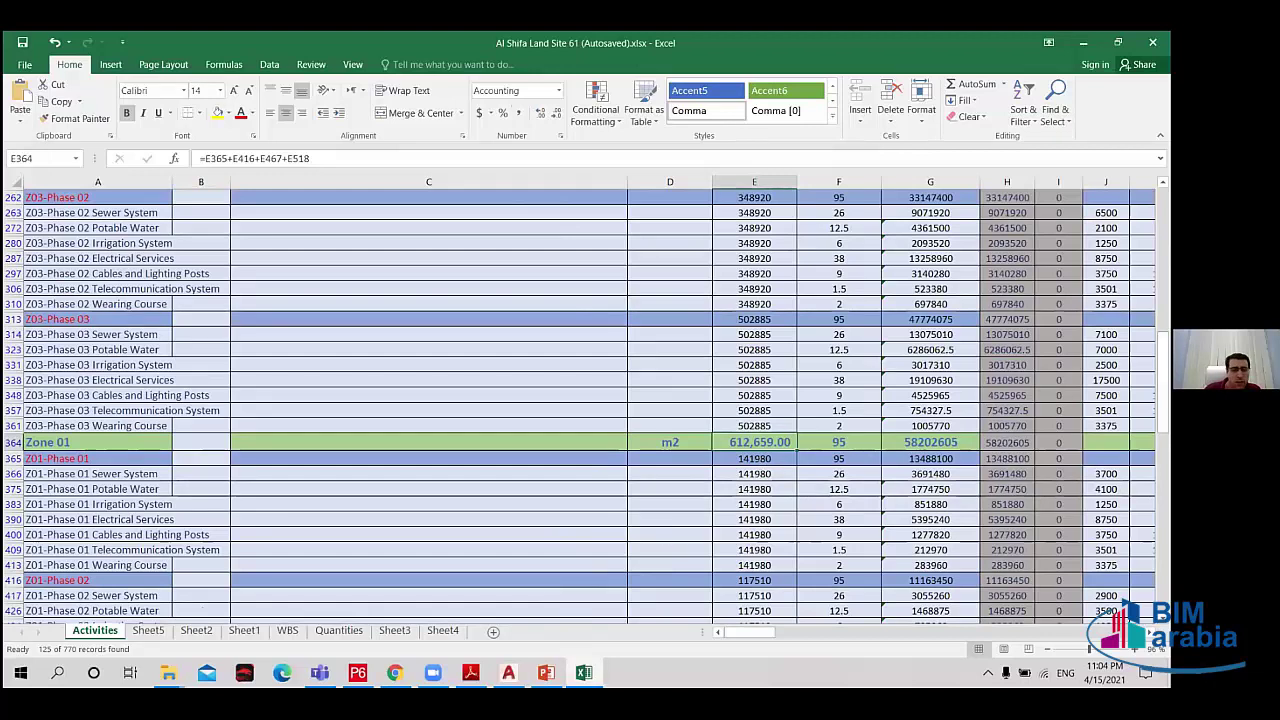
Switch to AutoCAD and examine the cyan and green zone boundaries and their phase divisions within the whole site plan.
{"action": "left_click", "coordinate": [546, 672]}
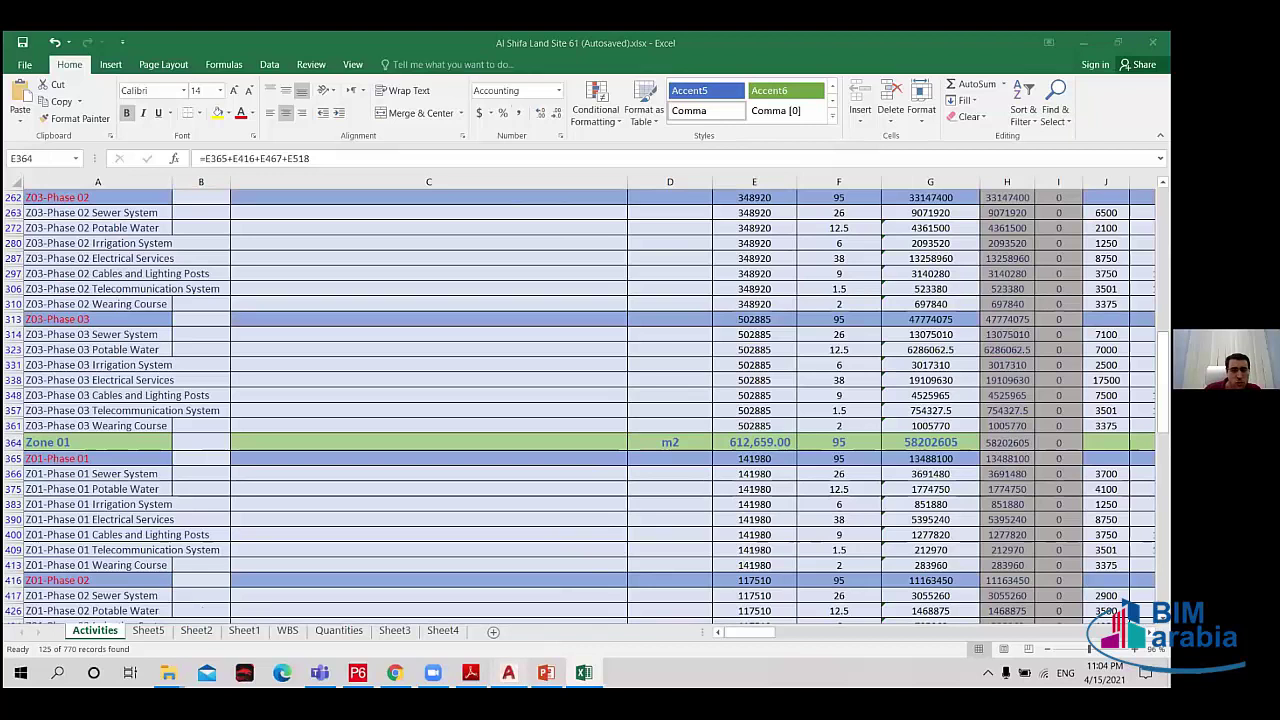
{"action": "key", "text": "alt+Tab"}
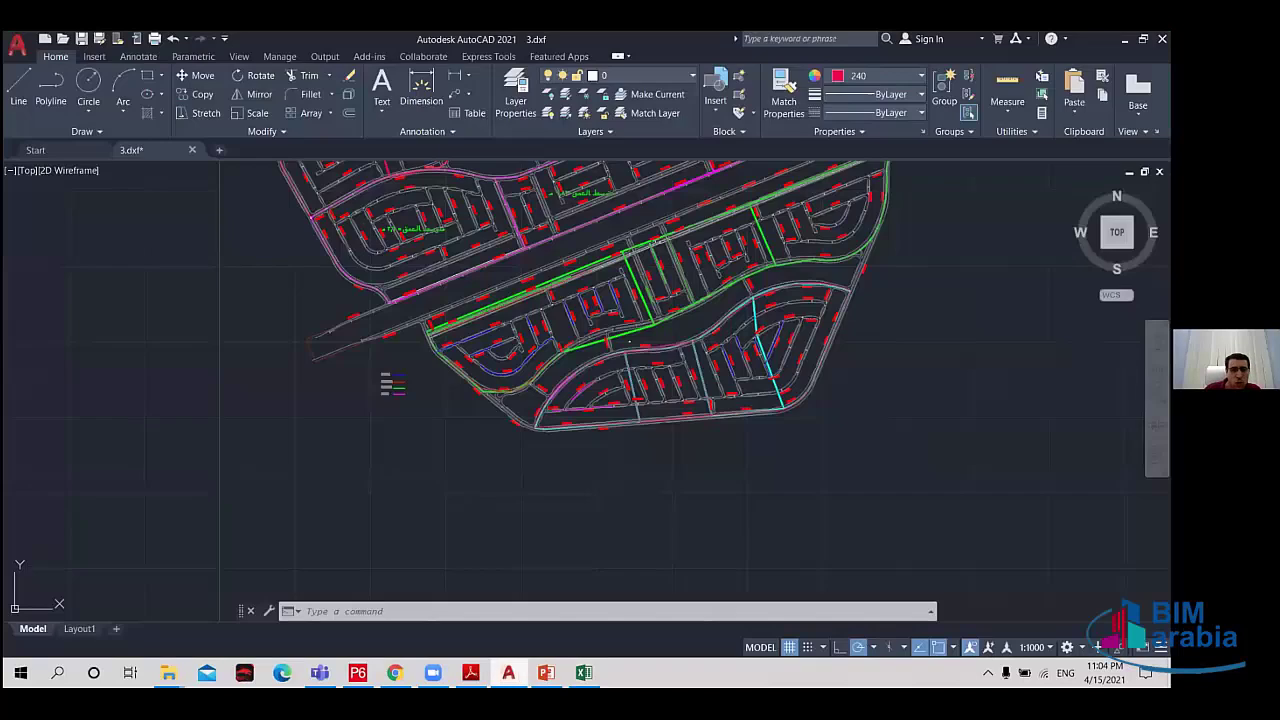
{"action": "scroll", "coordinate": [716, 470], "scroll_direction": "down", "scroll_amount": 4}
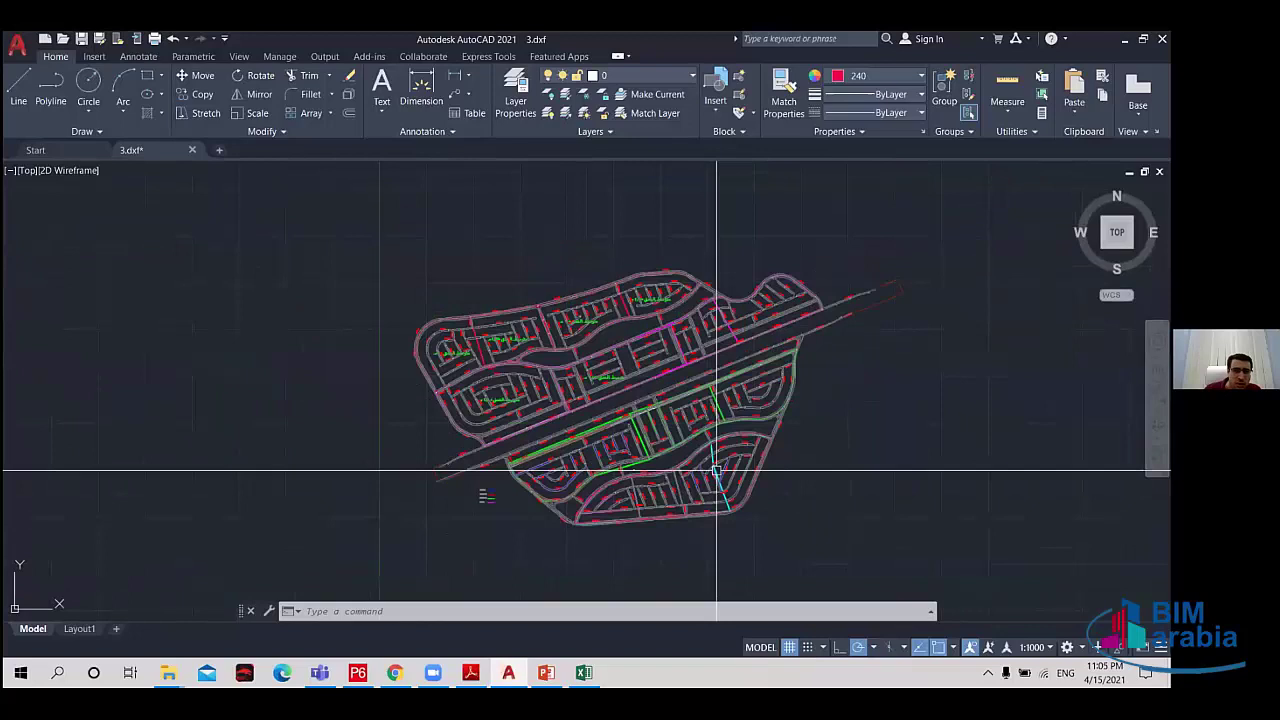
{"action": "scroll", "coordinate": [840, 327], "scroll_direction": "up", "scroll_amount": 5}
{"action": "scroll", "coordinate": [840, 327], "scroll_direction": "down", "scroll_amount": 3}
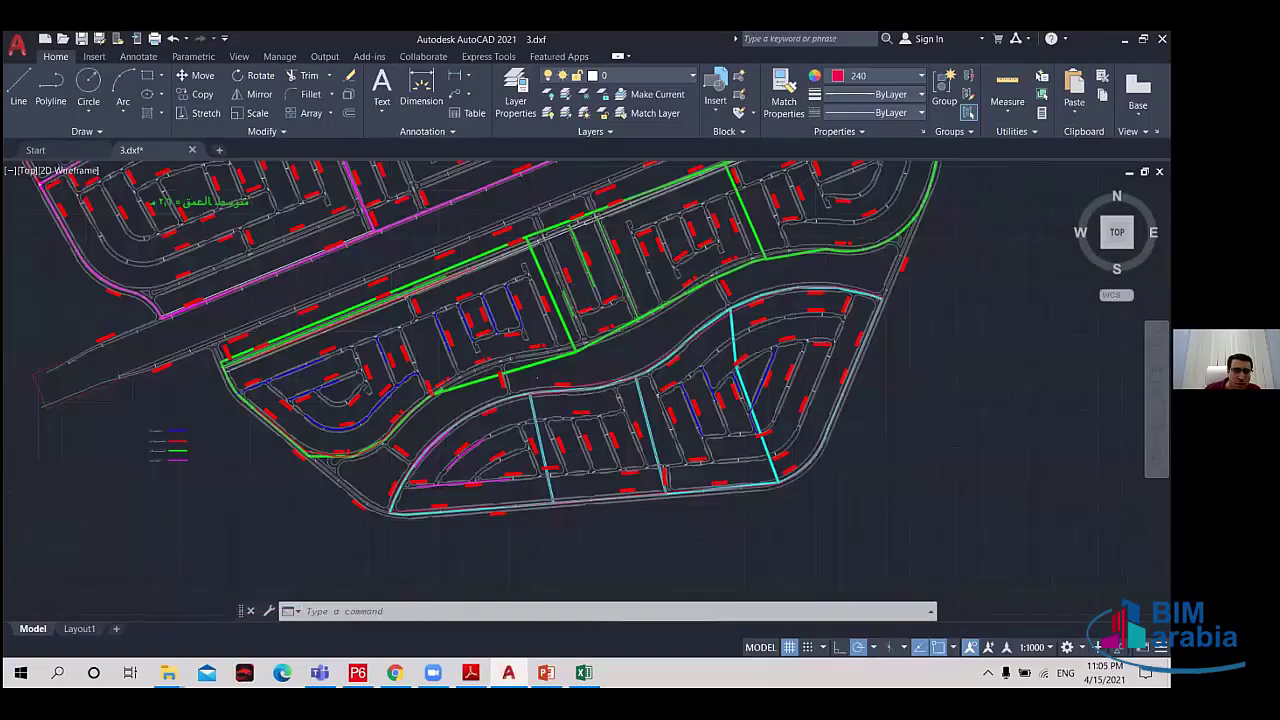
{"action": "scroll", "coordinate": [594, 289], "scroll_direction": "up", "scroll_amount": 5}
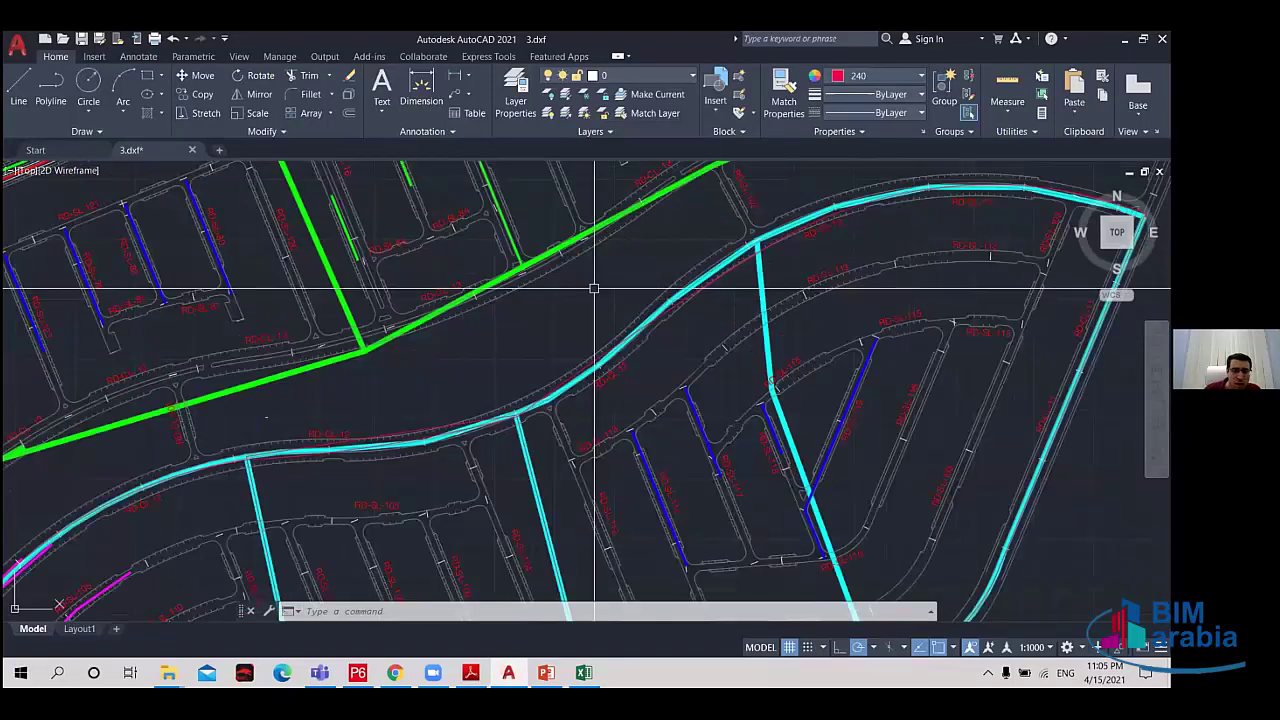
{"action": "scroll", "coordinate": [547, 382], "scroll_direction": "down", "scroll_amount": 2}
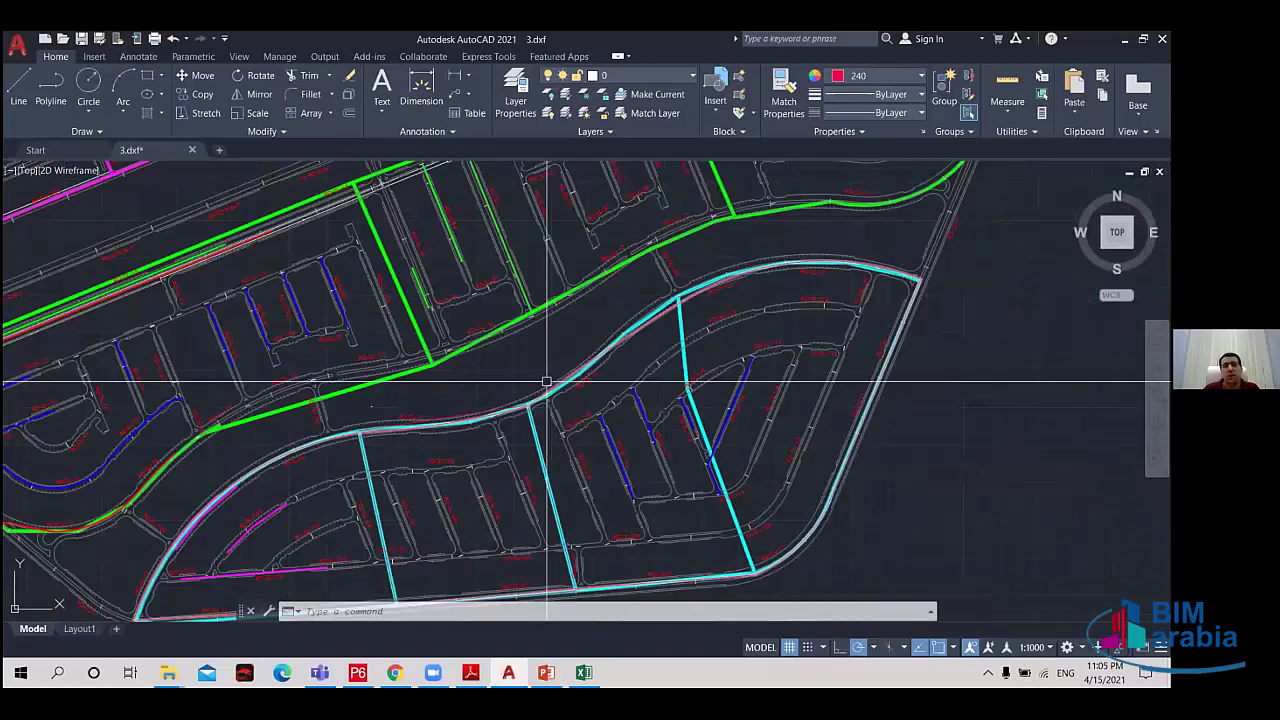
{"action": "left_click_drag", "start_coordinate": [547, 382], "coordinate": [633, 362]}
{"action": "scroll", "coordinate": [633, 362], "scroll_direction": "down", "scroll_amount": 5}
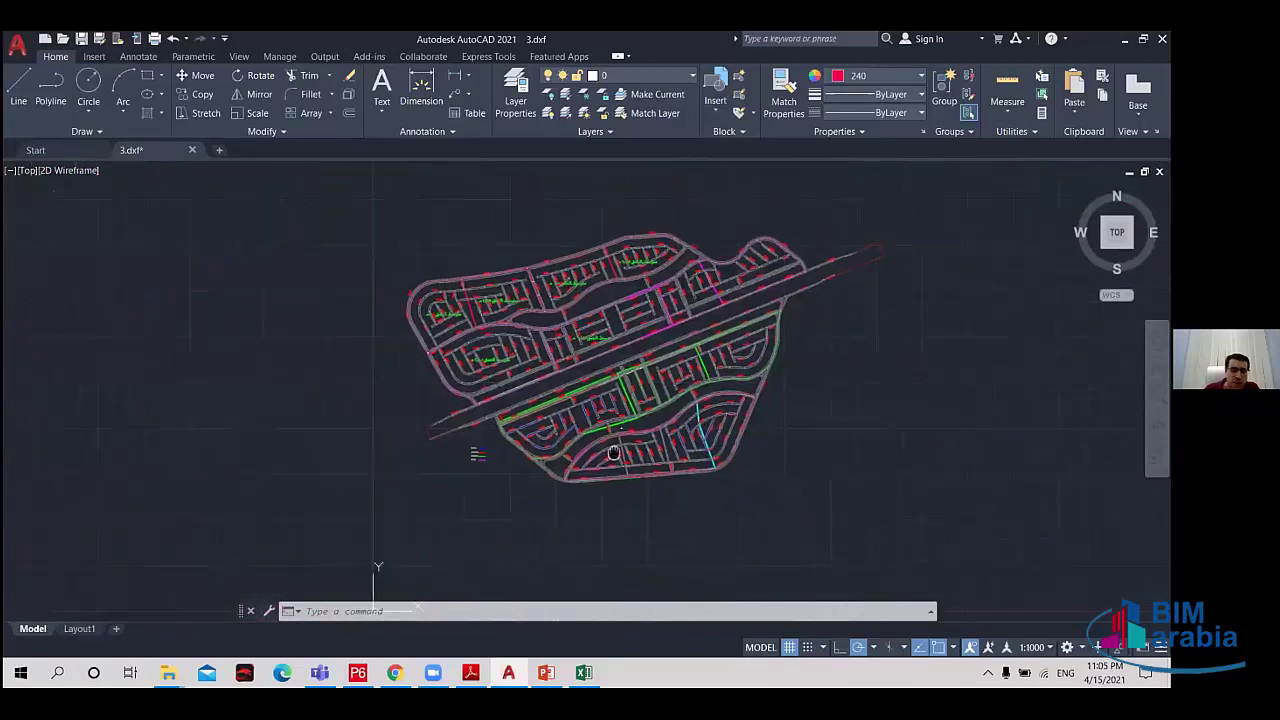
{"action": "left_click_drag", "start_coordinate": [619, 457], "coordinate": [617, 423]}
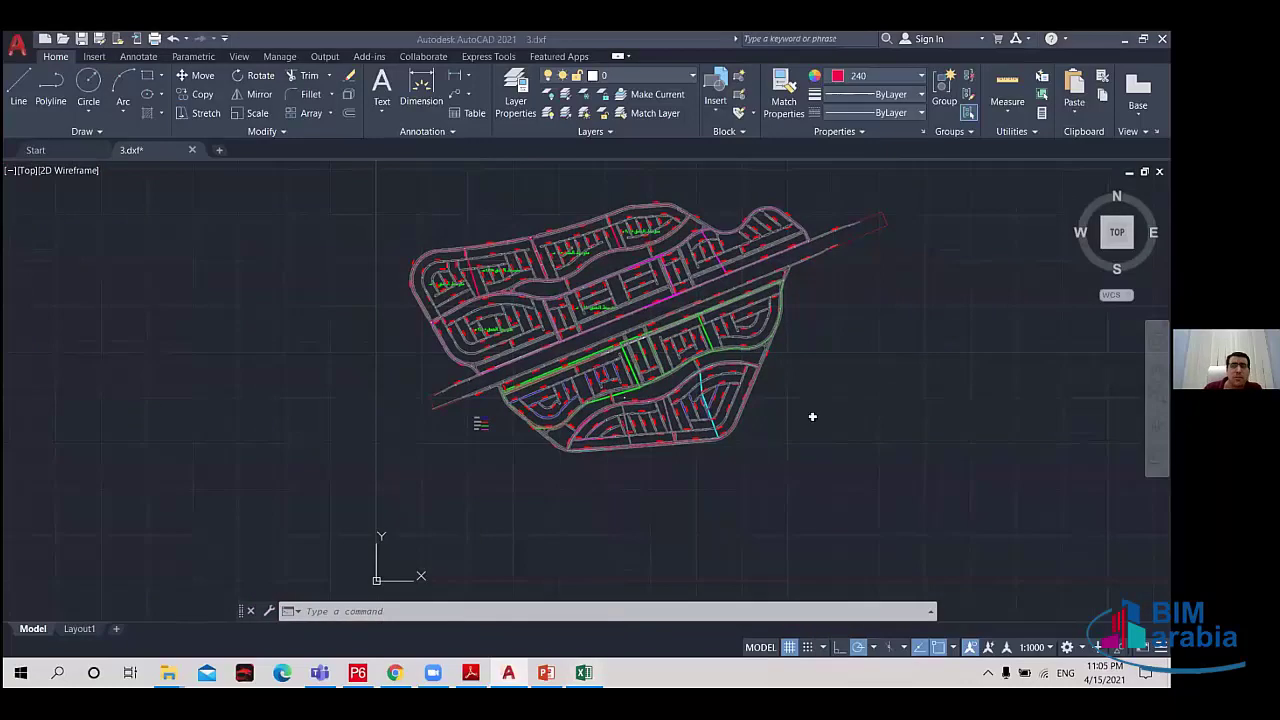
Switch to Excel and remove the WBS column filter on the Activities sheet to list all activity rows.
{"action": "key", "text": "alt+Tab"}
{"action": "scroll", "coordinate": [889, 390], "scroll_direction": "up", "scroll_amount": 20}
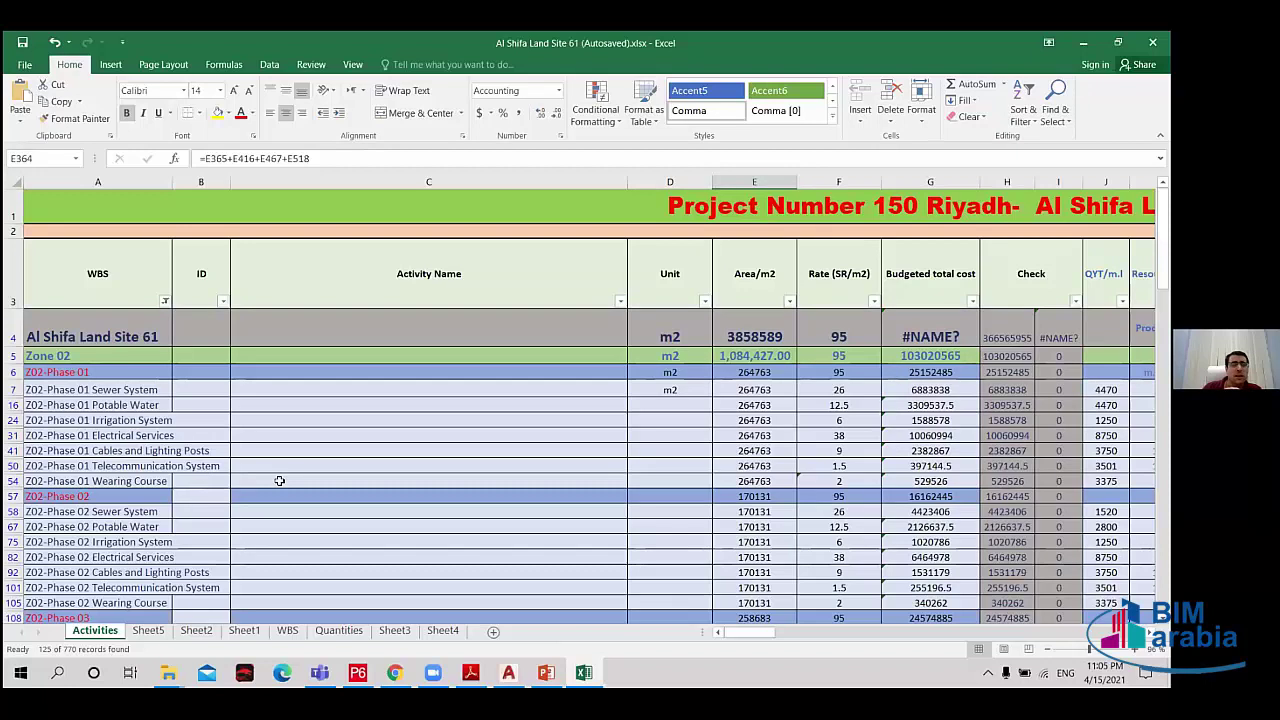
{"action": "scroll", "coordinate": [137, 450], "scroll_direction": "down", "scroll_amount": 1}
{"action": "scroll", "coordinate": [82, 415], "scroll_direction": "down", "scroll_amount": 1}
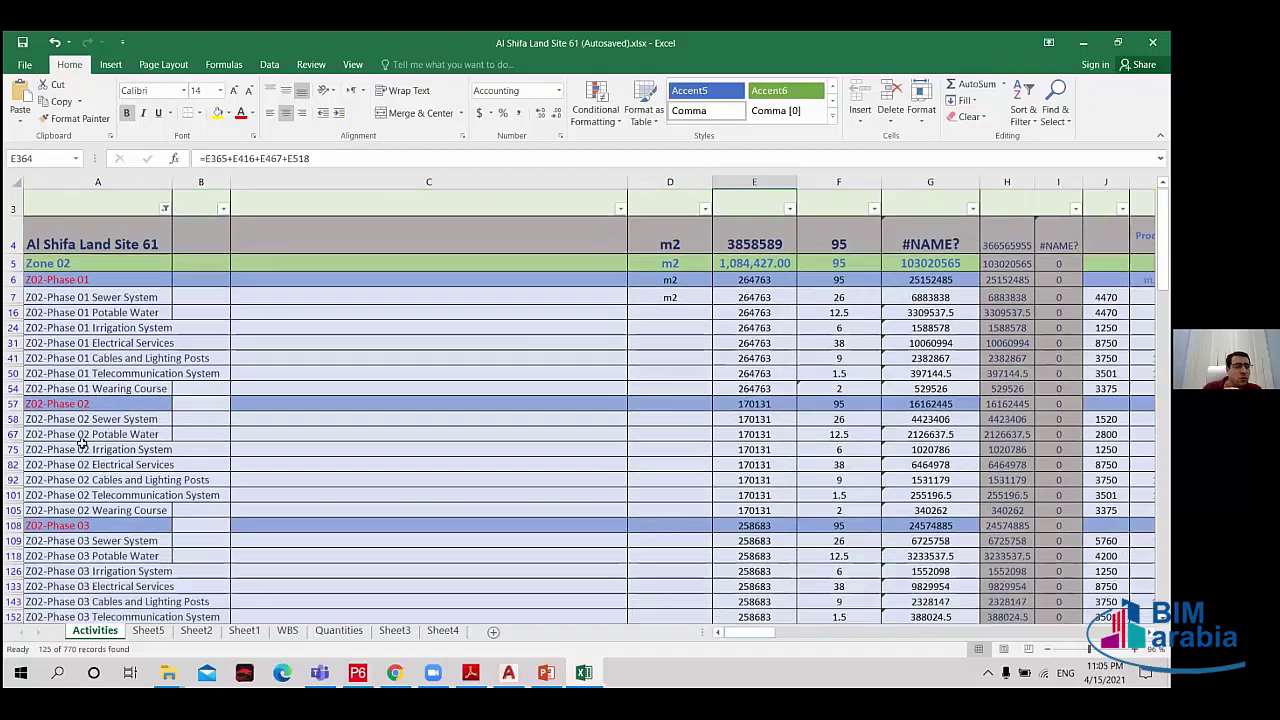
{"action": "scroll", "coordinate": [66, 395], "scroll_direction": "up", "scroll_amount": 2}
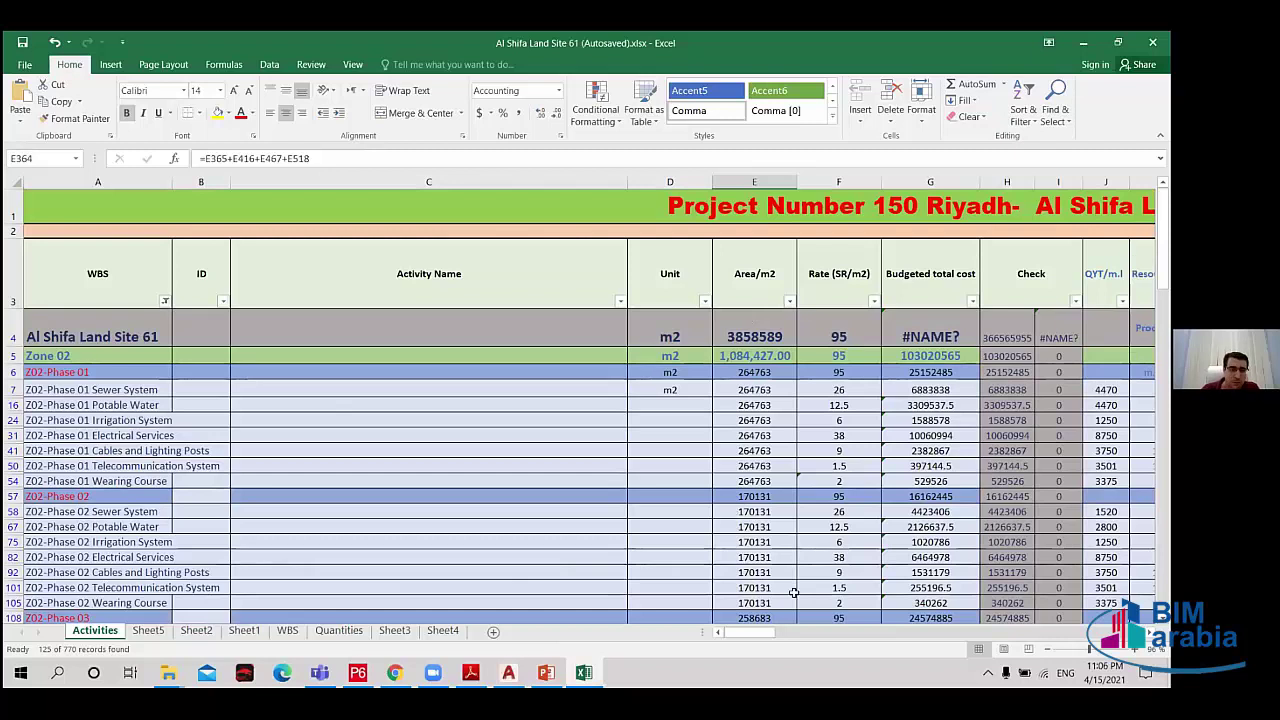
{"action": "left_click", "coordinate": [165, 302]}
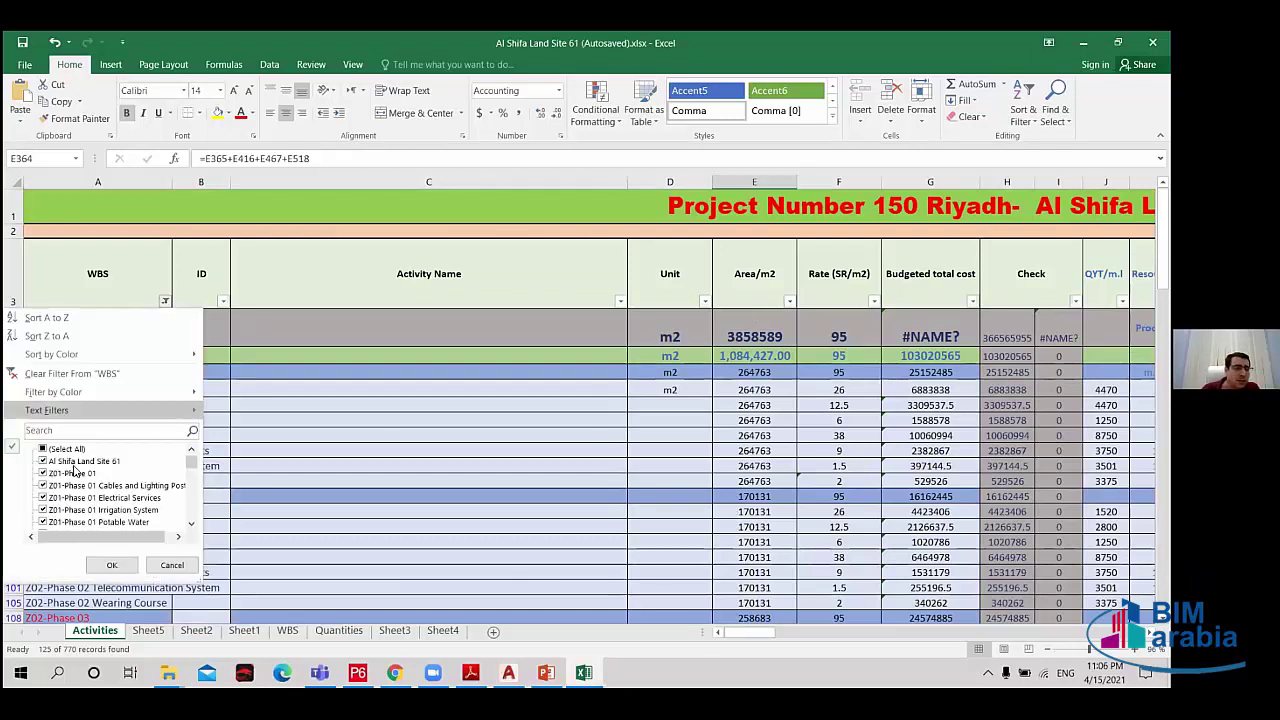
{"action": "left_click", "coordinate": [113, 565]}
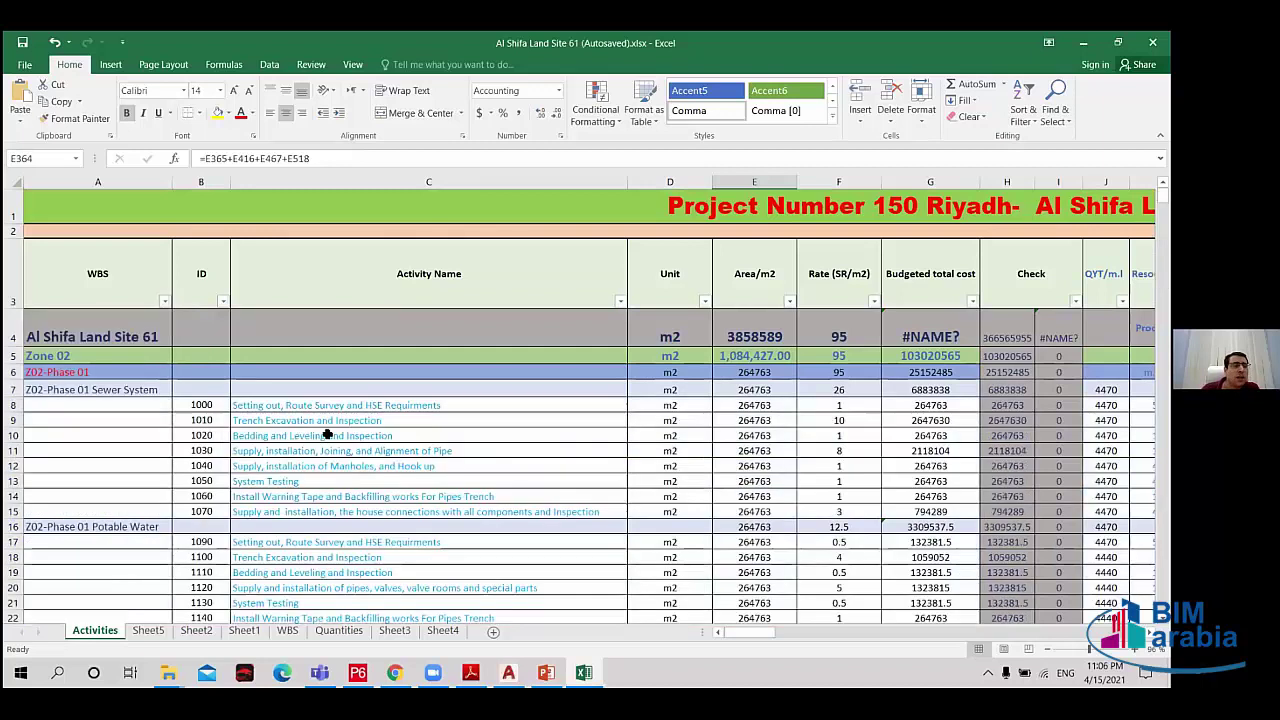
Review the Z02-Phase 01 Sewer System activities, selecting the setting-out activity and the trench excavation activity.
{"action": "scroll", "coordinate": [285, 295], "scroll_direction": "down", "scroll_amount": 2}
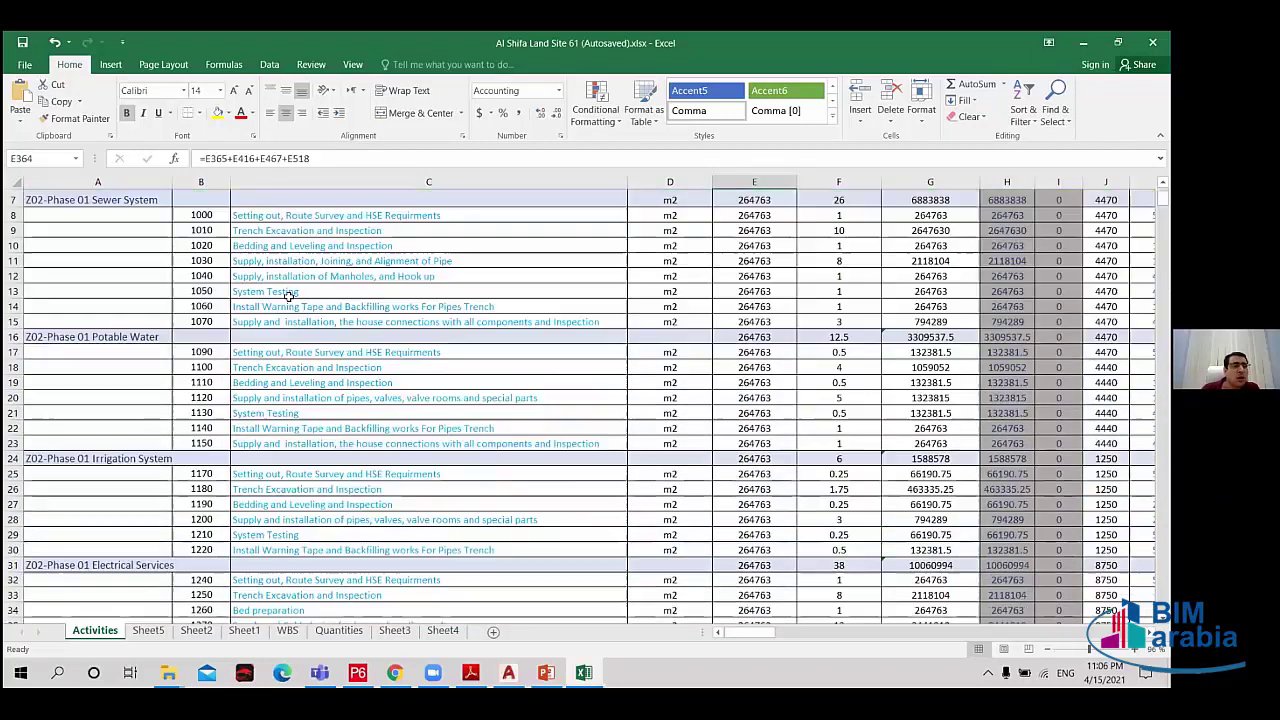
{"action": "scroll", "coordinate": [310, 292], "scroll_direction": "up", "scroll_amount": 1}
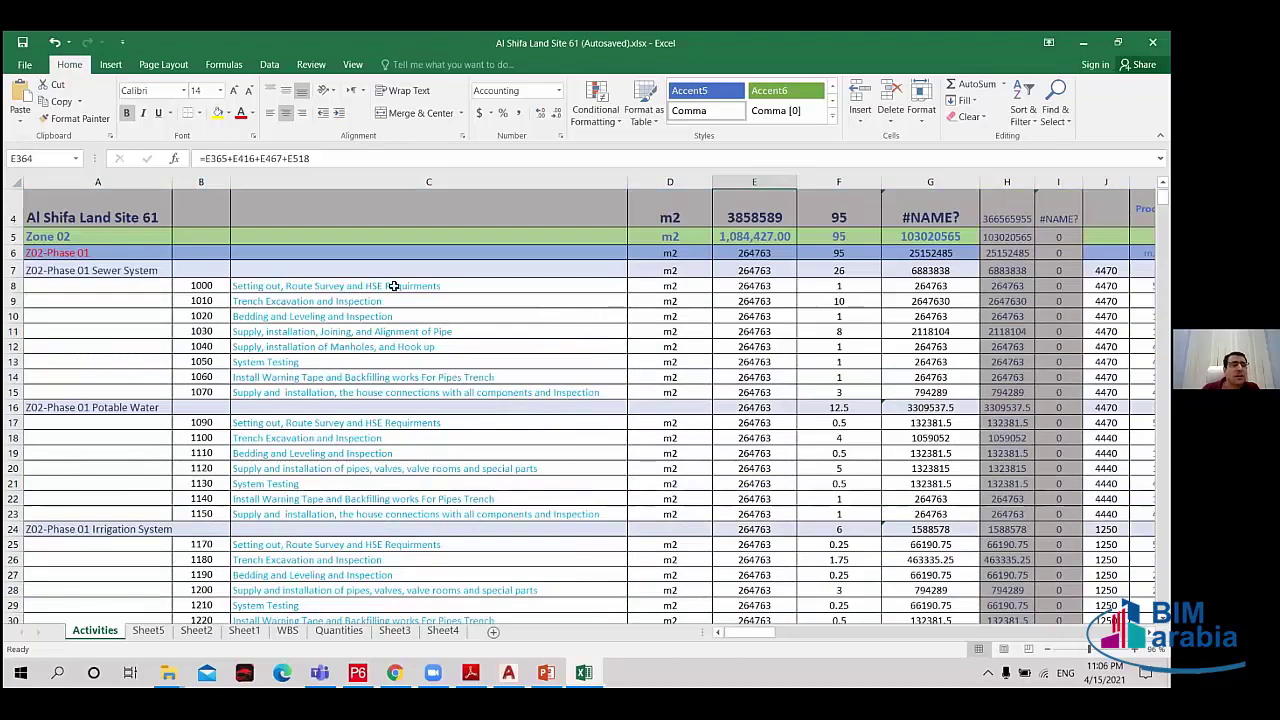
{"action": "left_click", "coordinate": [373, 287]}
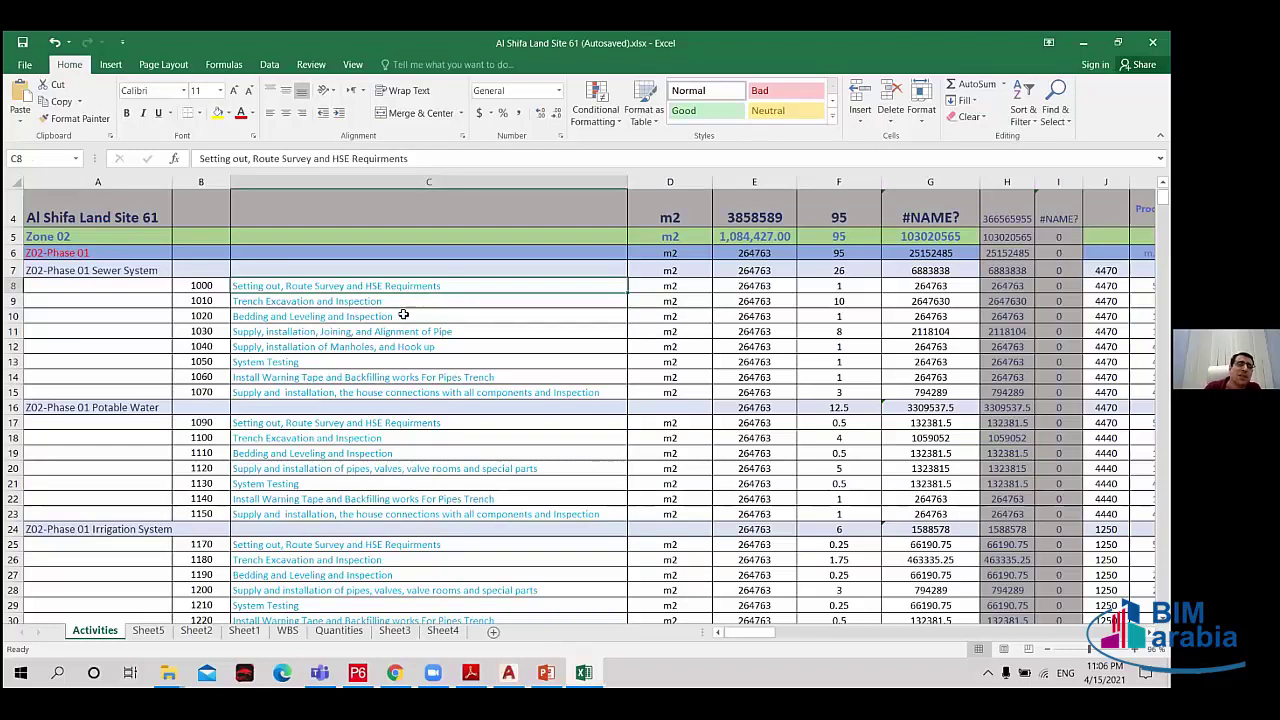
{"action": "left_click", "coordinate": [401, 304]}
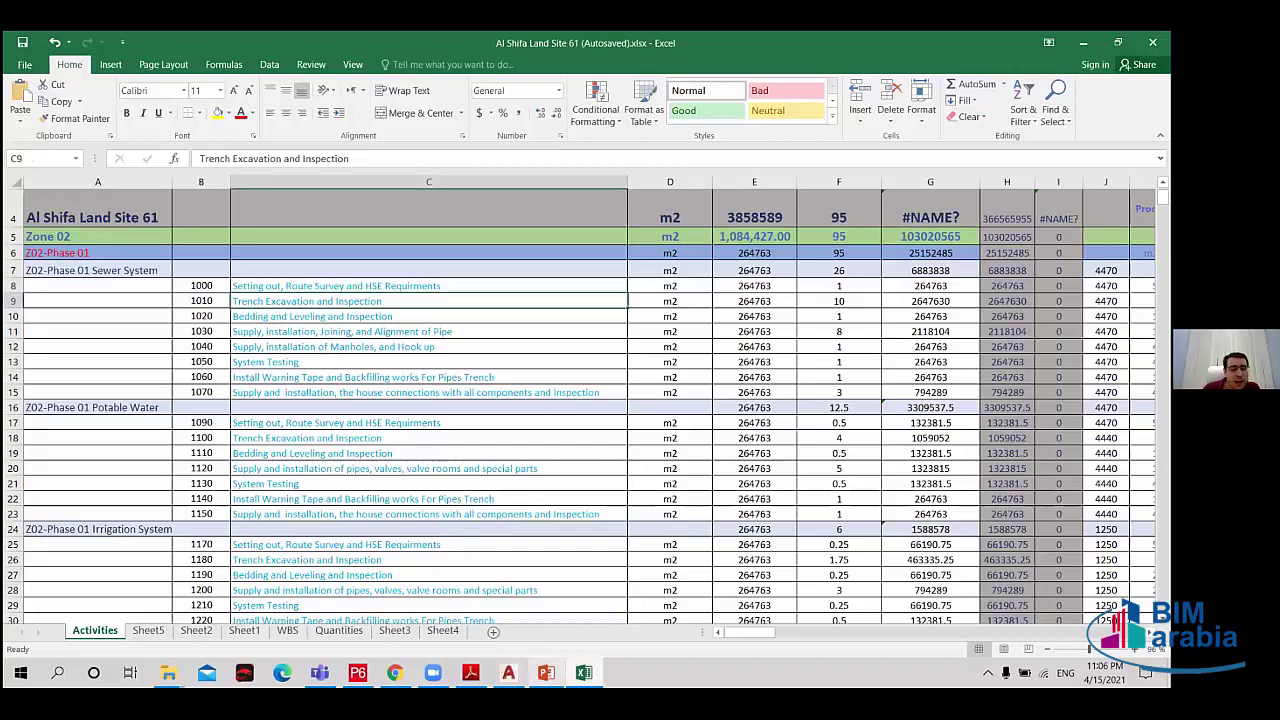
Switch to the Session 3 PowerPoint and highlight the first activity name in the sewer network BOQ table on slide 7.
{"action": "mouse_move", "coordinate": [546, 672]}
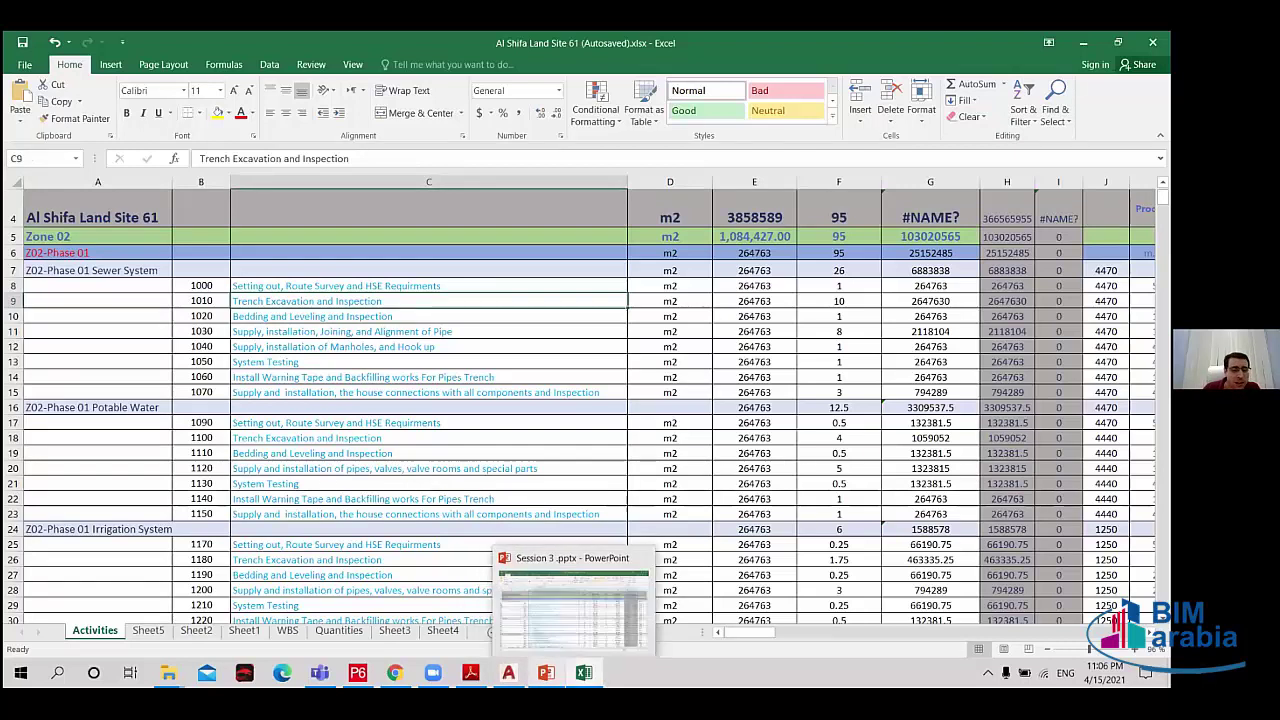
{"action": "left_click", "coordinate": [546, 610]}
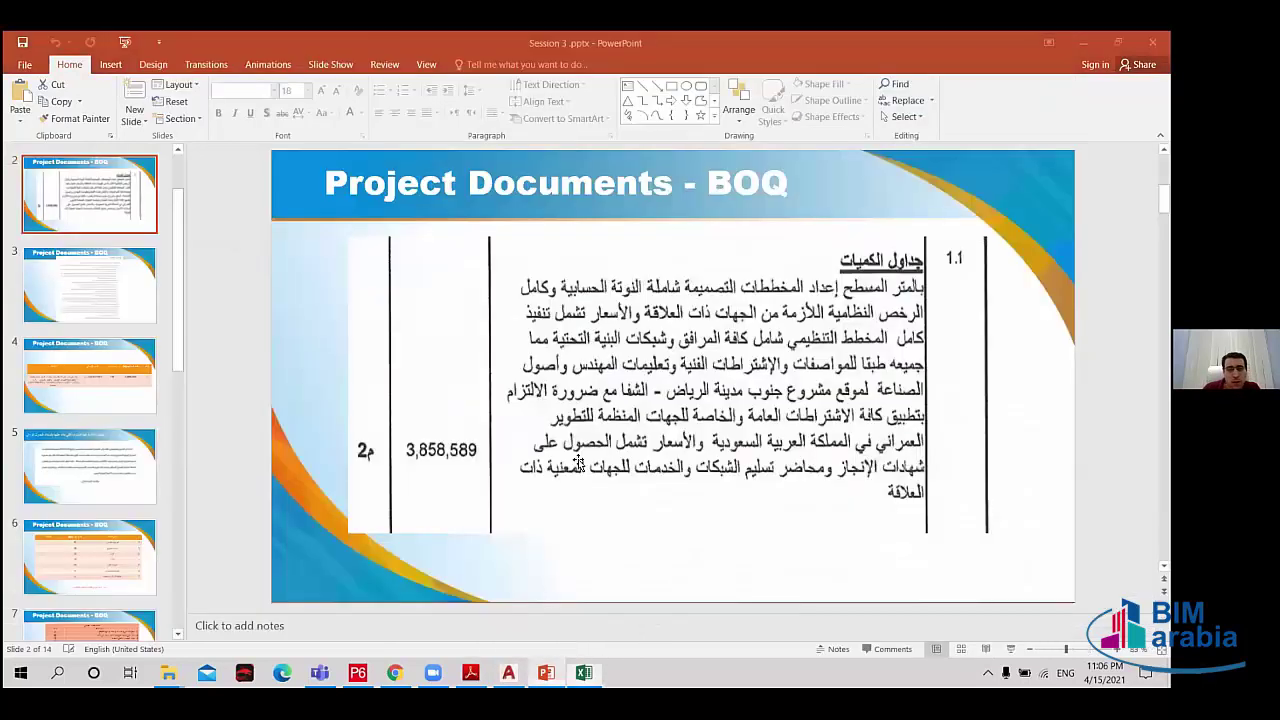
{"action": "scroll", "coordinate": [578, 462], "scroll_direction": "down", "scroll_amount": 3}
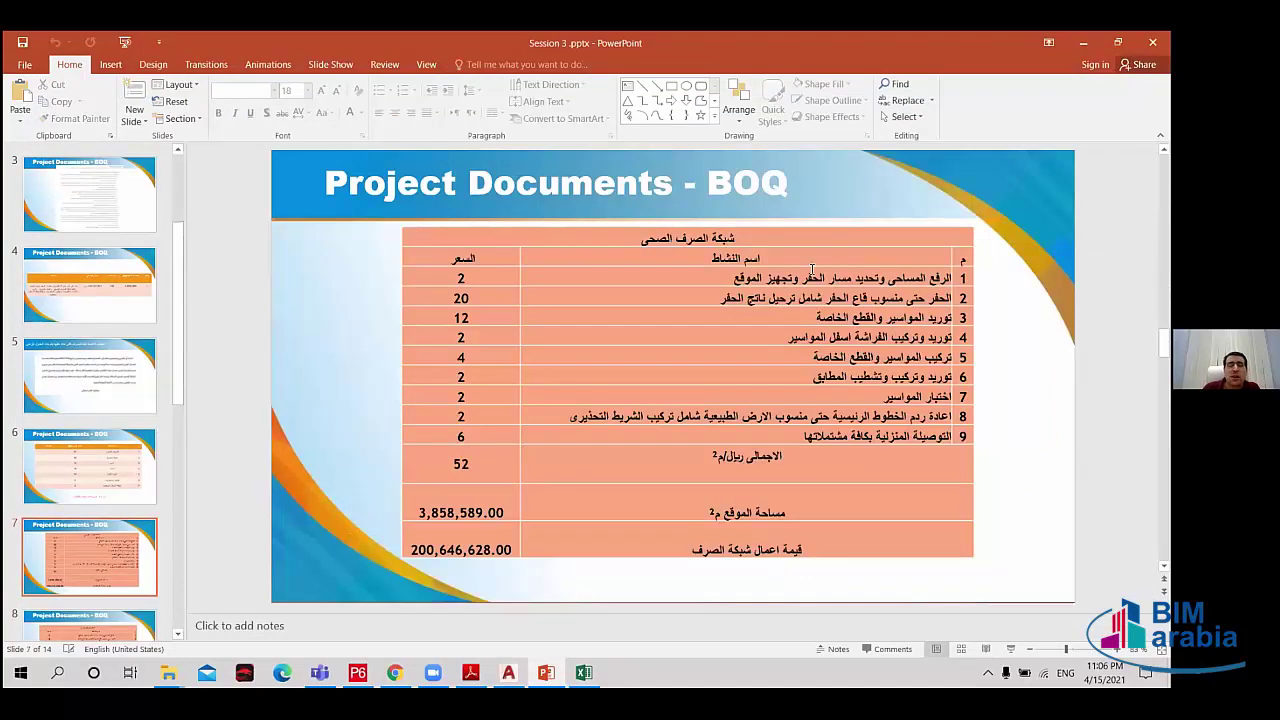
{"action": "left_click", "coordinate": [906, 276]}
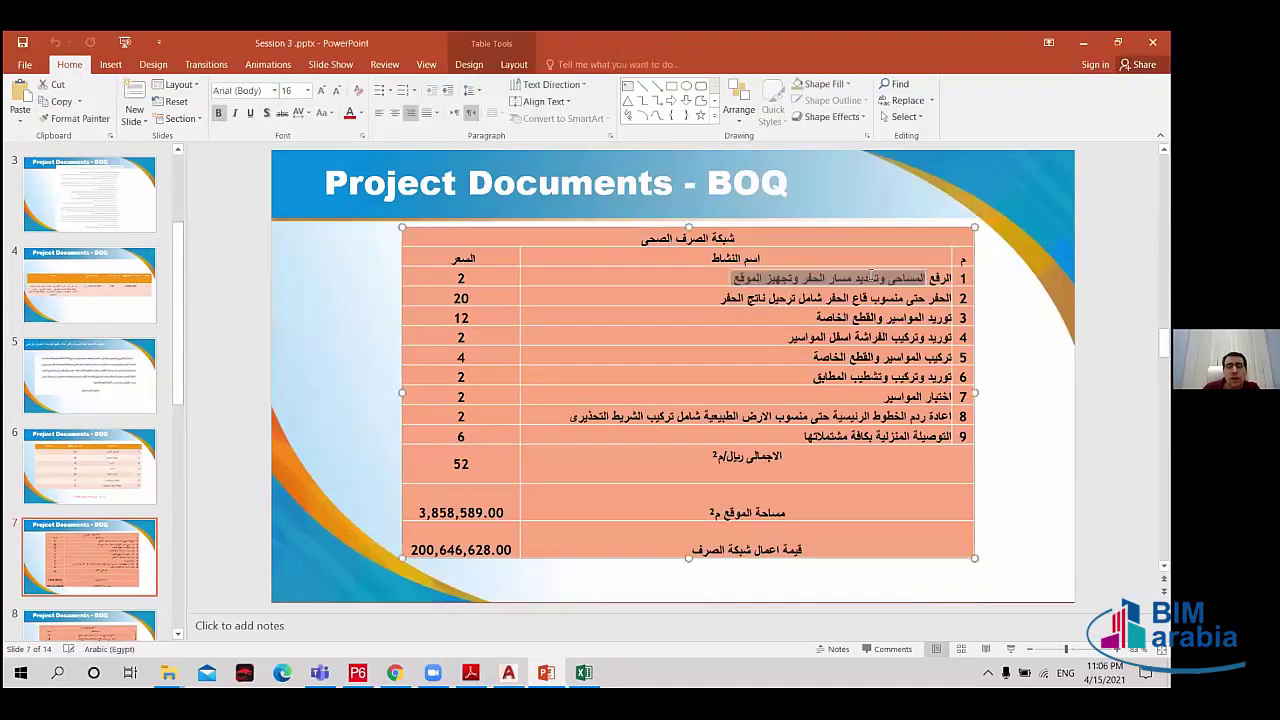
{"action": "left_click_drag", "start_coordinate": [797, 276], "coordinate": [788, 274]}
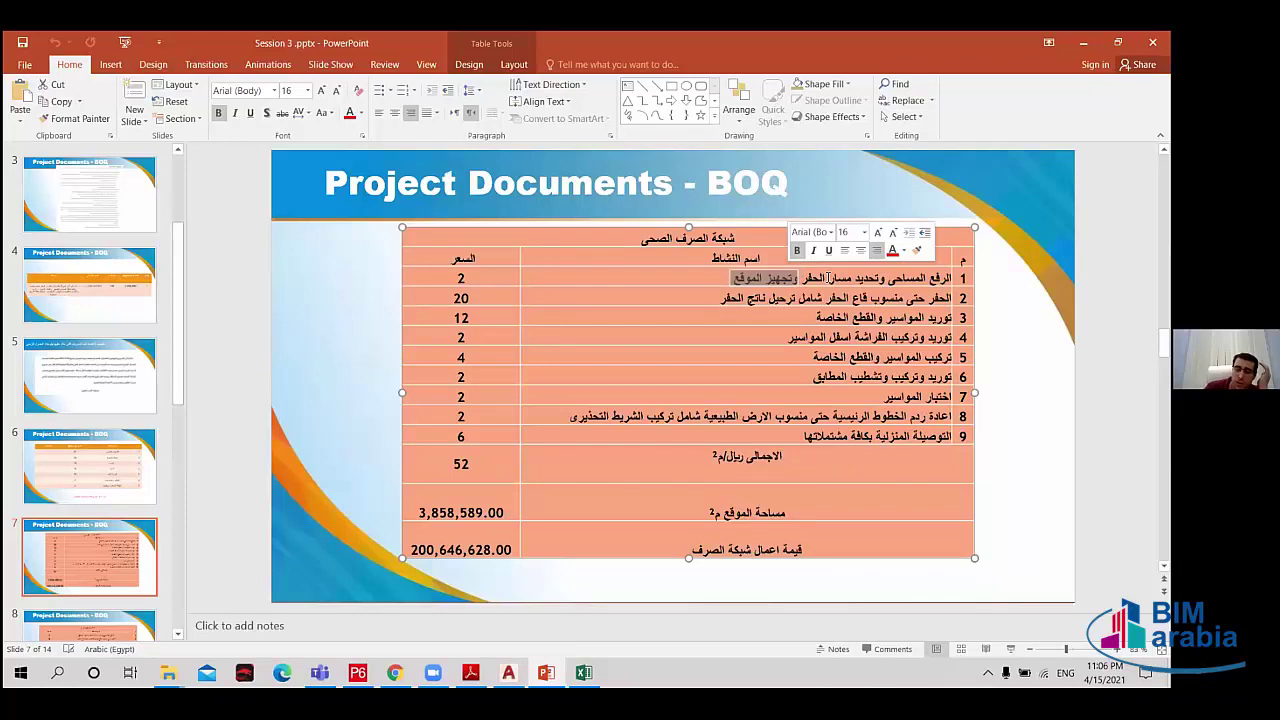
{"action": "left_click", "coordinate": [1038, 357]}
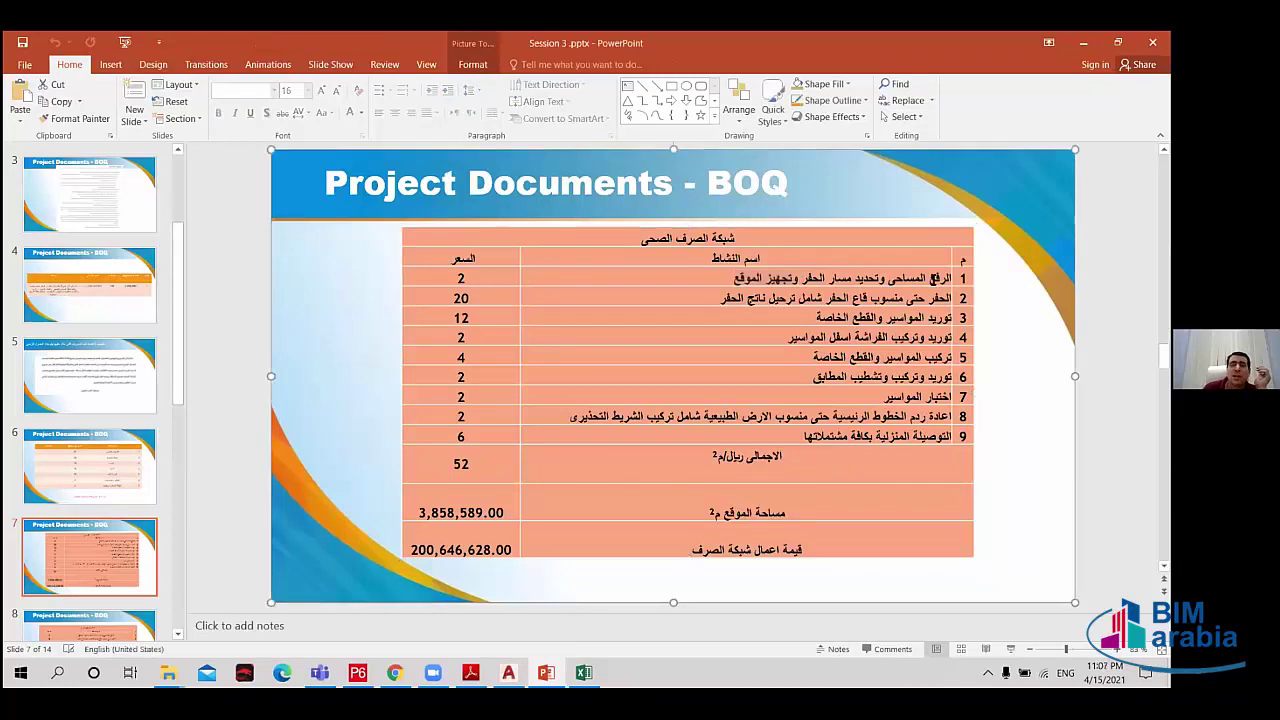
{"action": "left_click_drag", "start_coordinate": [943, 281], "coordinate": [735, 279]}
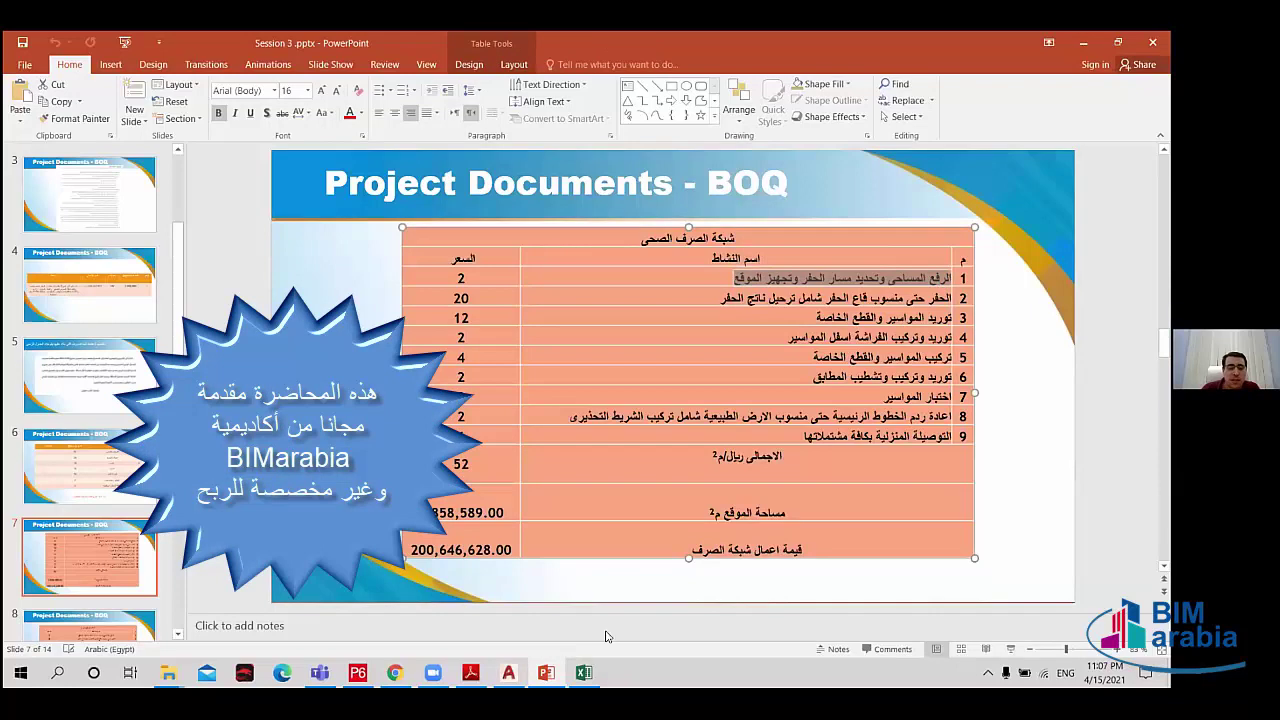
Select "Setting out, Route Survey and HSE Requirments" in the Excel activity list and compare it with the BOQ slide in PowerPoint.
{"action": "left_click", "coordinate": [584, 672]}
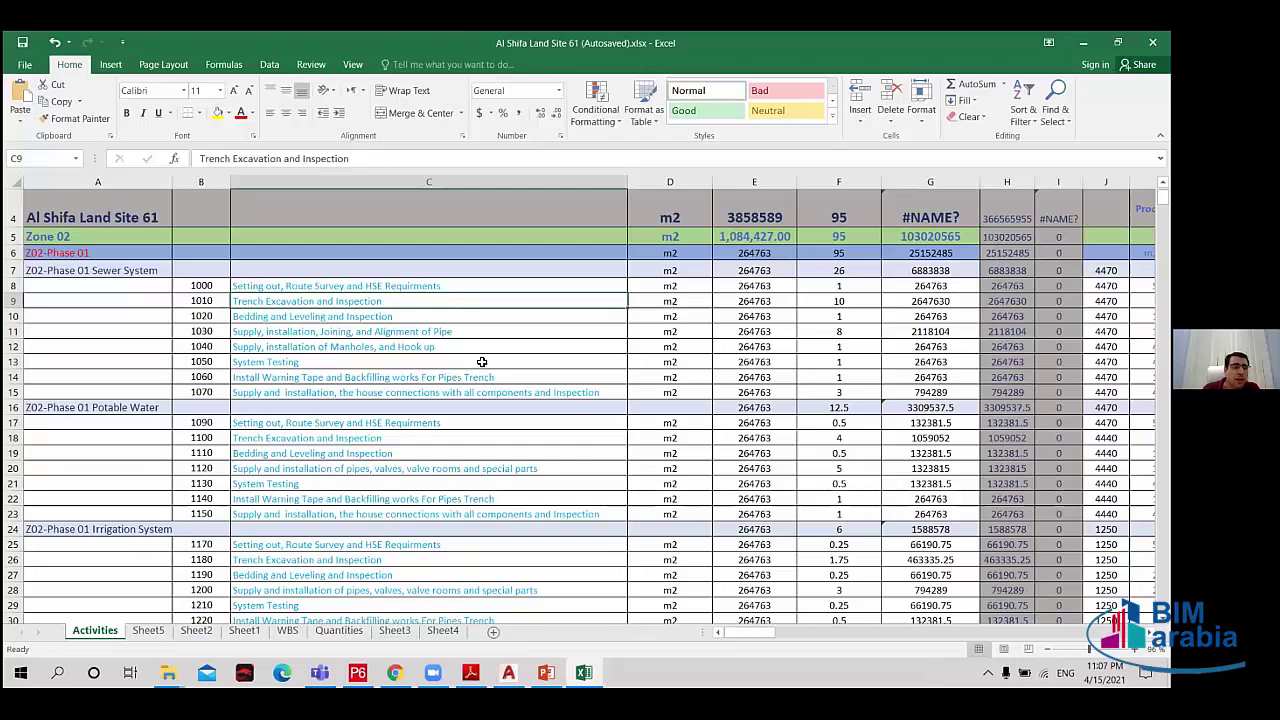
{"action": "left_click", "coordinate": [390, 286]}
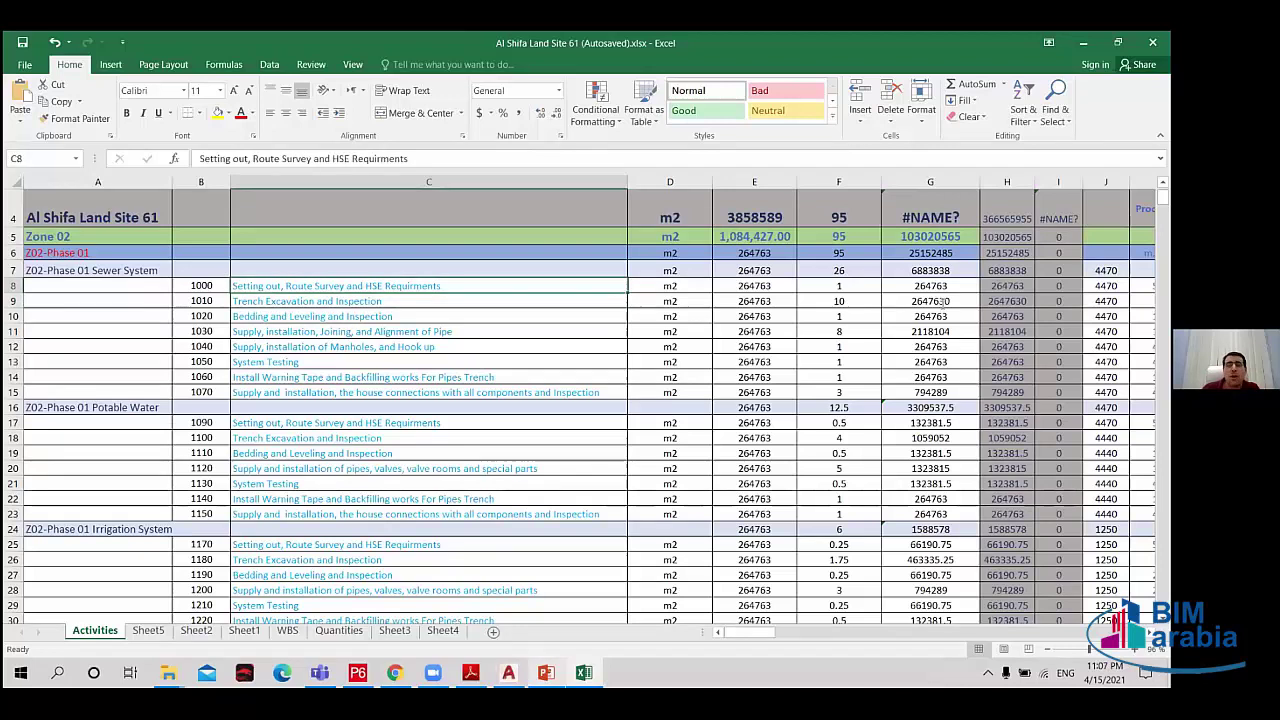
{"action": "key", "text": "alt+Tab"}
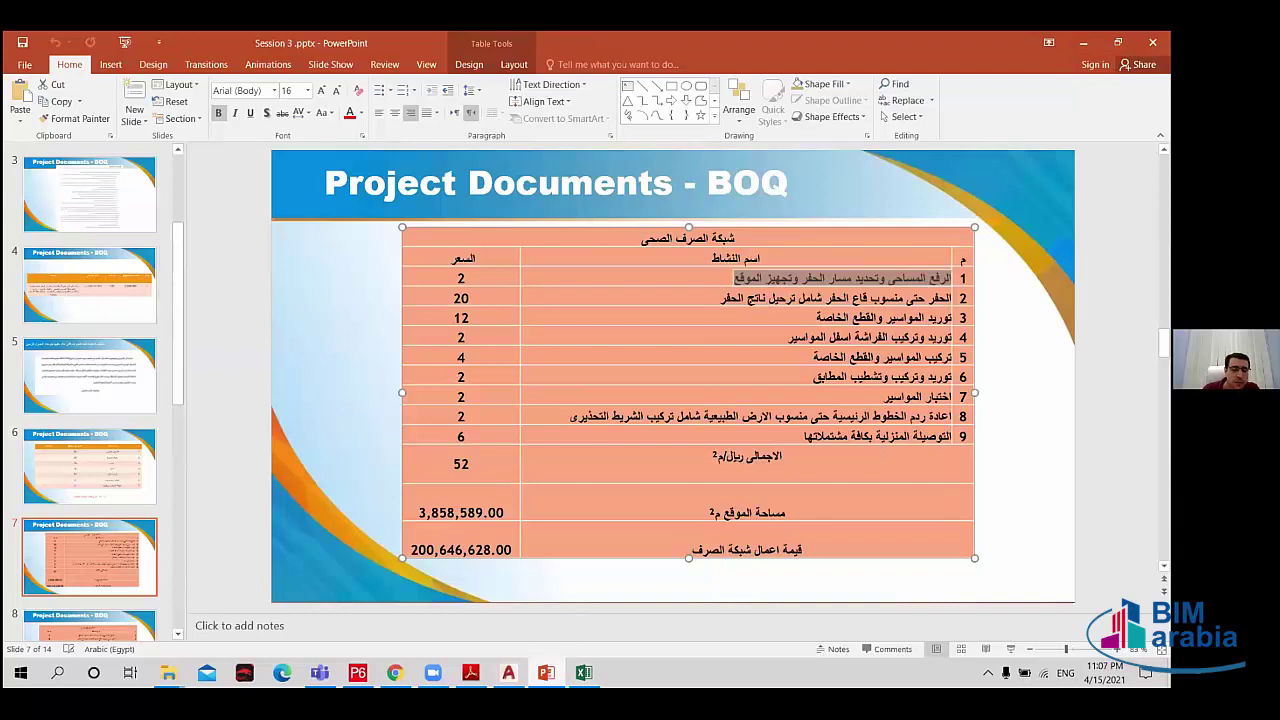
{"action": "left_click", "coordinate": [546, 672]}
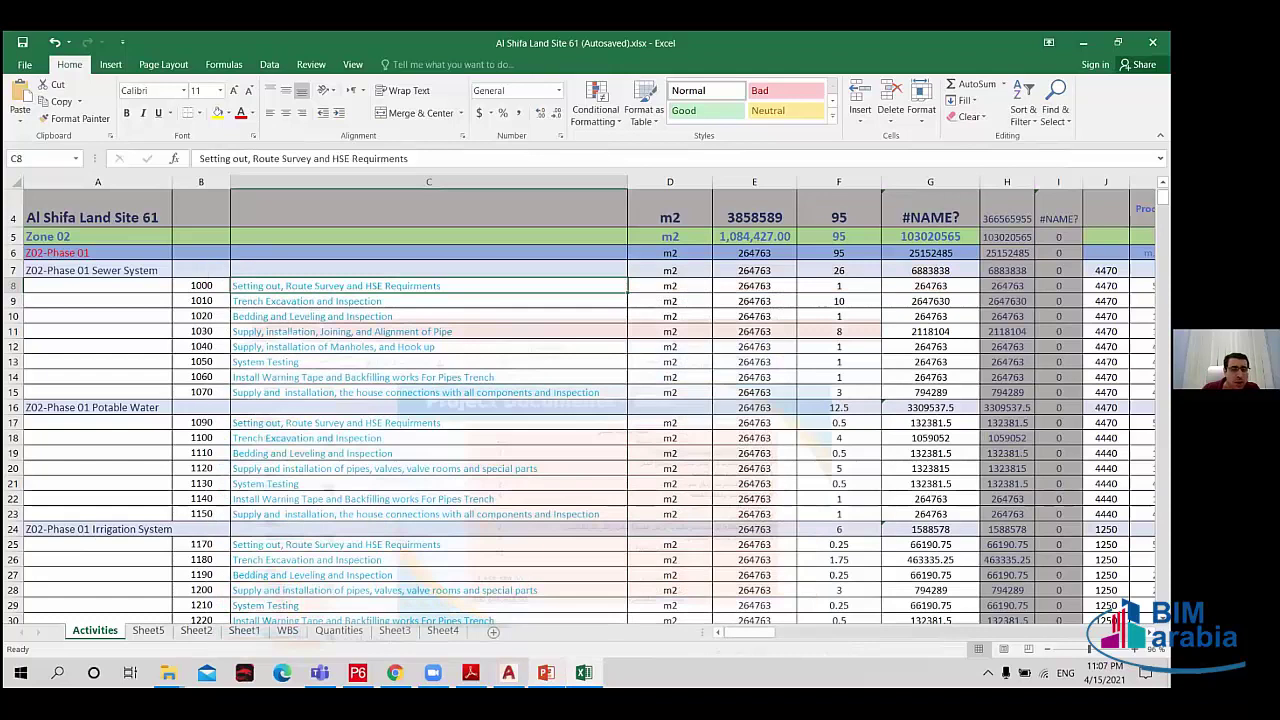
Return to Excel and point out the sewer activities "Trench Excavation and Inspection" and "Bedding and Leveling and Inspection".
{"action": "mouse_move", "coordinate": [584, 672]}
{"action": "key", "text": "super+Down"}
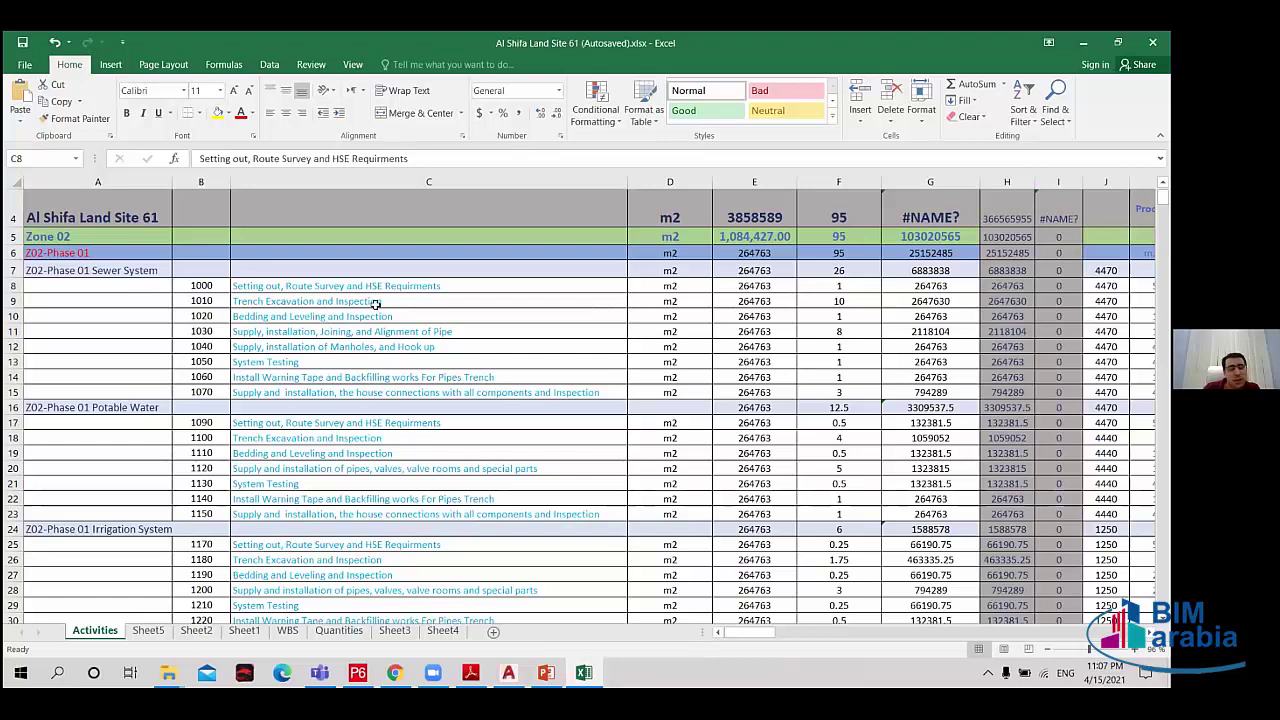
{"action": "left_click", "coordinate": [362, 302]}
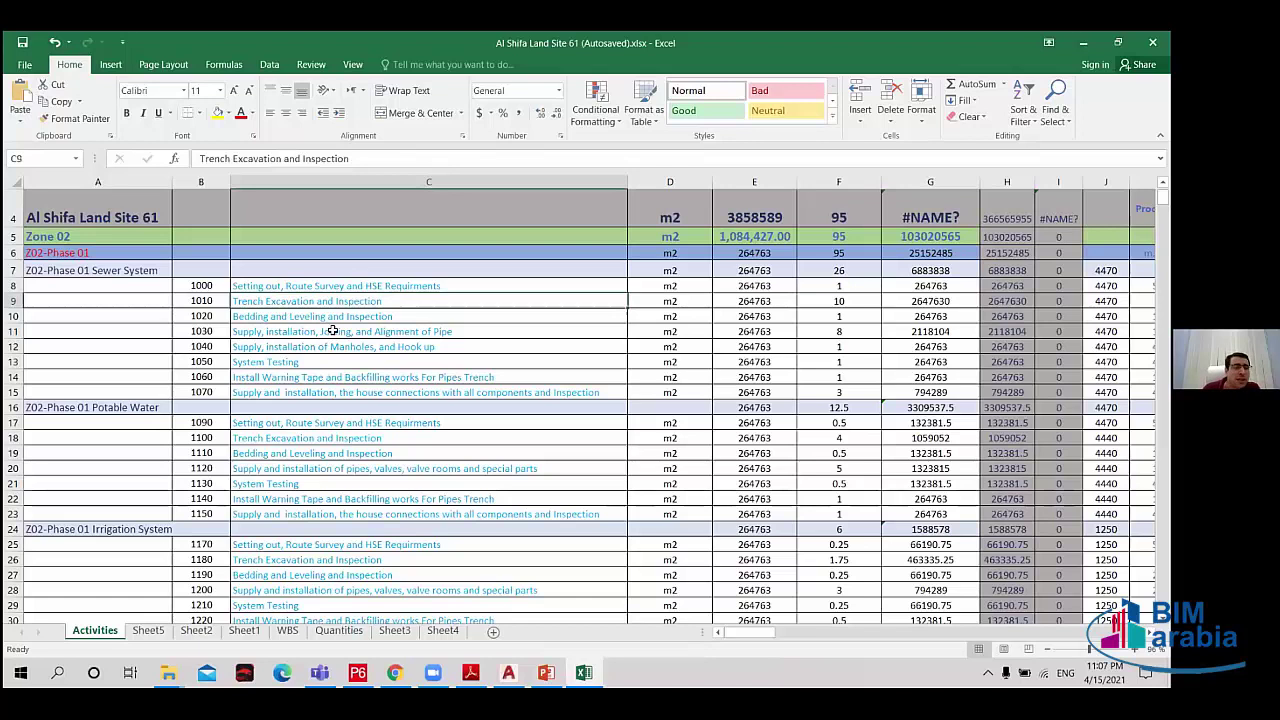
{"action": "left_click", "coordinate": [405, 316]}
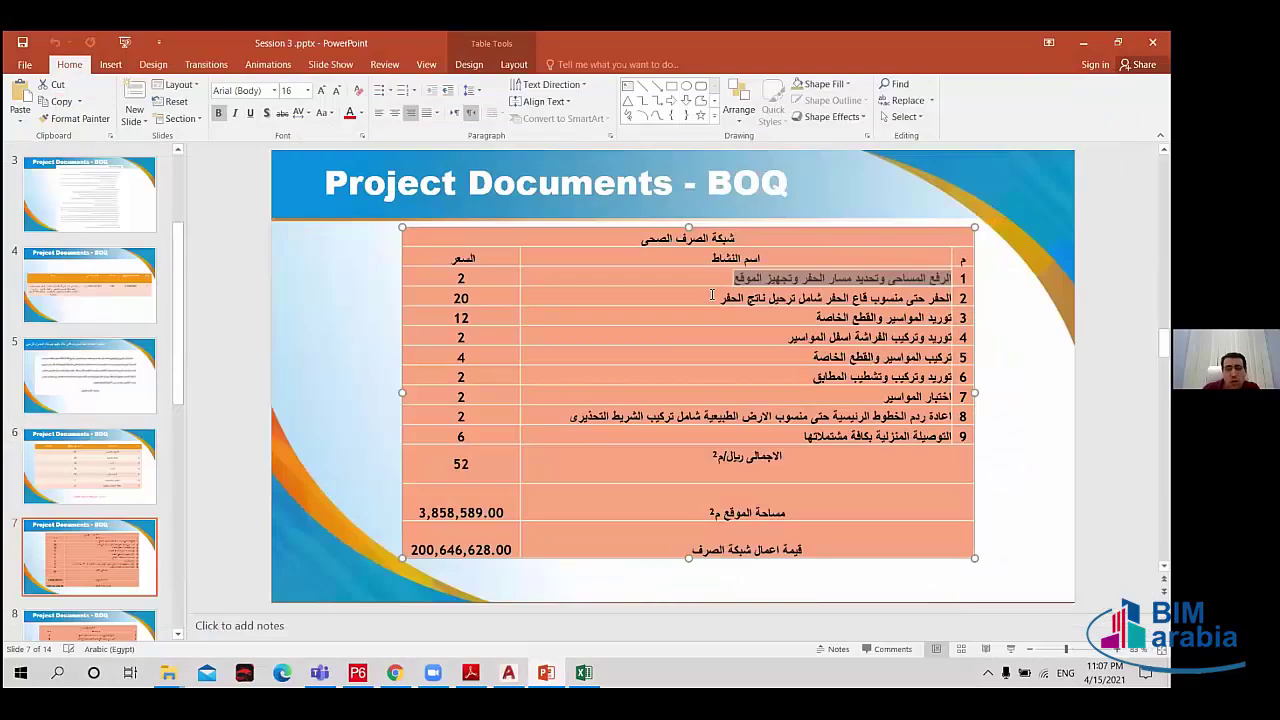
Highlight the second item, excavation, in the sewer BOQ table on slide 7 and compare it with the Excel activity list.
{"action": "left_click_drag", "start_coordinate": [712, 296], "coordinate": [948, 297]}
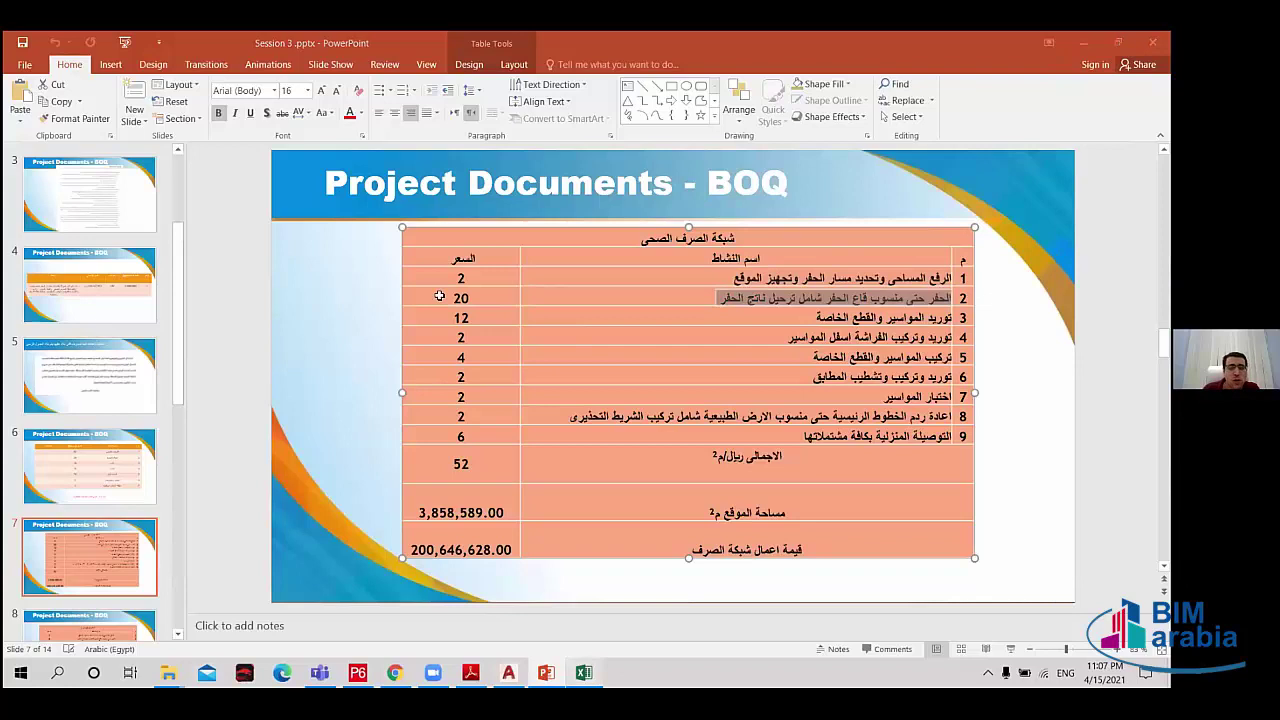
{"action": "key", "text": "alt+Tab"}
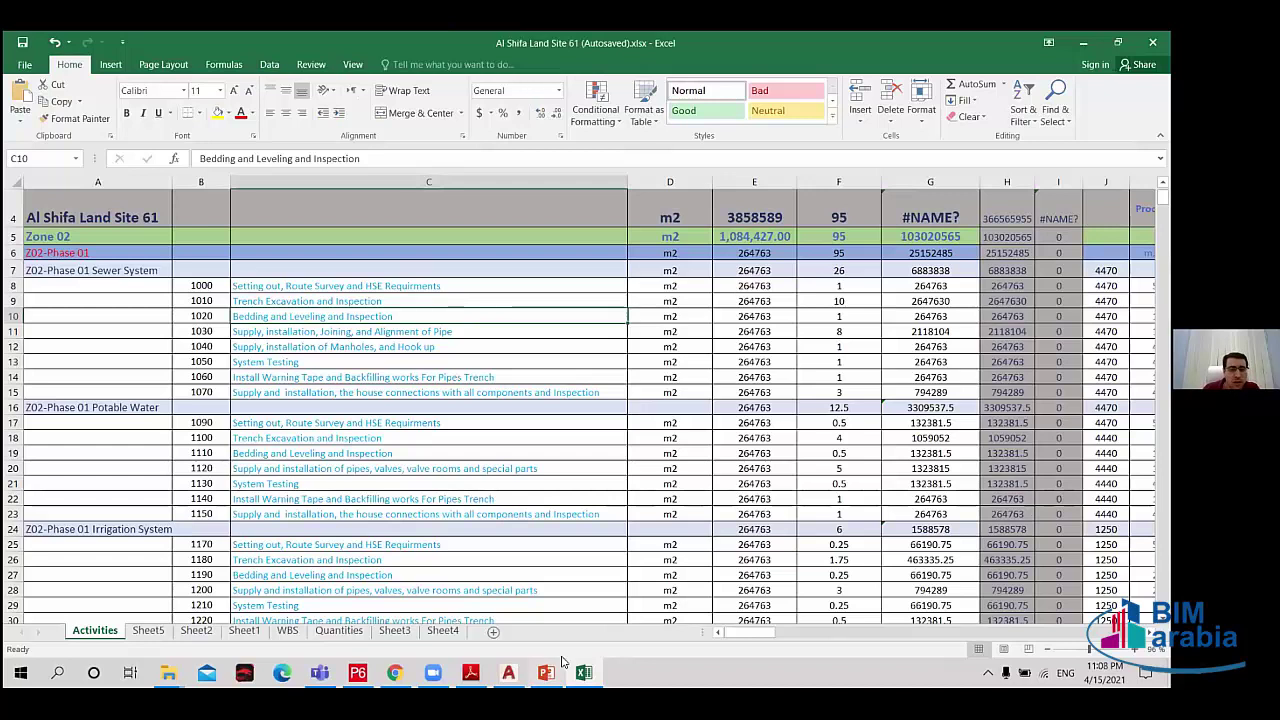
{"action": "left_click", "coordinate": [546, 672]}
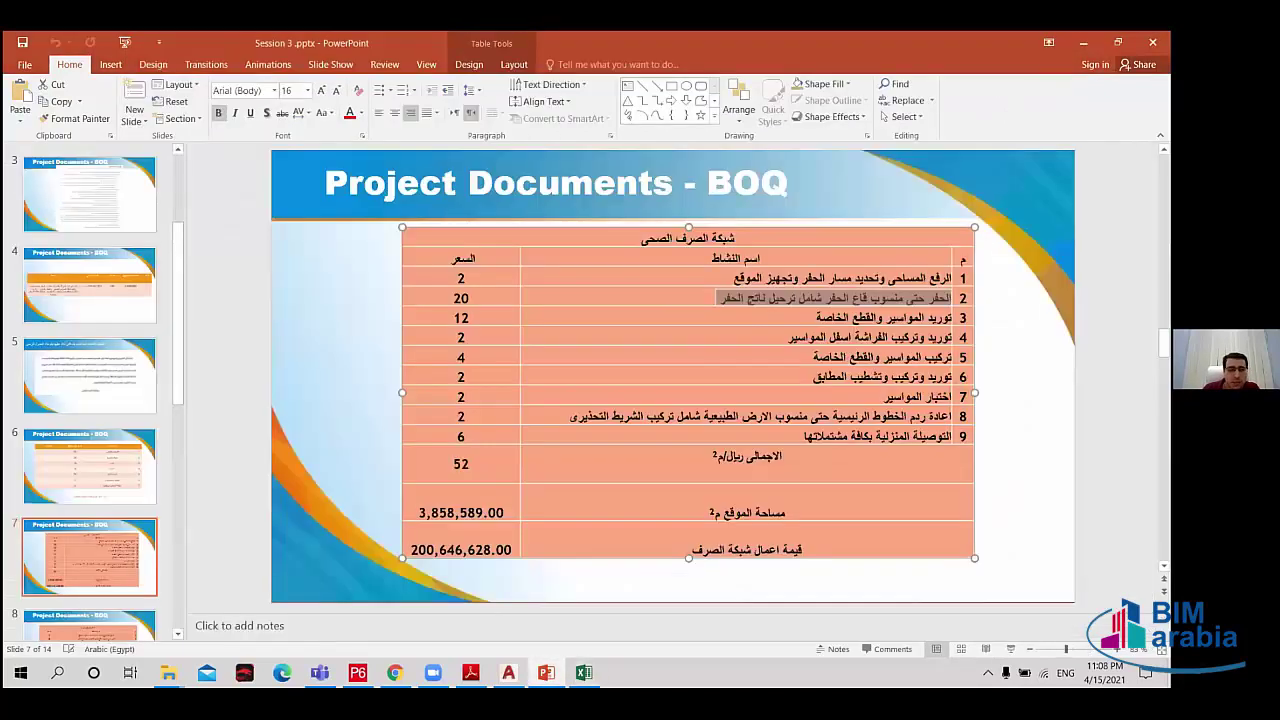
{"action": "left_click", "coordinate": [586, 672]}
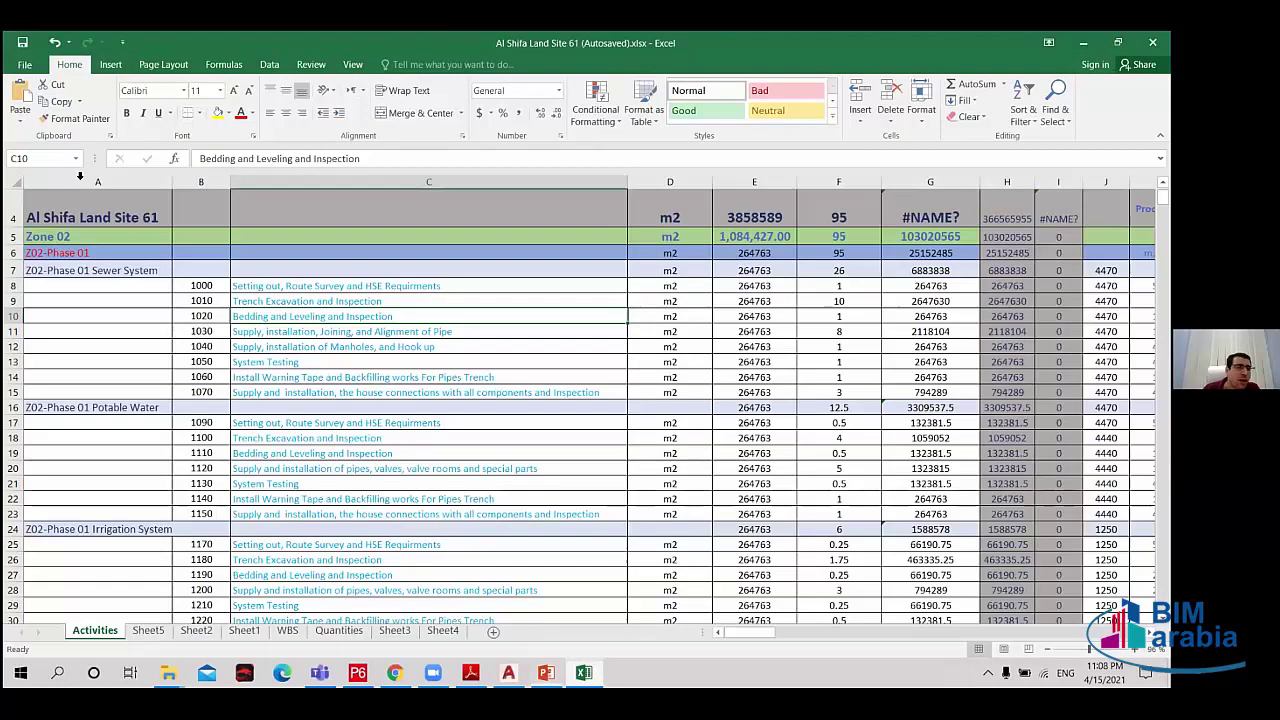
Select the WBS column in Excel and relate it to the BOQ network list in PowerPoint and the zone and phase map in Adobe Reader.
{"action": "left_click", "coordinate": [80, 180]}
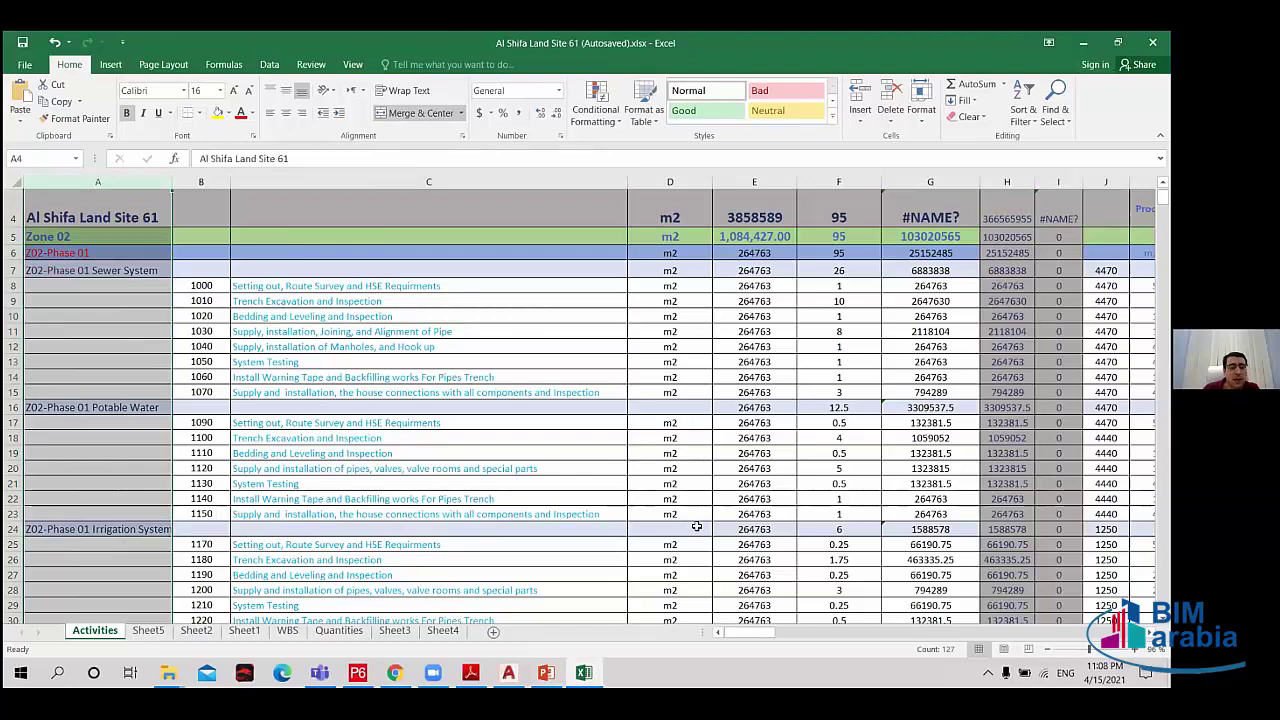
{"action": "left_click", "coordinate": [546, 672]}
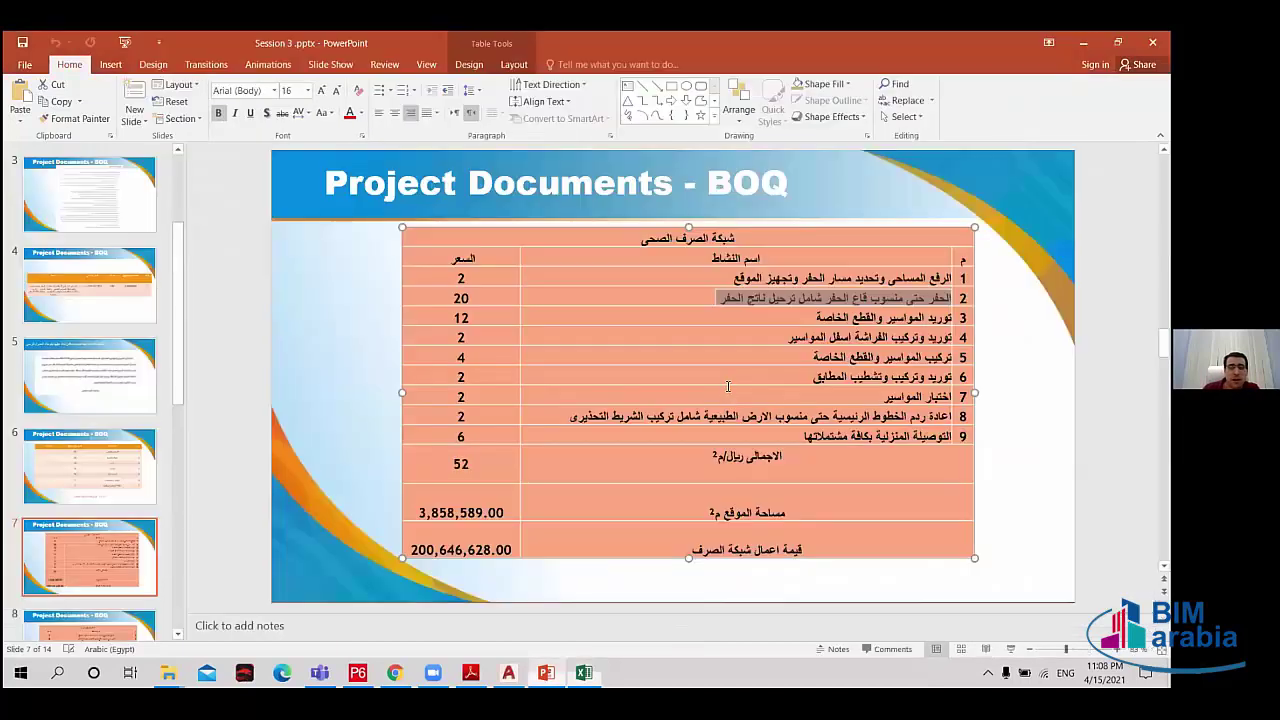
{"action": "scroll", "coordinate": [728, 386], "scroll_direction": "up", "scroll_amount": 6}
{"action": "scroll", "coordinate": [728, 386], "scroll_direction": "down", "scroll_amount": 5}
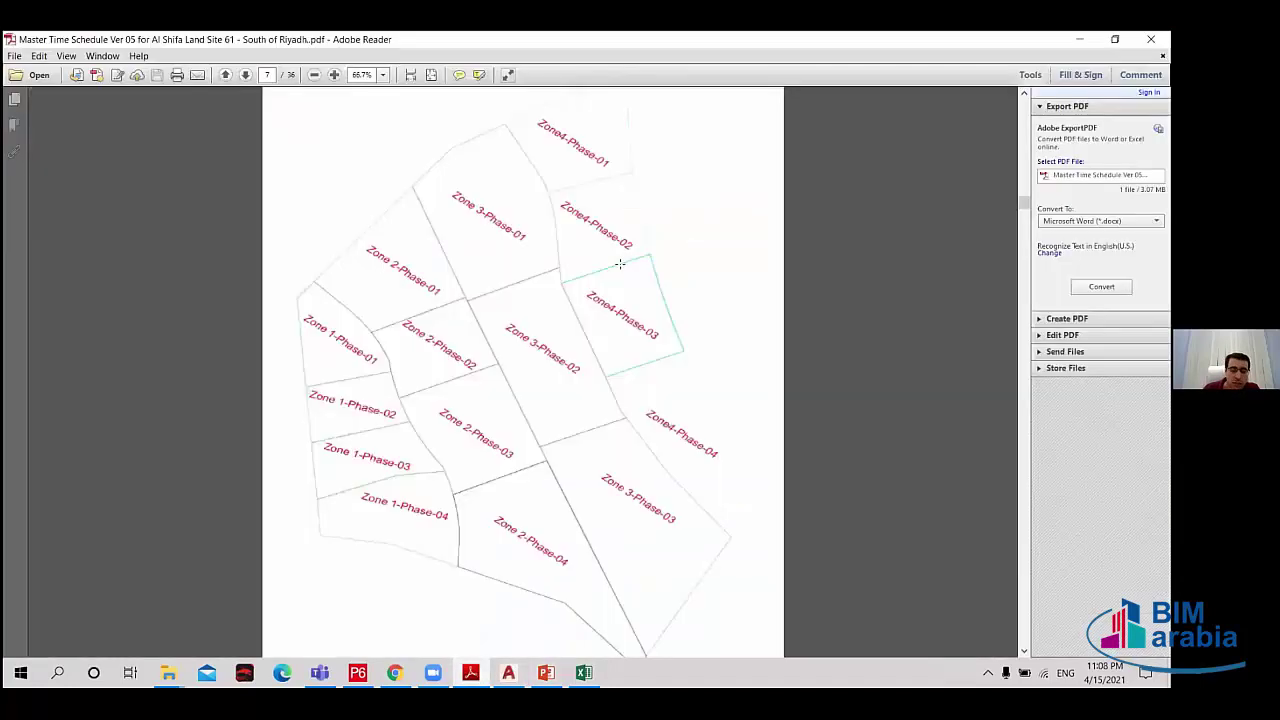
{"action": "left_click", "coordinate": [584, 672]}
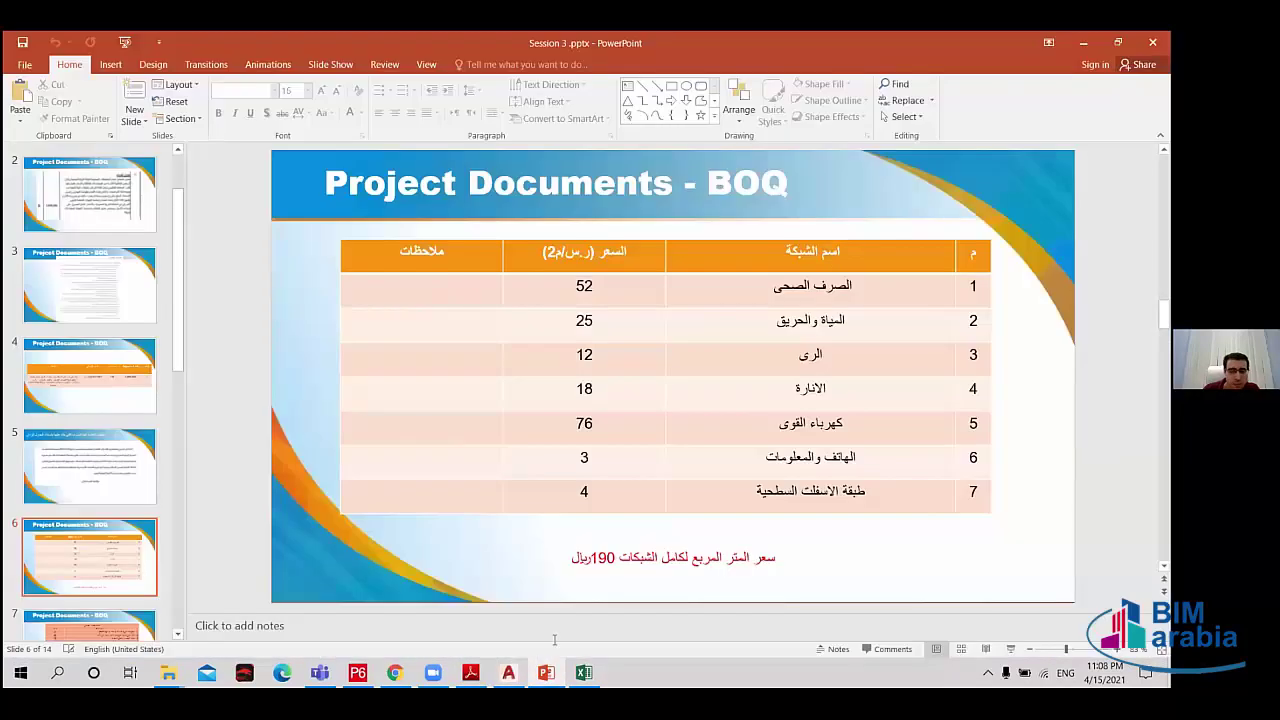
{"action": "left_click", "coordinate": [470, 672]}
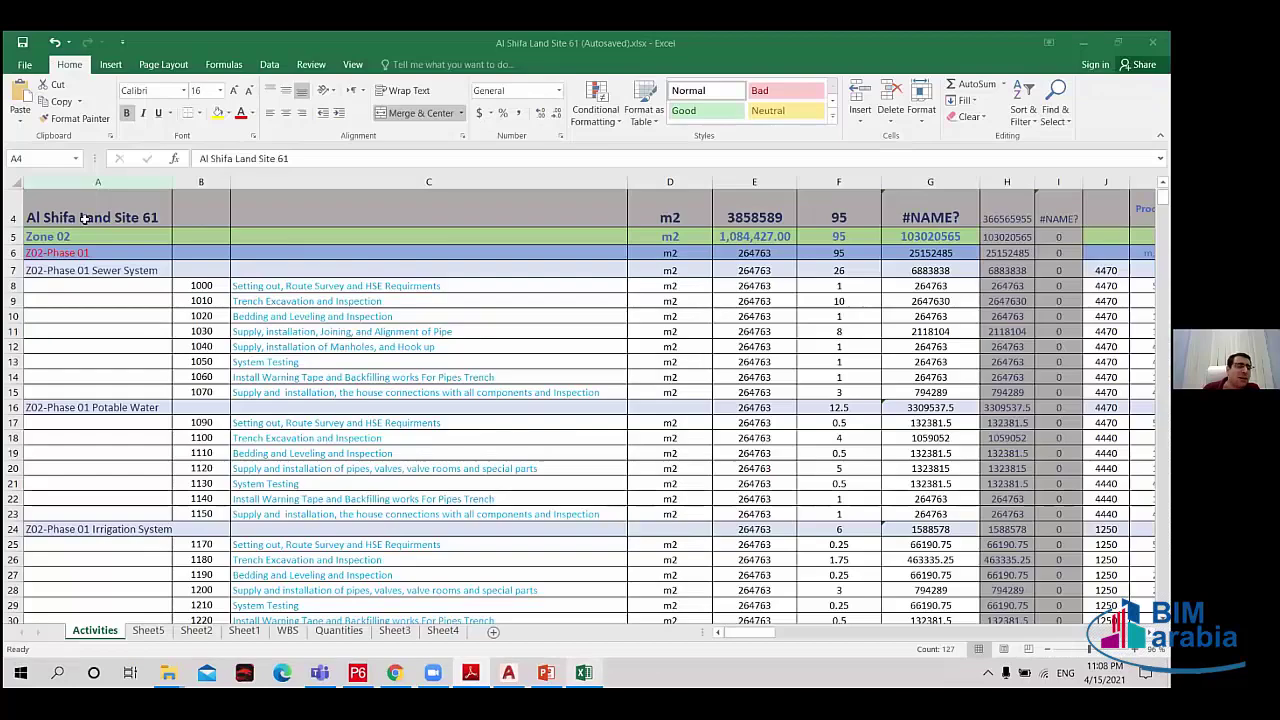
{"action": "key", "text": "ctrl+space"}
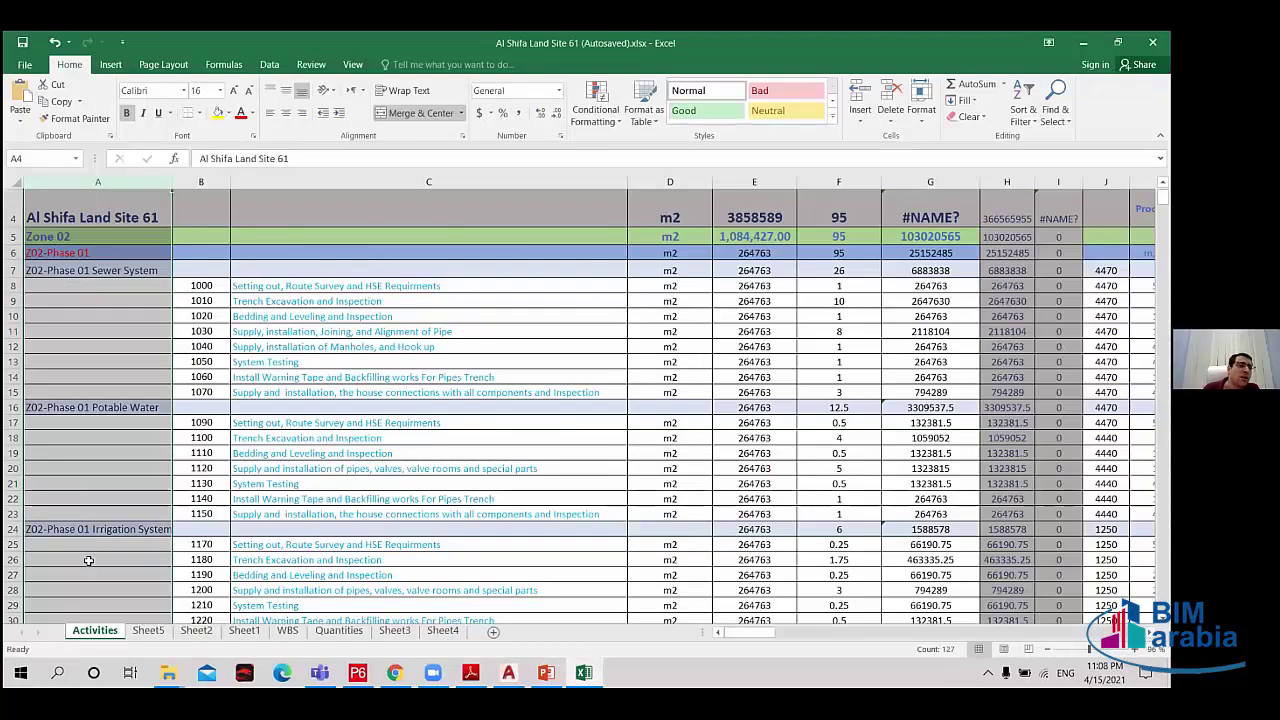
Try to clear the contents of the whole ID column.
{"action": "left_click", "coordinate": [203, 181]}
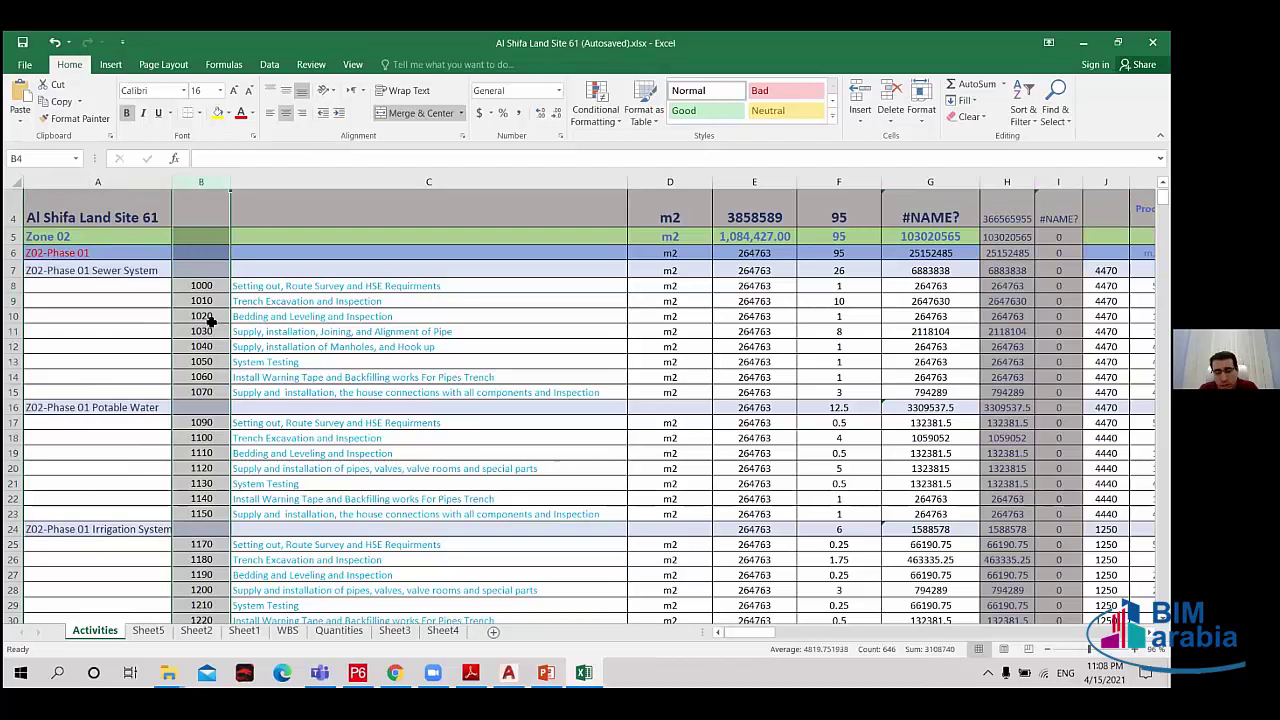
{"action": "key", "text": "Delete"}
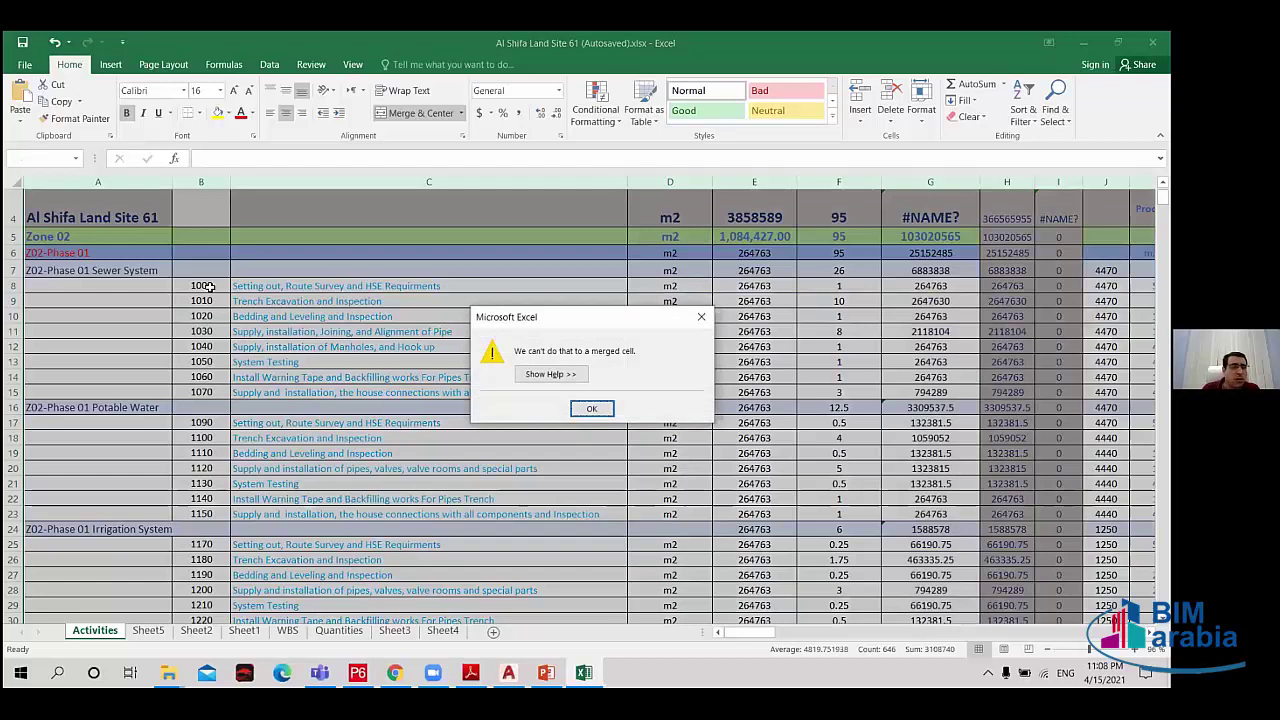
{"action": "key", "text": "Return"}
Clear the activity IDs 1000 to 1070 of the Z02-Phase 01 Sewer System.
{"action": "left_click", "coordinate": [206, 286]}
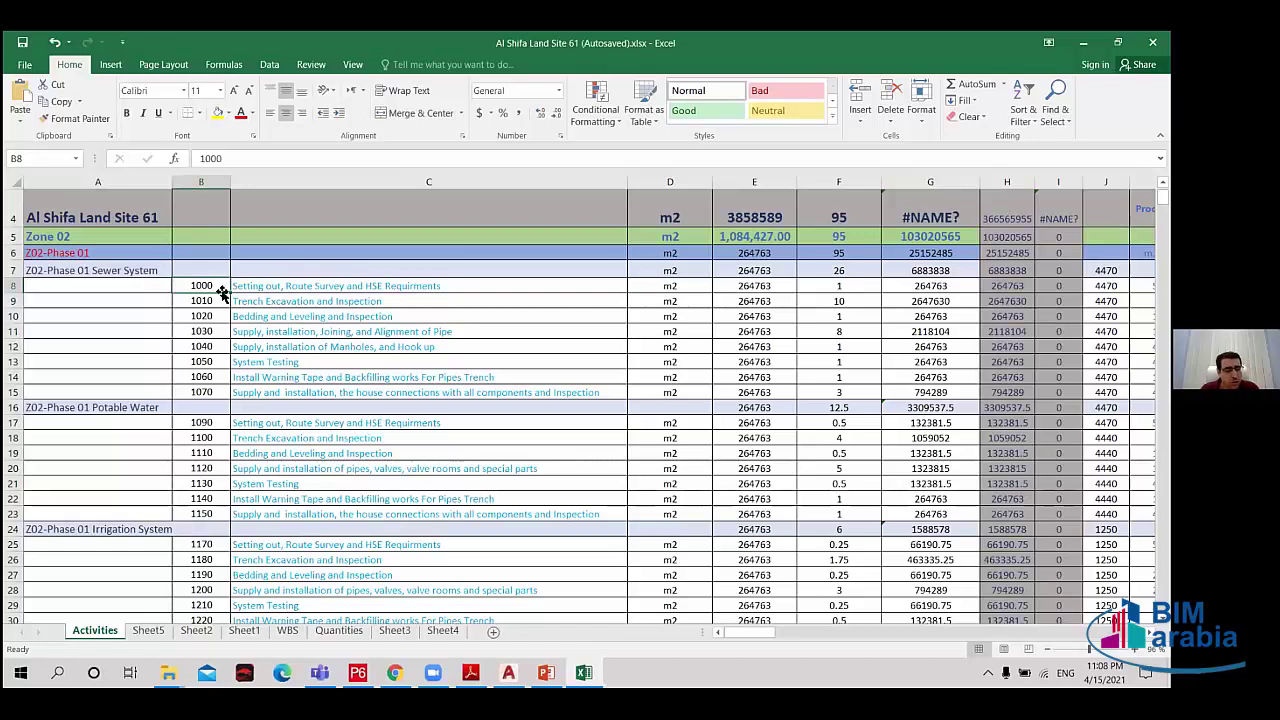
{"action": "key", "text": "ctrl+shift+Down"}
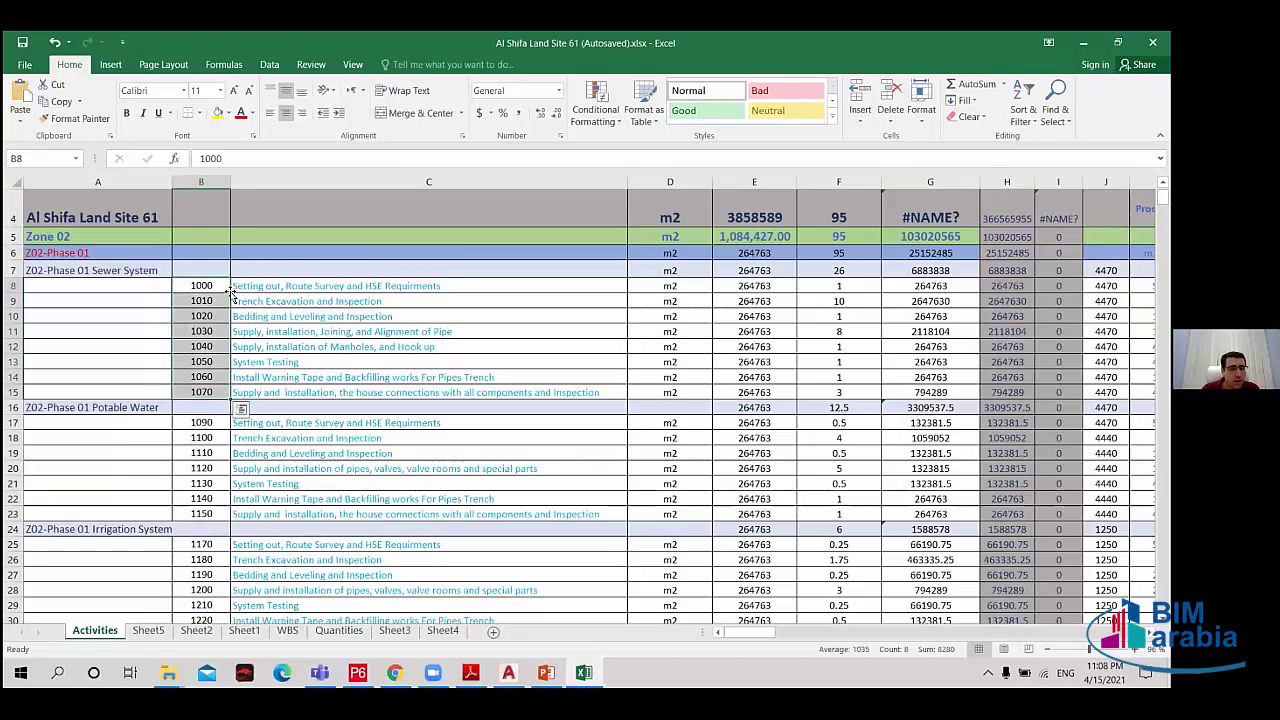
{"action": "key", "text": "Delete"}
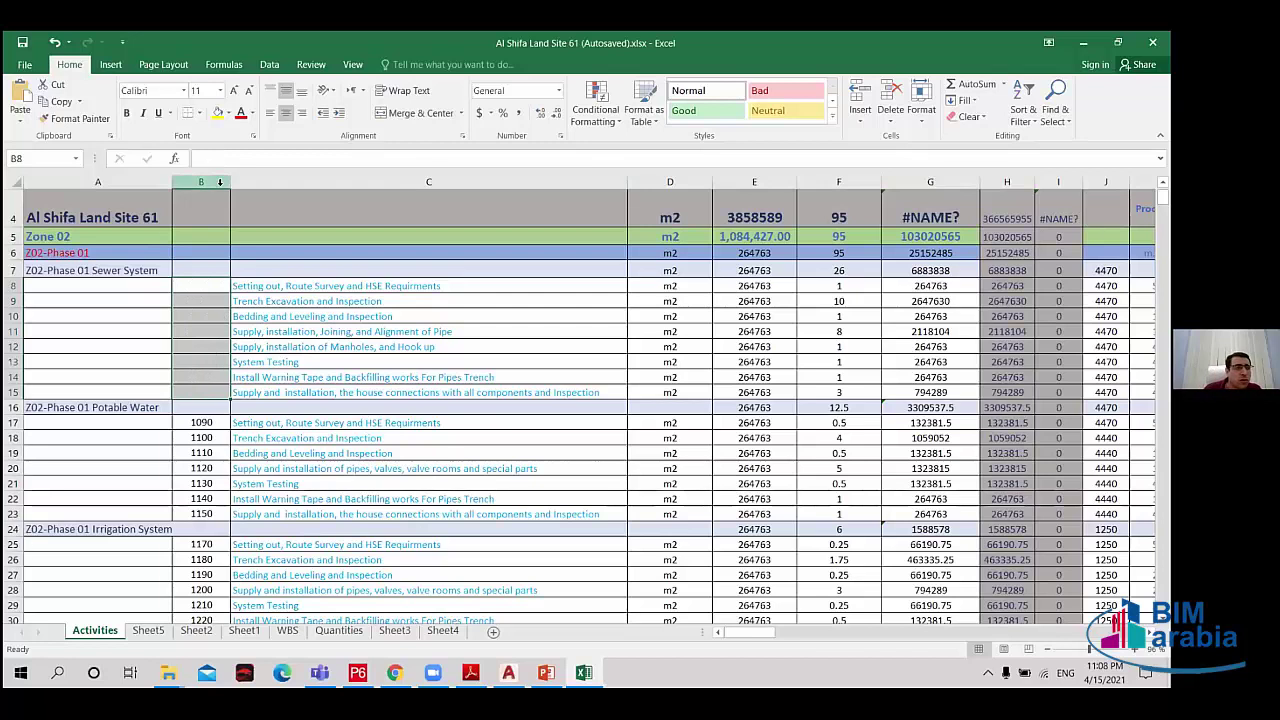
Add a filter to the ID column and exclude the blank entries.
{"action": "left_click", "coordinate": [219, 182]}
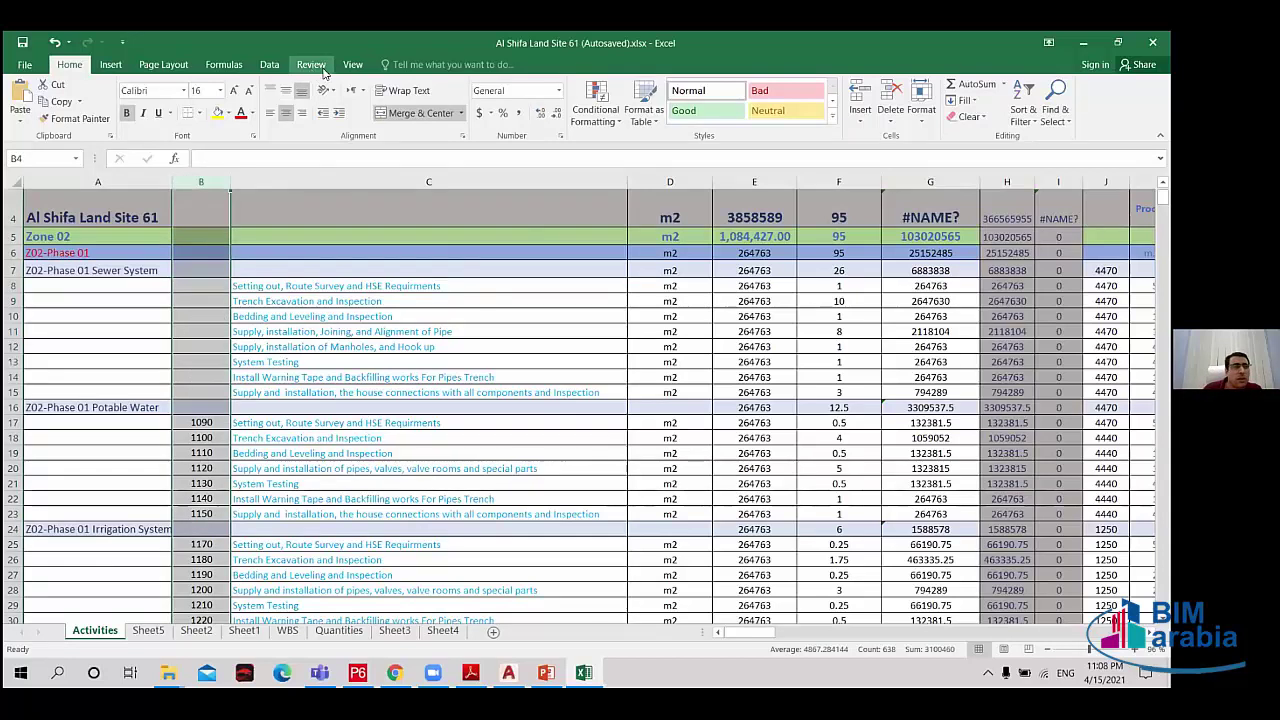
{"action": "left_click", "coordinate": [312, 64]}
{"action": "left_click", "coordinate": [269, 64]}
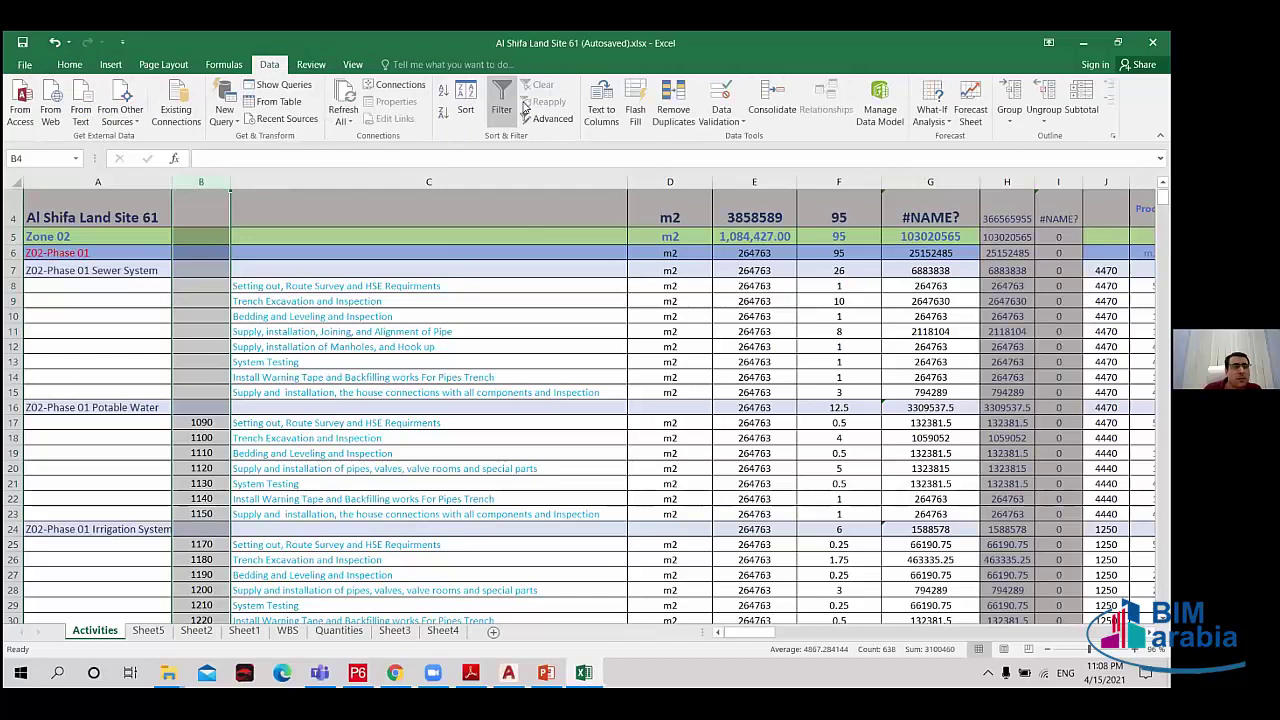
{"action": "left_click", "coordinate": [506, 95]}
{"action": "scroll", "coordinate": [280, 200], "scroll_direction": "up", "scroll_amount": 1}
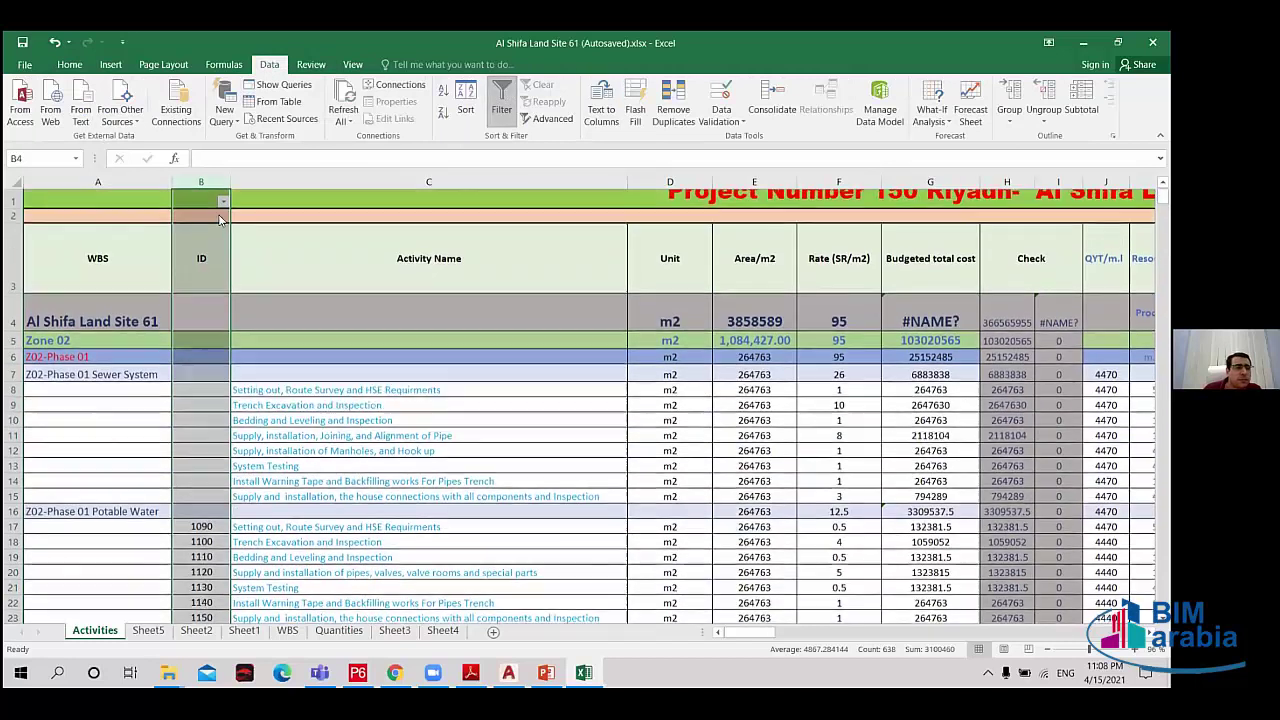
{"action": "left_click", "coordinate": [223, 208]}
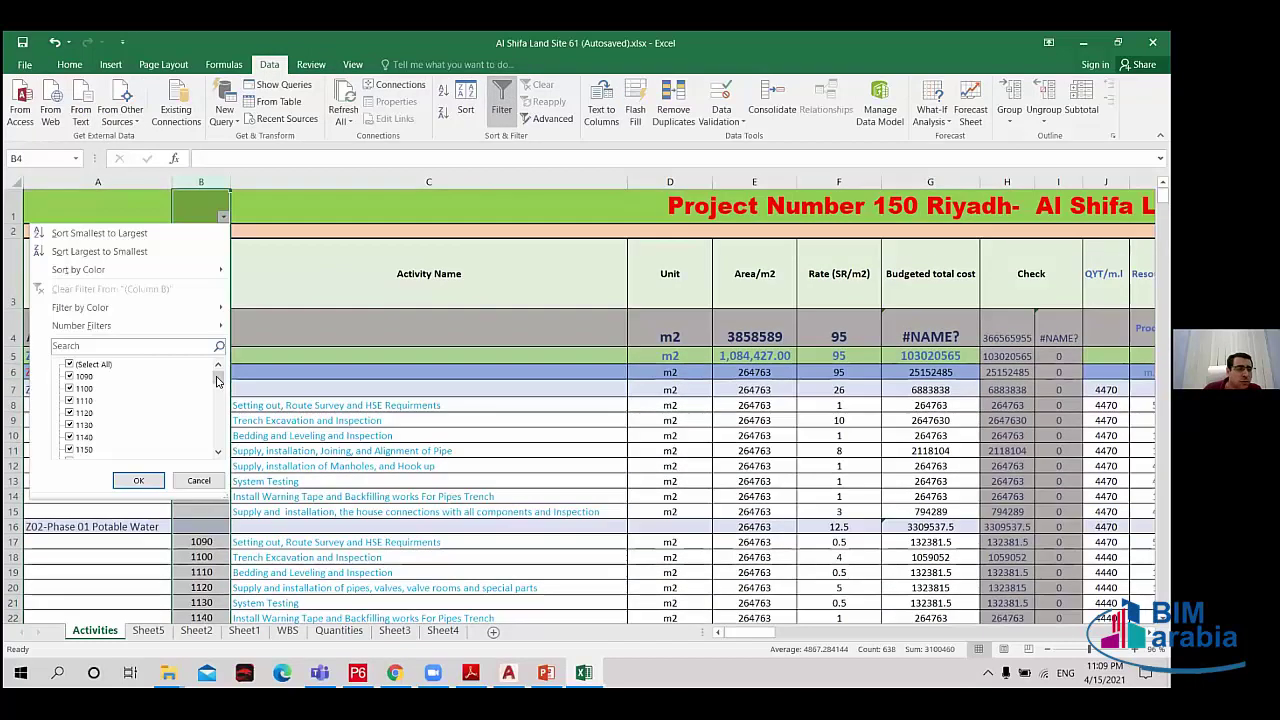
{"action": "left_click_drag", "start_coordinate": [215, 380], "coordinate": [217, 440]}
{"action": "left_click", "coordinate": [70, 449]}
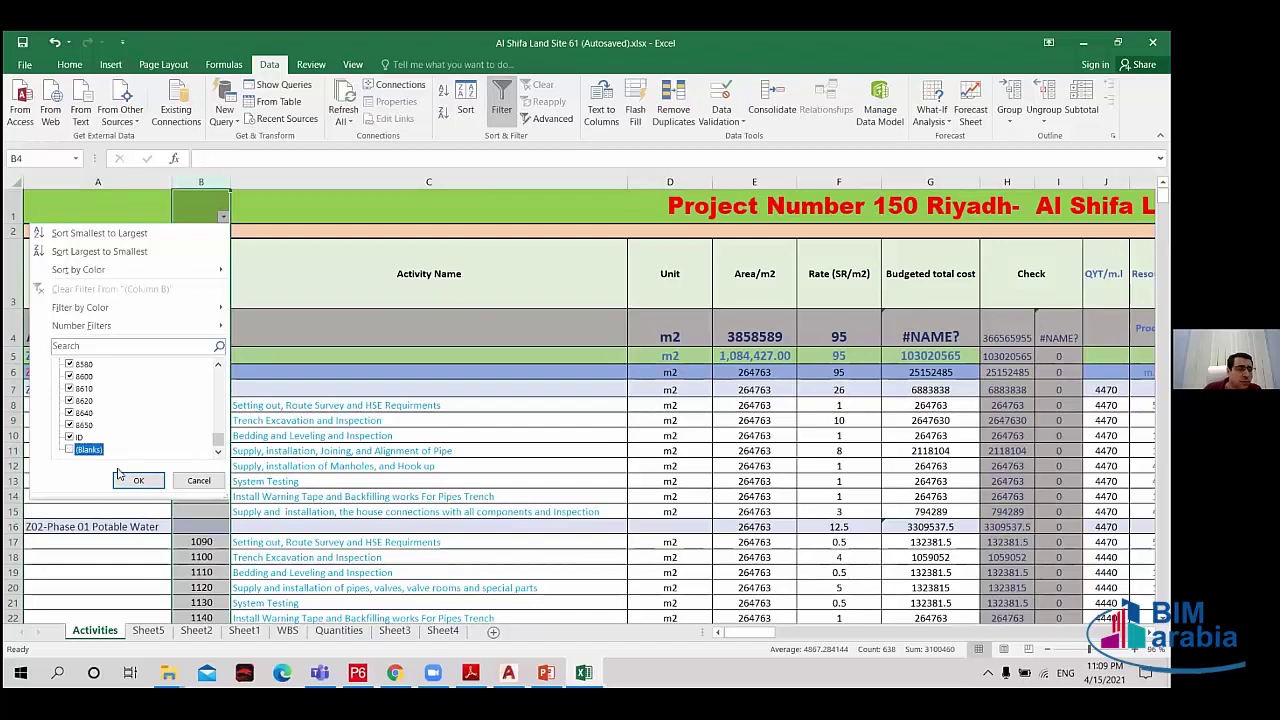
{"action": "left_click", "coordinate": [130, 482]}
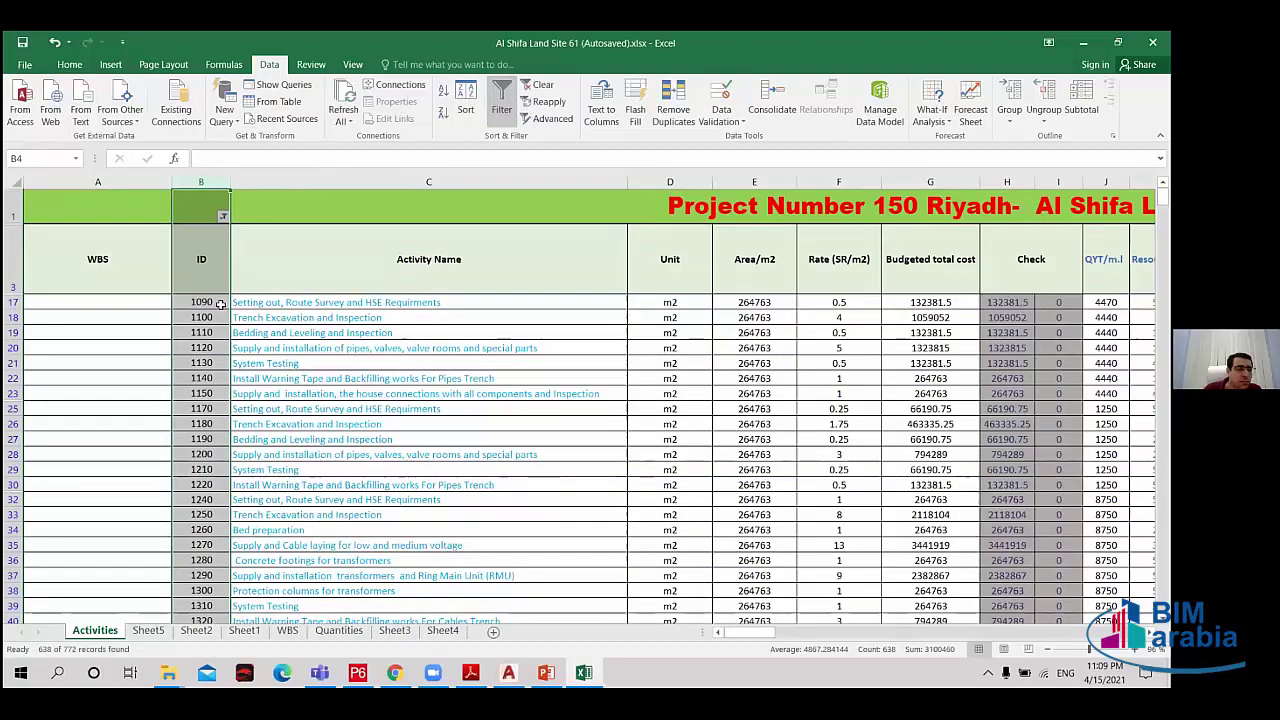
Clear all remaining activity IDs in the filtered list, starting from 1090.
{"action": "left_click", "coordinate": [222, 309]}
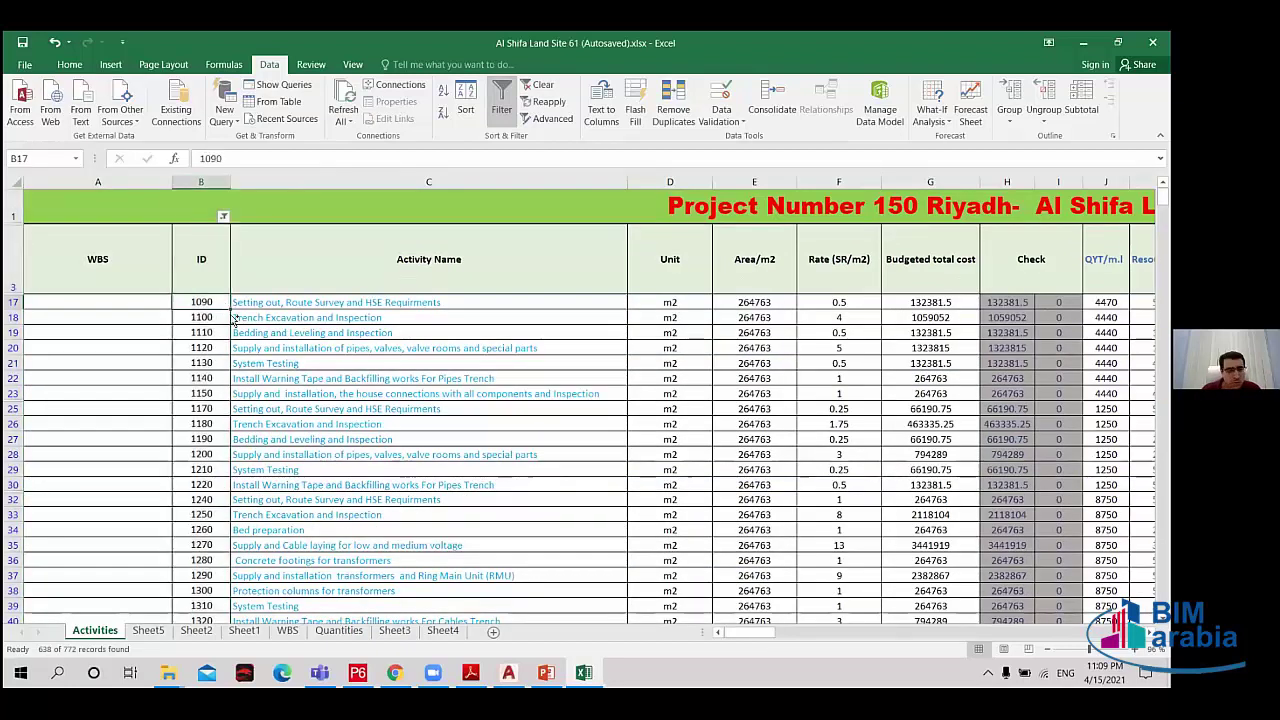
{"action": "key", "text": "ctrl+shift+Down"}
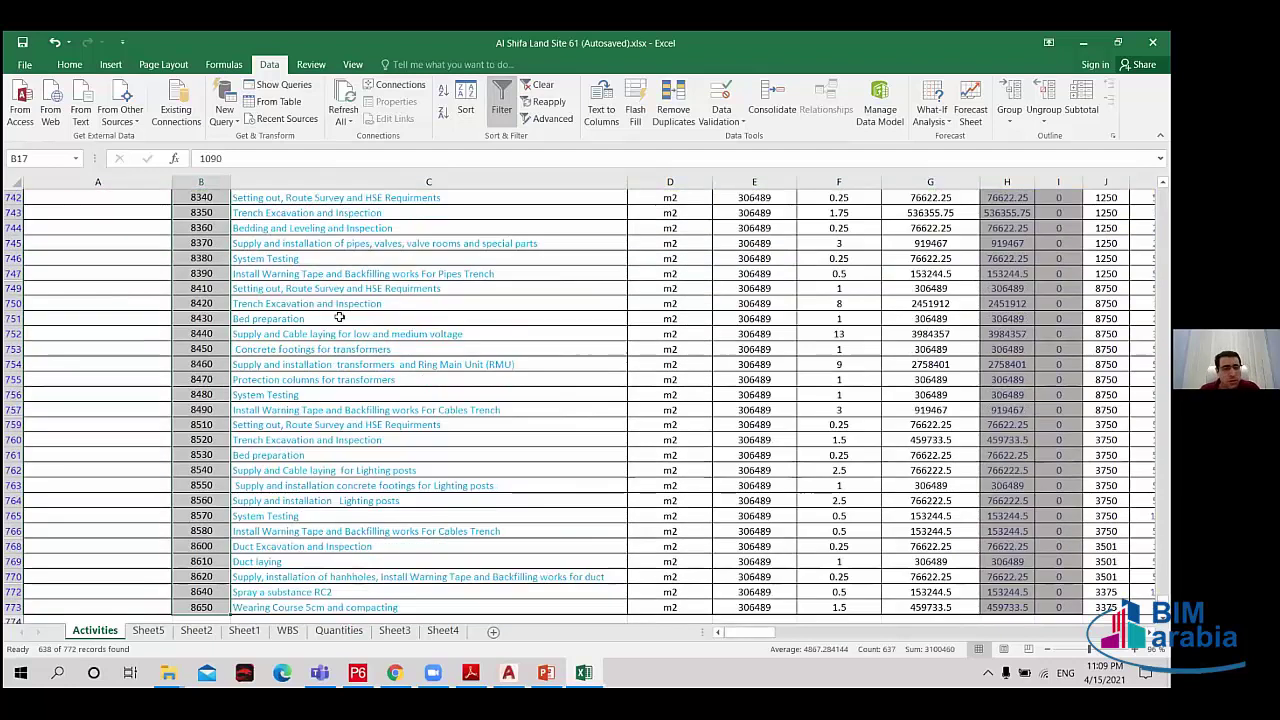
{"action": "key", "text": "Delete"}
{"action": "key", "text": "ctrl+BackSpace"}
Include the blank entries in the ID column filter again to show all rows.
{"action": "left_click", "coordinate": [223, 216]}
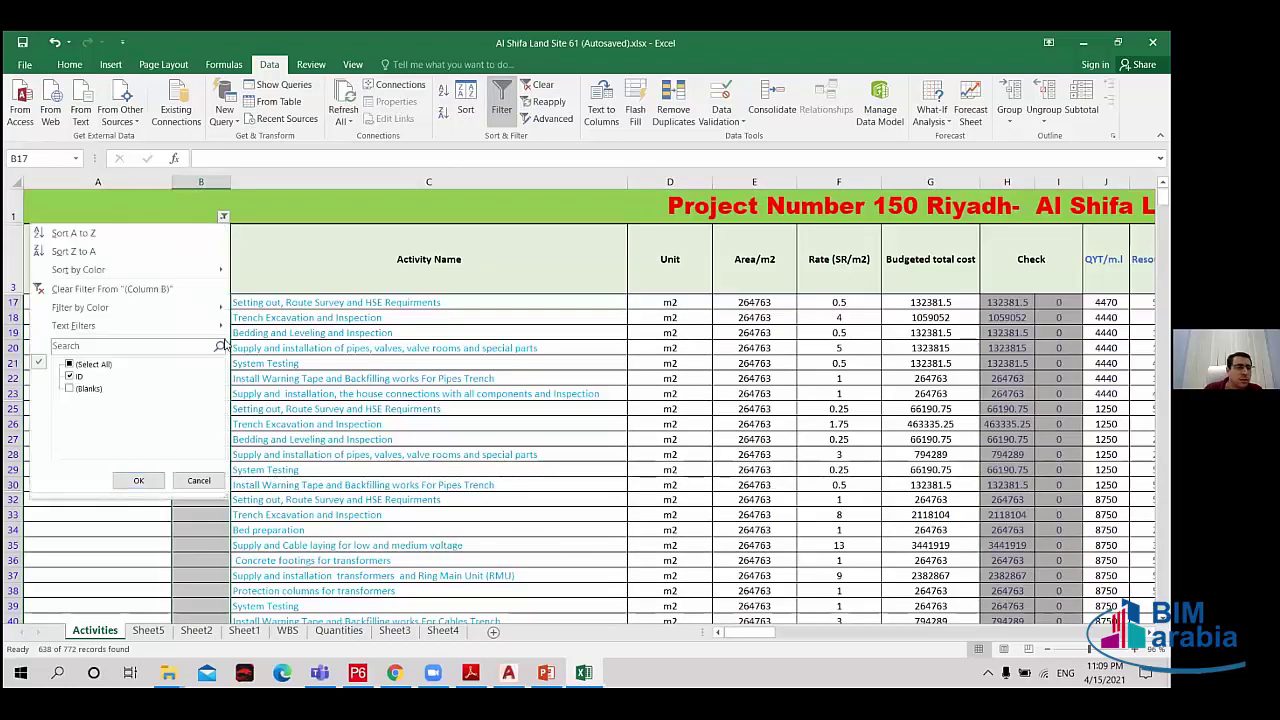
{"action": "left_click", "coordinate": [89, 390]}
{"action": "left_click", "coordinate": [140, 480]}
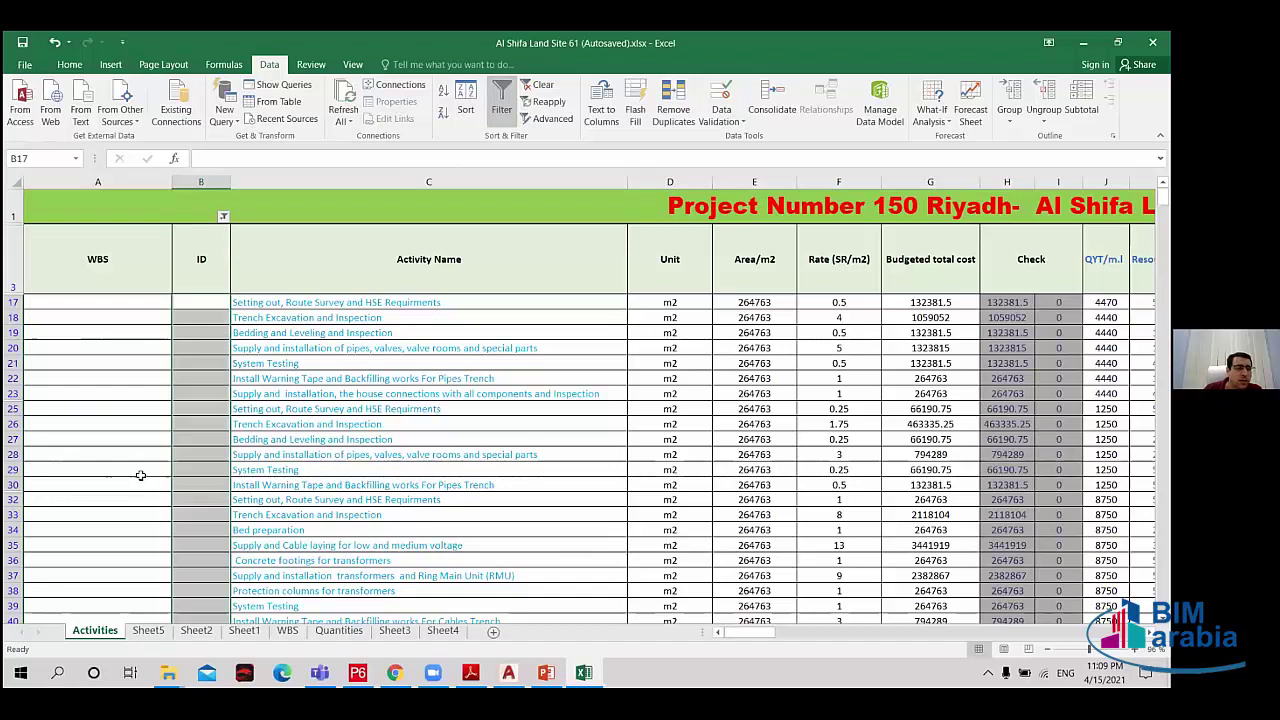
Color the sewer system's "Trench Excavation and Inspection" activity name red.
{"action": "left_click", "coordinate": [345, 452]}
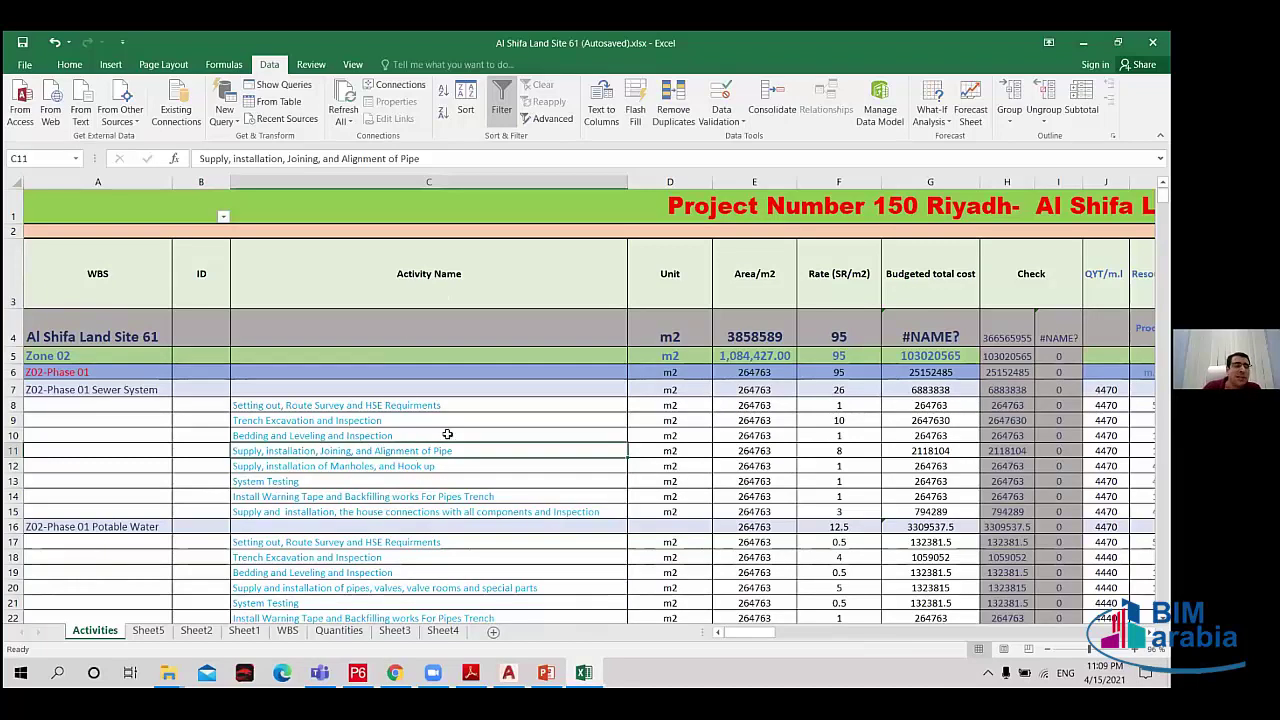
{"action": "left_click", "coordinate": [396, 437]}
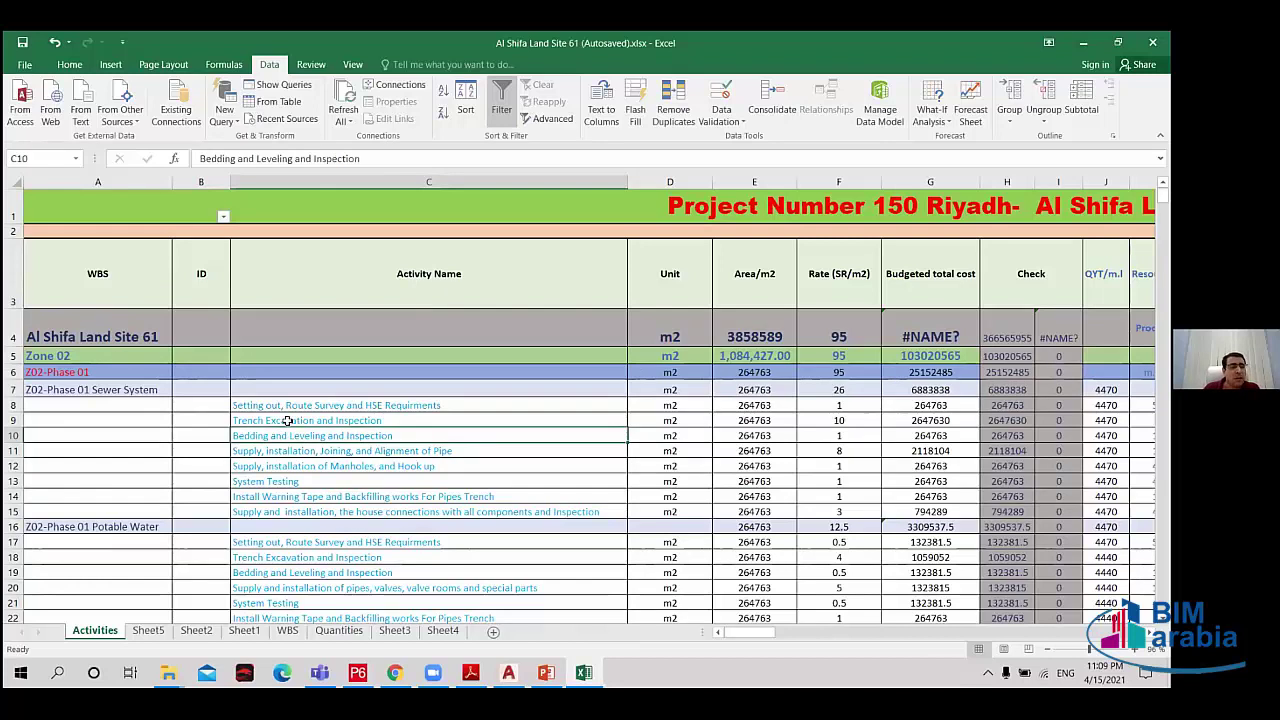
{"action": "left_click", "coordinate": [252, 422]}
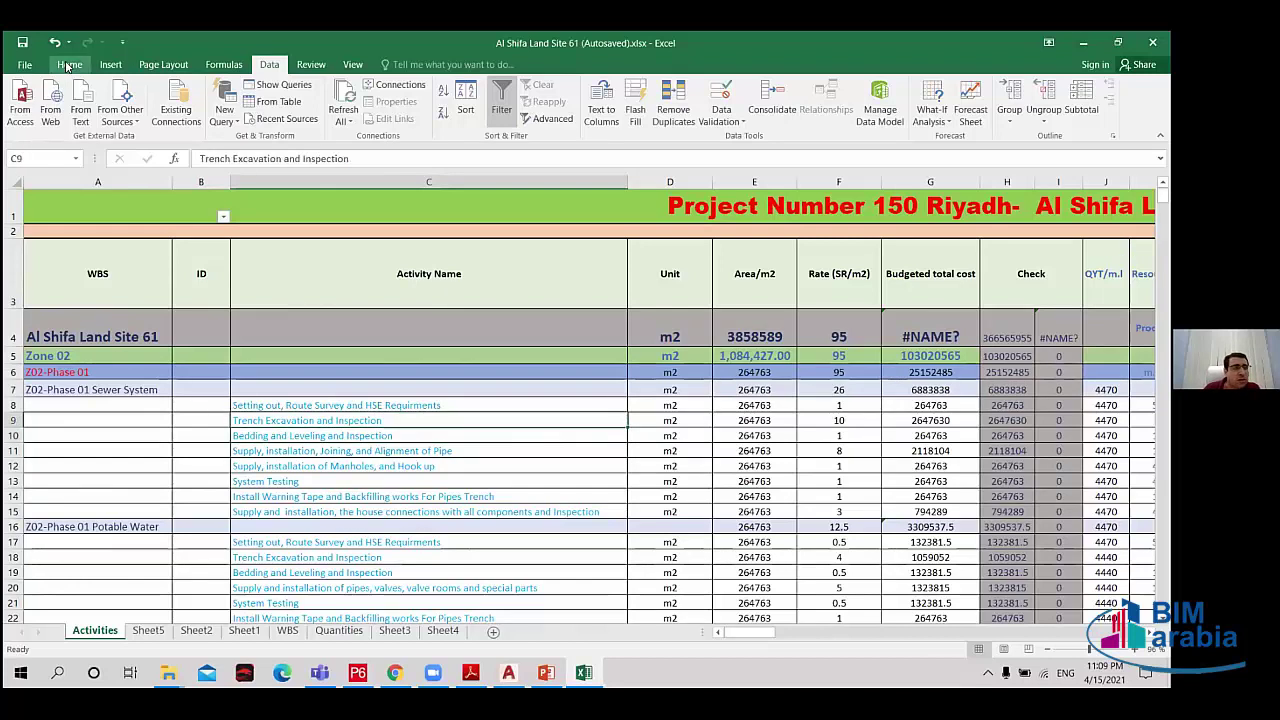
{"action": "left_click", "coordinate": [69, 64]}
{"action": "left_click", "coordinate": [240, 112]}
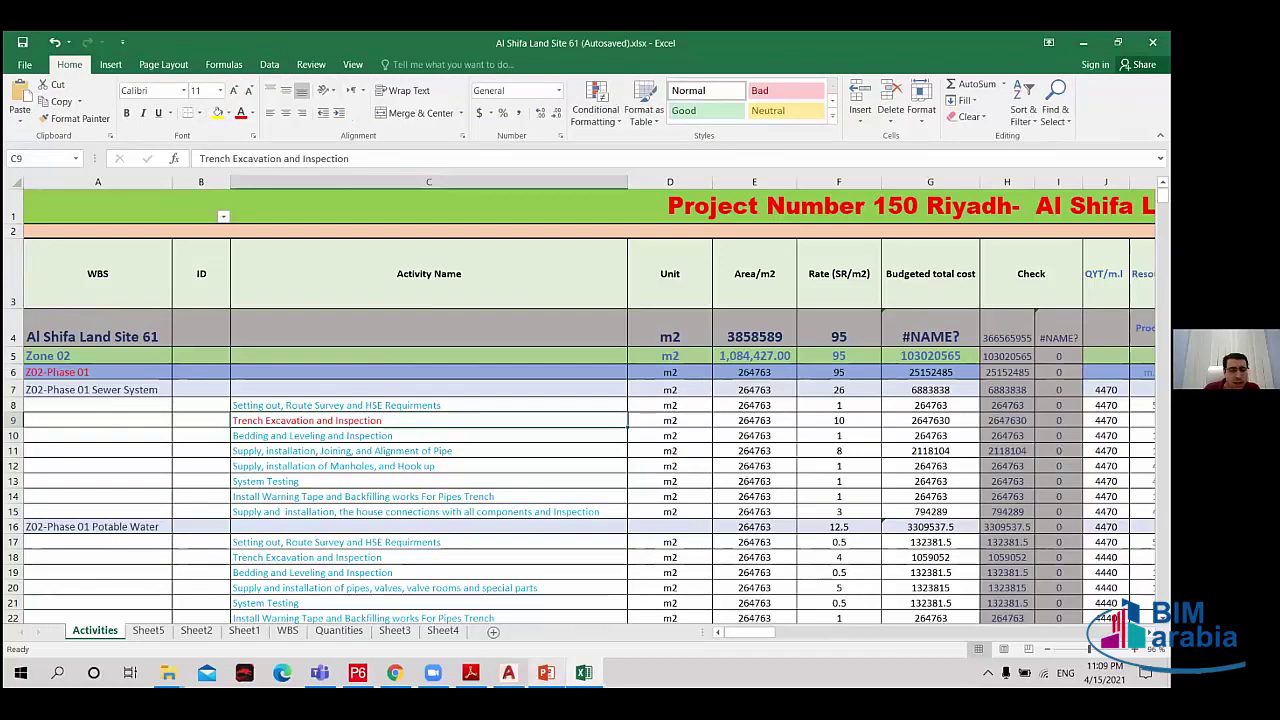
Switch to PowerPoint and highlight the sewer network title of the BOQ table on slide 7.
{"action": "left_click", "coordinate": [546, 672]}
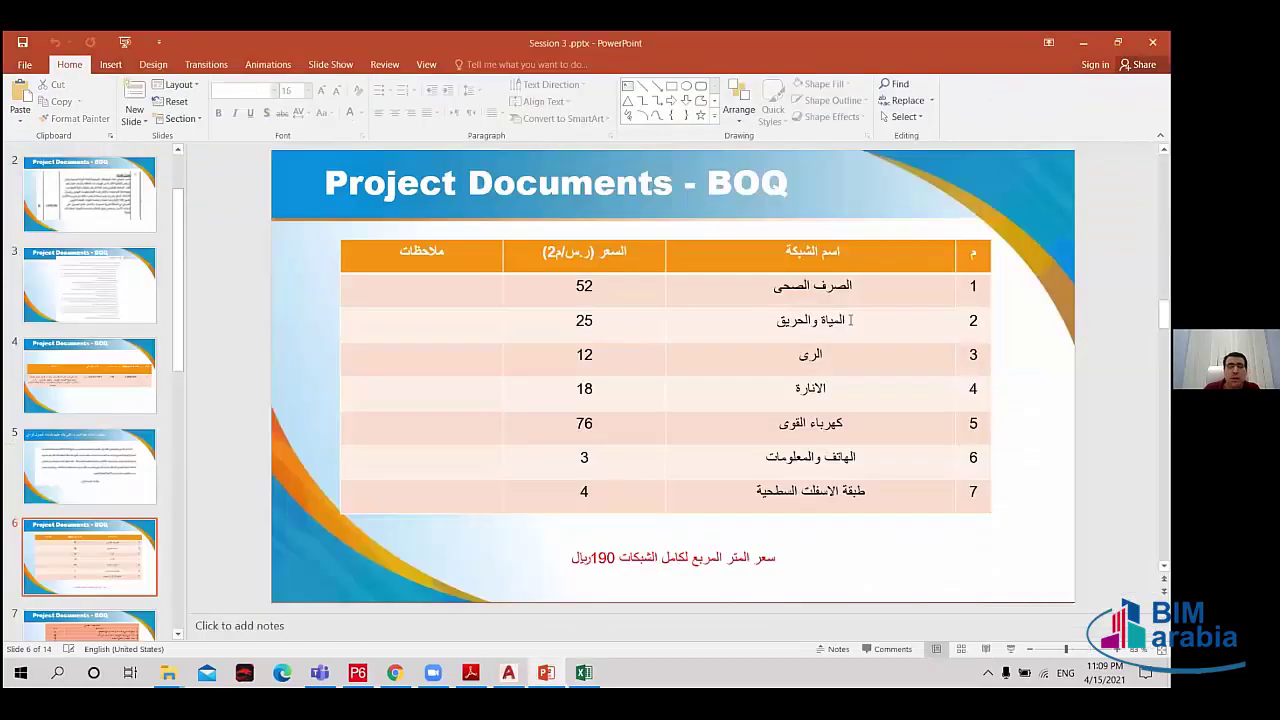
{"action": "left_click", "coordinate": [836, 357]}
{"action": "scroll", "coordinate": [786, 500], "scroll_direction": "down", "scroll_amount": 2}
{"action": "scroll", "coordinate": [787, 502], "scroll_direction": "up", "scroll_amount": 1}
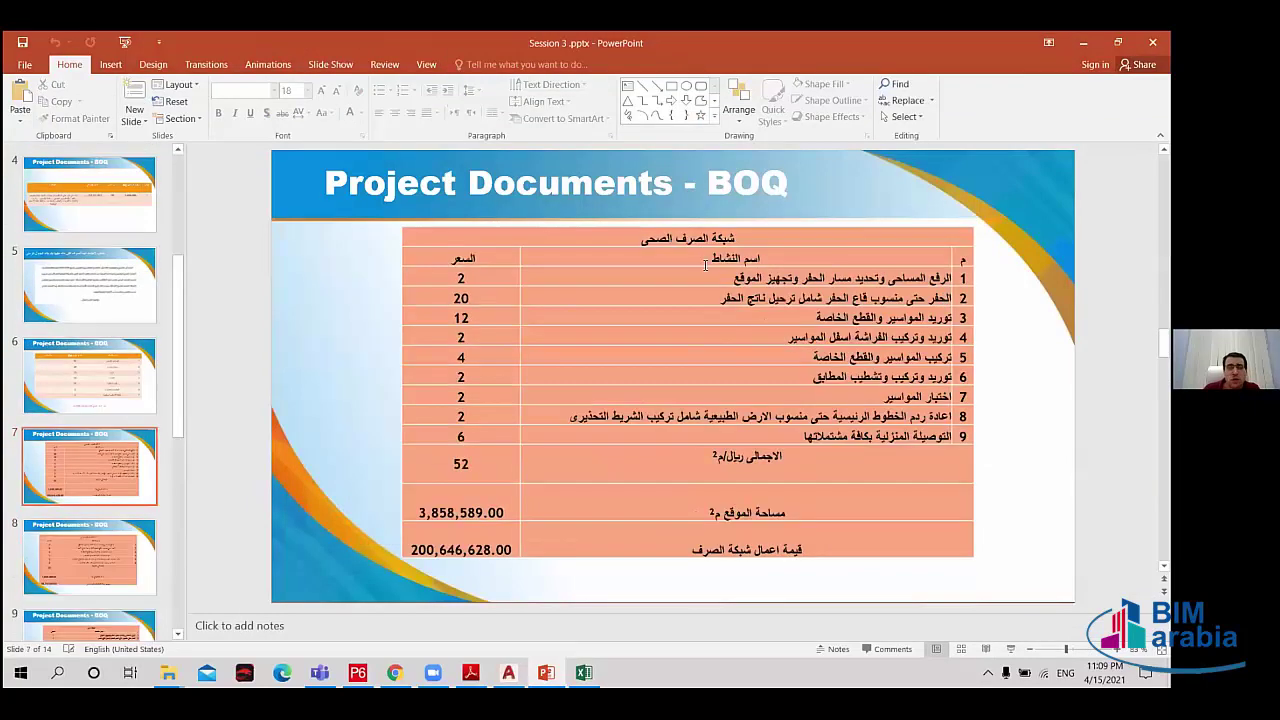
{"action": "left_click_drag", "start_coordinate": [737, 238], "coordinate": [645, 238]}
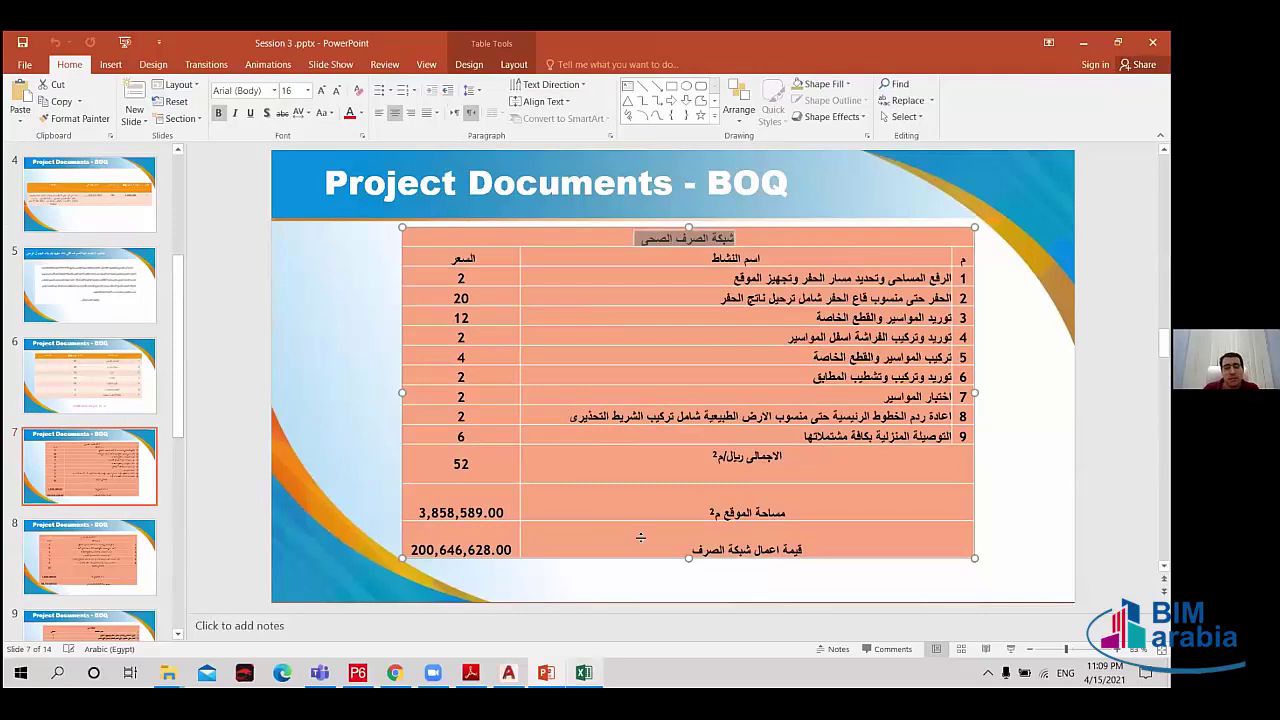
Compare the water and fire network BOQ on slide 8 with the sewer BOQ, and return to the Excel activity list.
{"action": "scroll", "coordinate": [733, 243], "scroll_direction": "down", "scroll_amount": 1}
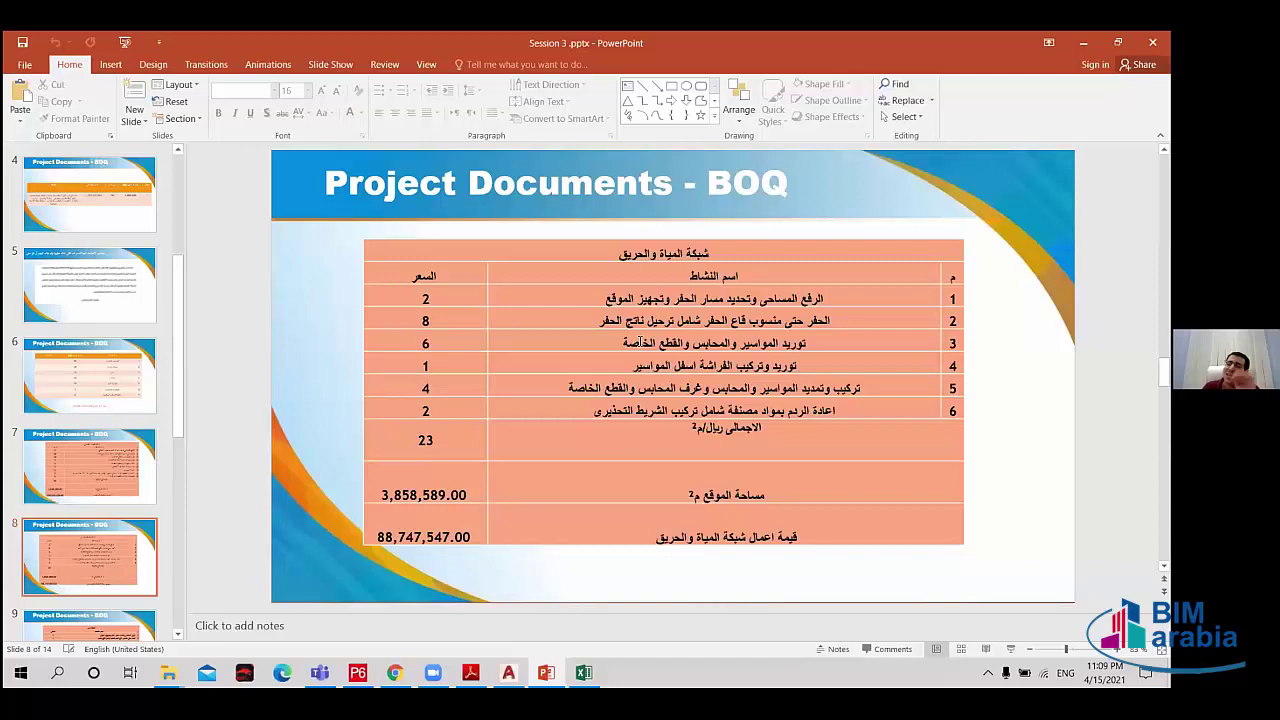
{"action": "scroll", "coordinate": [640, 342], "scroll_direction": "up", "scroll_amount": 2}
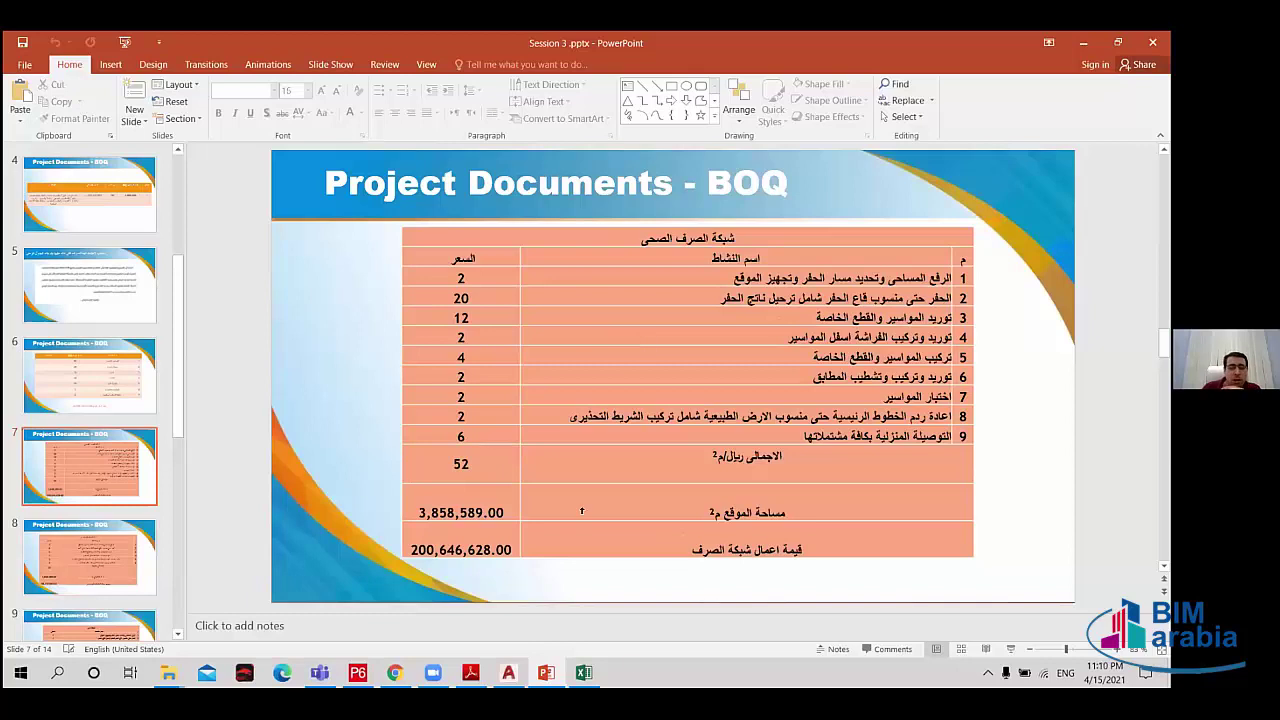
{"action": "key", "text": "alt+Tab"}
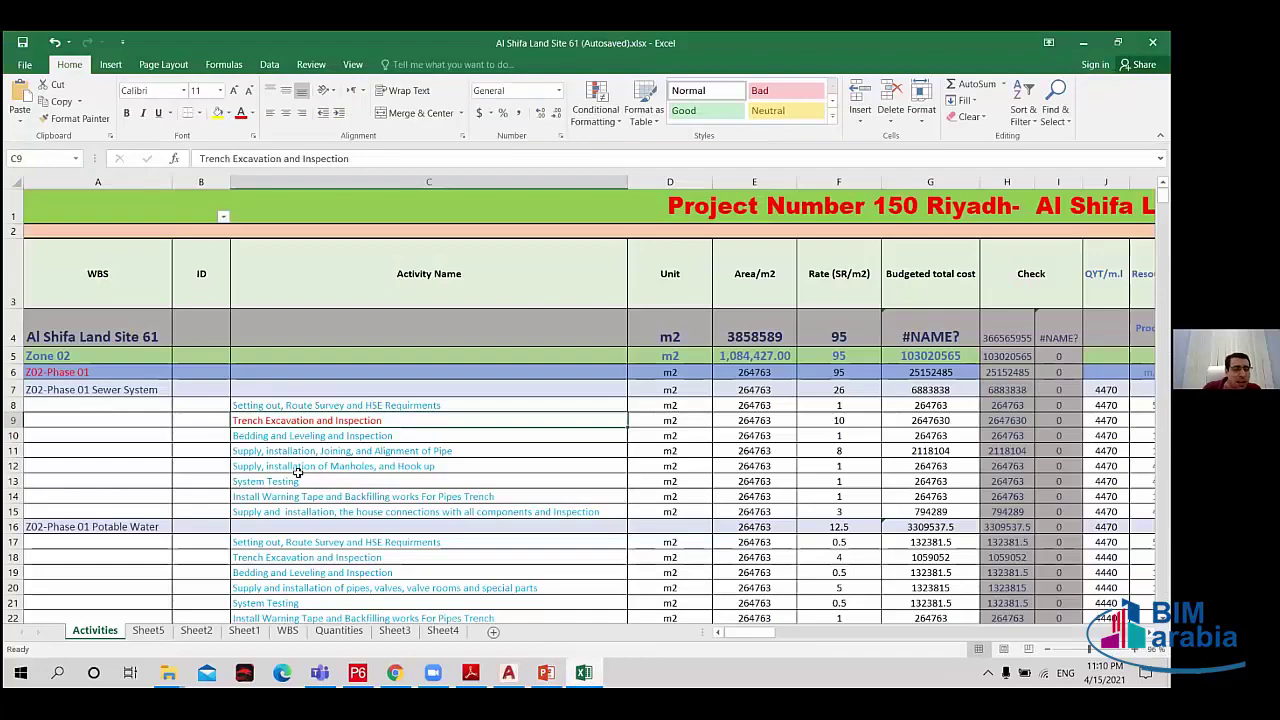
Compare the sewer bedding and pipe supply/installation activities with pipe items 3 and 5 of the sewer BOQ in PowerPoint, and return to the Excel activity list.
{"action": "left_click", "coordinate": [394, 436]}
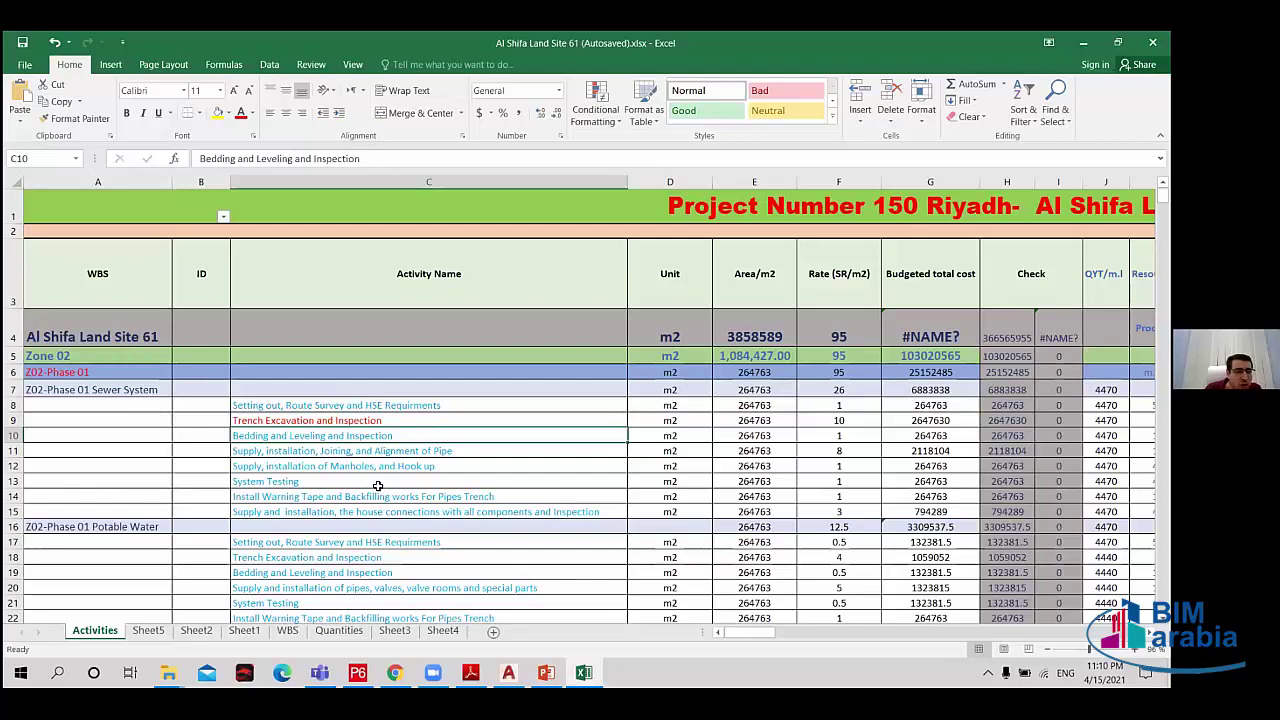
{"action": "left_click", "coordinate": [365, 446]}
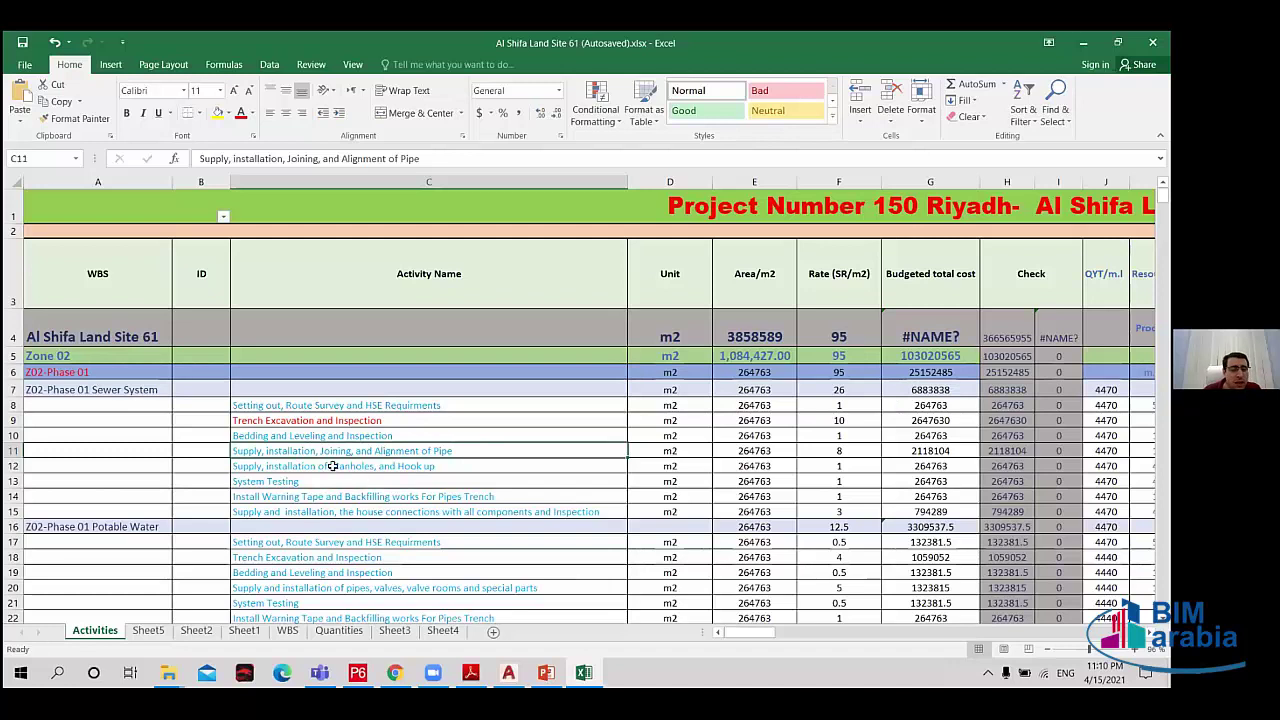
{"action": "left_click", "coordinate": [546, 672]}
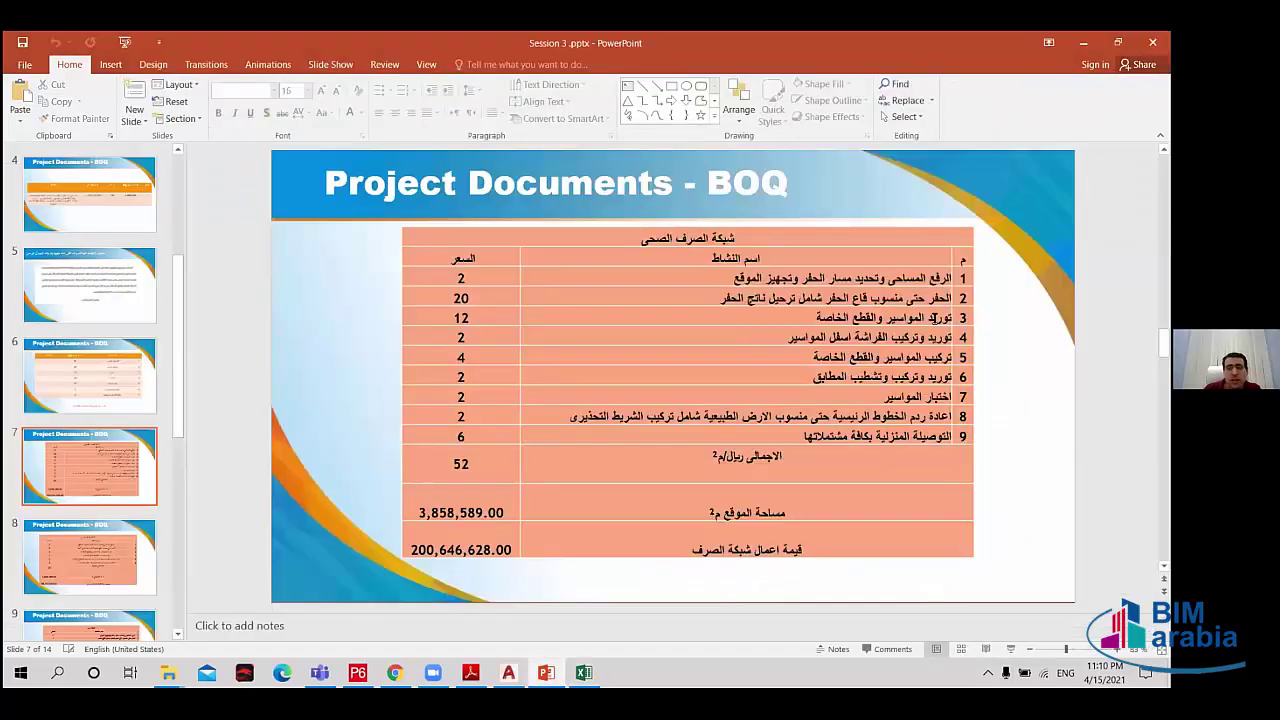
{"action": "left_click_drag", "start_coordinate": [940, 318], "coordinate": [813, 320]}
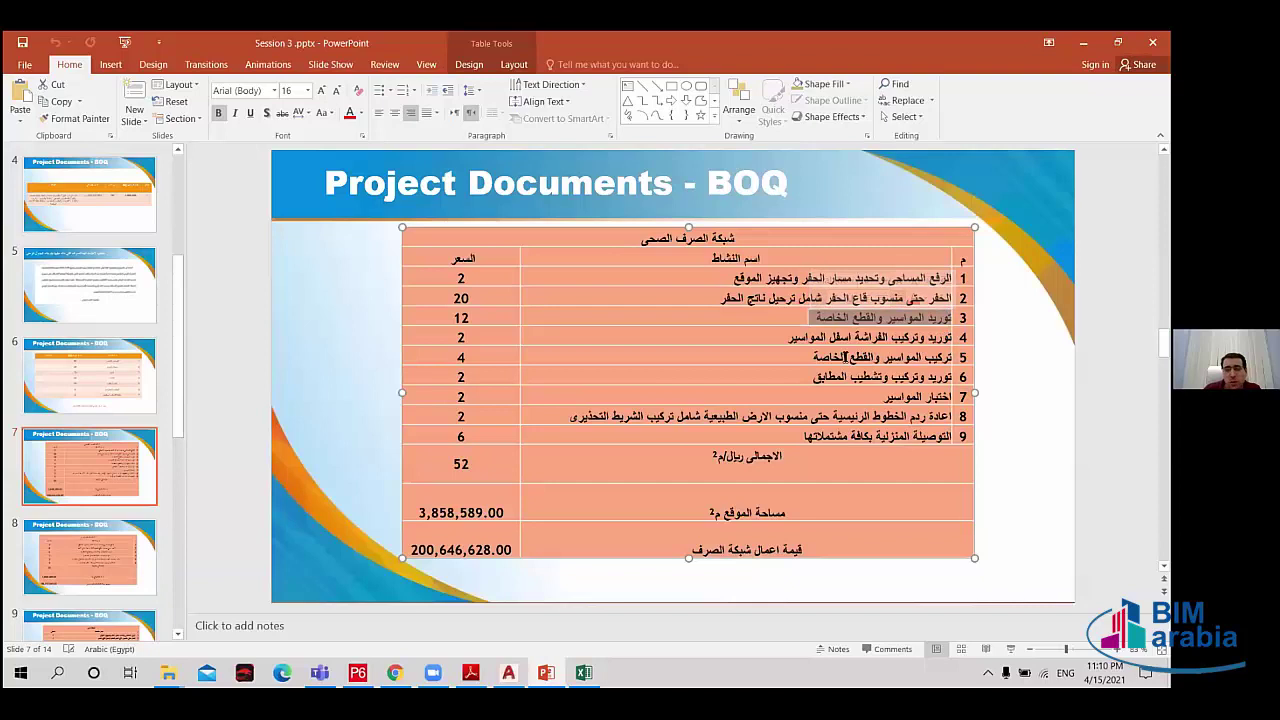
{"action": "left_click_drag", "start_coordinate": [815, 357], "coordinate": [926, 355]}
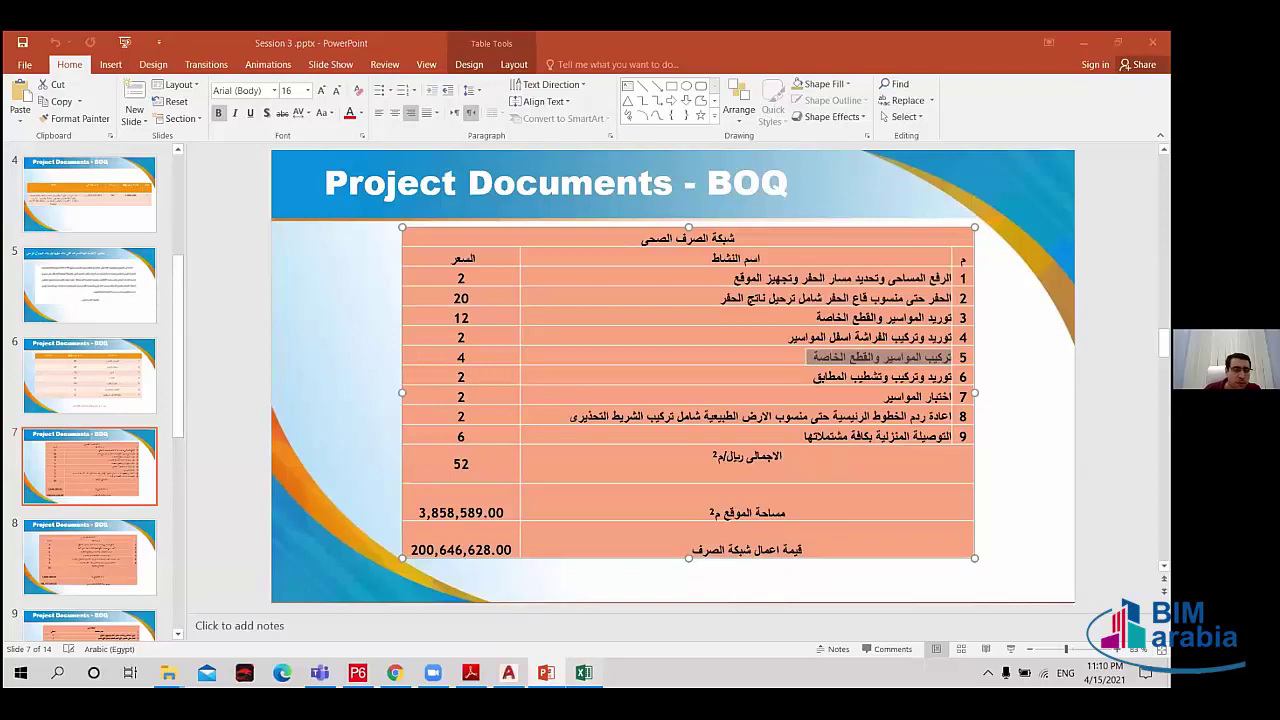
{"action": "key", "text": "alt+Tab"}
{"action": "scroll", "coordinate": [333, 451], "scroll_direction": "down", "scroll_amount": 2}
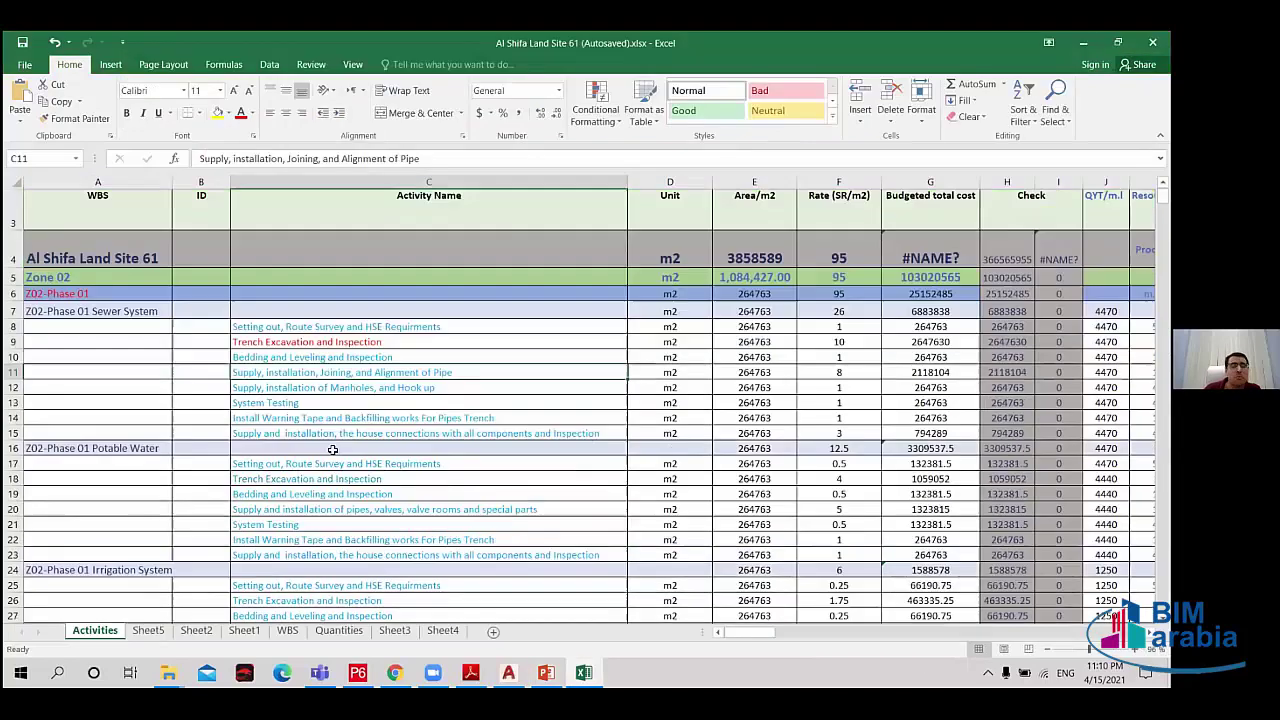
{"action": "scroll", "coordinate": [333, 451], "scroll_direction": "down", "scroll_amount": 1}
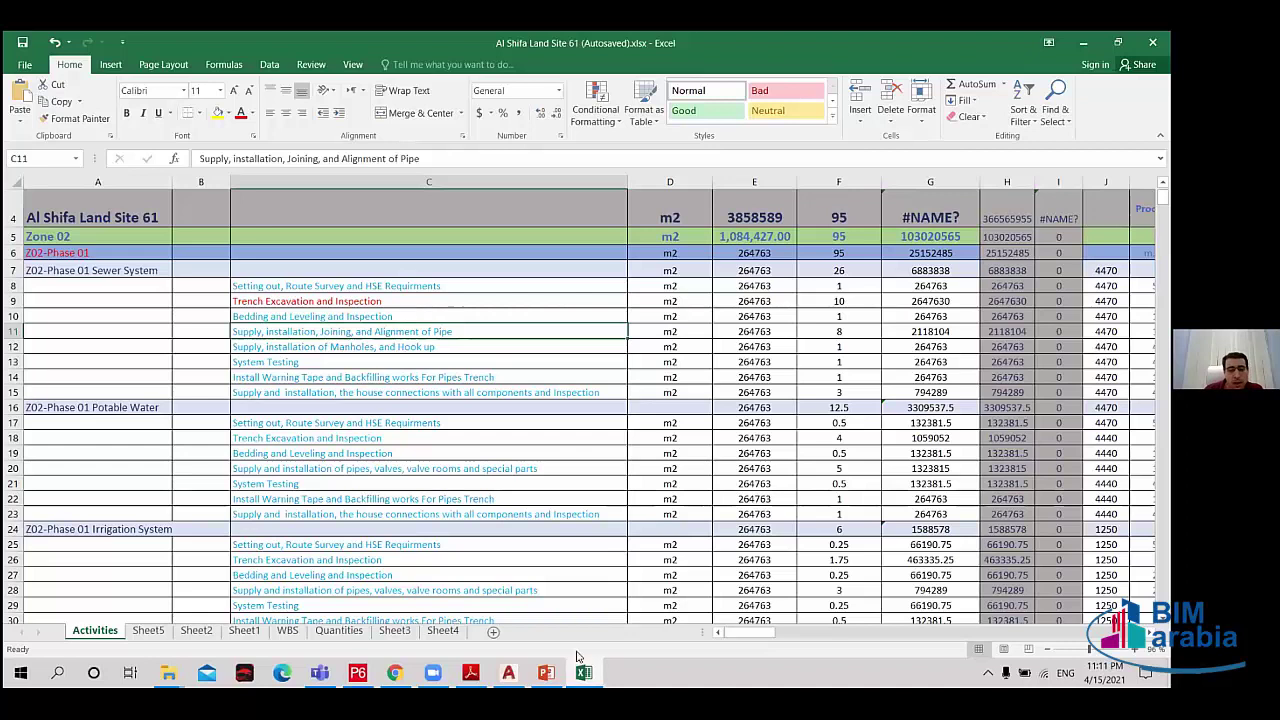
Switch to PowerPoint and highlight the manhole supply and installation item 6 in the sewer BOQ table on slide 7.
{"action": "mouse_move", "coordinate": [546, 673]}
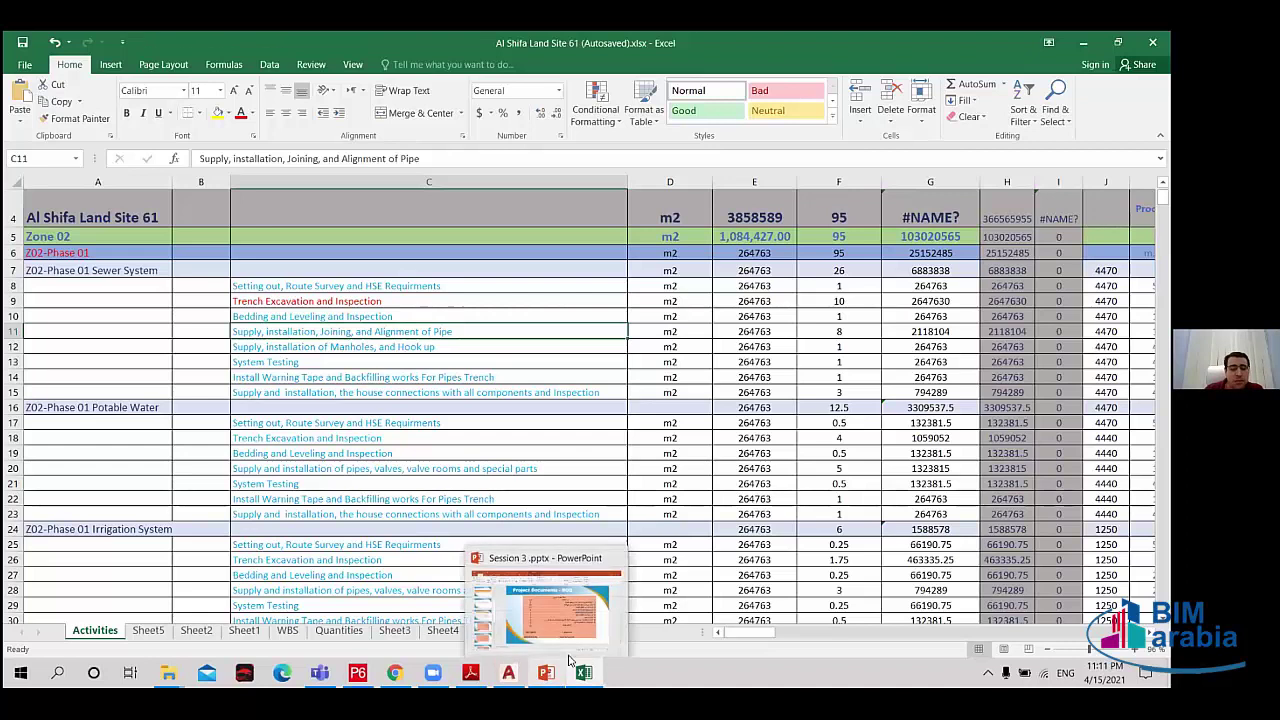
{"action": "left_click", "coordinate": [546, 673]}
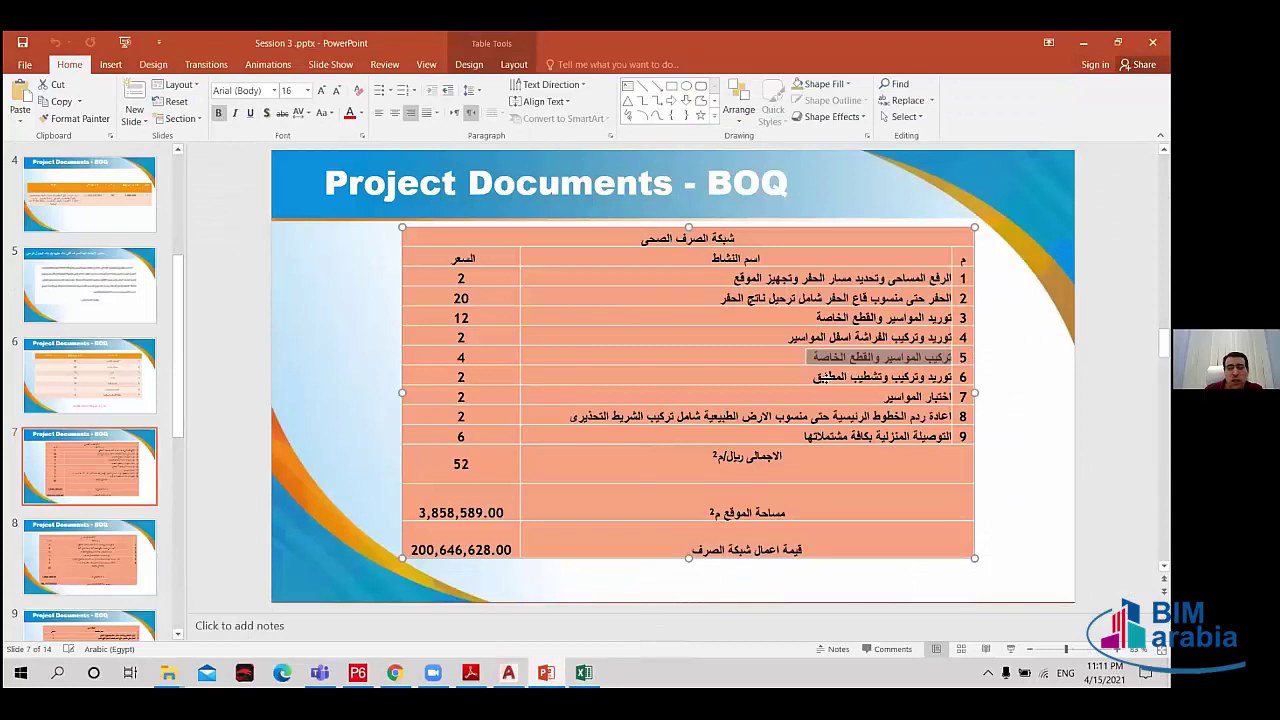
{"action": "left_click_drag", "start_coordinate": [812, 380], "coordinate": [946, 373]}
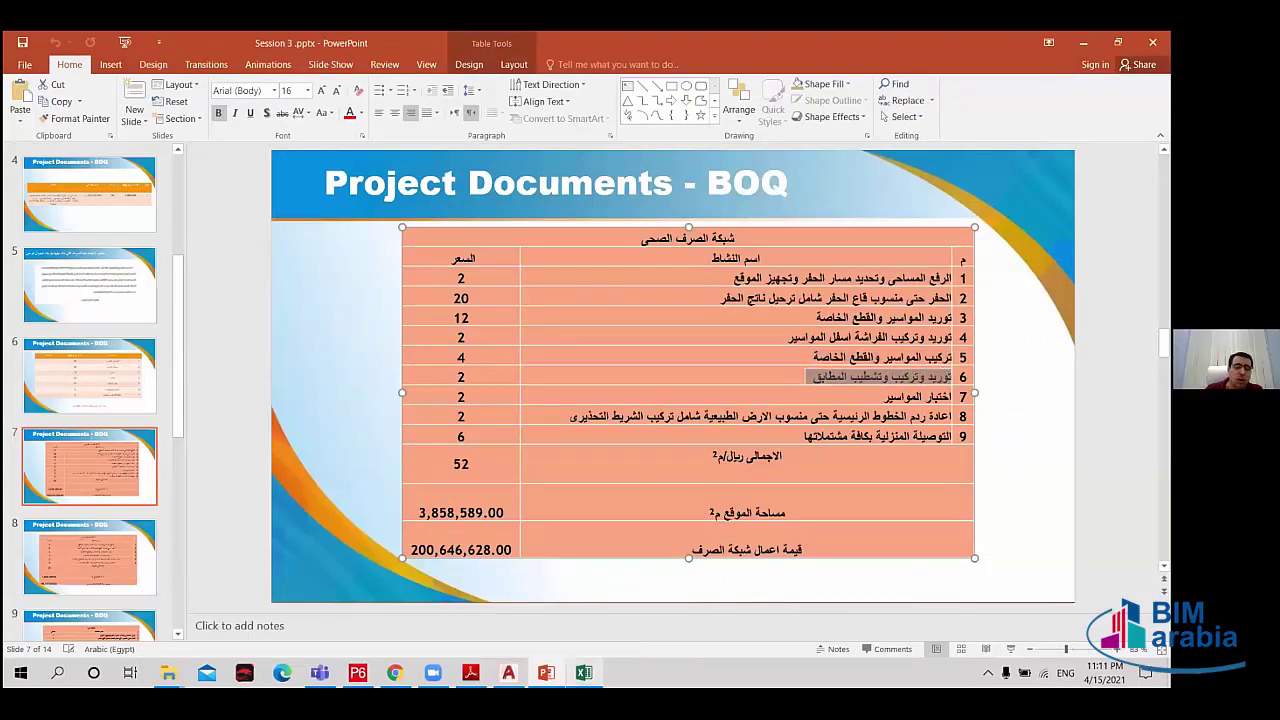
Return to Excel and color the sewer system's "System Testing" activity name red.
{"action": "mouse_move", "coordinate": [588, 672]}
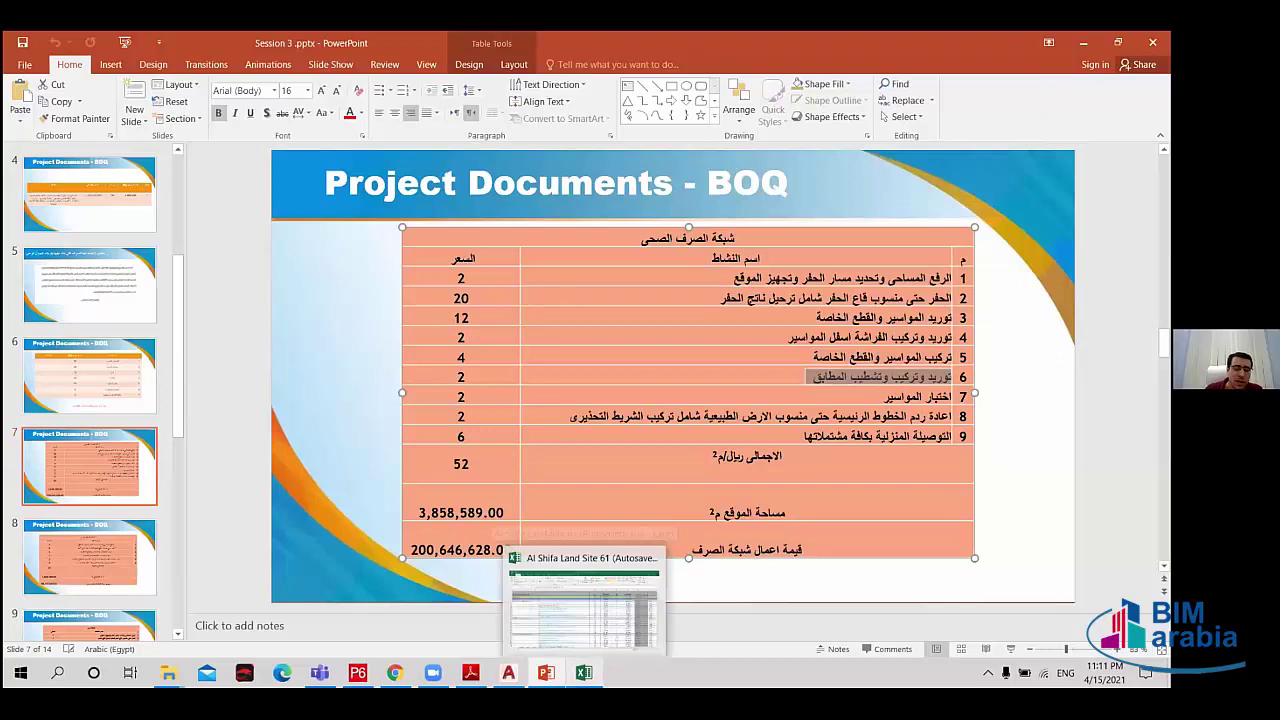
{"action": "left_click", "coordinate": [532, 620]}
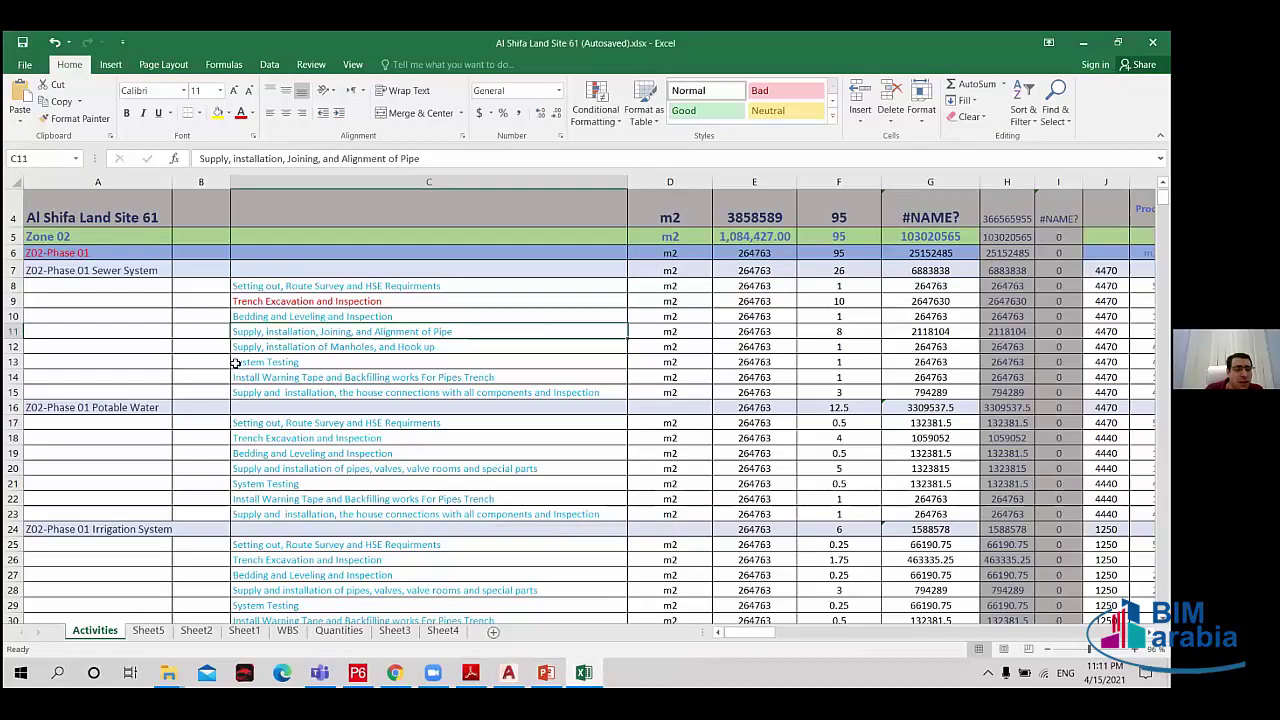
{"action": "left_click", "coordinate": [235, 363]}
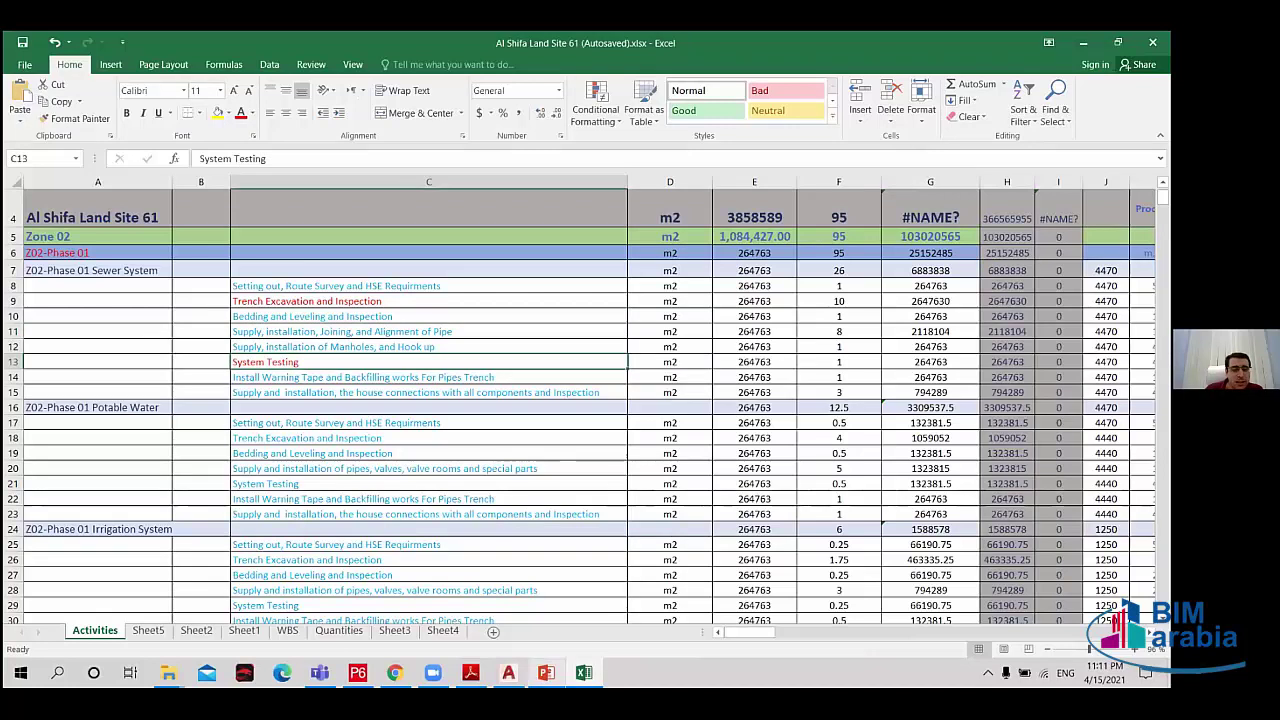
Compare pipe testing item 7 and house connection item 9 of the PowerPoint sewer BOQ with the sewer's last Excel activities, ending in Excel.
{"action": "left_click", "coordinate": [546, 672]}
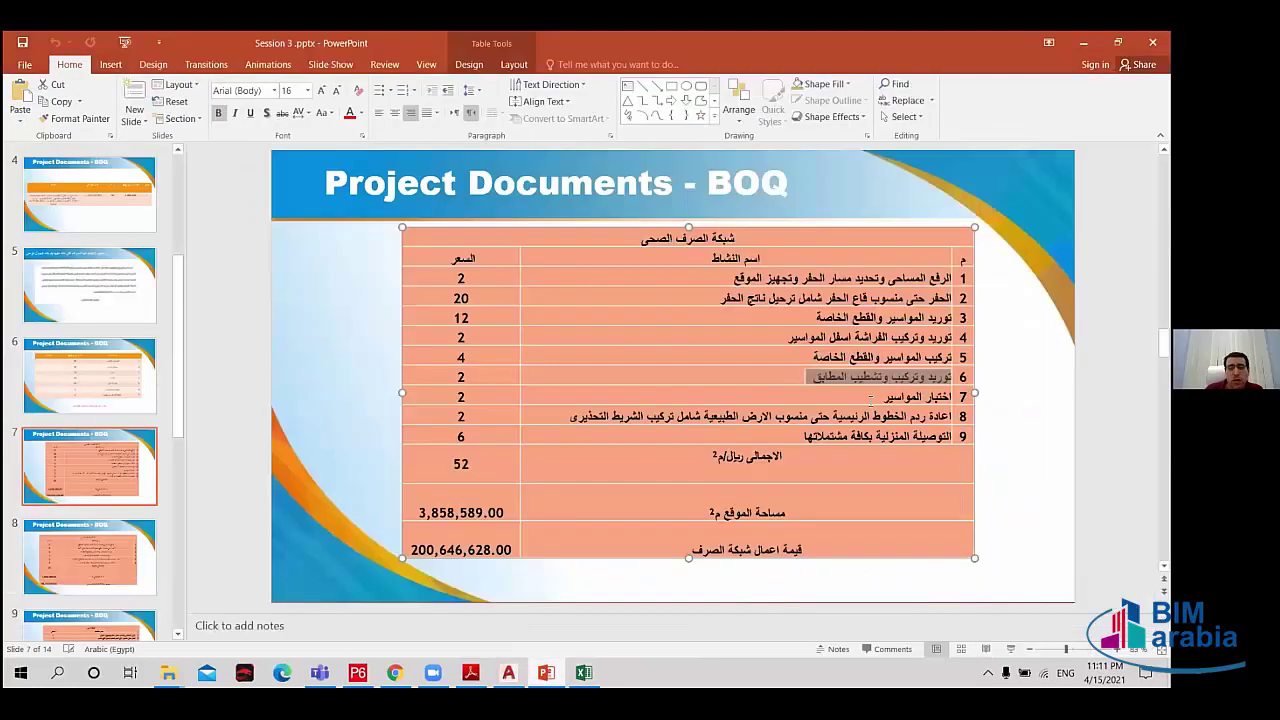
{"action": "left_click_drag", "start_coordinate": [876, 397], "coordinate": [952, 398]}
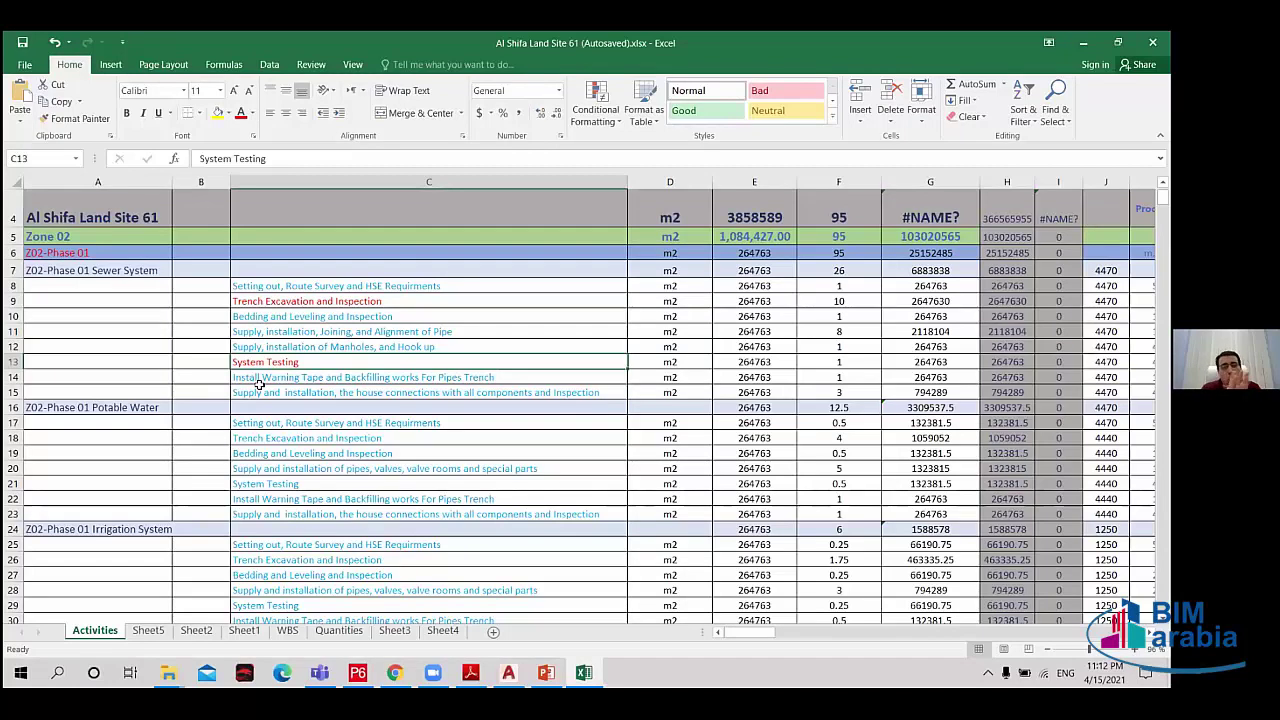
{"action": "left_click", "coordinate": [270, 380]}
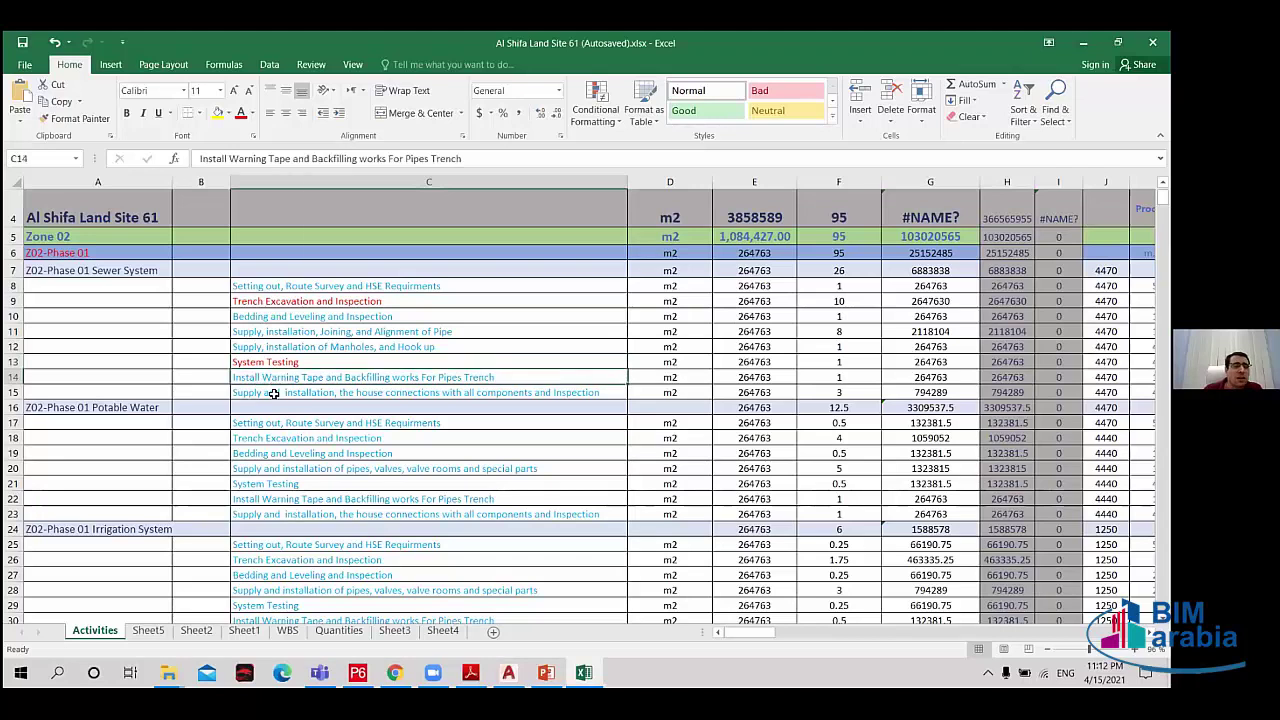
{"action": "left_click", "coordinate": [273, 393]}
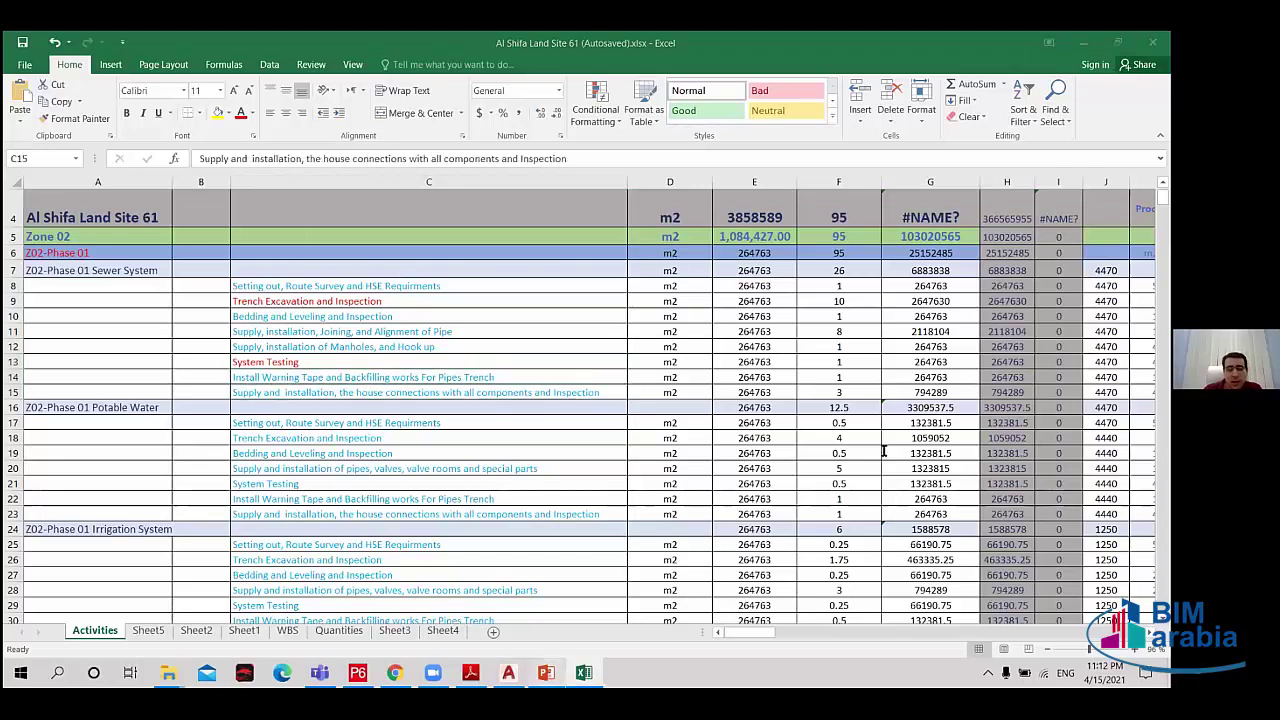
{"action": "key", "text": "alt+Tab"}
{"action": "left_click_drag", "start_coordinate": [802, 436], "coordinate": [952, 436]}
{"action": "left_click", "coordinate": [584, 672]}
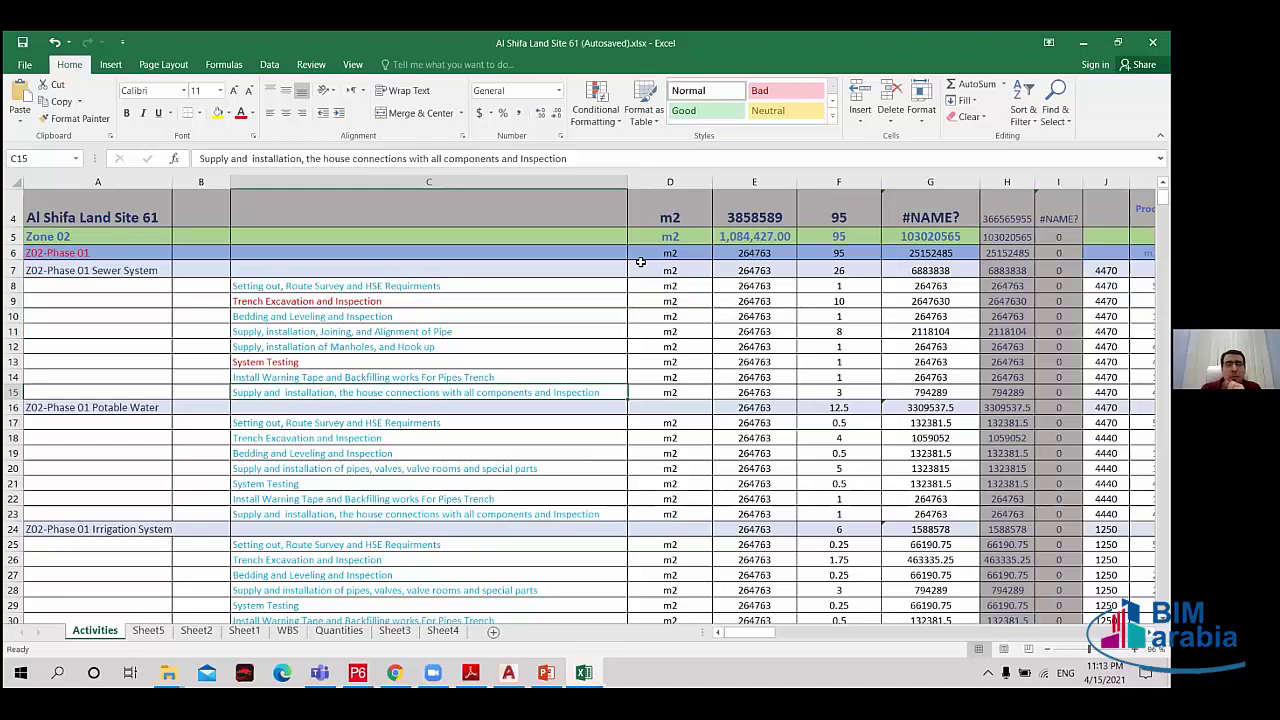
Examine the unit, area and rate values of the Phase 01 sewer activities, and highlight the item prices of the sewer BOQ in PowerPoint.
{"action": "left_click_drag", "start_coordinate": [699, 287], "coordinate": [665, 393]}
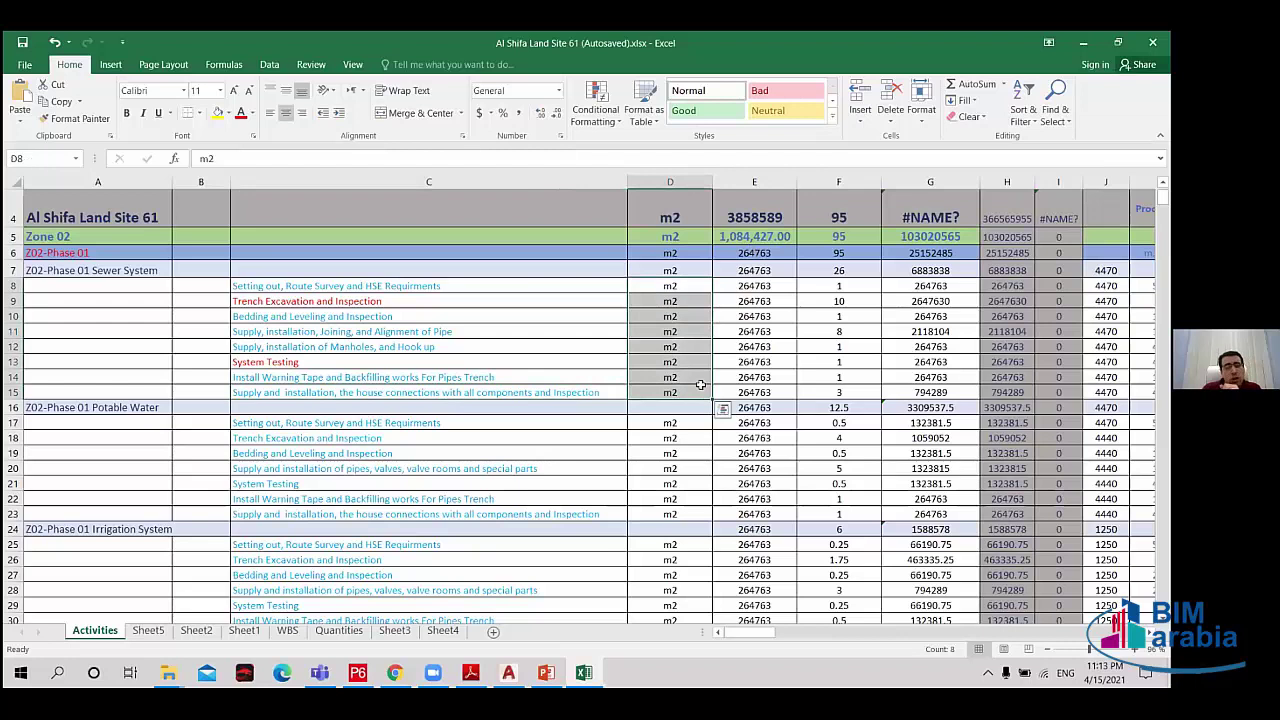
{"action": "left_click_drag", "start_coordinate": [766, 286], "coordinate": [768, 305]}
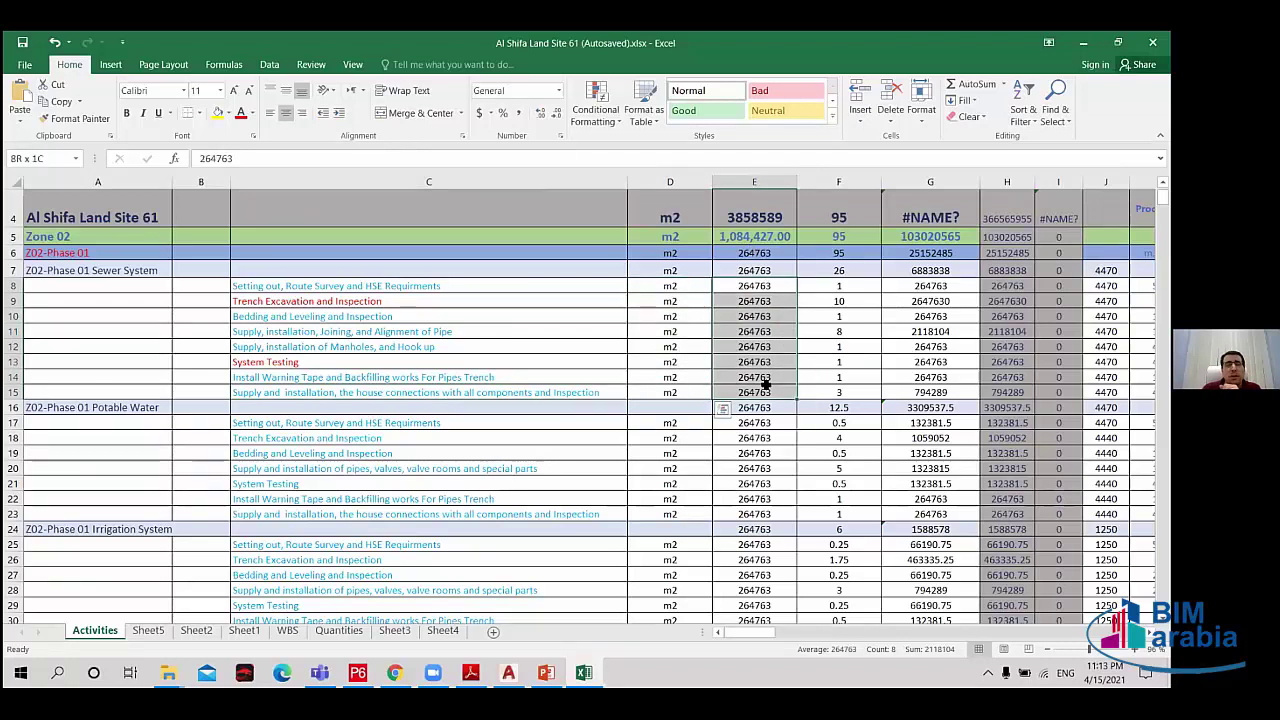
{"action": "left_click", "coordinate": [828, 282]}
{"action": "left_click_drag", "start_coordinate": [828, 278], "coordinate": [836, 346]}
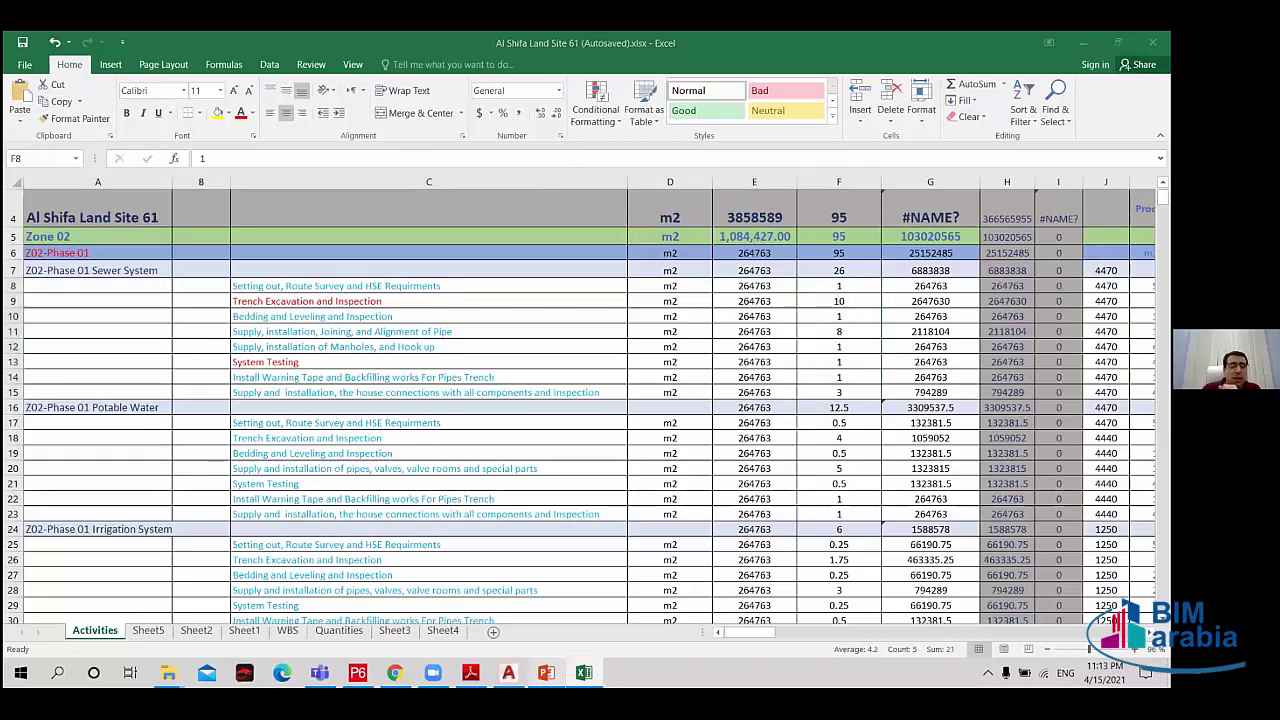
{"action": "key", "text": "alt+Tab"}
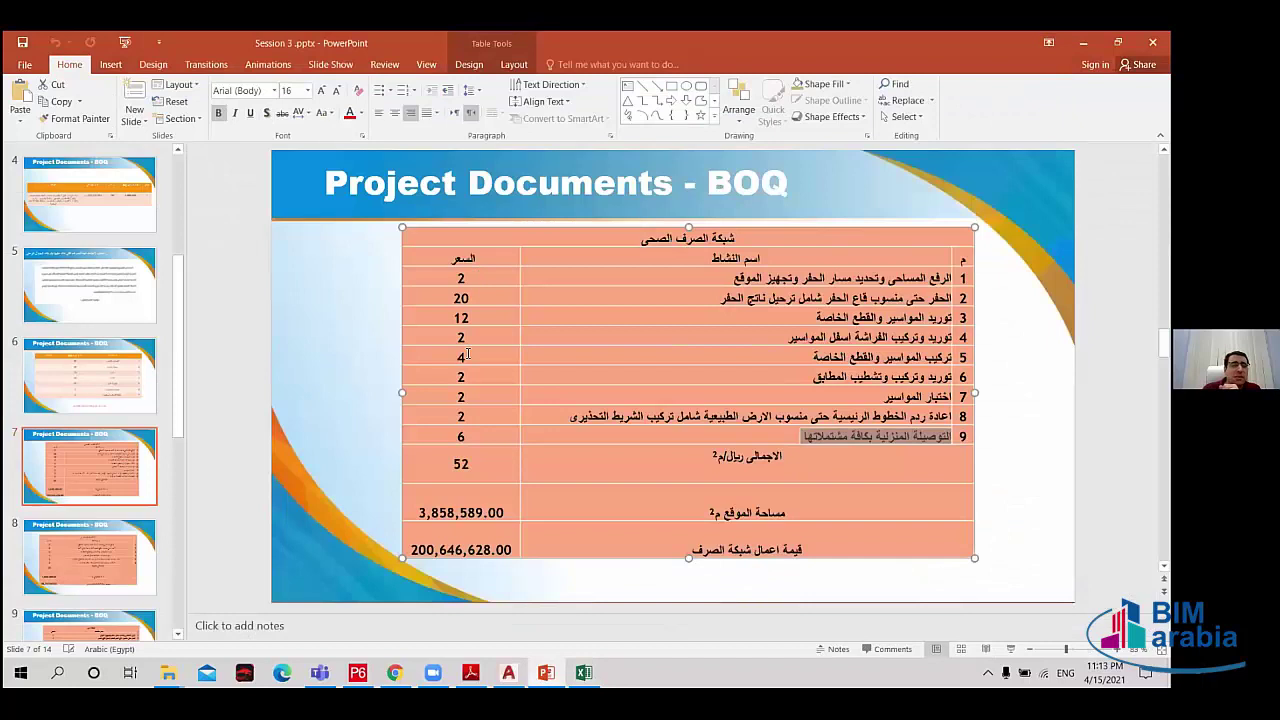
{"action": "mouse_move", "coordinate": [461, 278]}
{"action": "left_mouse_down"}
{"action": "mouse_move", "coordinate": [465, 380]}
{"action": "mouse_move", "coordinate": [480, 295]}
{"action": "mouse_move", "coordinate": [473, 436]}
{"action": "left_mouse_up"}
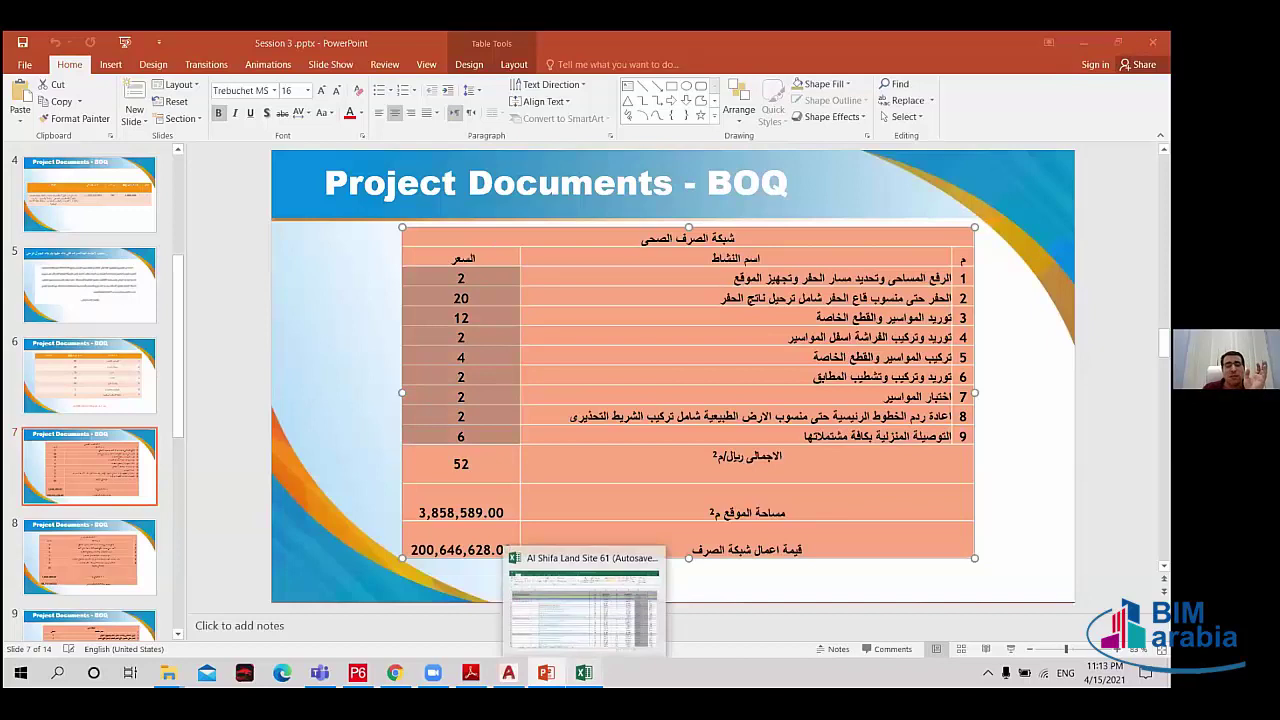
Return to Excel and inspect the budgeted total cost formula of the sewer system's "Setting out, Route Survey and HSE Requirments" activity.
{"action": "left_click", "coordinate": [584, 672]}
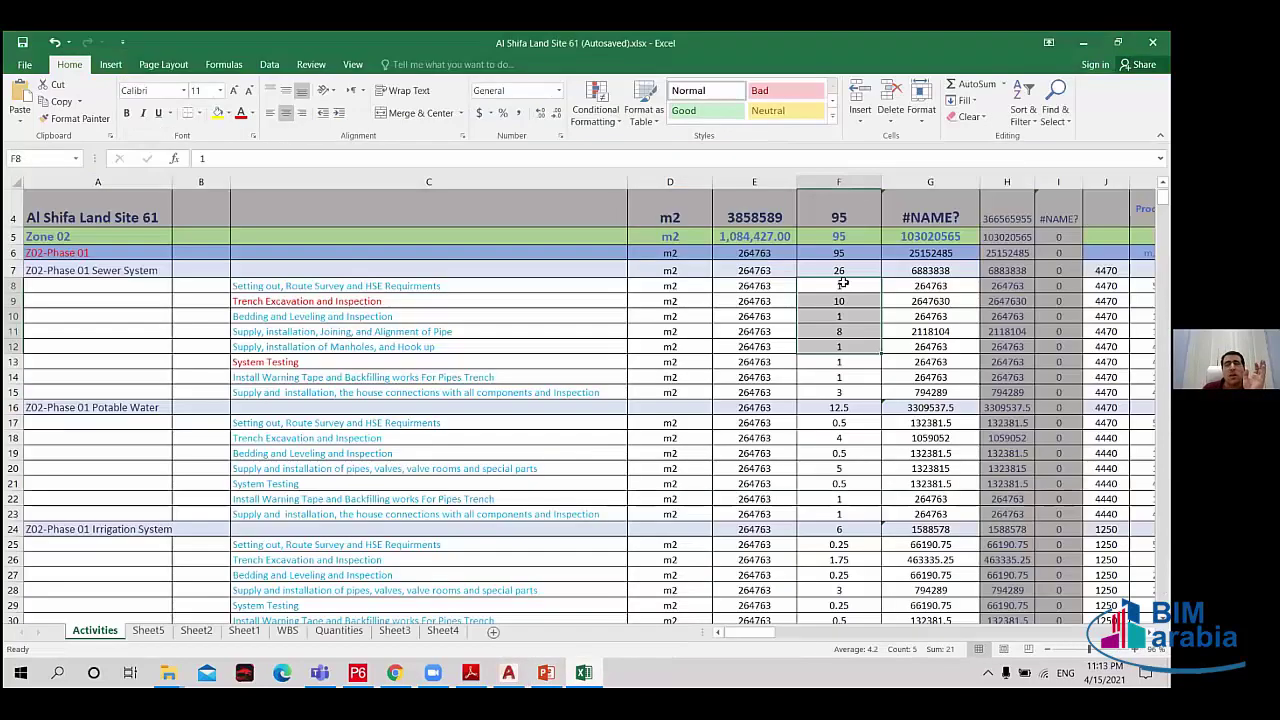
{"action": "left_click", "coordinate": [910, 287]}
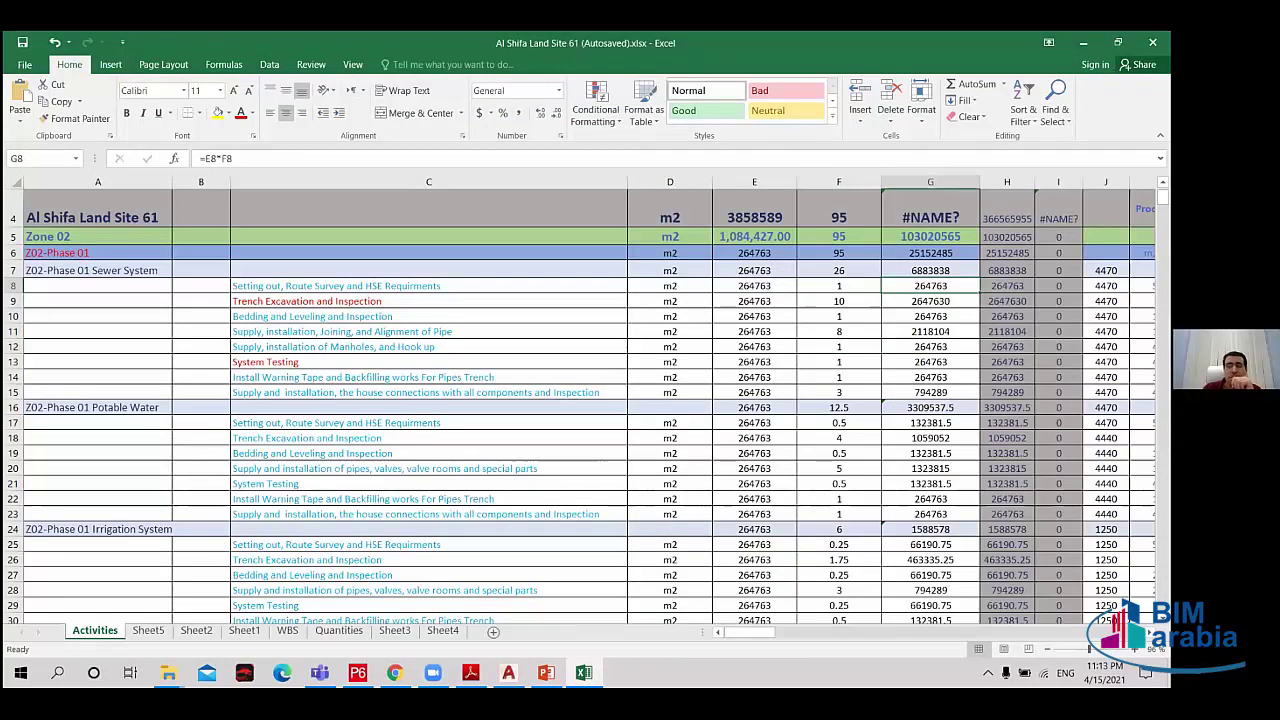
{"action": "left_click", "coordinate": [271, 284]}
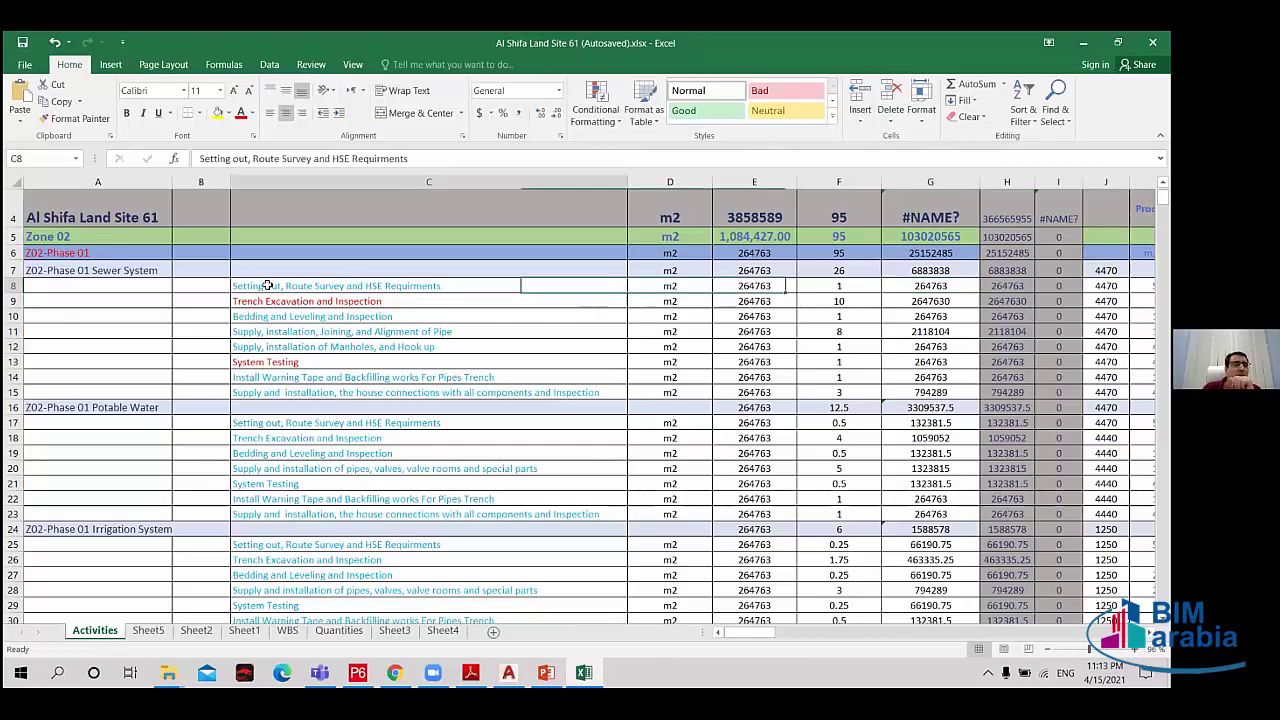